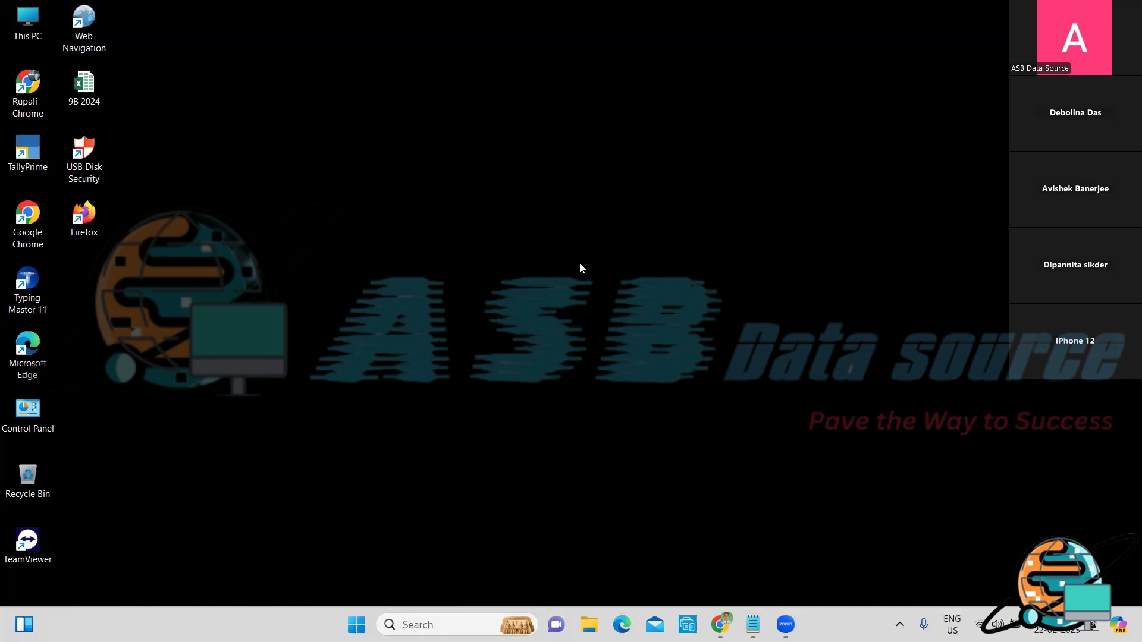
Step: Launch TallyPrime EDU from its desktop shortcut
double_click(32, 147)
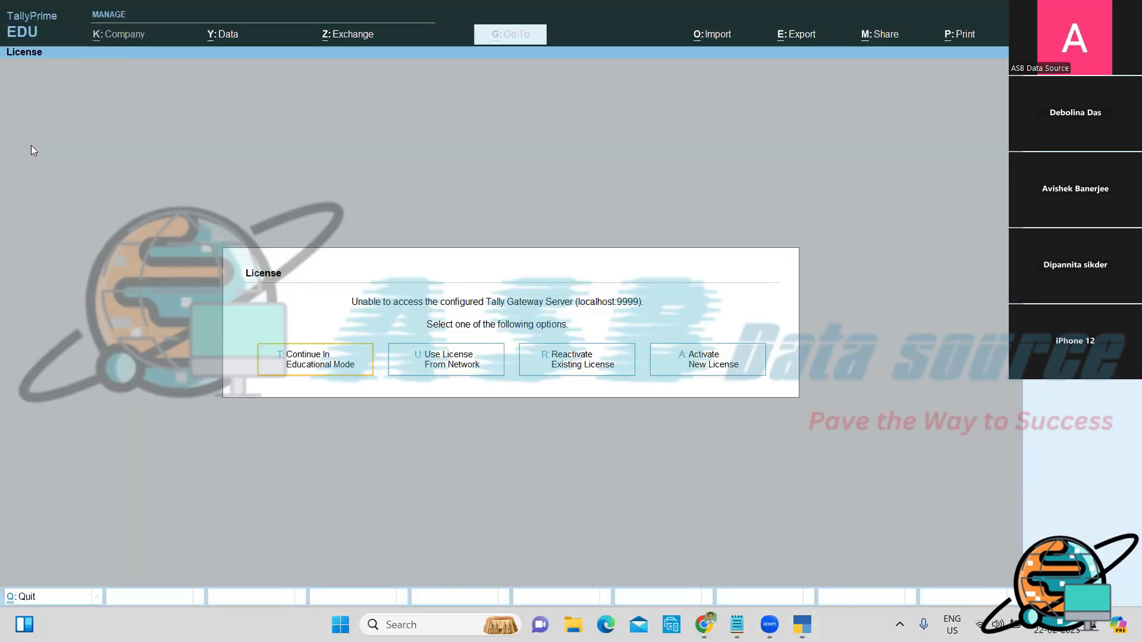
Step: Dismiss the snipping overlay and continue TallyPrime in Educational Mode
key(super+shift+s)
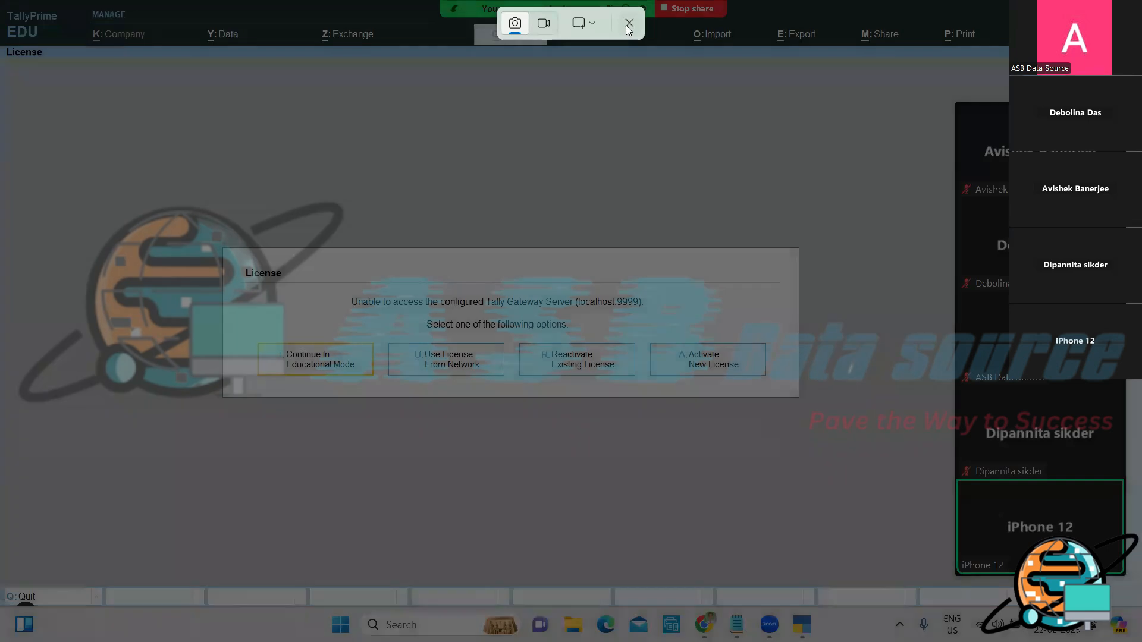
click(628, 24)
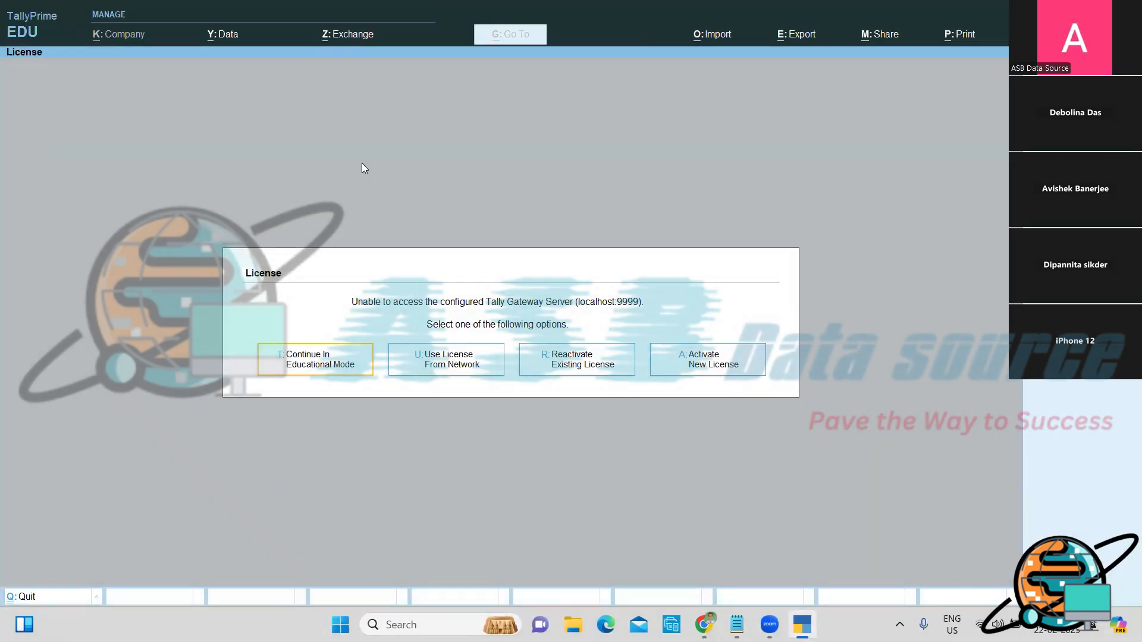
key(Return)
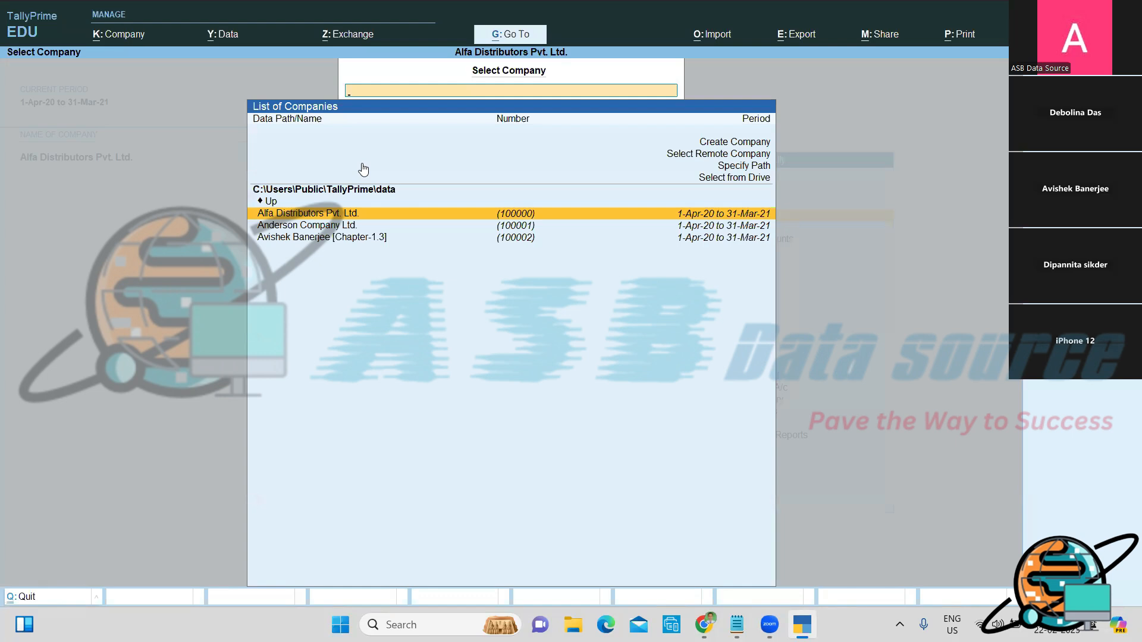
Step: Choose Create Company from the List of Companies
key(Up)
key(Up)
key(Up)
key(Up)
key(Up)
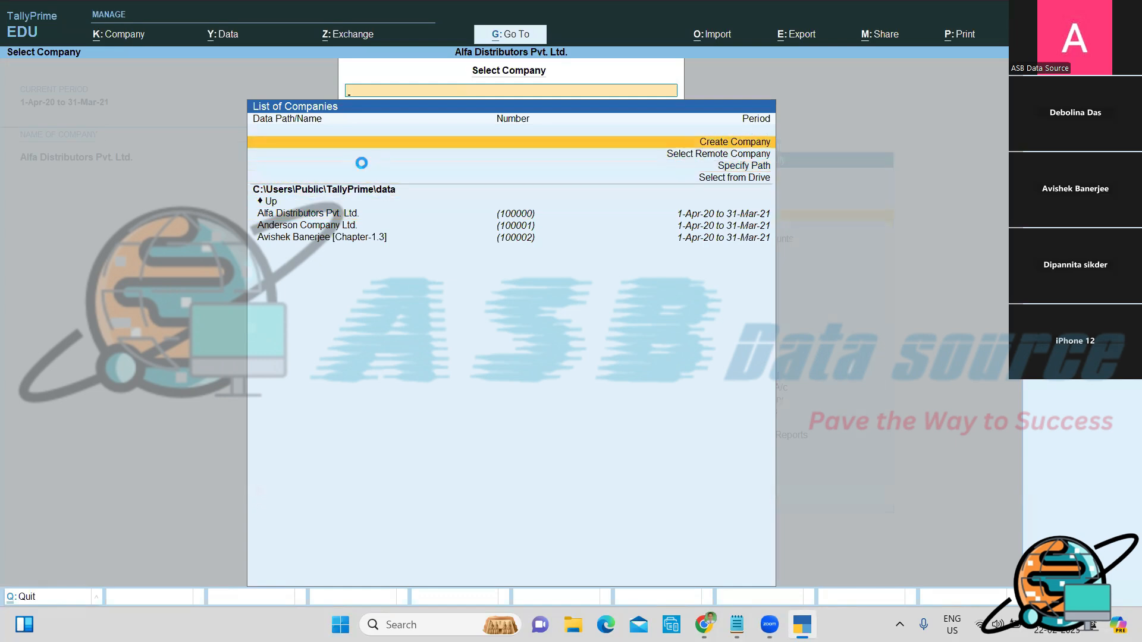
key(Return)
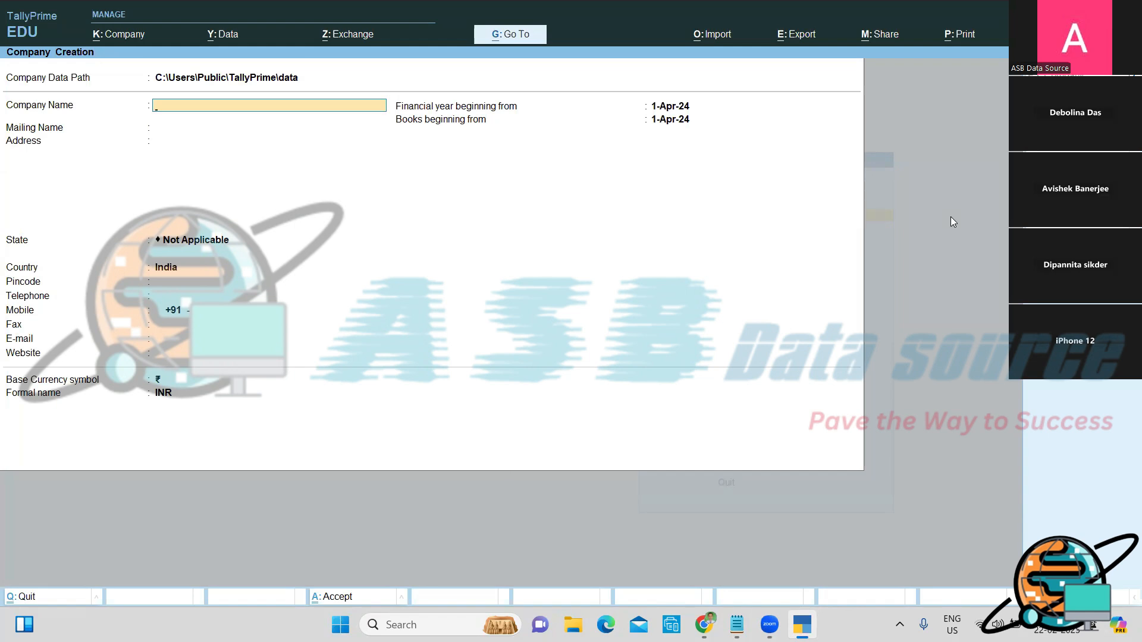
click(484, 415)
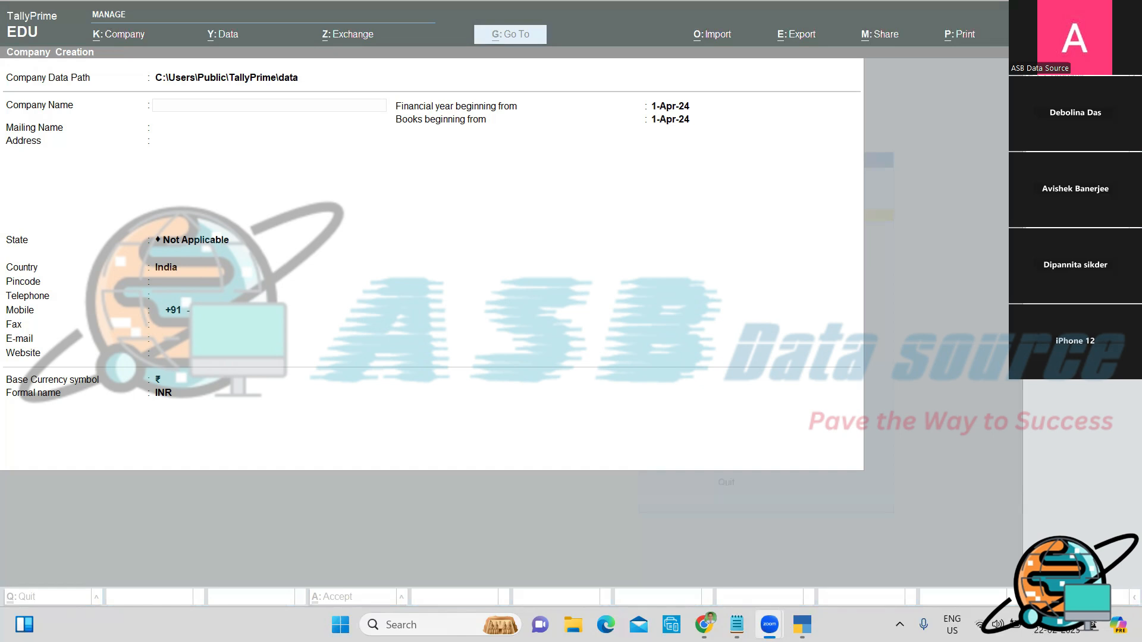
click(487, 419)
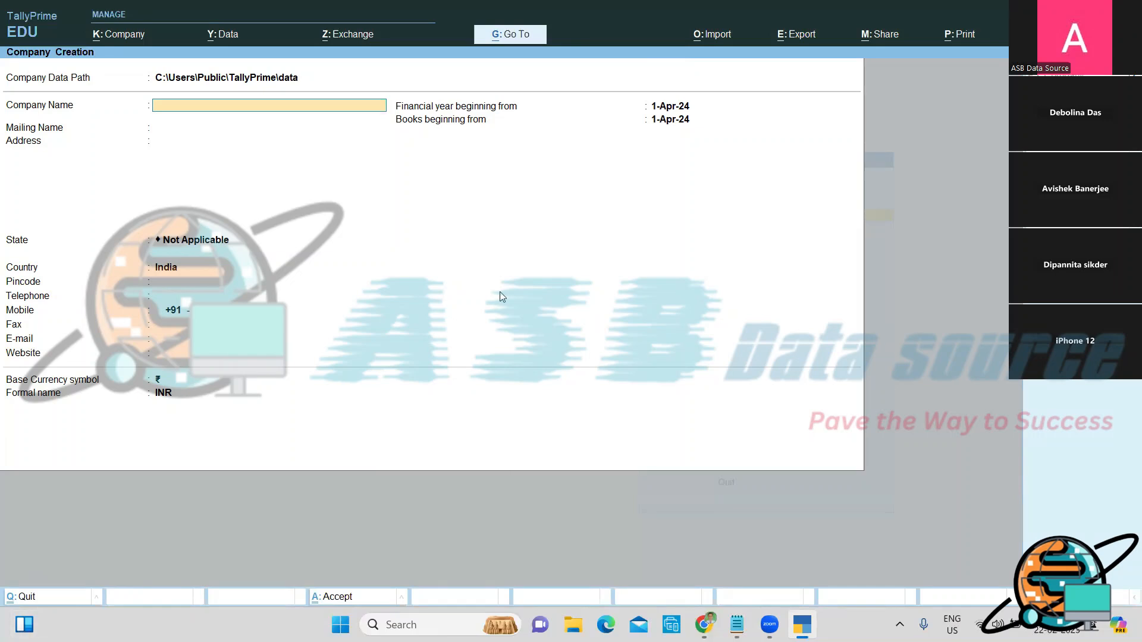
click(682, 267)
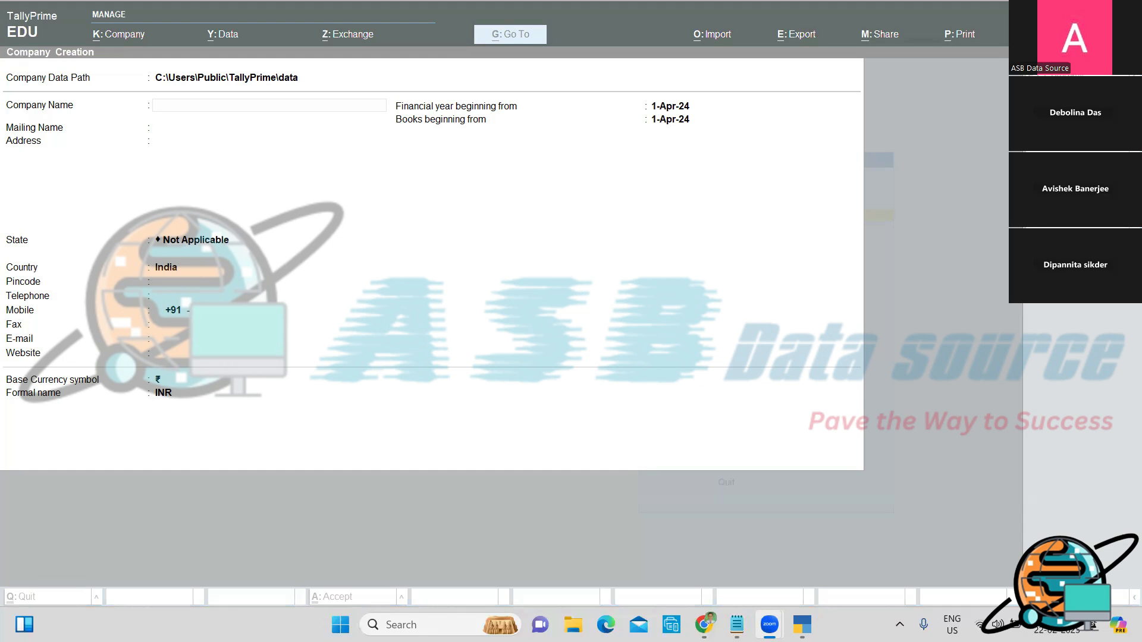
click(688, 257)
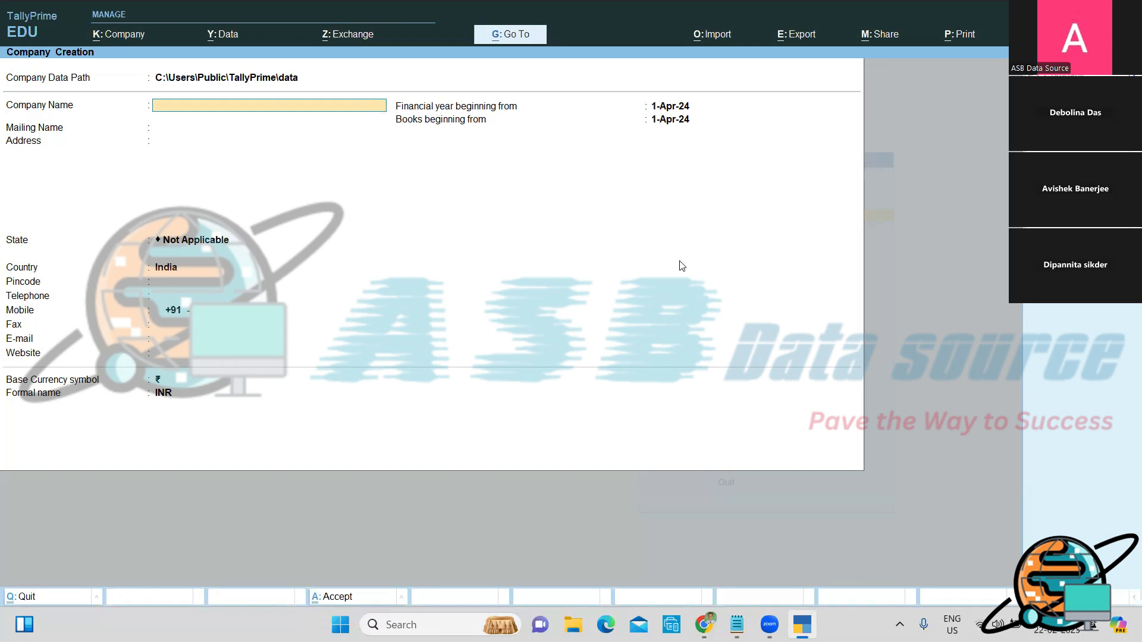
Step: Create company 'Assignment 2' in West Bengal with financial year starting 1-4-20
text(Assignment 1.2)
key(BackSpace)
key(BackSpace)
text(2)
key(Return)
key(Return)
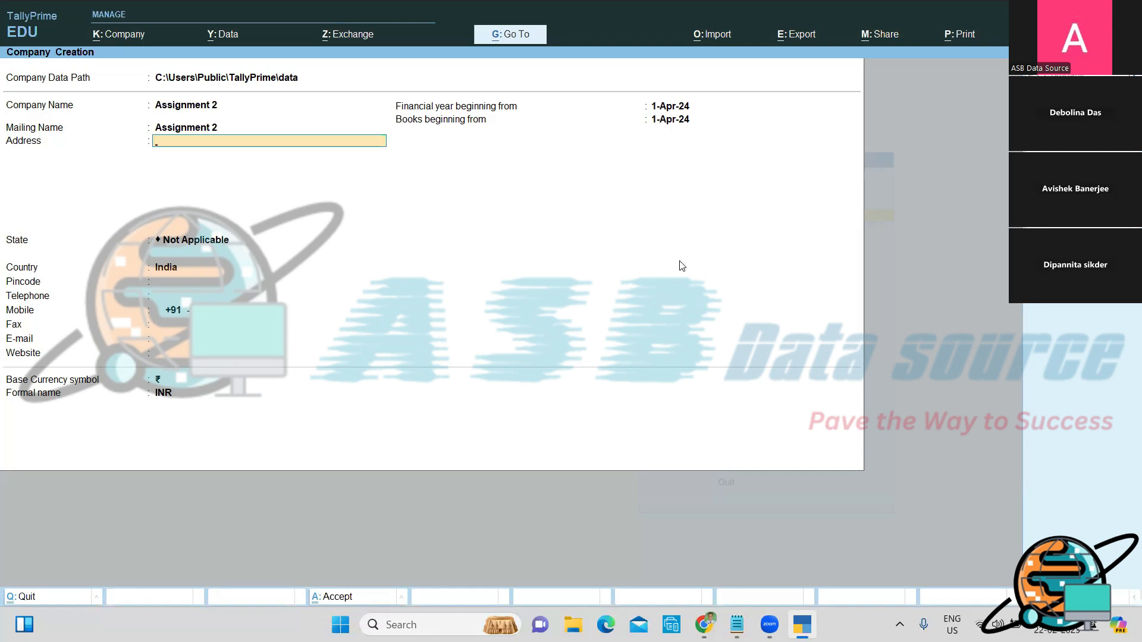
key(Return)
text(we)
key(Return)
key(Return)
key(Return)
key(Return)
key(Return)
key(Return)
key(Return)
key(Return)
key(BackSpace)
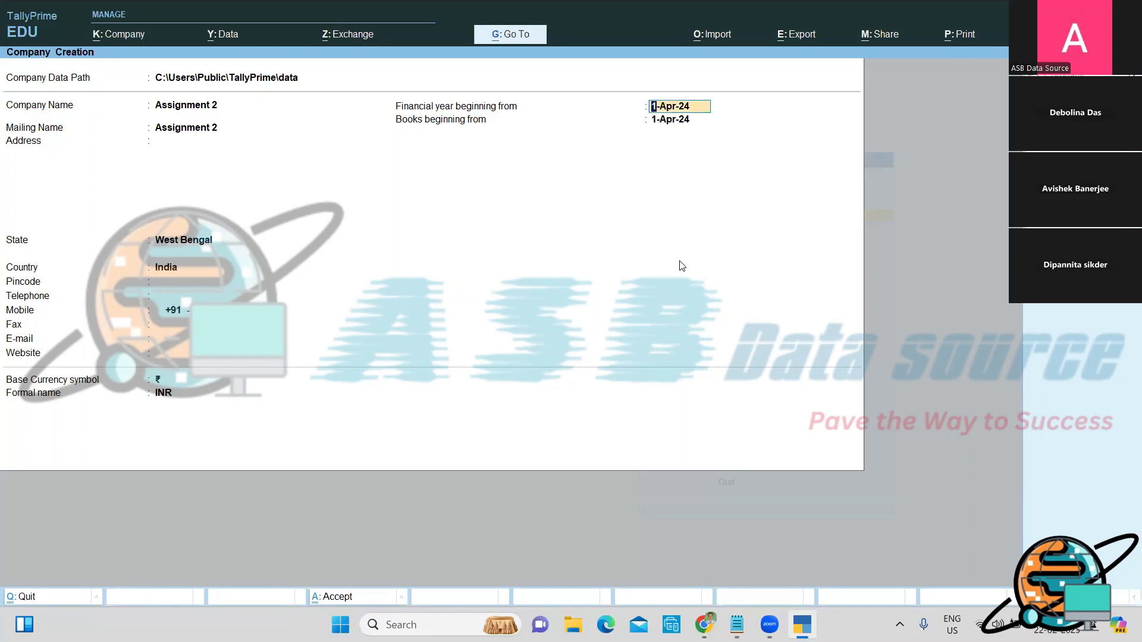
text(1-4-)
text(20)
key(Return)
key(Return)
key(Return)
key(Return)
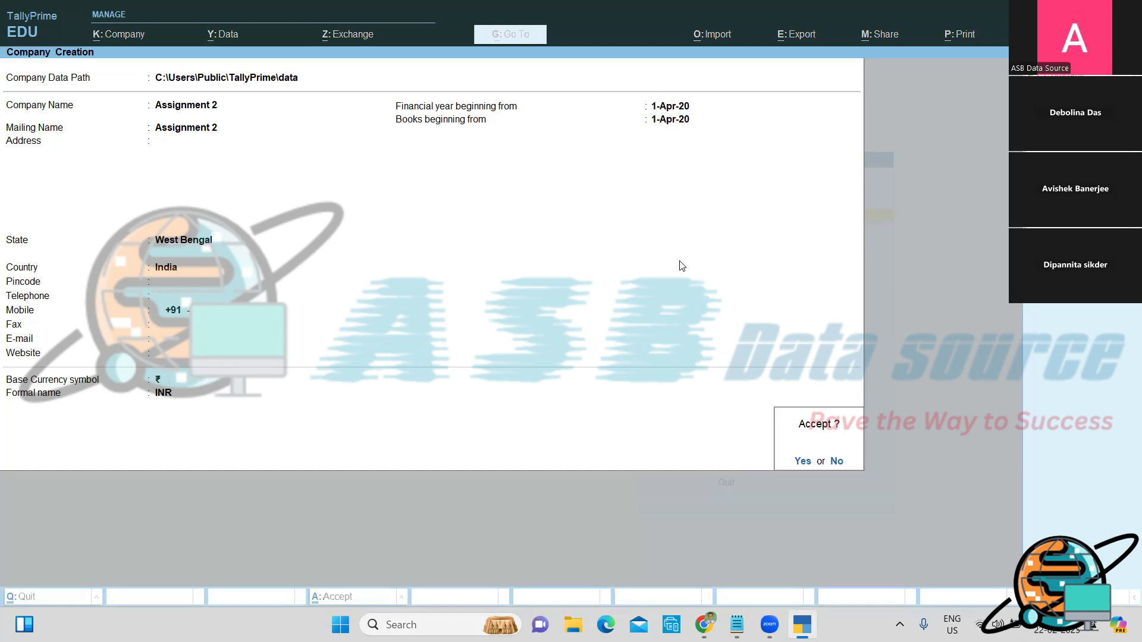
key(Return)
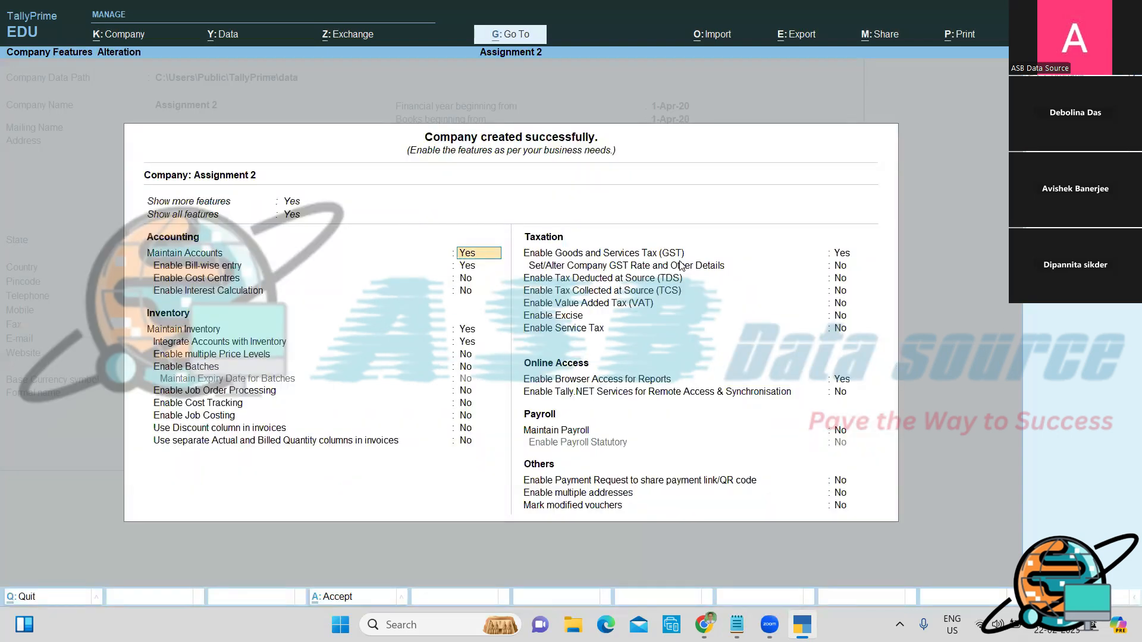
Step: Set Enable Goods and Services Tax (GST) to No and save the company features
key(Return)
key(Return)
key(Return)
key(Return)
key(Return)
key(Return)
key(Return)
key(Return)
key(Return)
key(Return)
key(Return)
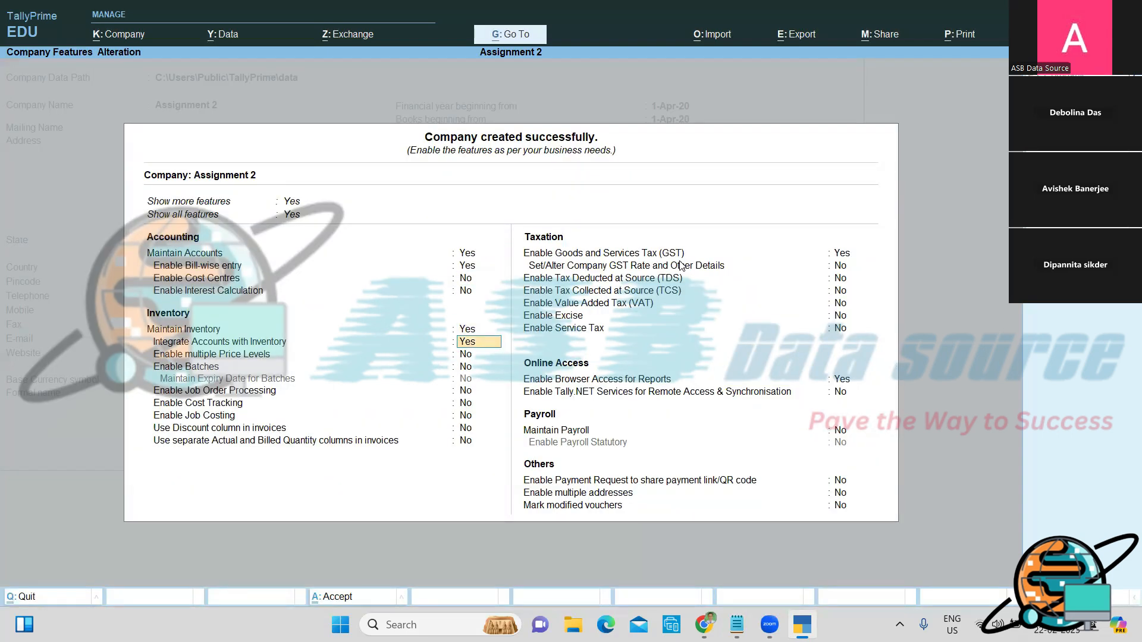
key(Return)
key(Return)
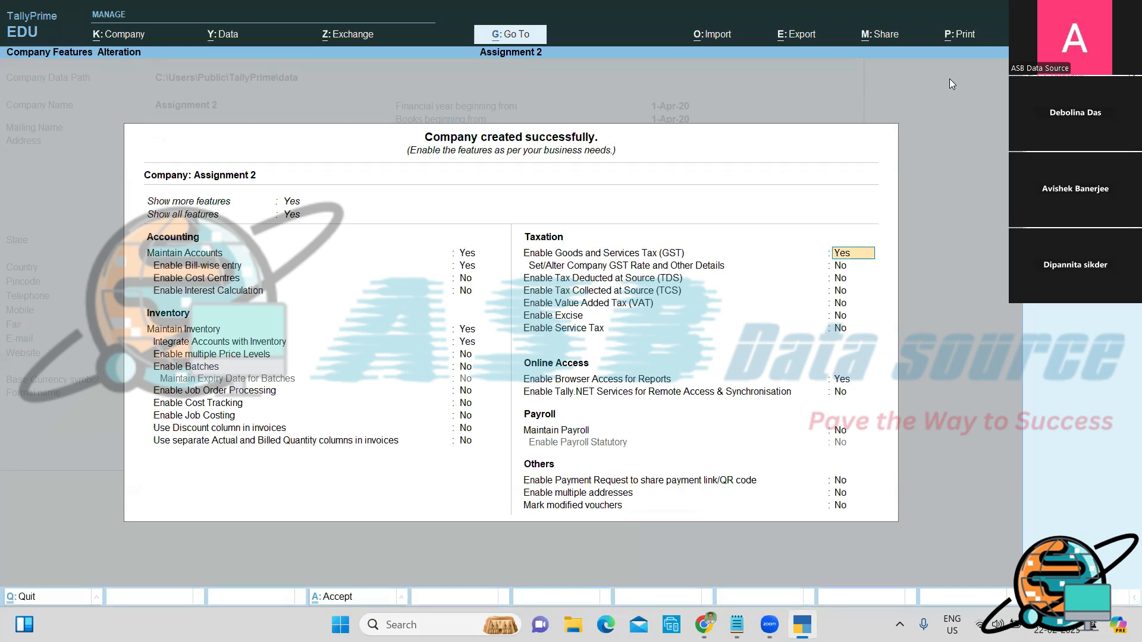
key(Return)
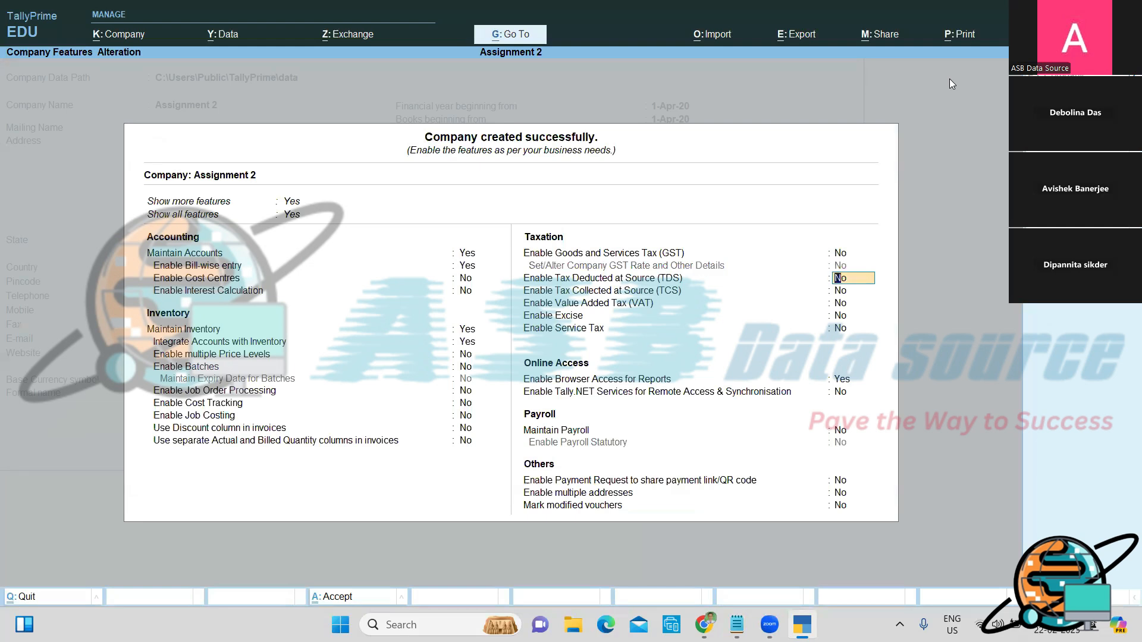
key(ctrl+a)
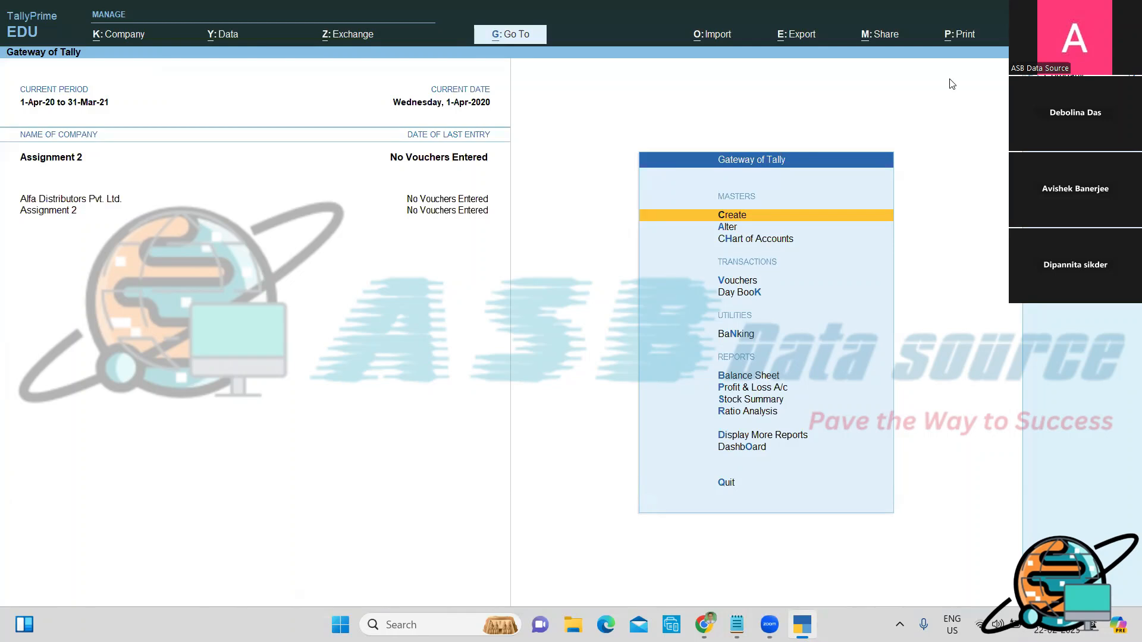
Step: Shut the Alfa Distributors Pvt. Ltd. company, keeping Assignment 2 open
key(ctrl+F3)
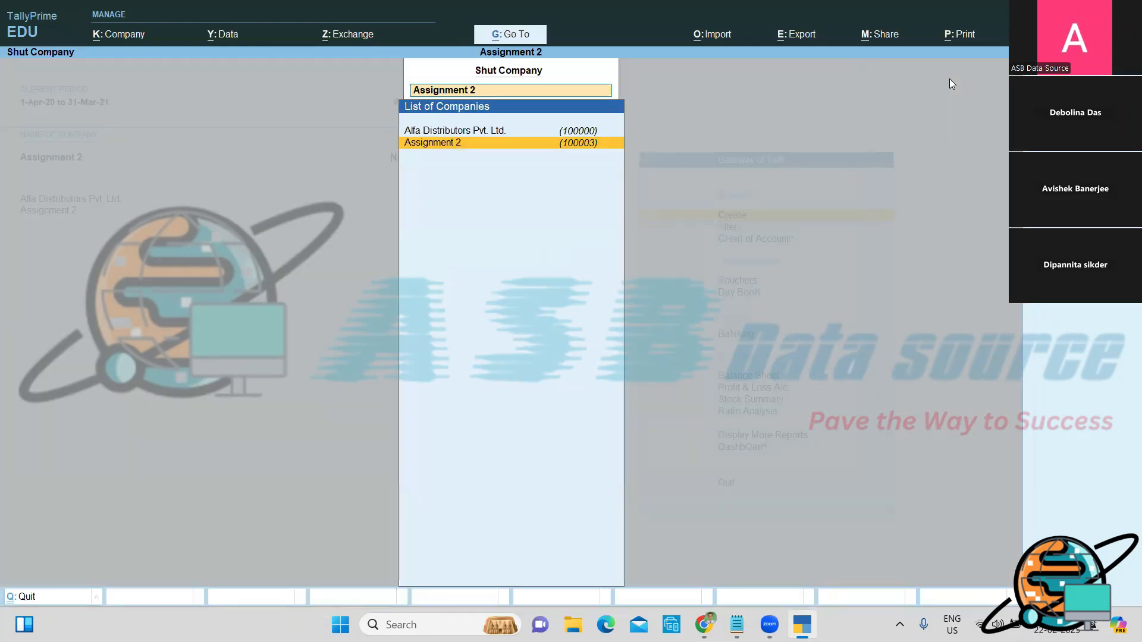
key(Up)
key(Return)
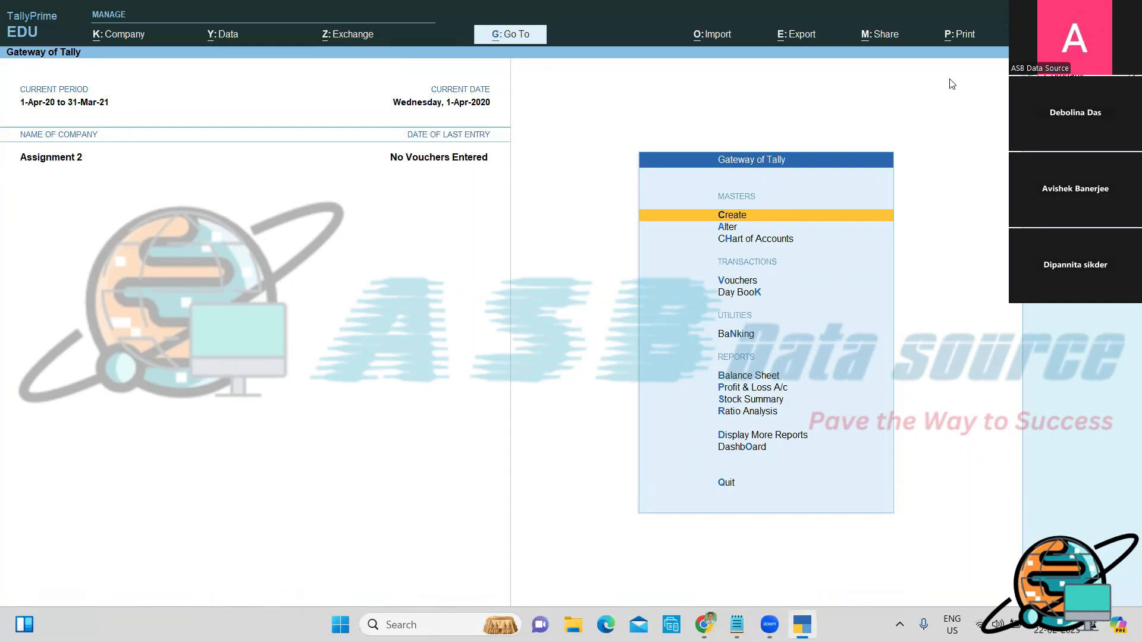
Step: Create ledger Share Capital under Capital Account with a 3,22,000 Cr opening balance
key(Return)
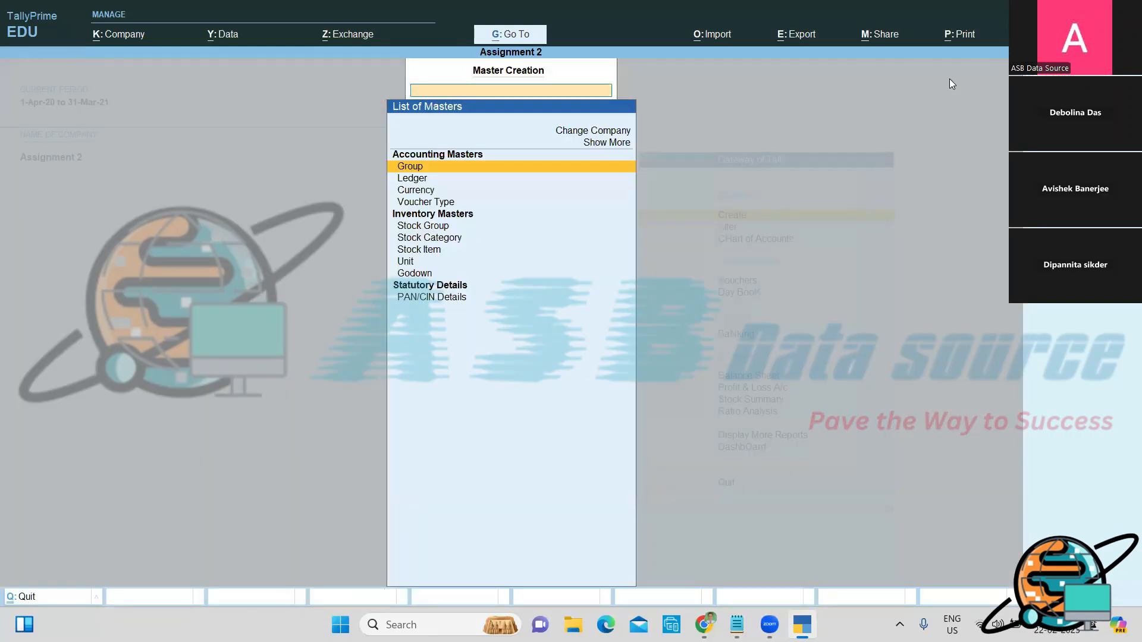
key(Down)
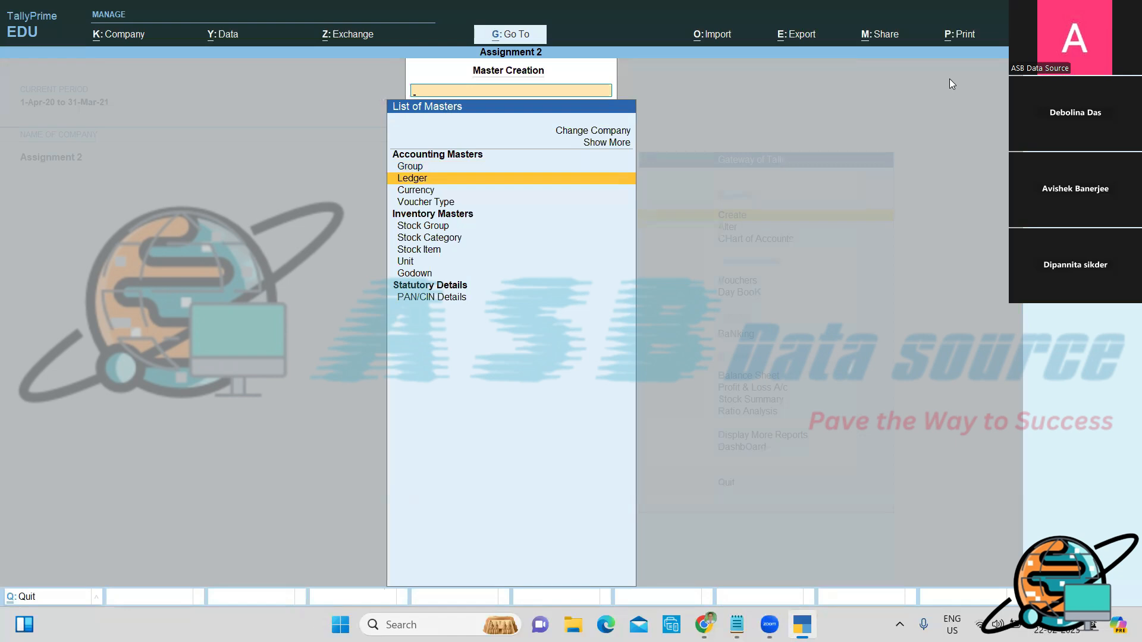
key(Return)
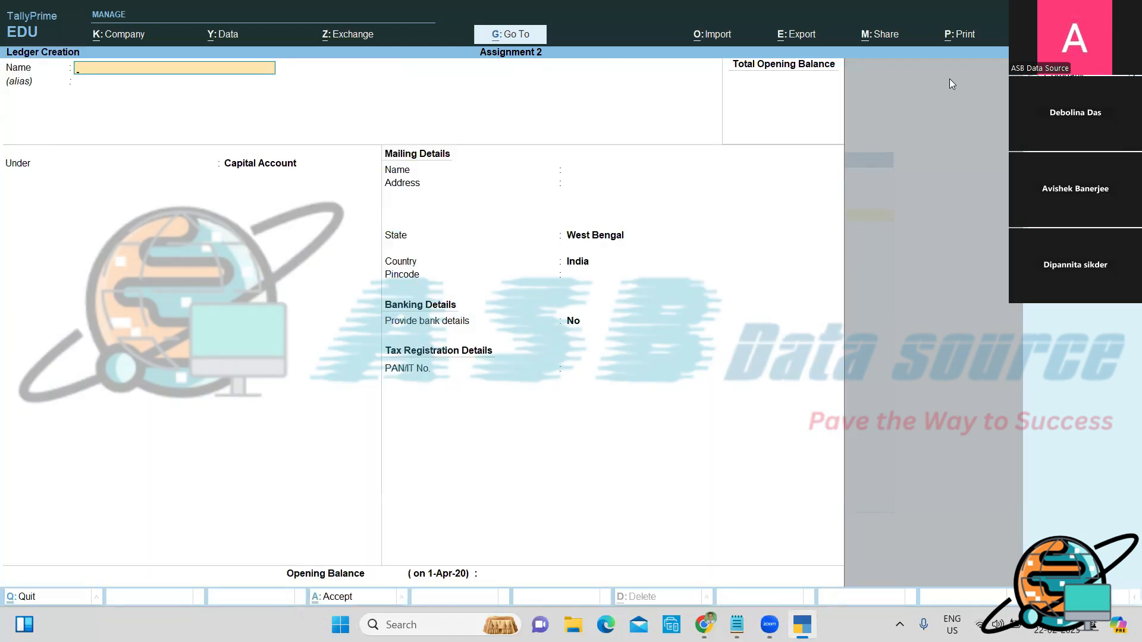
text(Share Capital)
key(Return)
key(Return)
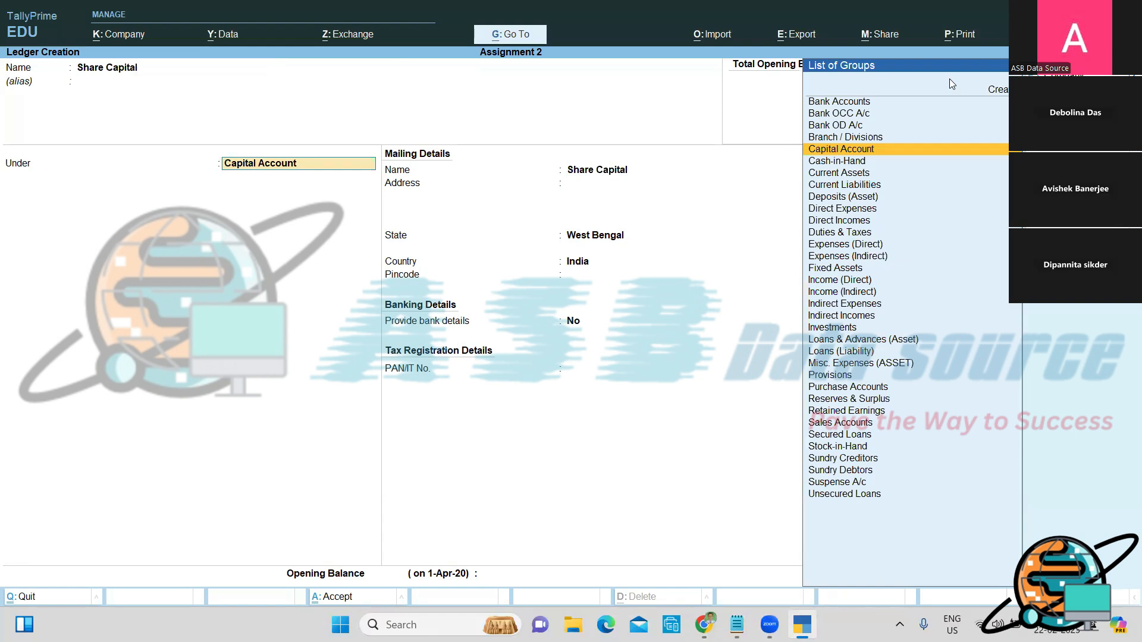
text(Ca)
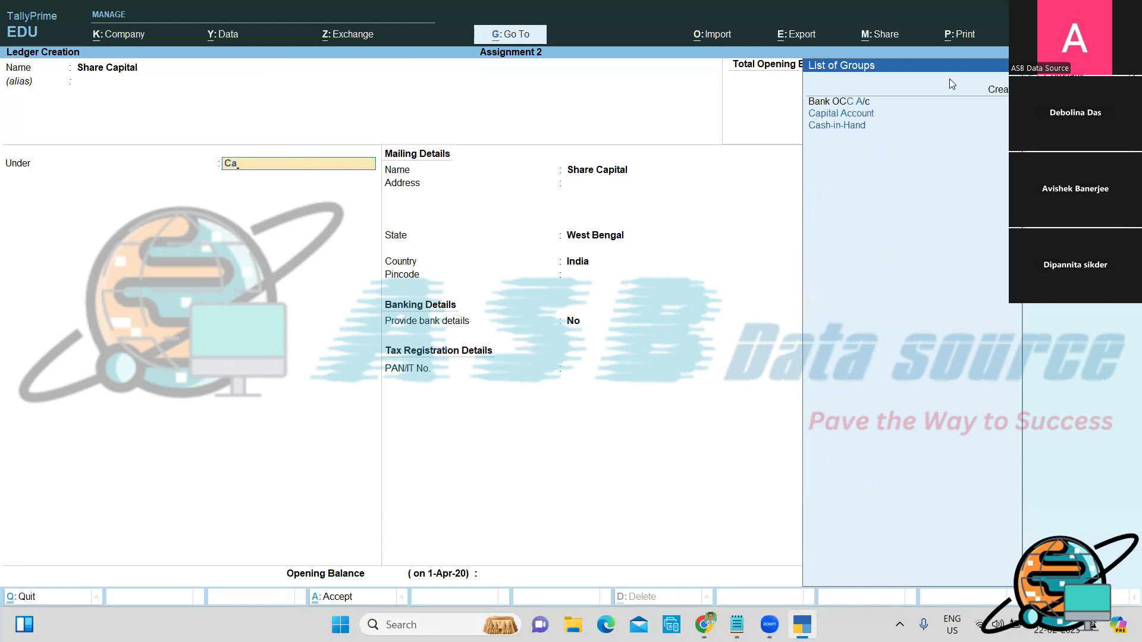
key(Down)
key(Return)
key(Return)
key(Return)
key(Return)
key(Return)
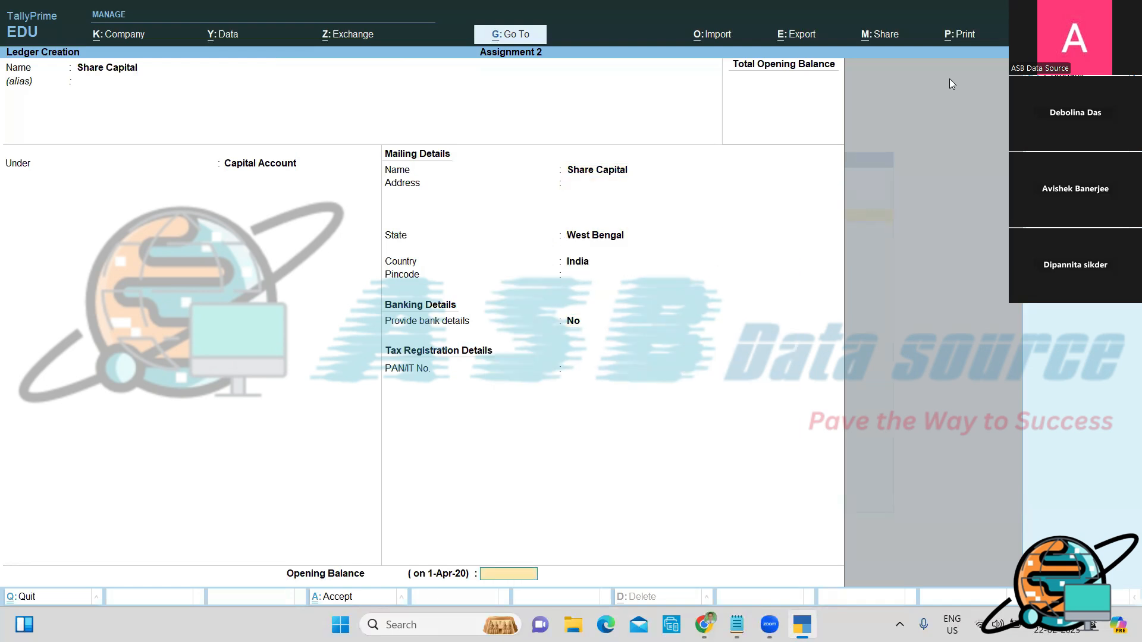
text(322000)
key(Return)
key(Return)
Step: Create General Reserve under Reserves & Surplus with 80,000 Cr, then return to Gateway
key(Return)
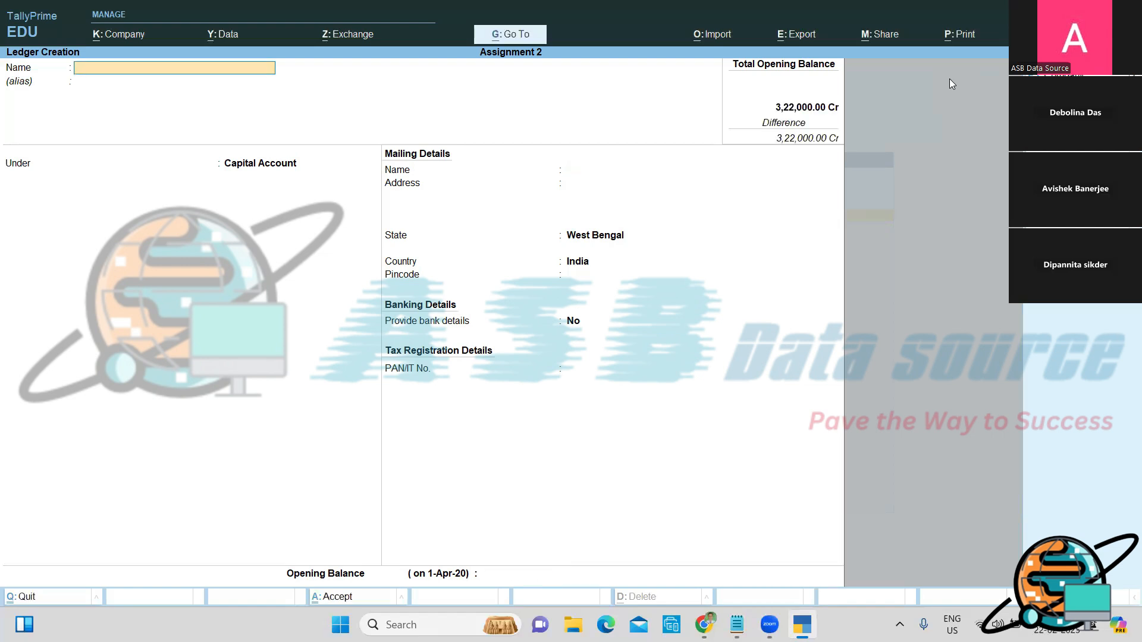
text(General Reserve)
key(Return)
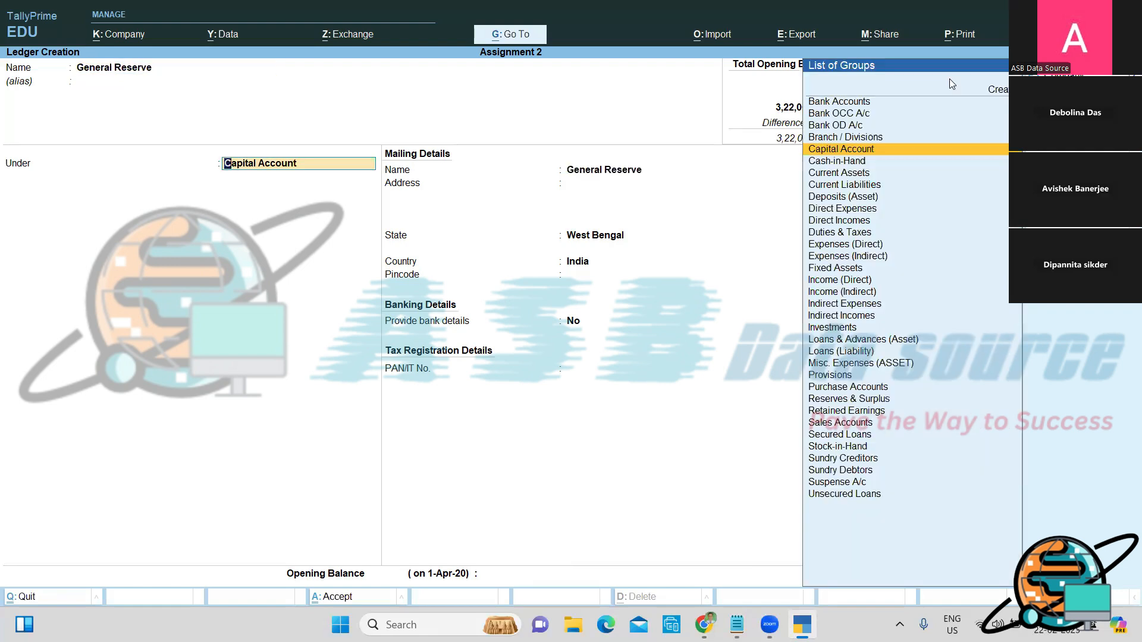
text(Res)
key(Return)
key(Return)
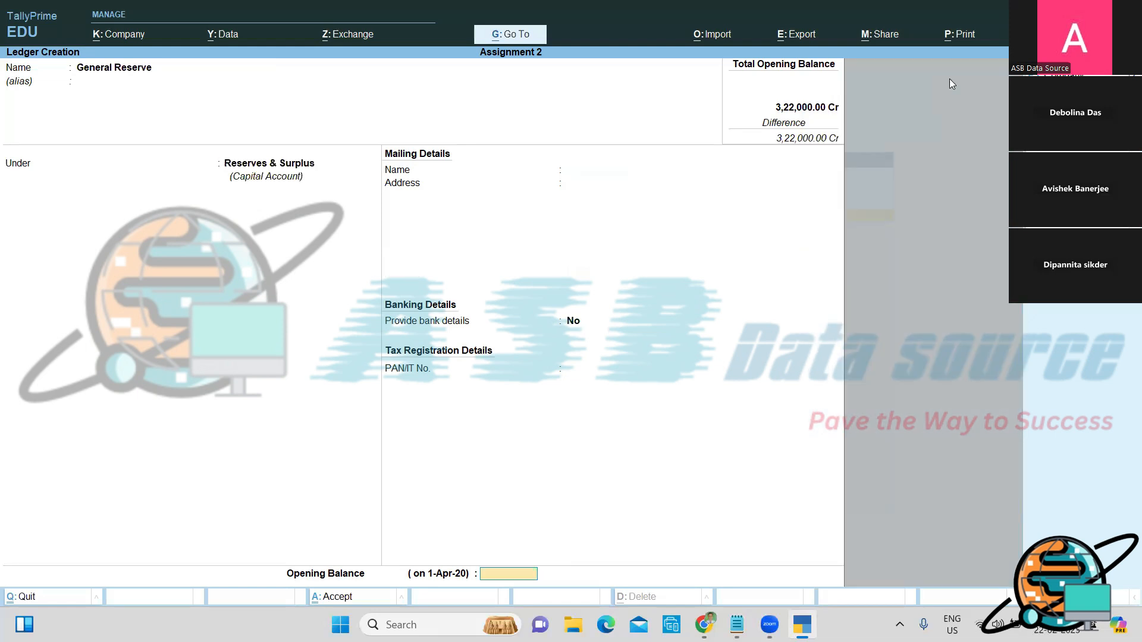
text(80000)
key(Return)
key(Return)
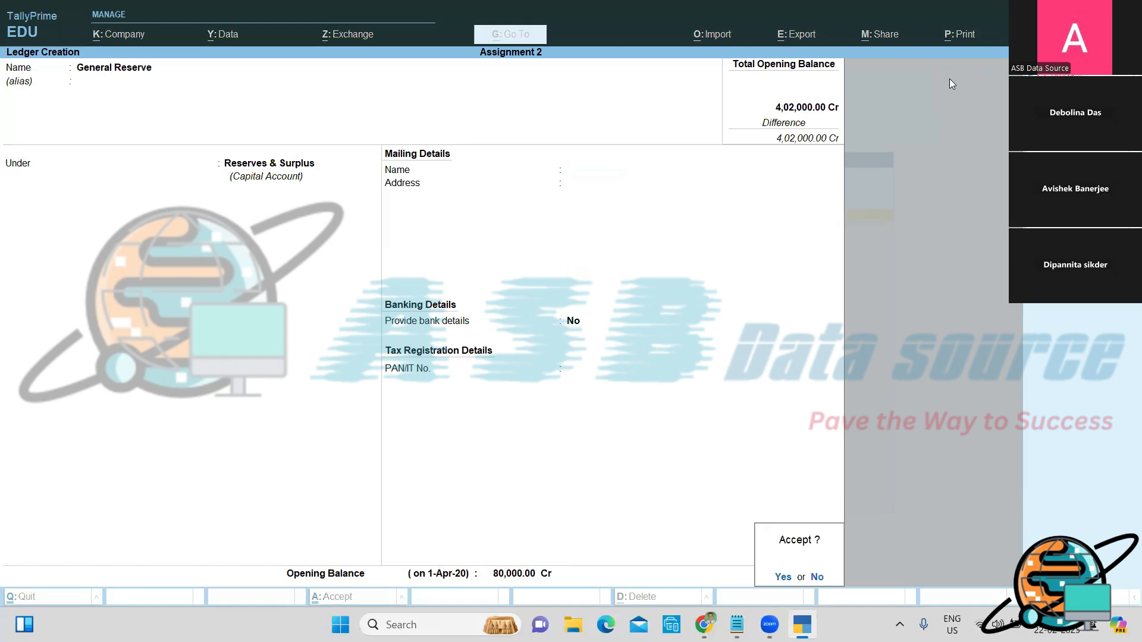
key(Return)
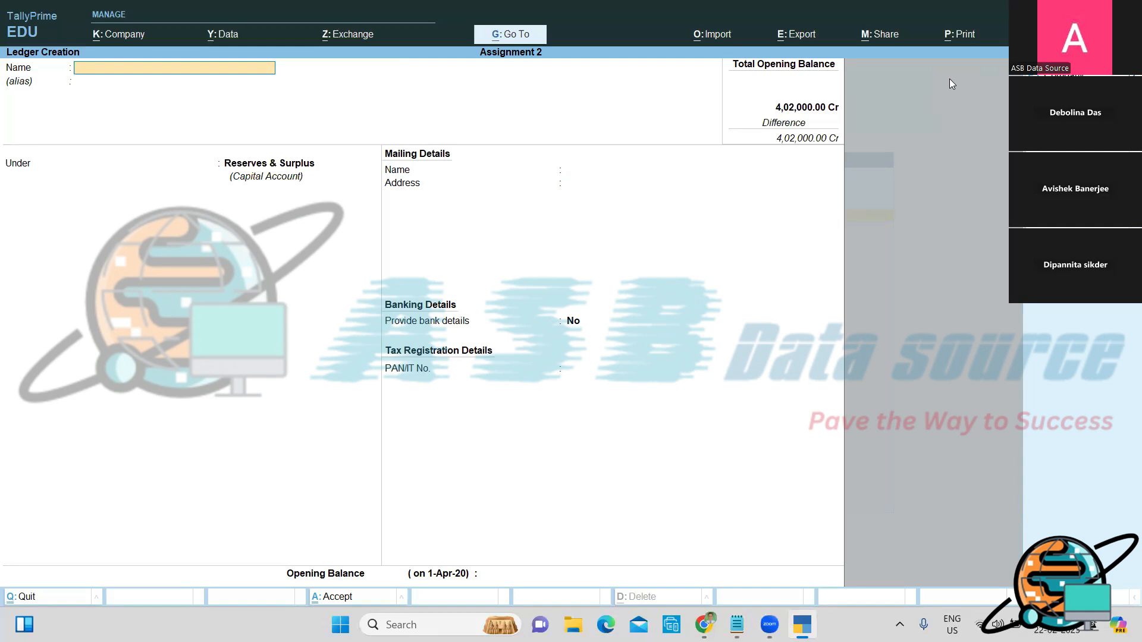
key(Escape)
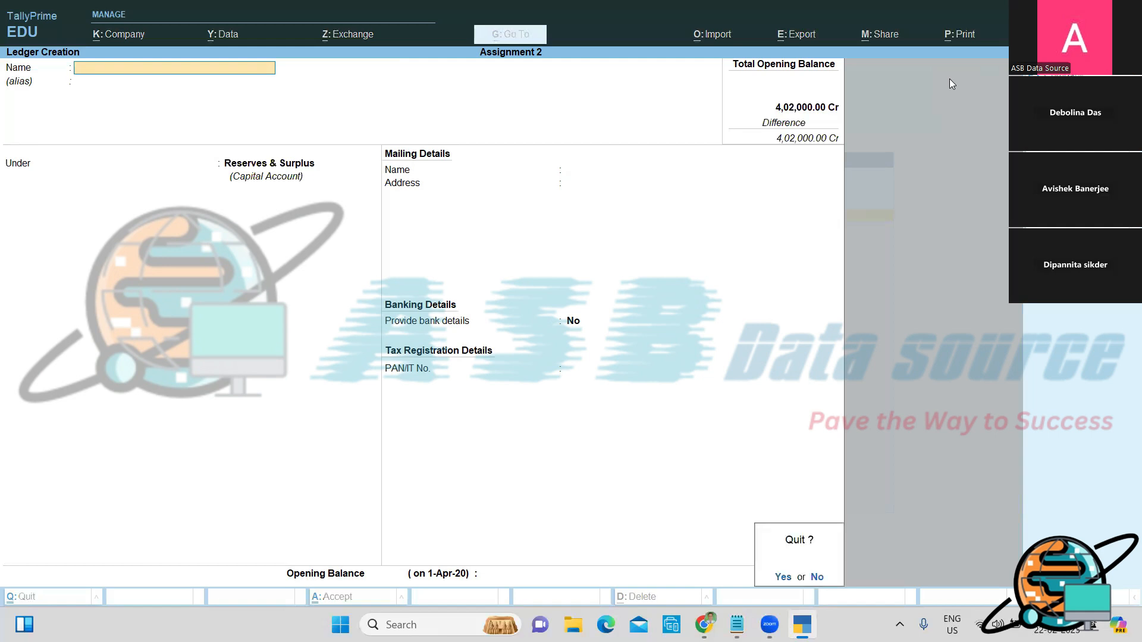
key(y)
key(Escape)
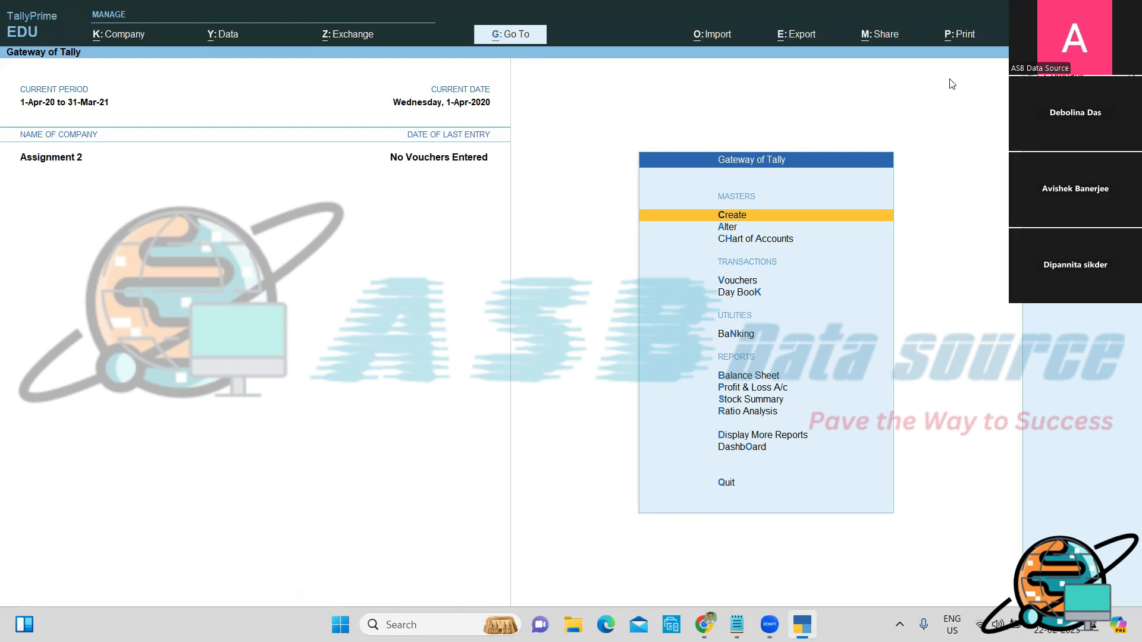
Step: View Assignment 2's ledgers in Chart of Accounts, listing Share Capital and General Reserve
key(Down)
key(Down)
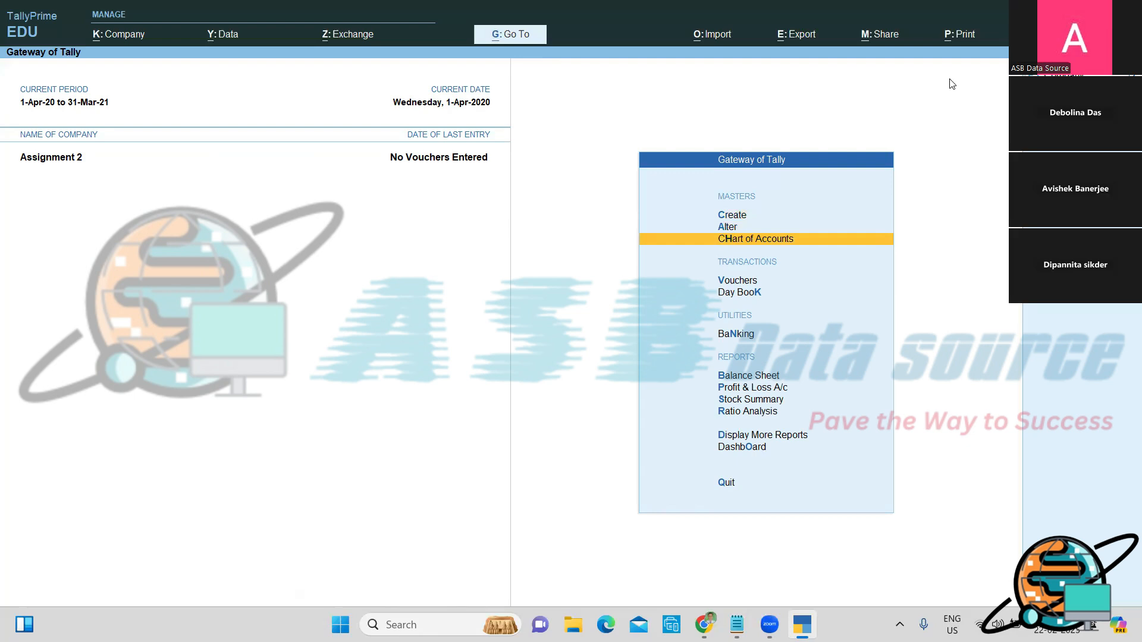
key(Return)
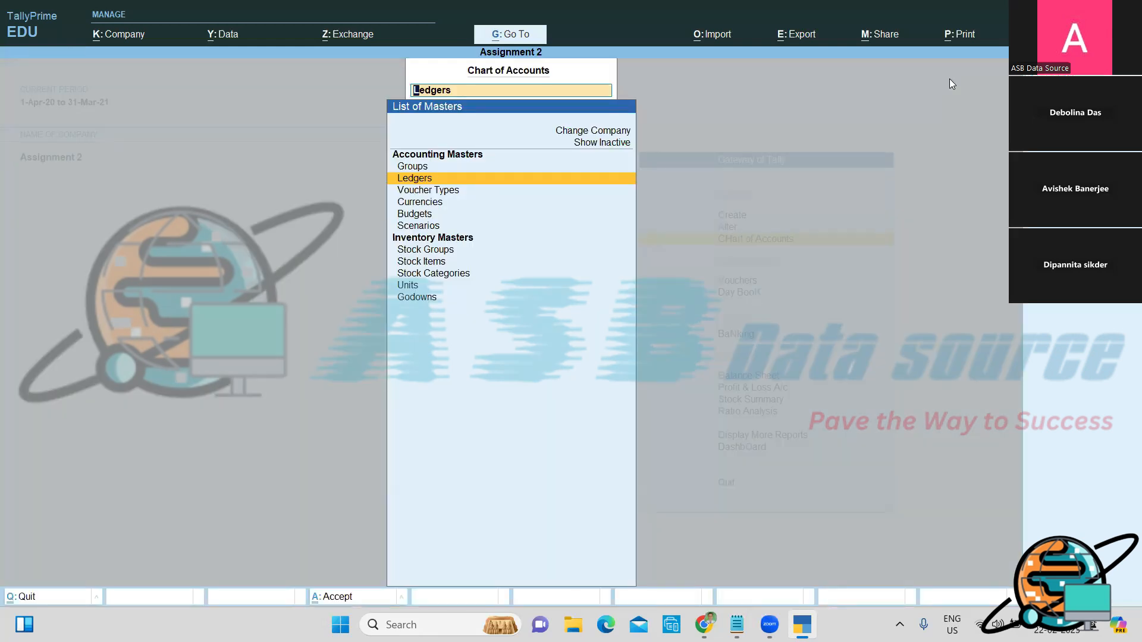
key(Return)
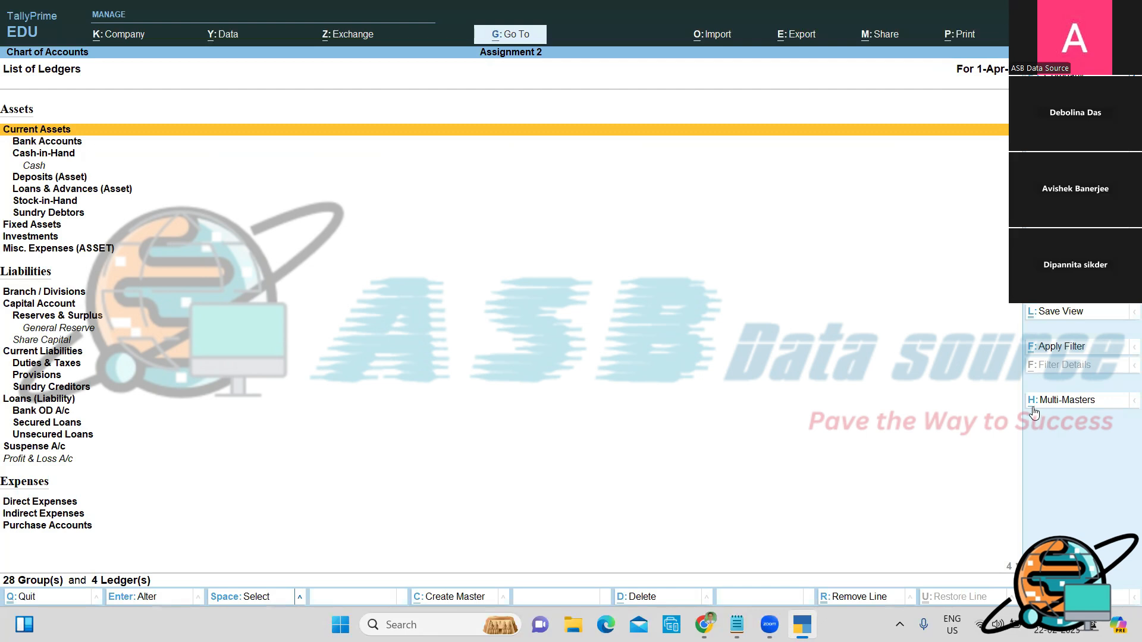
Step: Start Multi Create from Multi-Masters, then abandon it
key(alt)
click(1033, 407)
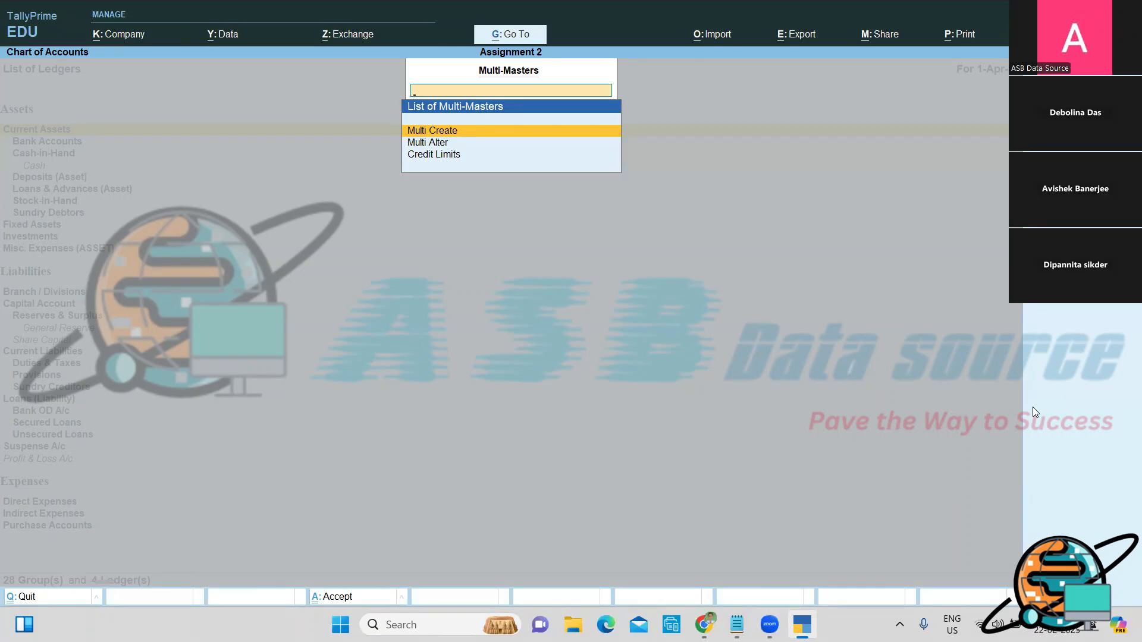
key(Return)
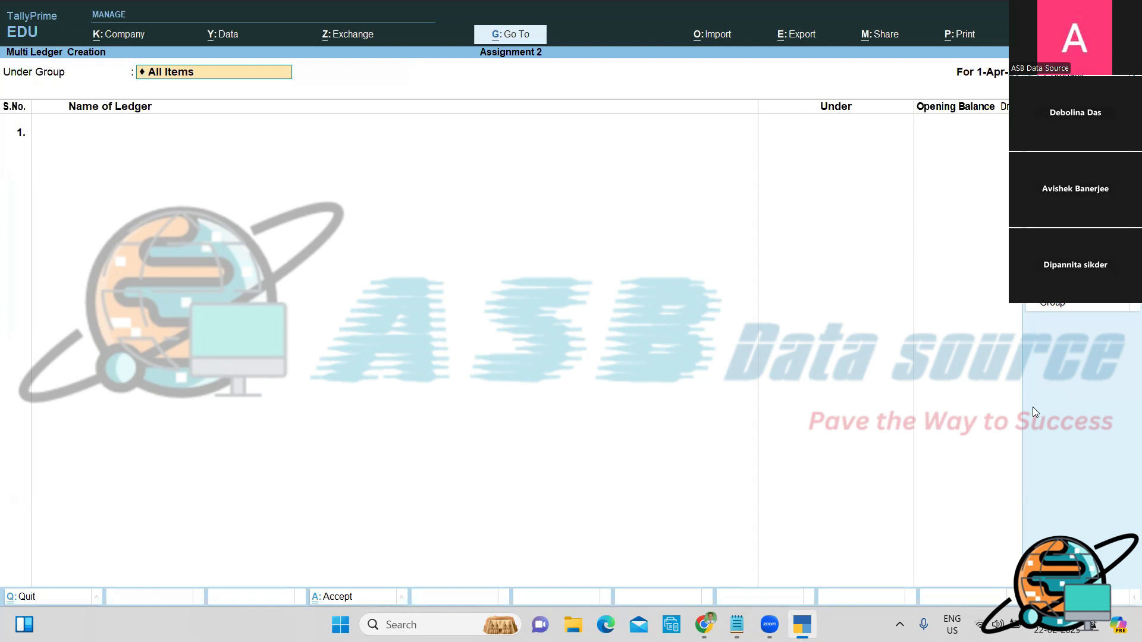
key(BackSpace)
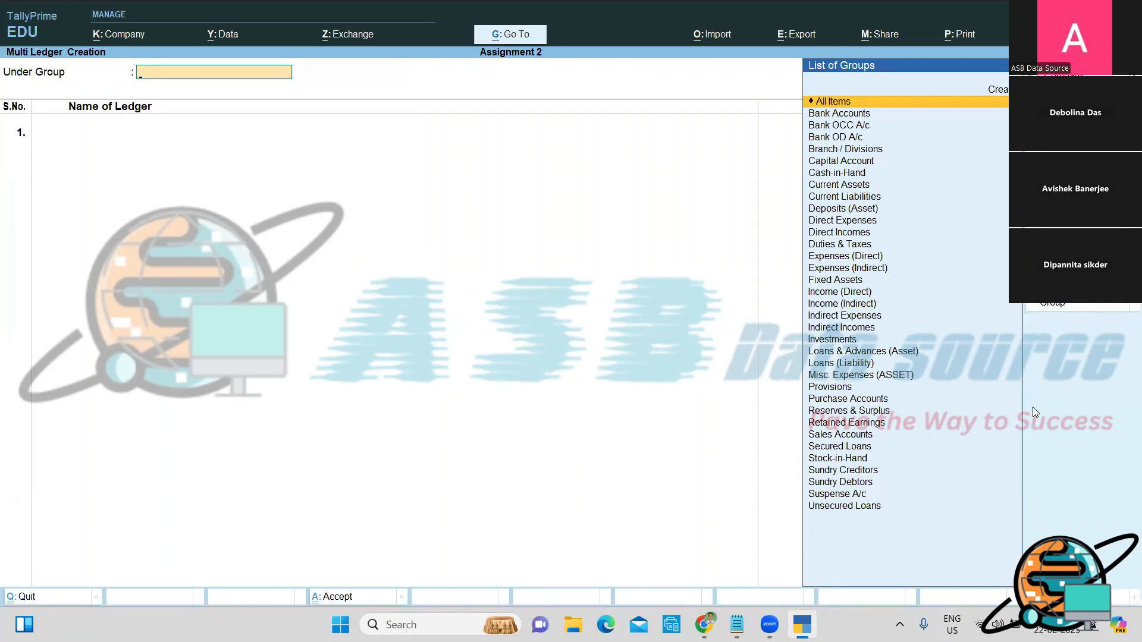
key(Escape)
key(y)
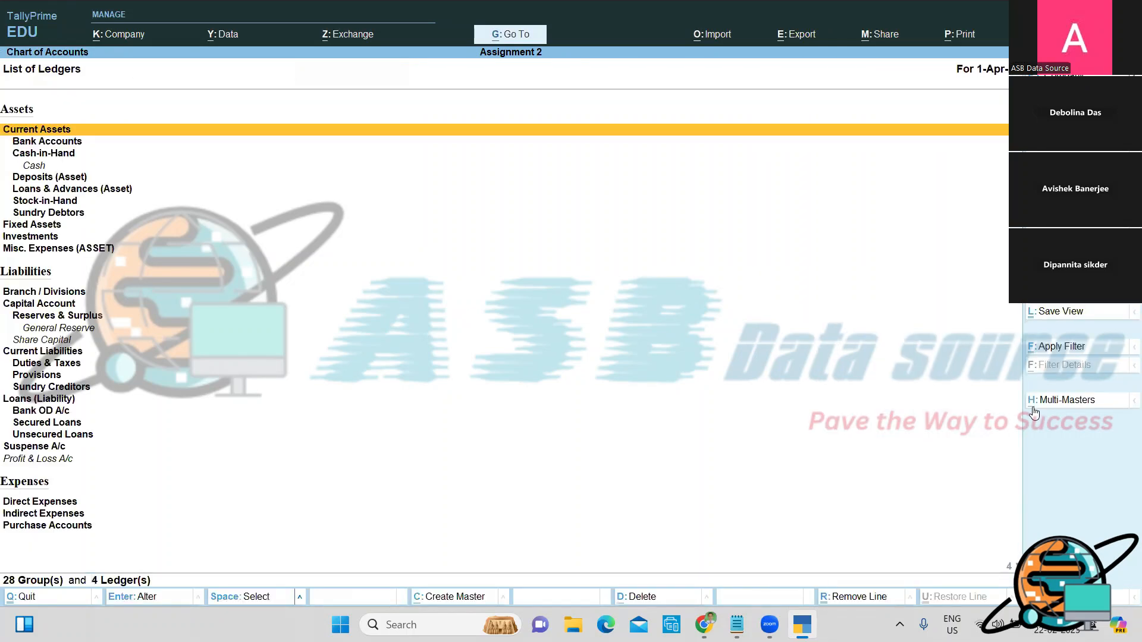
Step: Choose Multi Alter from Multi-Masters to alter several ledgers
click(1064, 400)
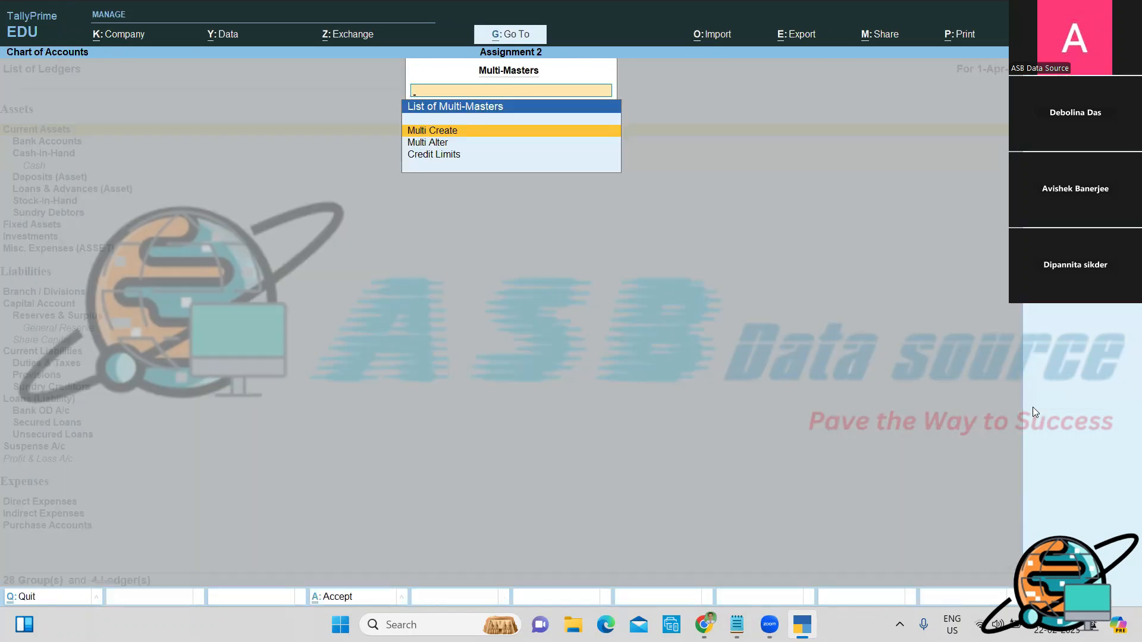
key(Down)
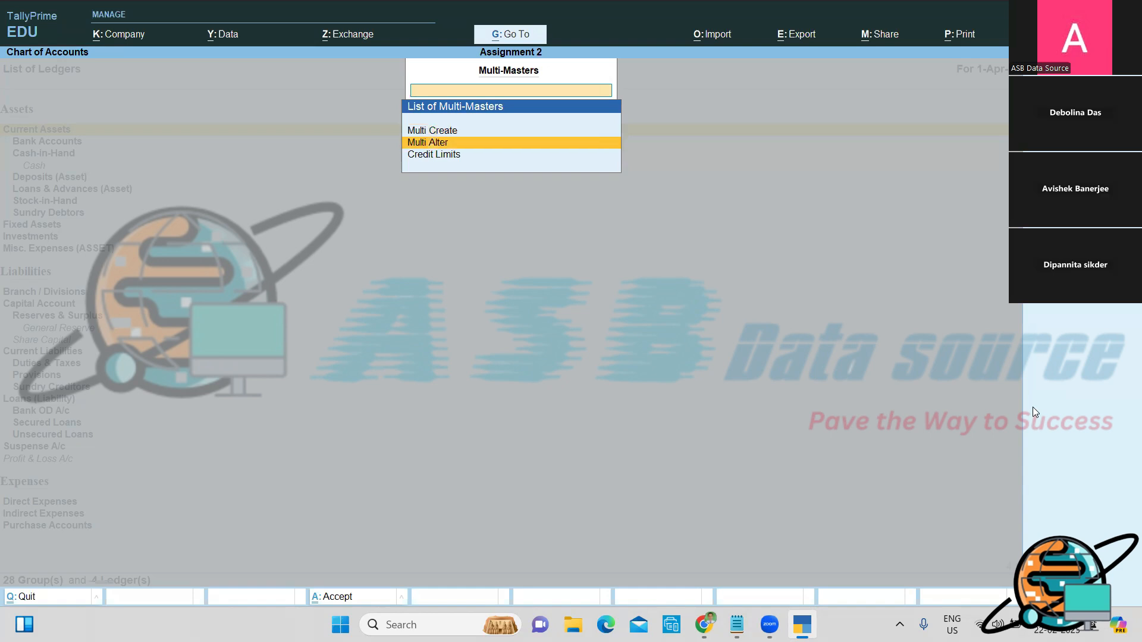
key(Return)
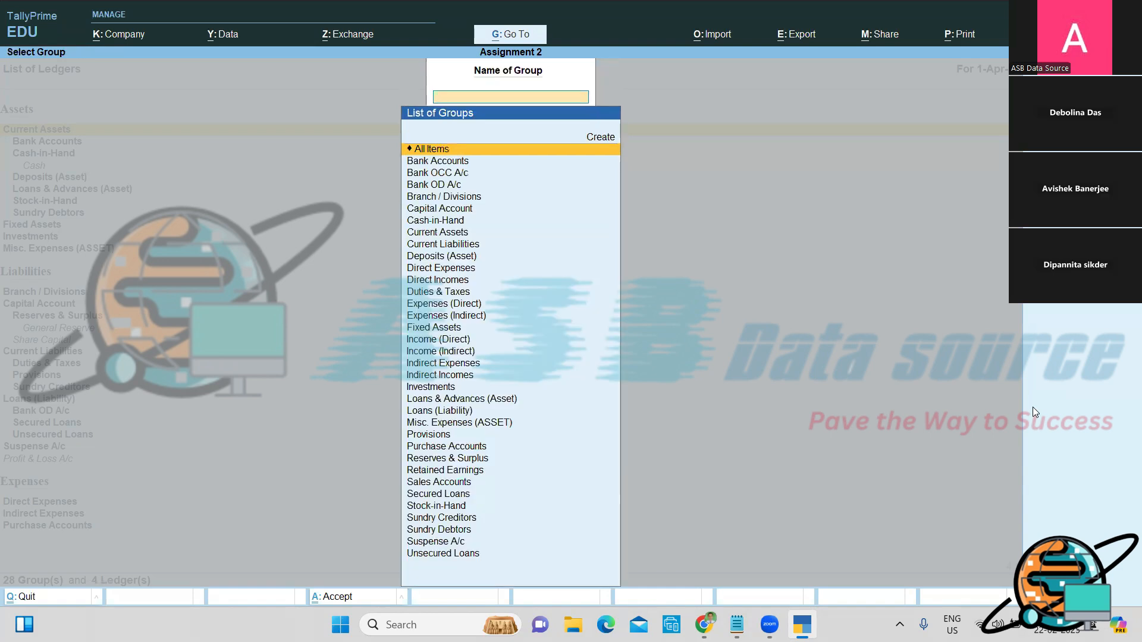
Step: For All Items, give Cash 16,200 Dr and Profit & Loss A/c 64,100 Cr opening balances
key(Return)
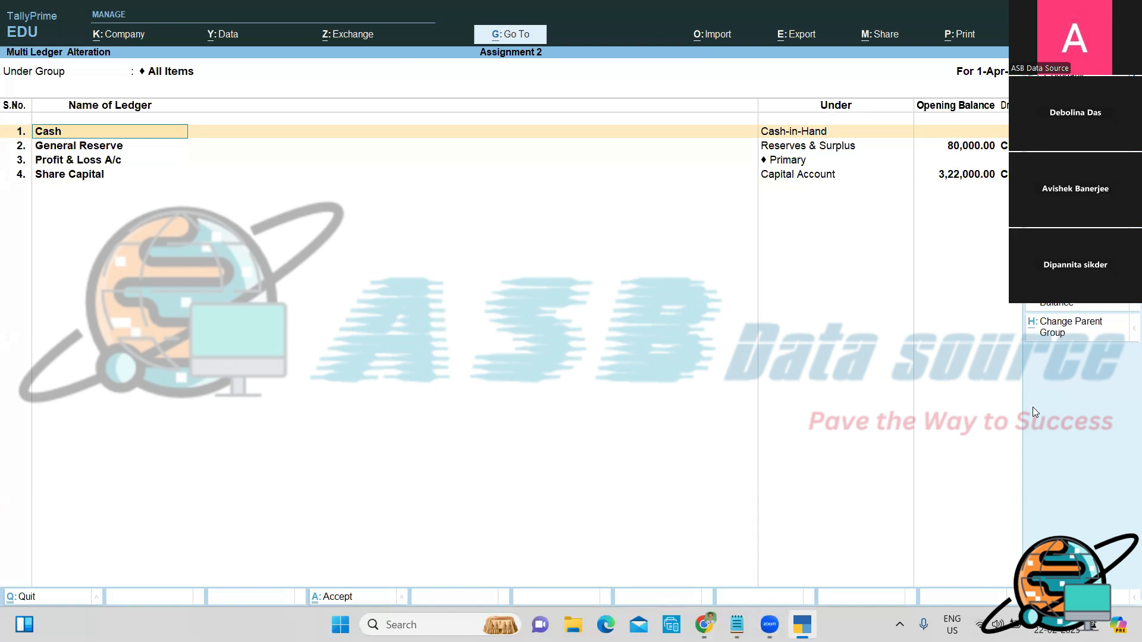
key(Return)
key(Return)
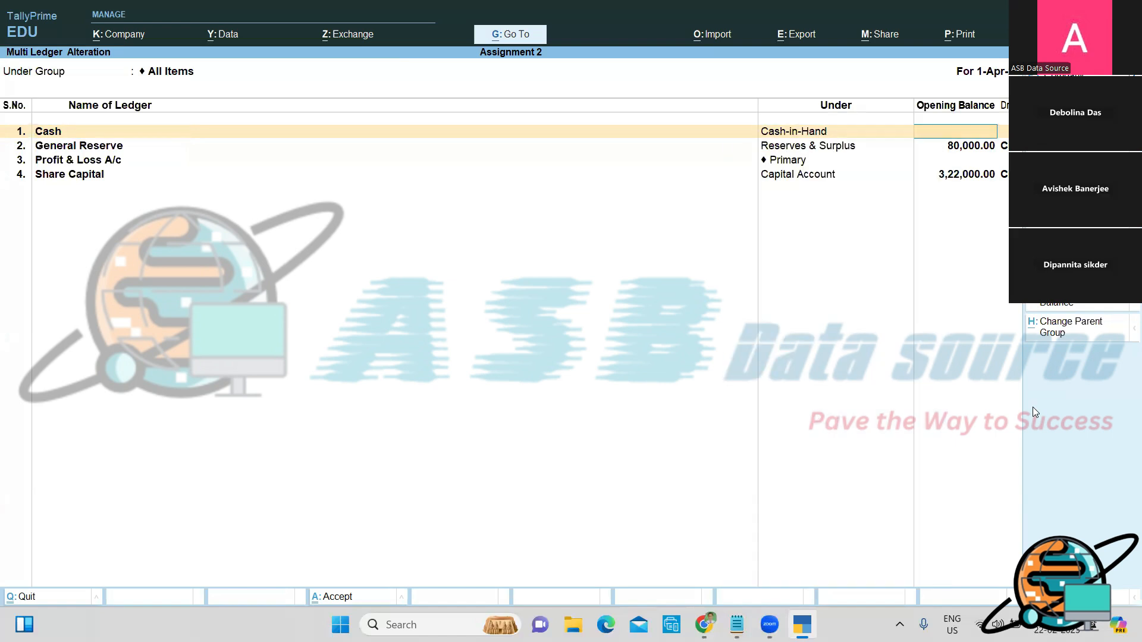
text(16200)
key(Return)
key(Return)
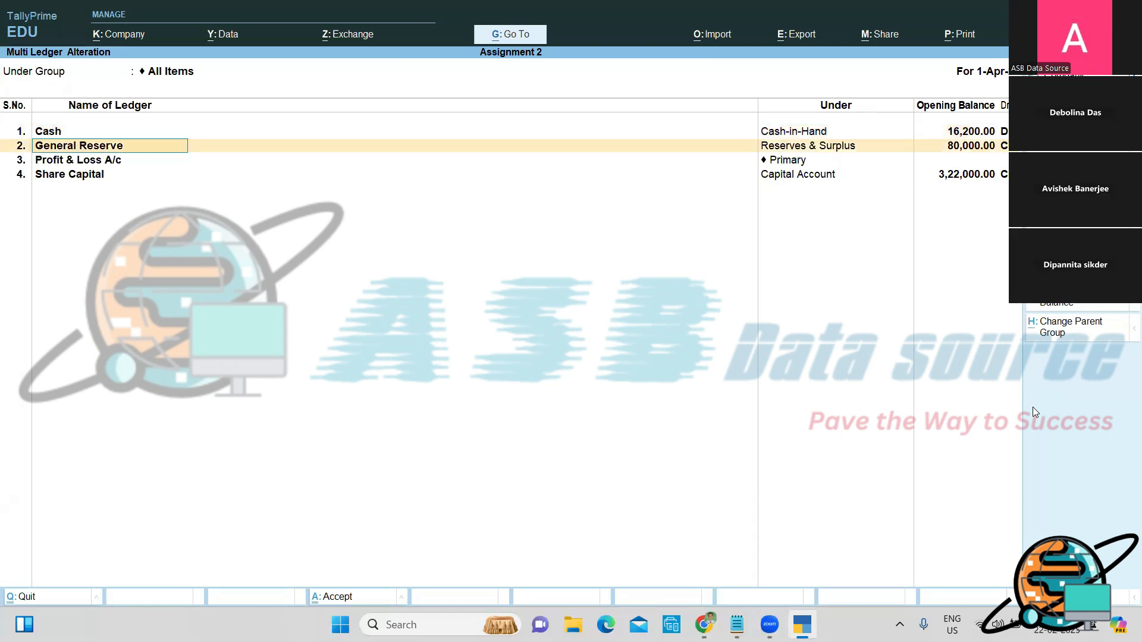
key(Return)
key(Return)
key(Return)
key(Return)
key(Return)
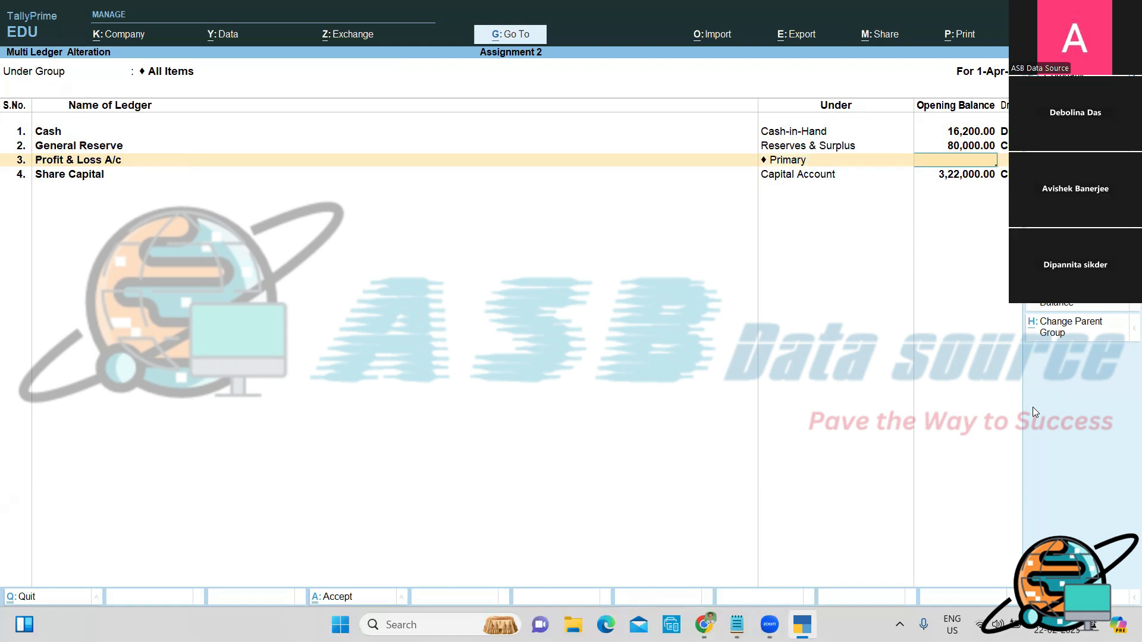
text(64100)
key(Return)
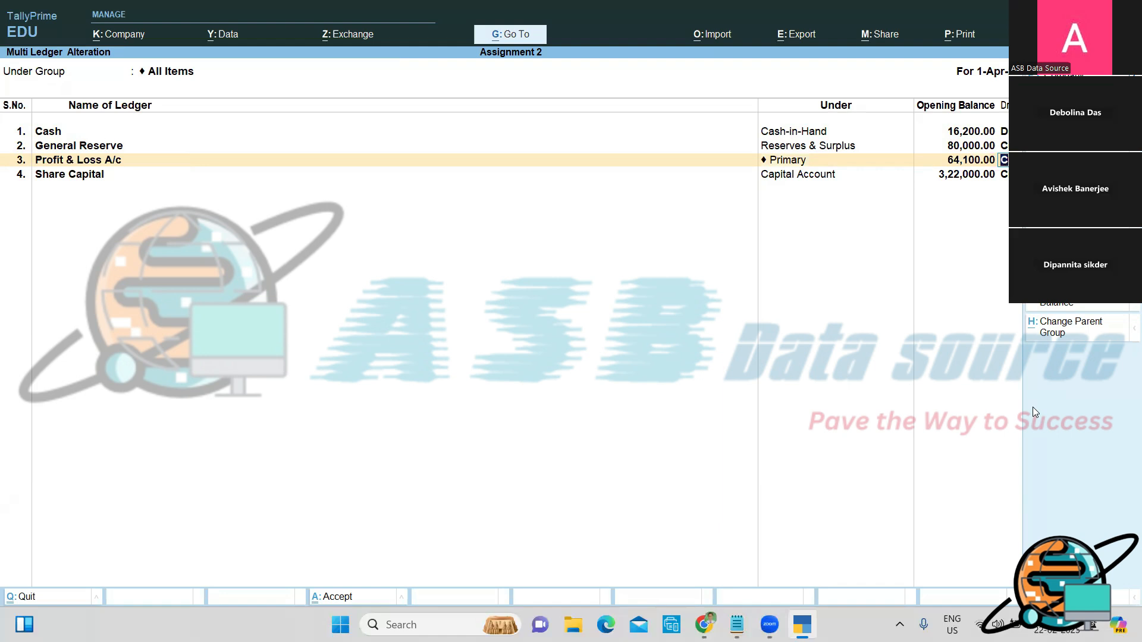
key(Return)
key(Return)
key(Return)
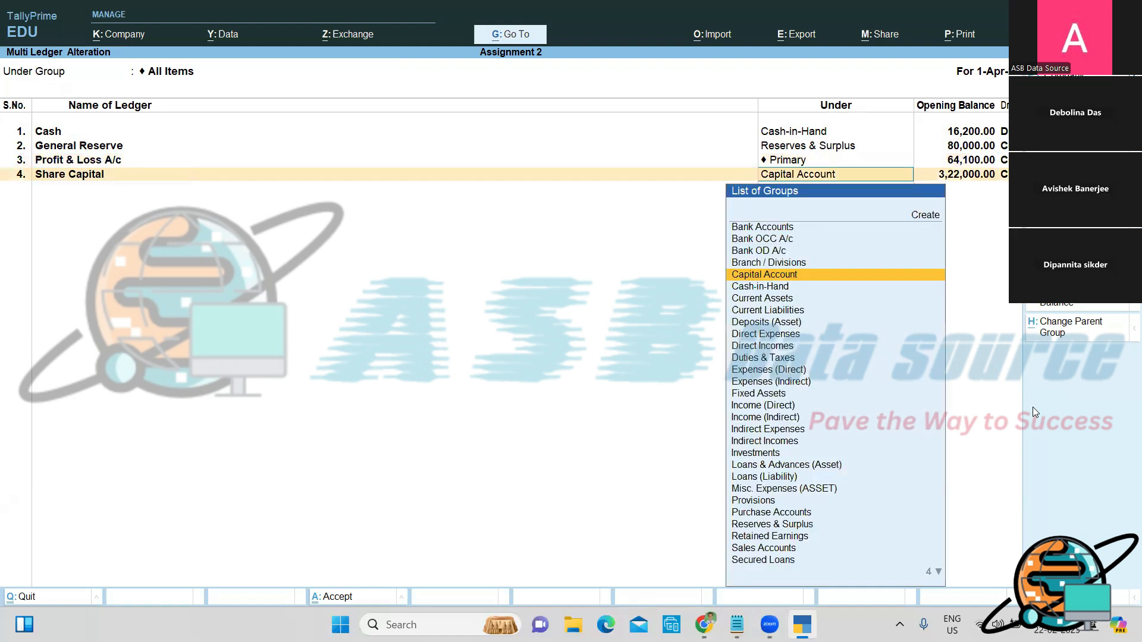
key(Return)
key(Return)
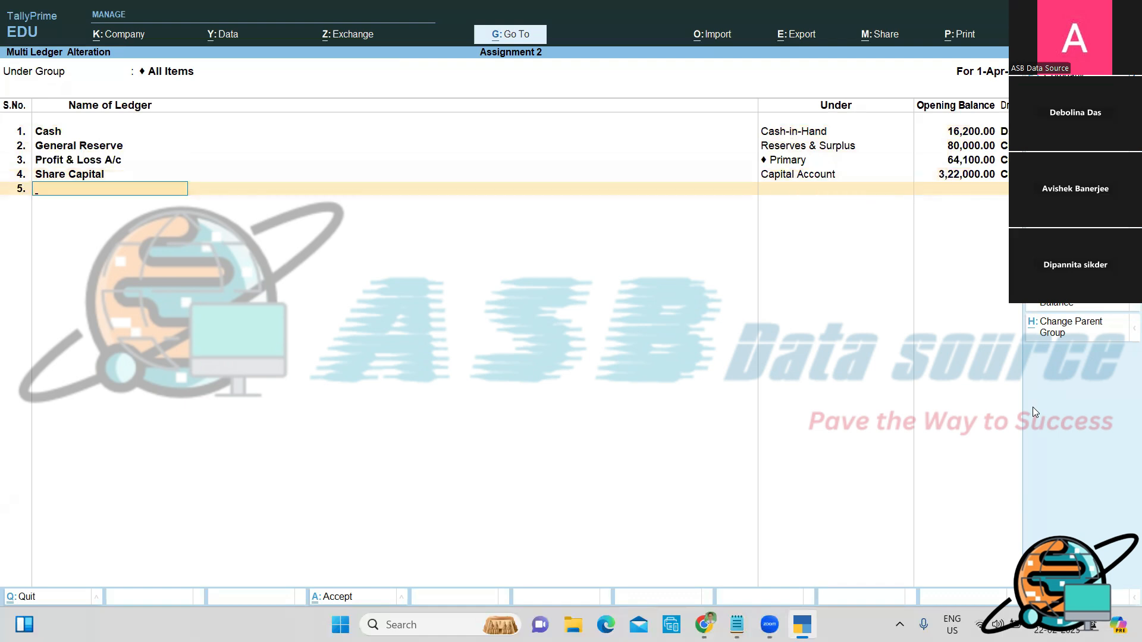
Step: Add a Vehicle ledger under Fixed Assets with a 90,500 Dr opening balance
text(Vehicle)
key(Return)
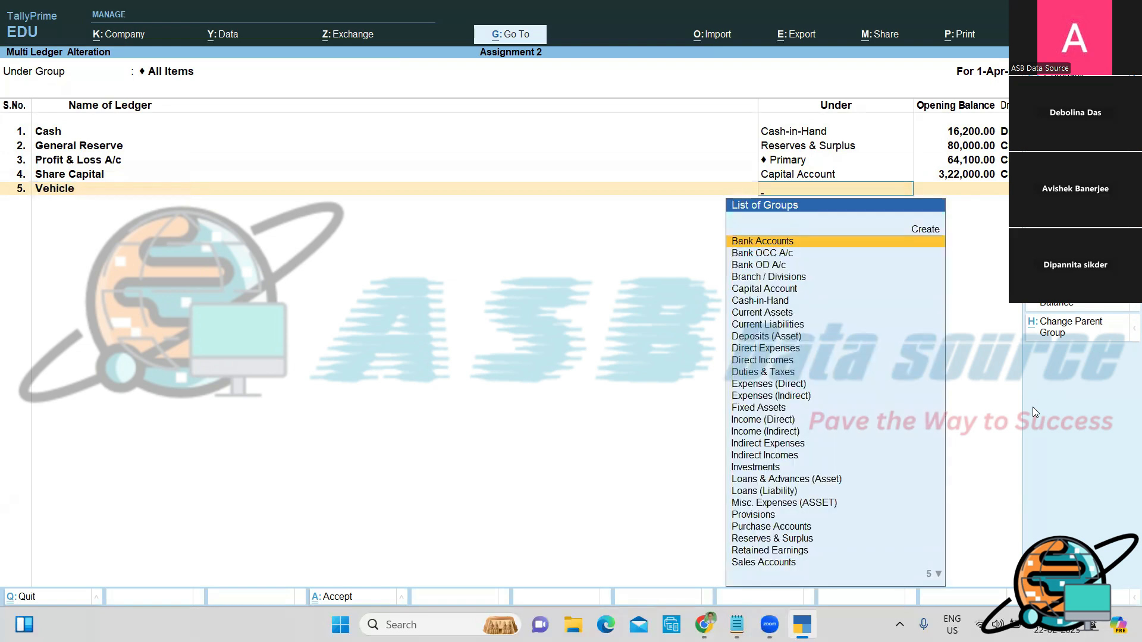
text(F)
key(Return)
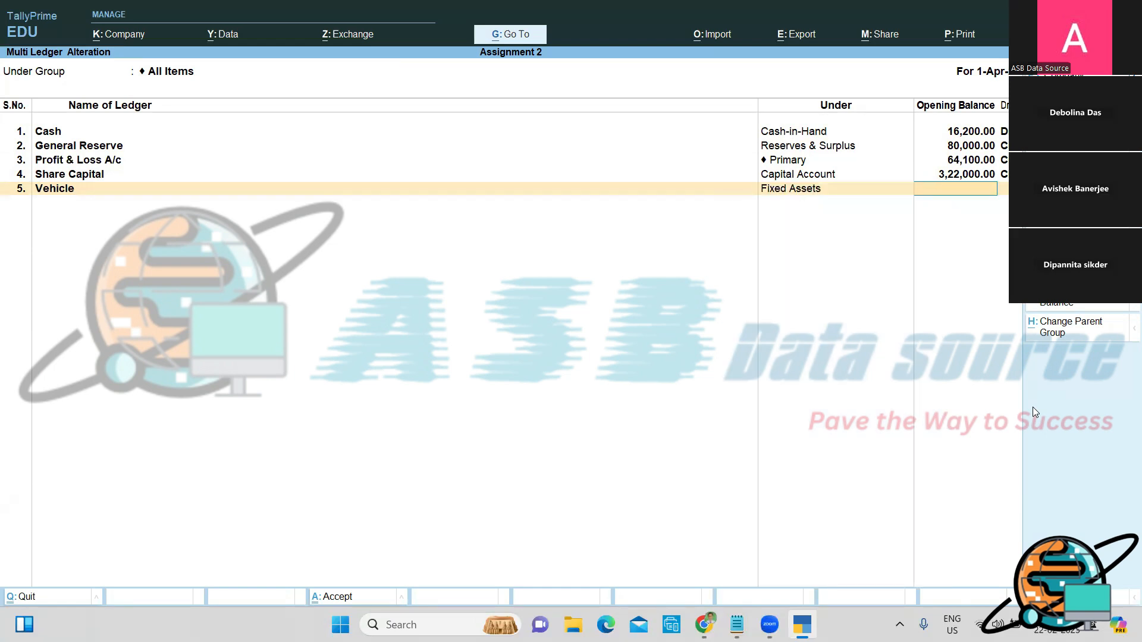
text(90500)
key(Return)
key(Return)
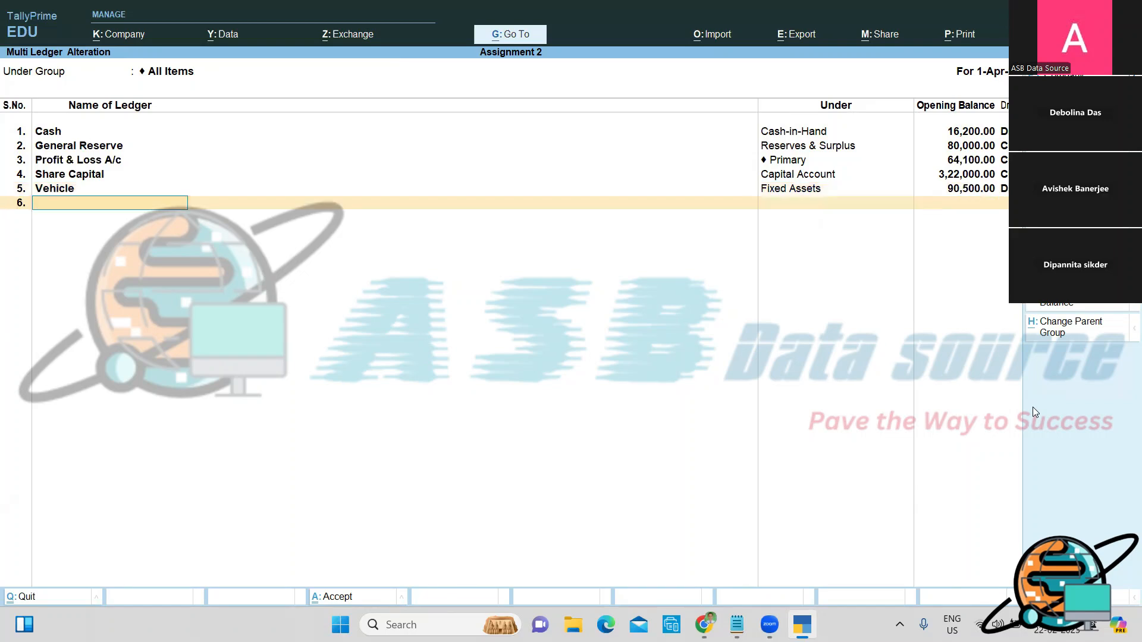
Step: Add a Machinery ledger under Fixed Assets with a 1,12,000 Dr opening balance, fixing the misspelled name
text(Machionery)
key(BackSpace)
key(BackSpace)
key(BackSpace)
key(BackSpace)
key(BackSpace)
text(nery)
key(Return)
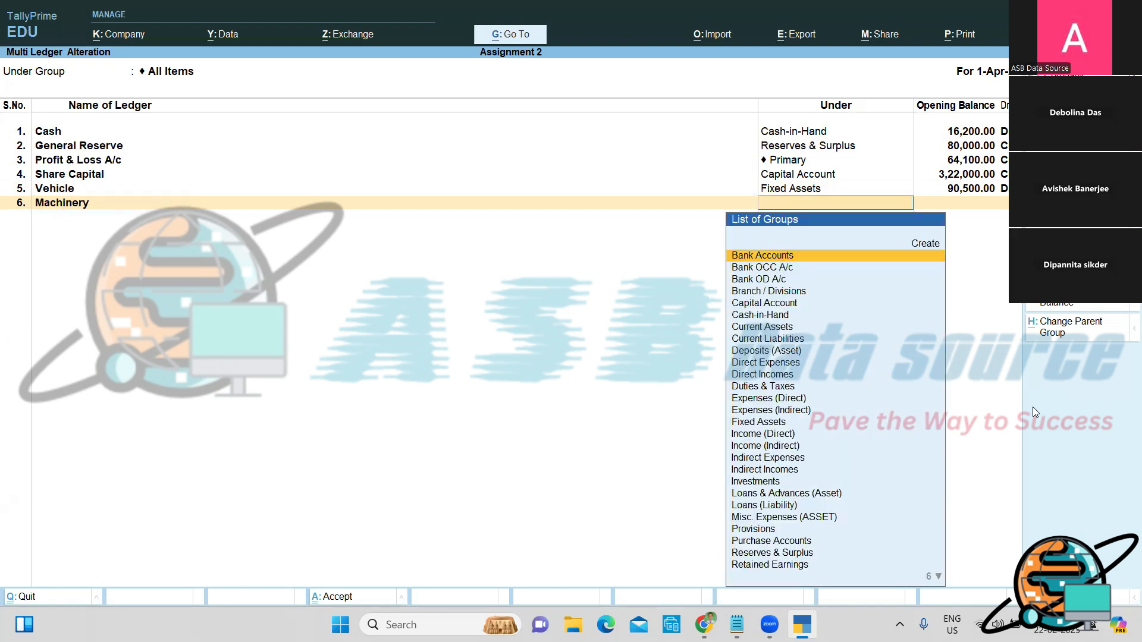
text(f)
key(Return)
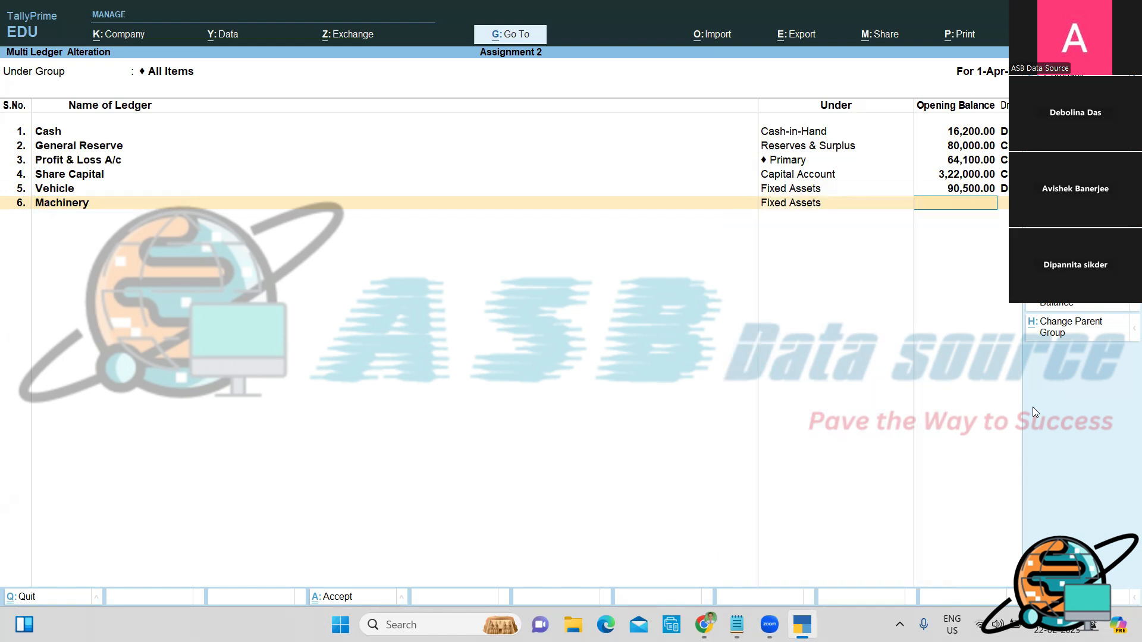
text(1,12,000)
key(Return)
key(Return)
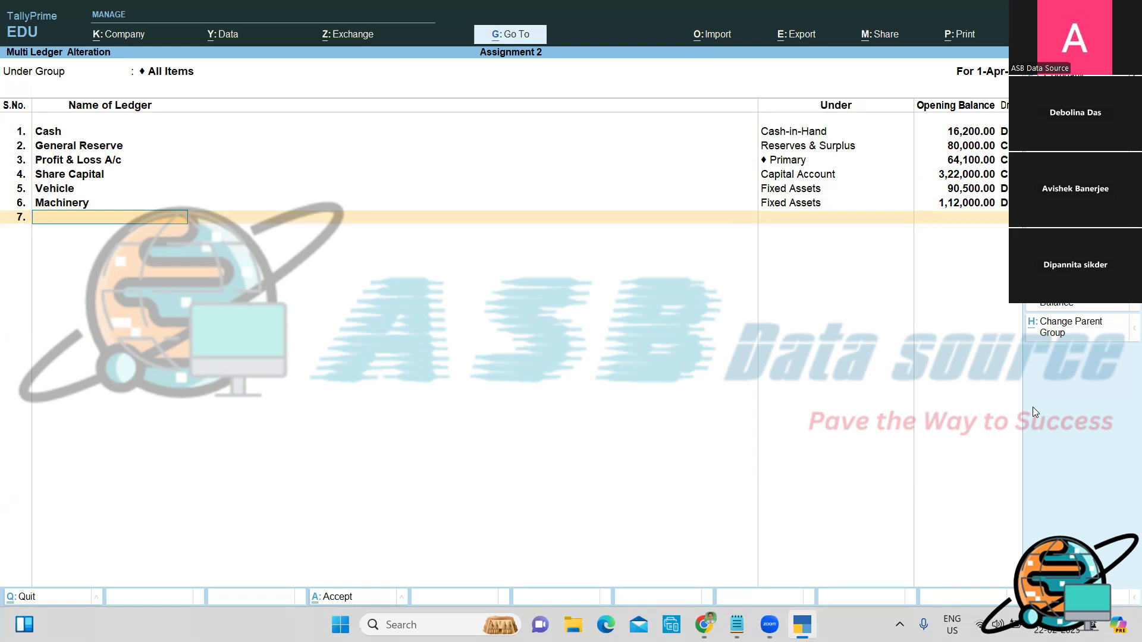
Step: Name row 7's ledger Petty Cash and place it under Cash-in-Hand
text(Petty Cash)
key(Return)
text(Ca)
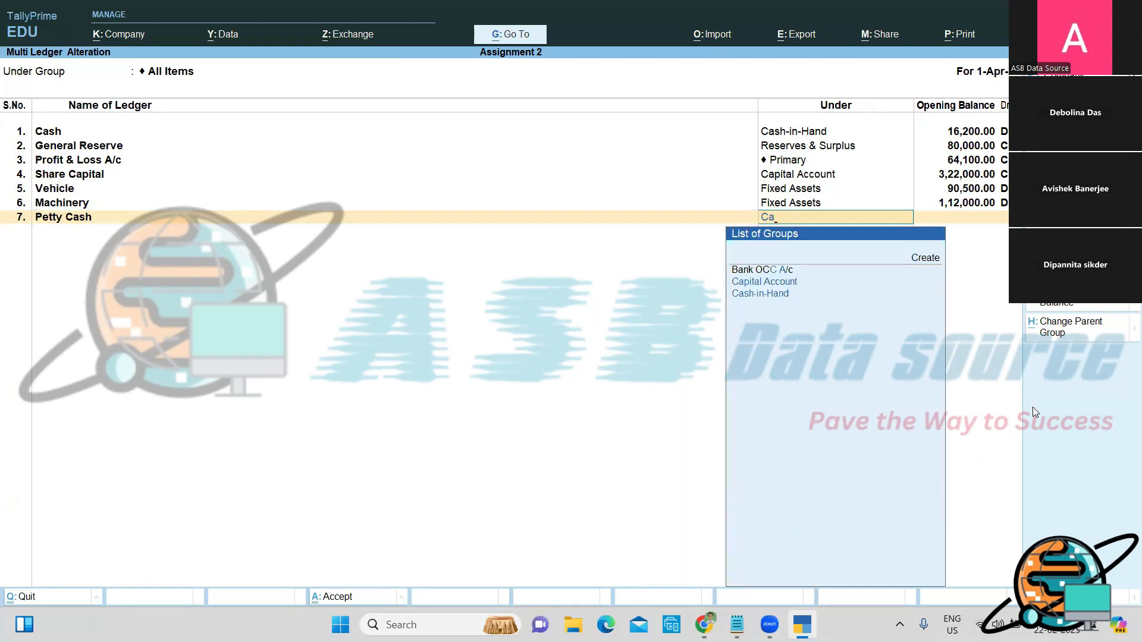
key(Return)
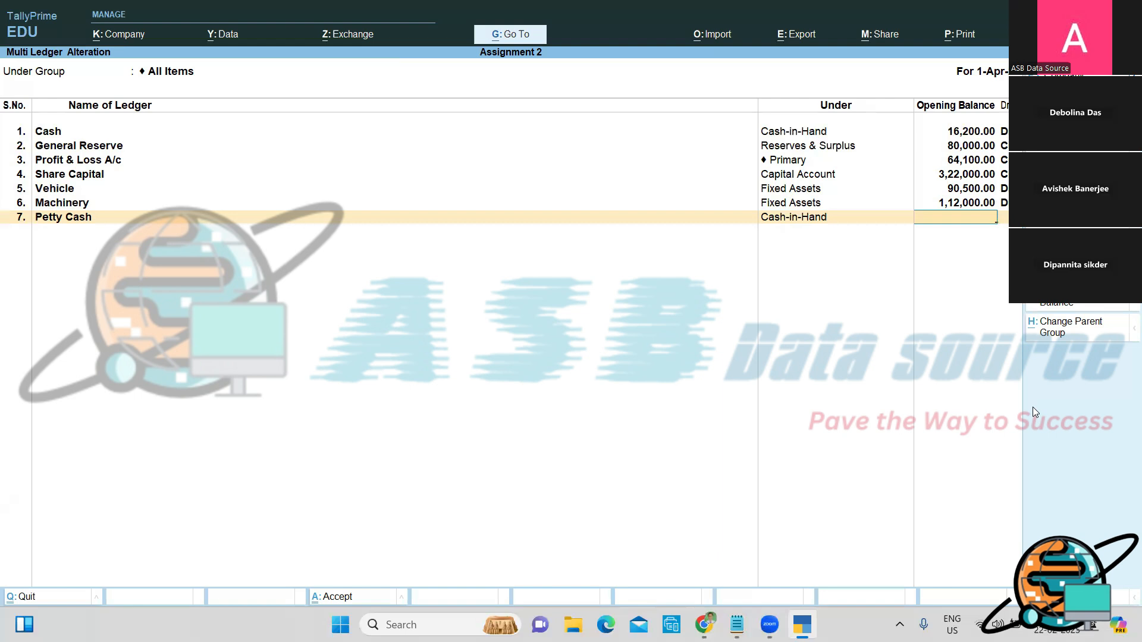
Step: Give Petty Cash a 1,000 Dr balance, then add the private lender's loan ledger under Unsecured Loans
text(1000)
key(Return)
key(Return)
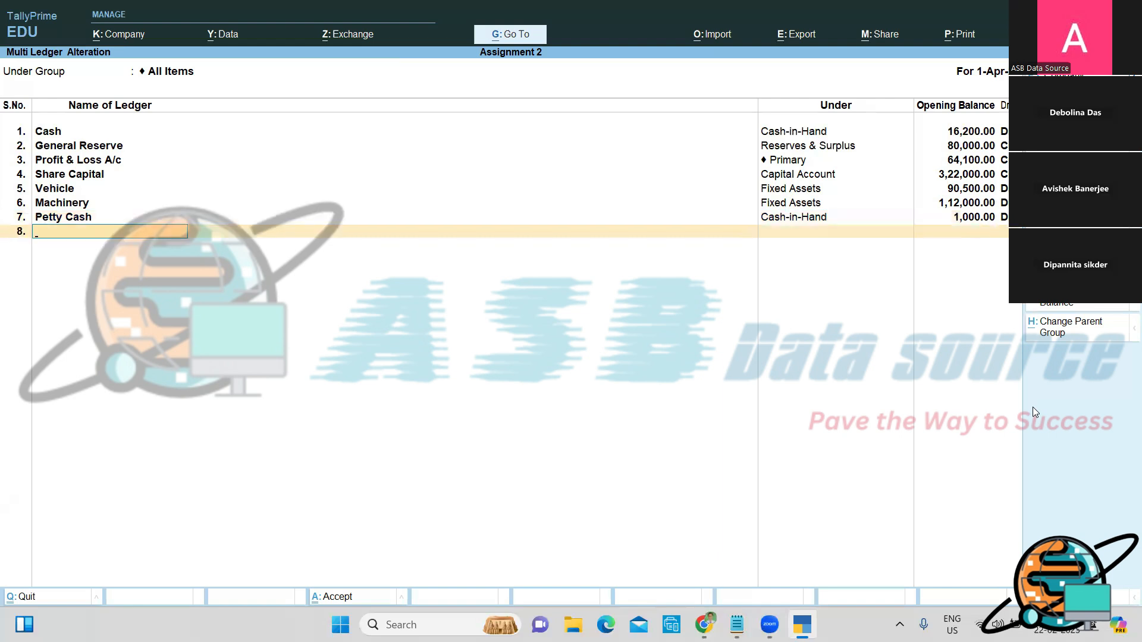
text(Loan From Anil)
key(Return)
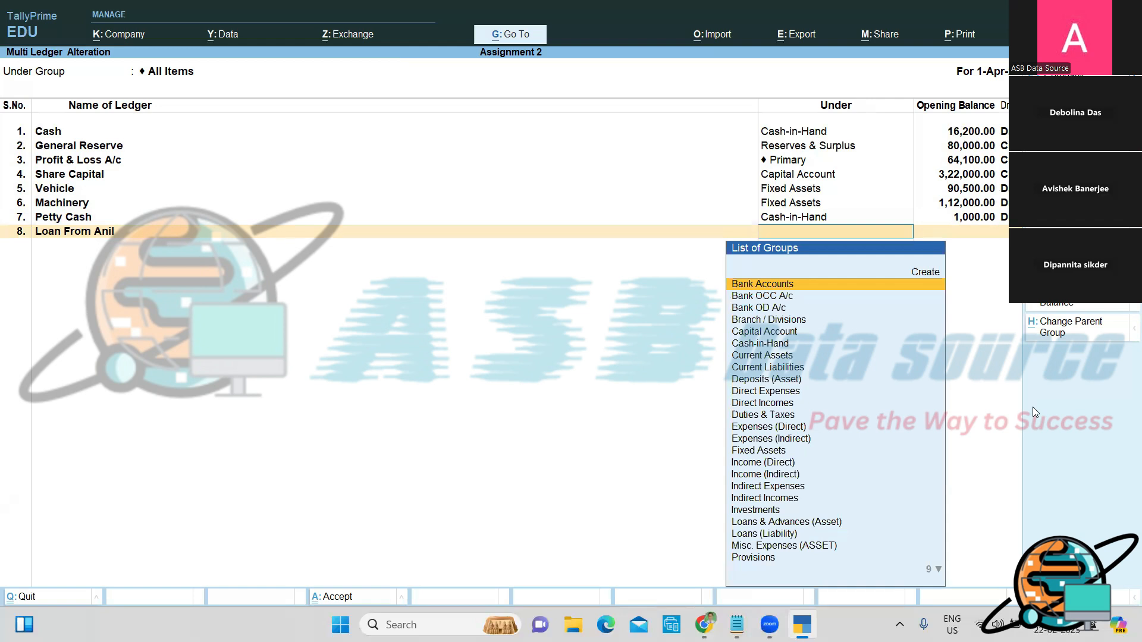
text(U)
key(Return)
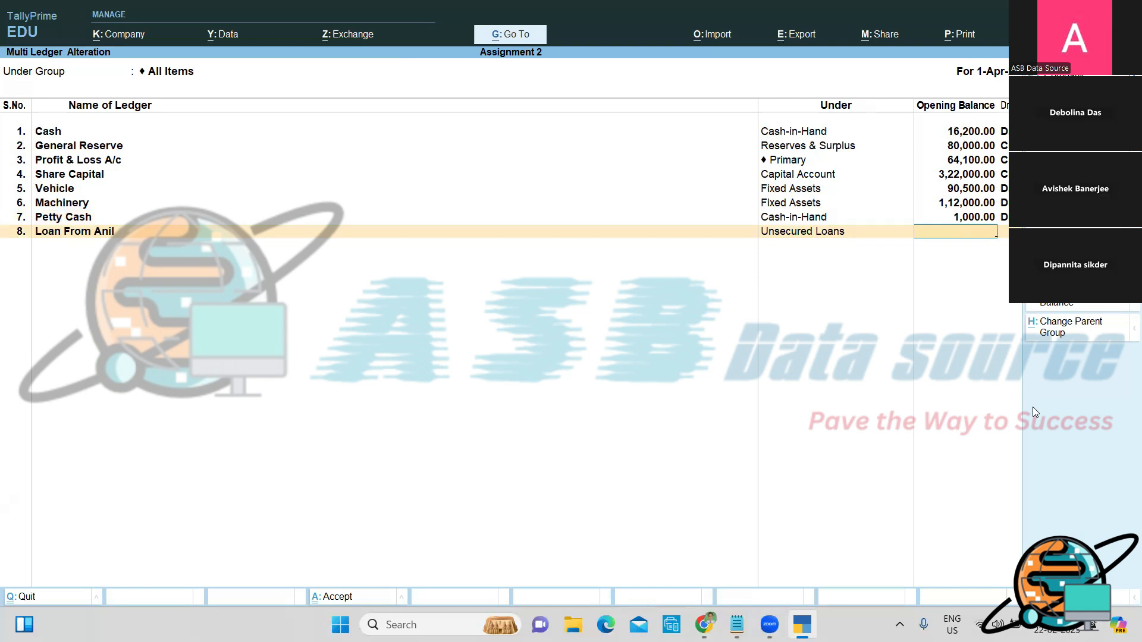
Step: Set the lender loan to 16,500 Cr and add Loan From HDFC under Secured Loans at 1,15,000 Cr
text(16500)
key(Return)
key(Return)
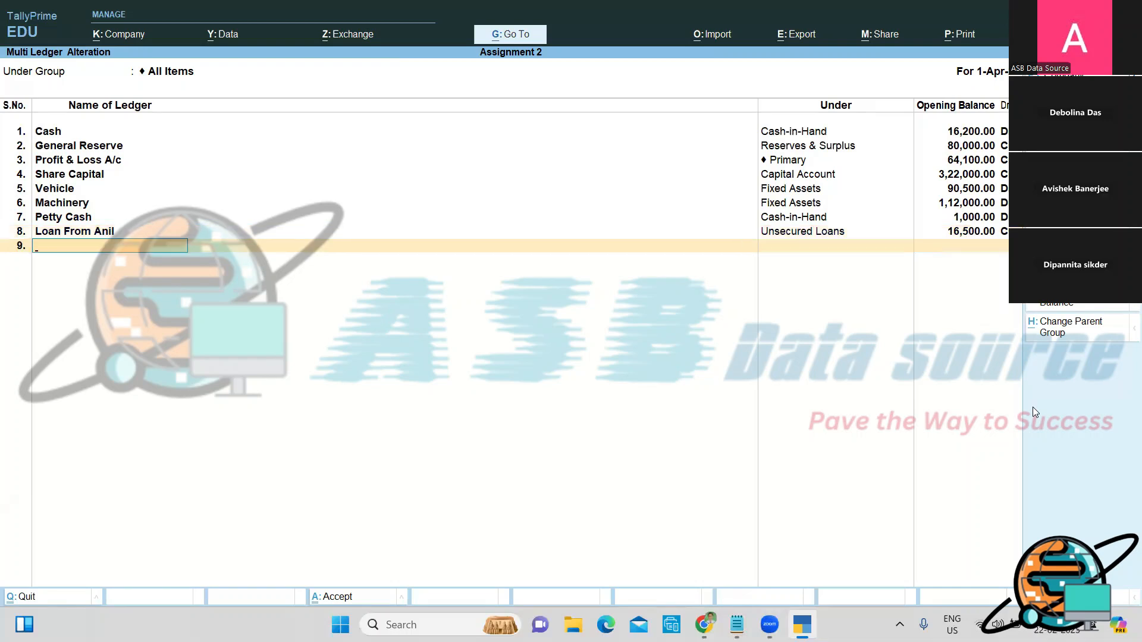
text(Loan From HDFC)
key(Return)
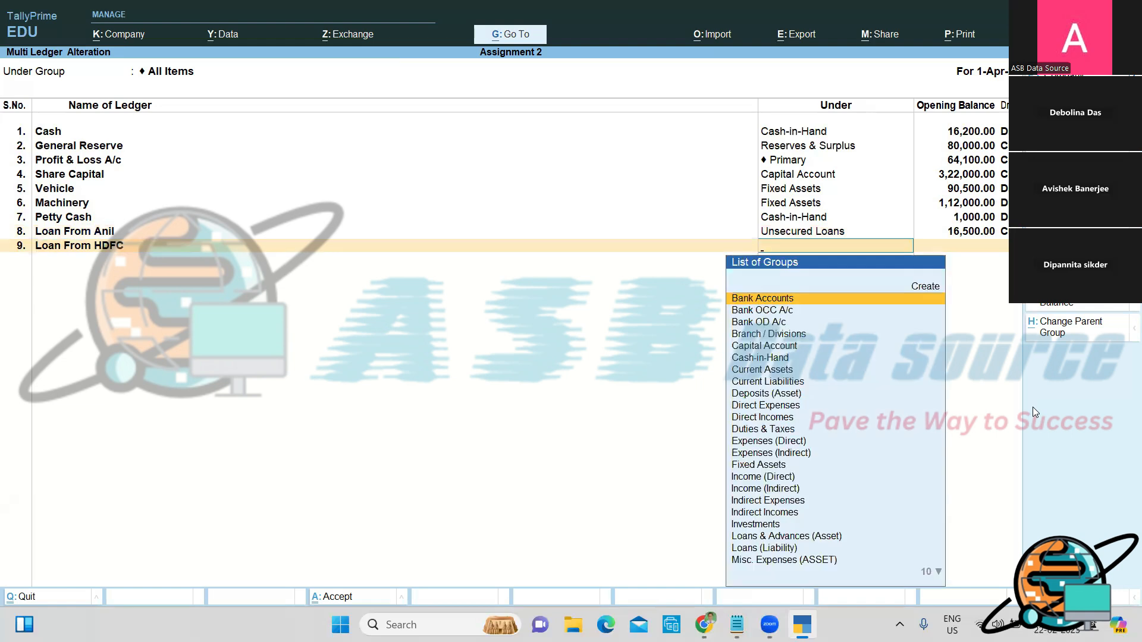
text(S)
key(Down)
key(Down)
key(Return)
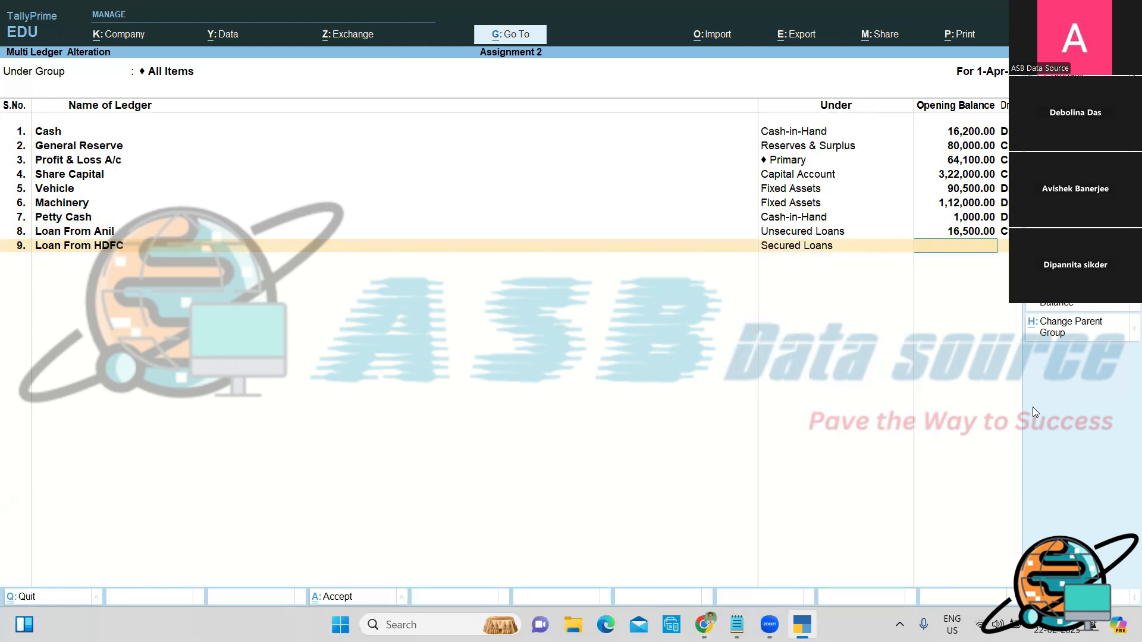
text(115000)
key(Return)
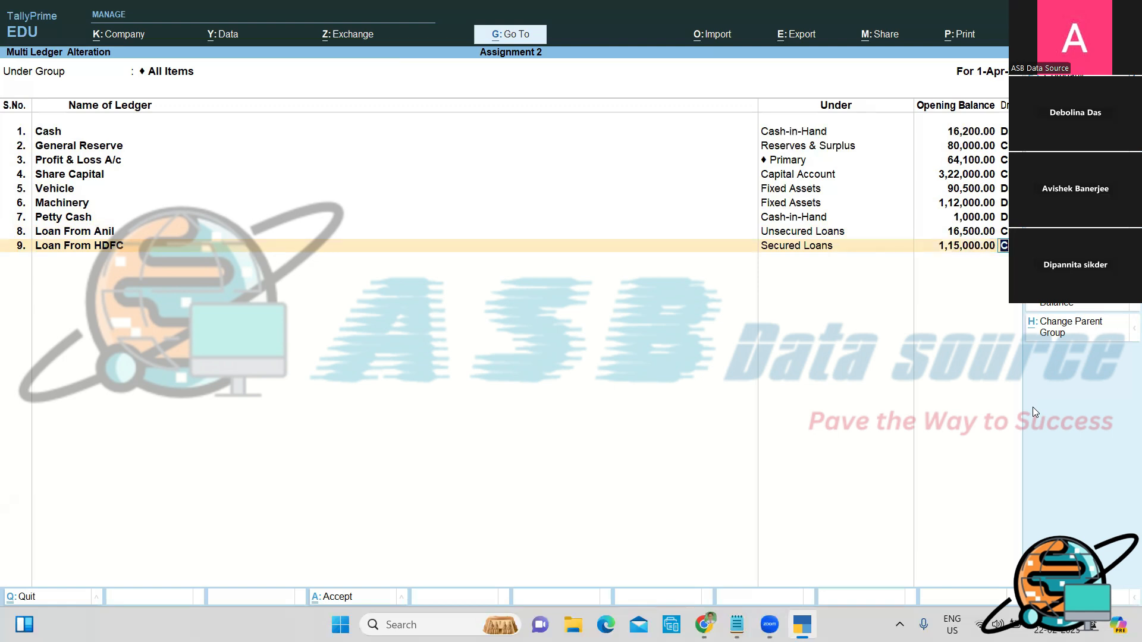
key(Return)
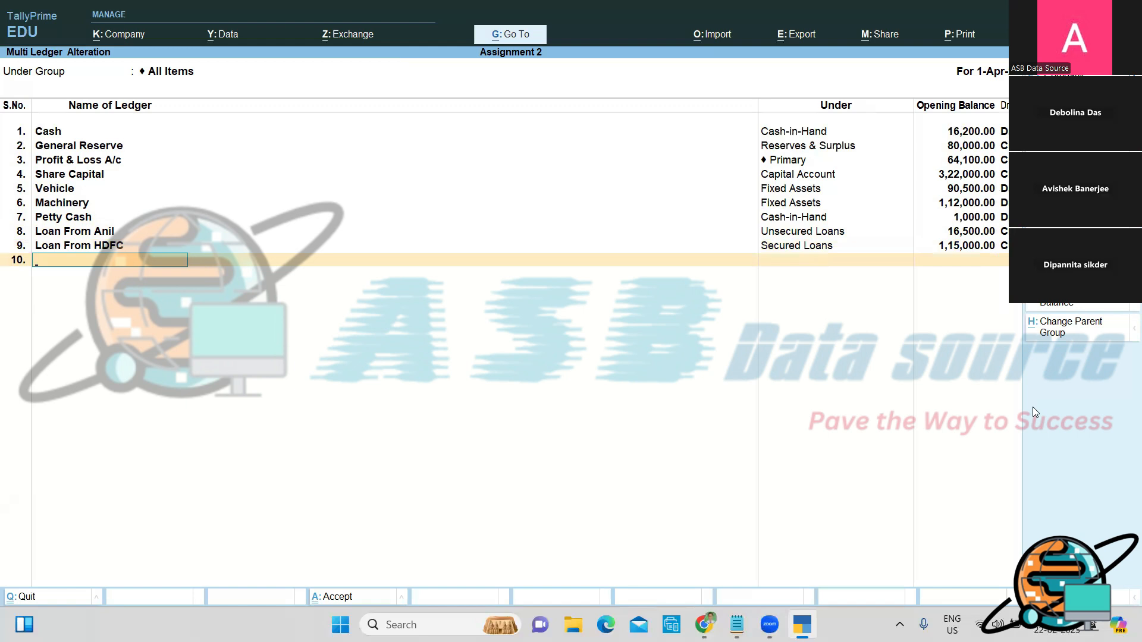
Step: Add a Furniture ledger under Fixed Assets with a 1,10,000 Dr opening balance
text(Furniture)
key(Return)
text(F)
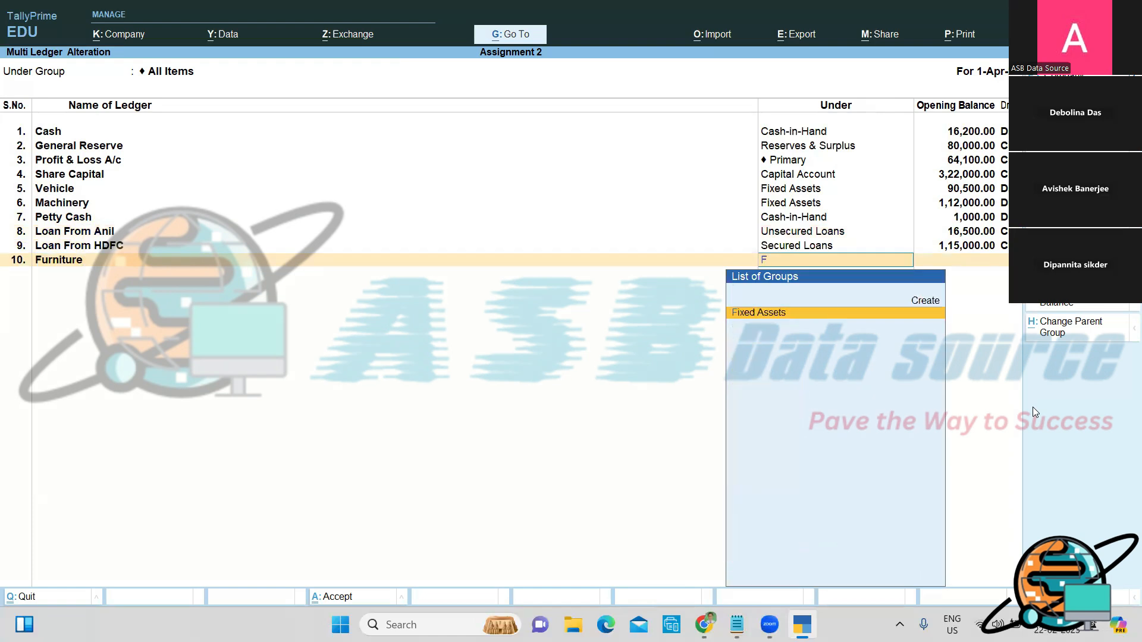
key(Return)
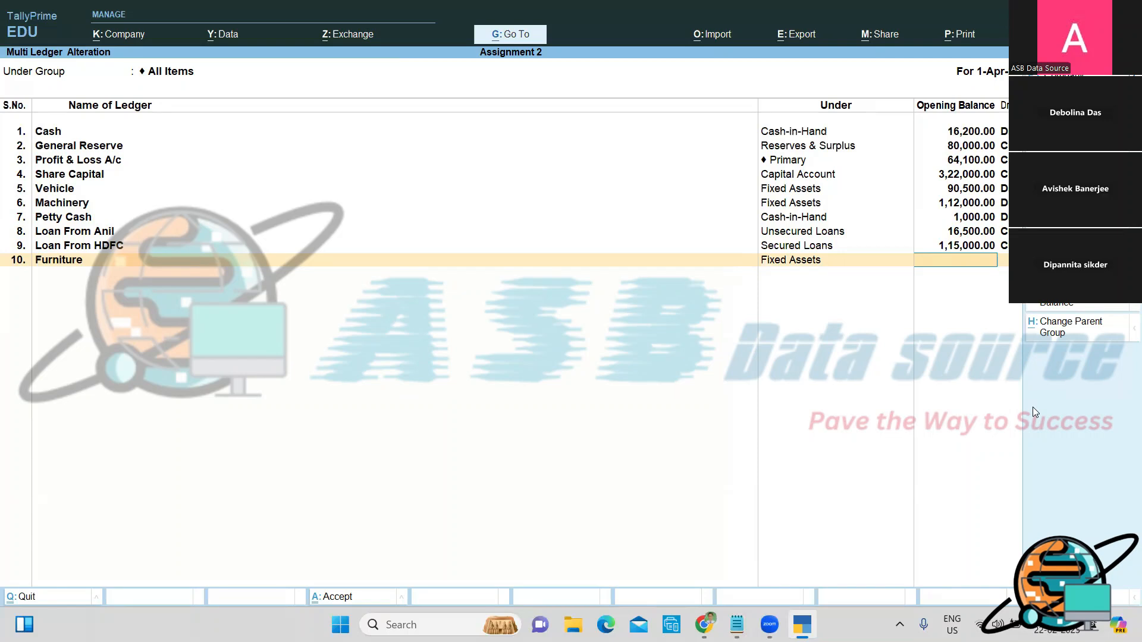
text(1,10,000)
key(Return)
key(Return)
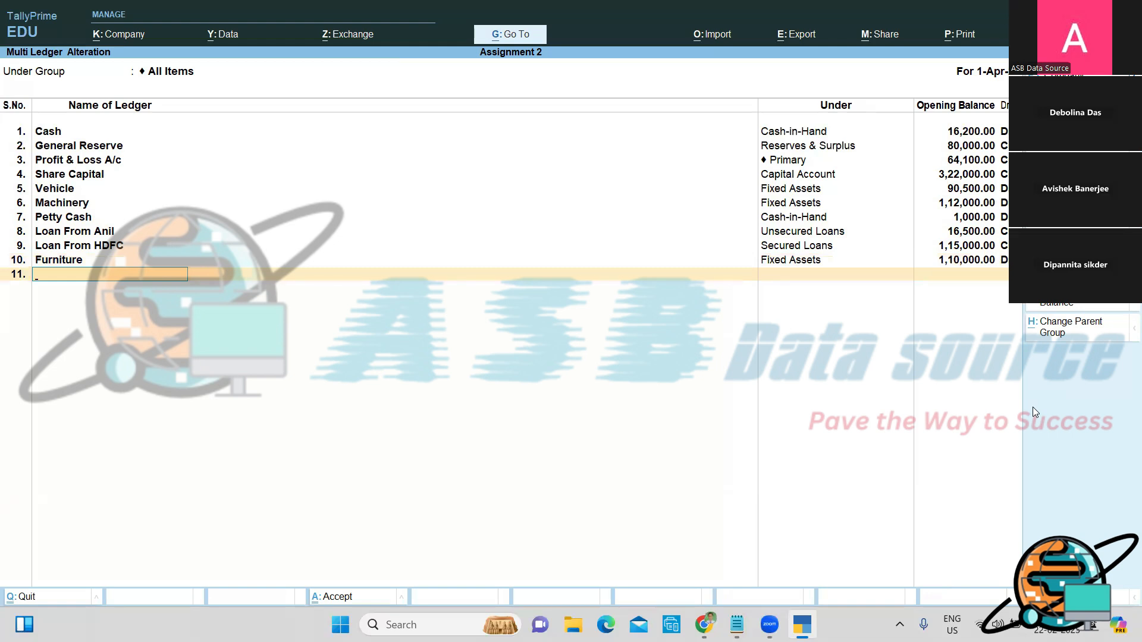
Step: On row 11, create Corporation Bank under Bank Accounts with 2,40,000 Dr opening balance
text(Corporation Bank)
key(Return)
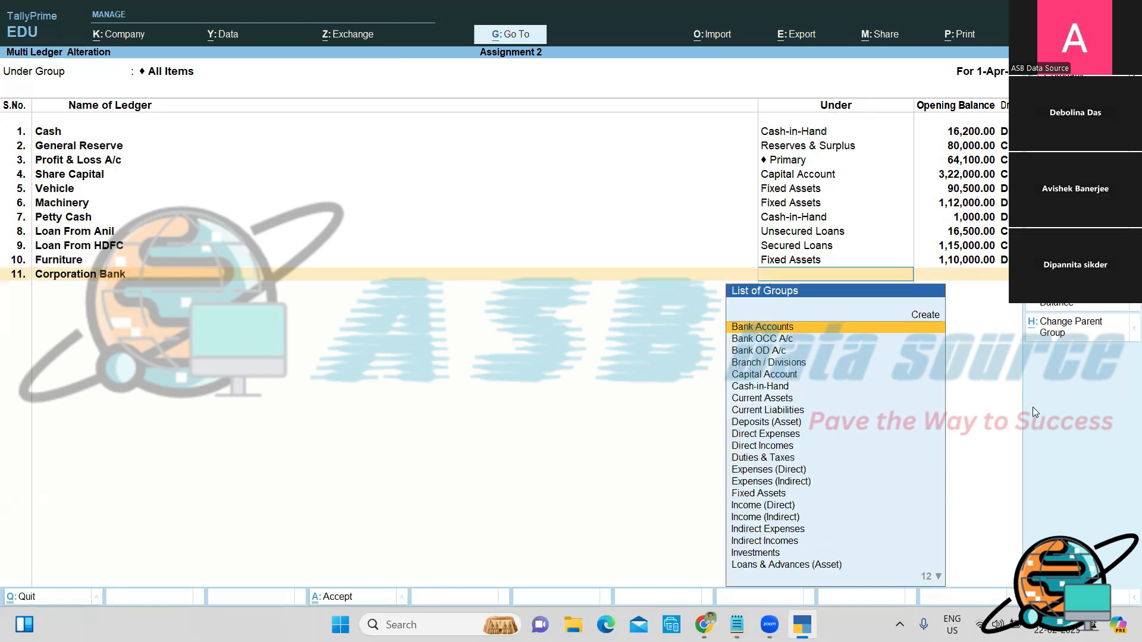
text(B)
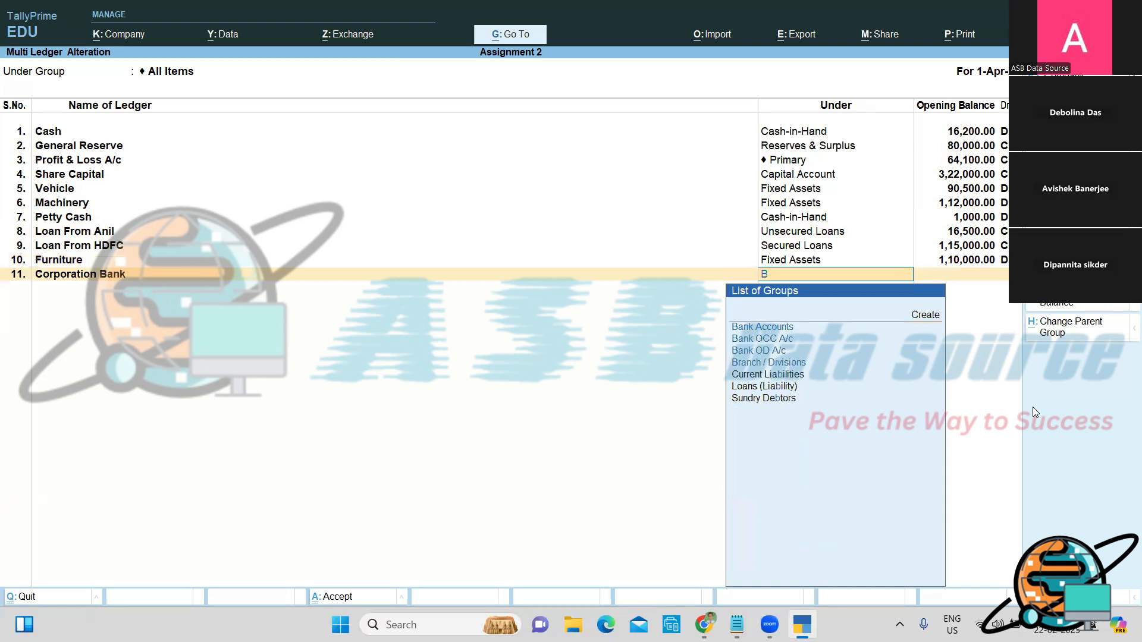
key(Return)
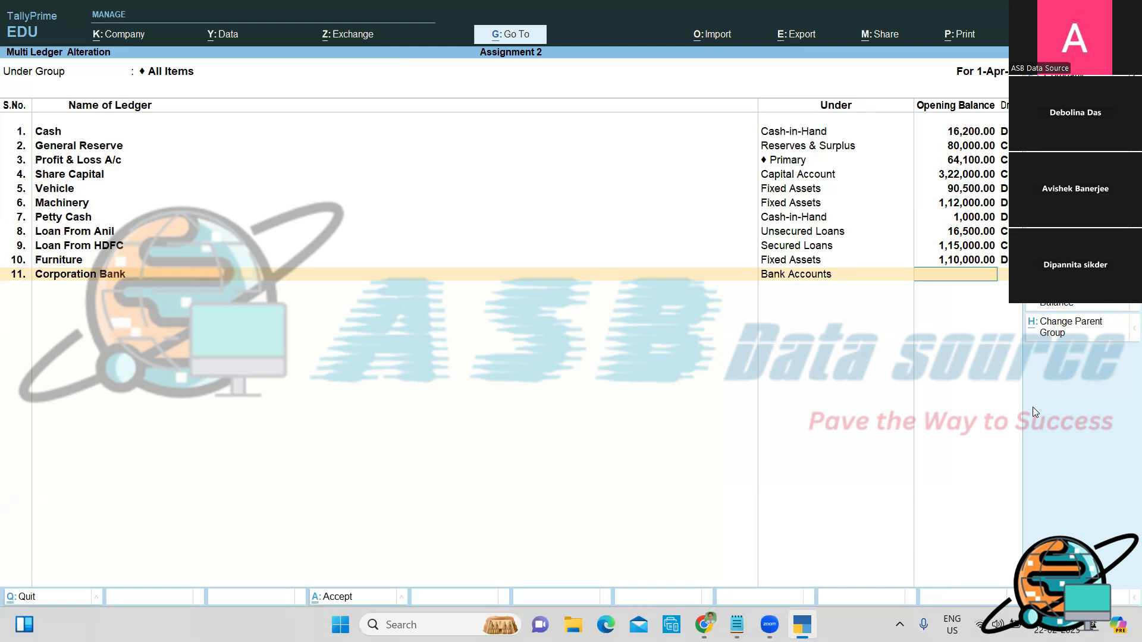
text(240000)
key(Return)
key(Return)
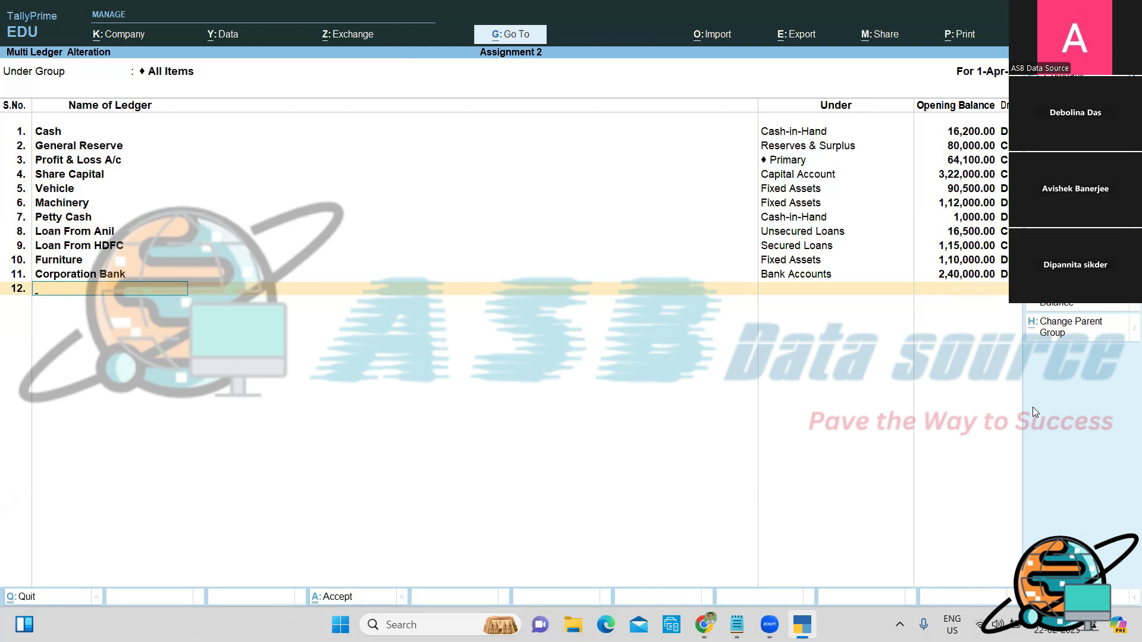
Step: Add Outstanding Electricity Bill under Current Liabilities with a 20,600 Cr opening balance
text(Outstanding Electric)
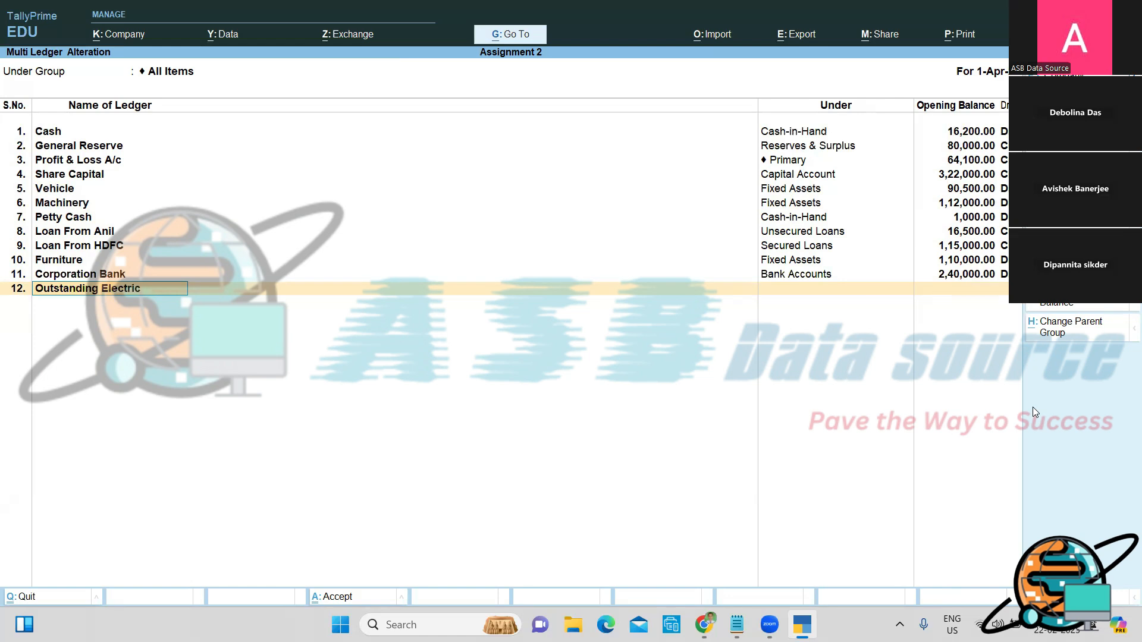
text(ity Bill)
key(Return)
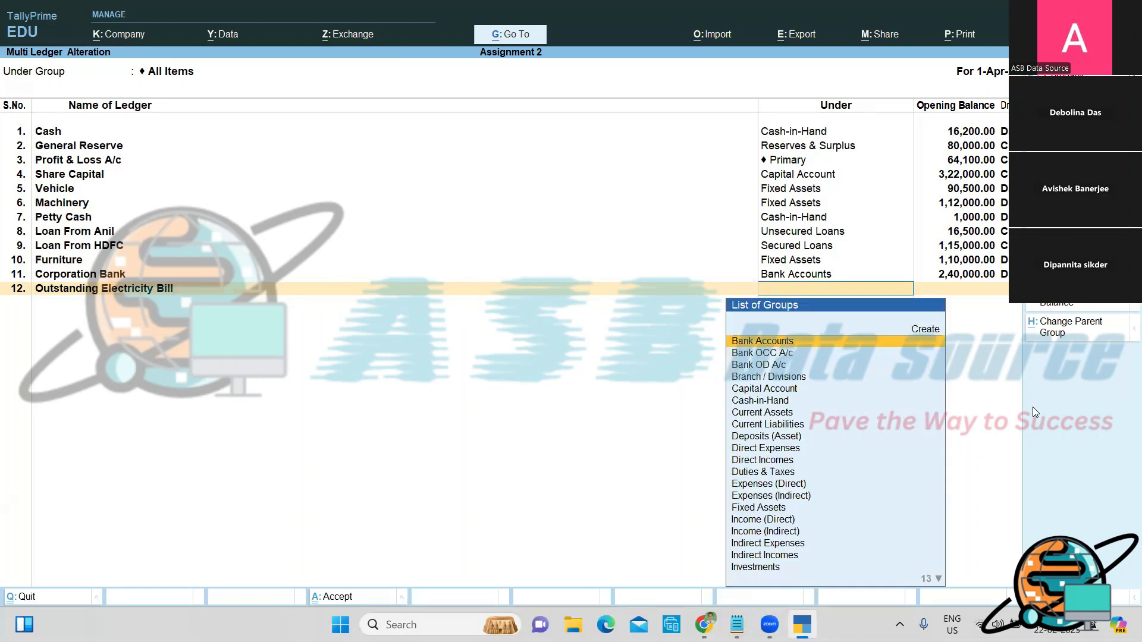
text(C)
key(Down)
key(Return)
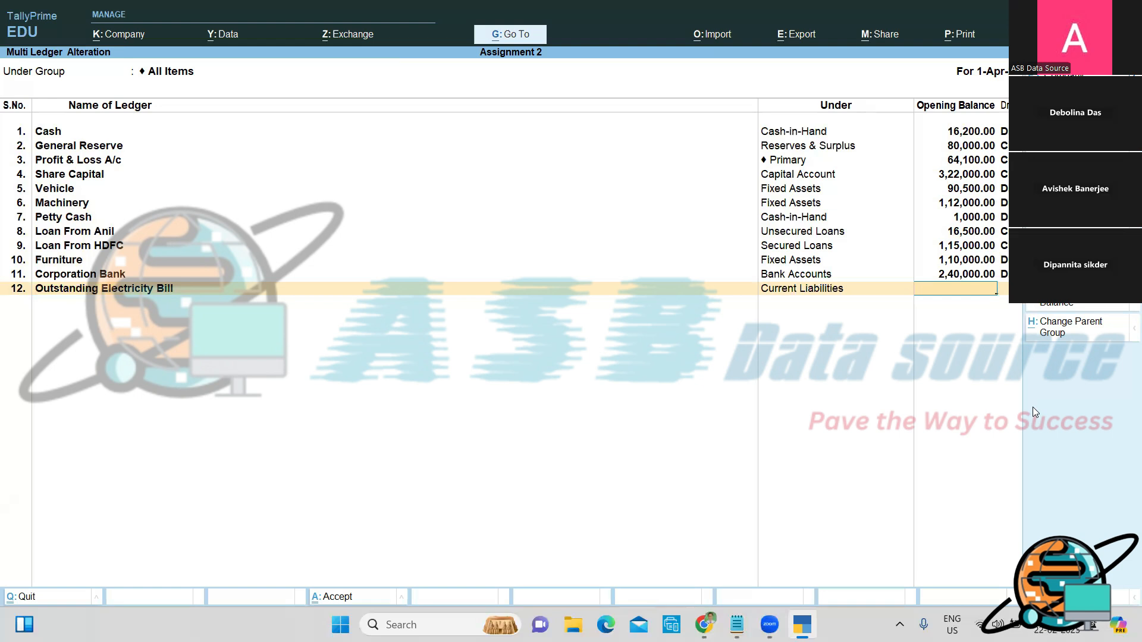
text(20600)
key(Return)
key(Return)
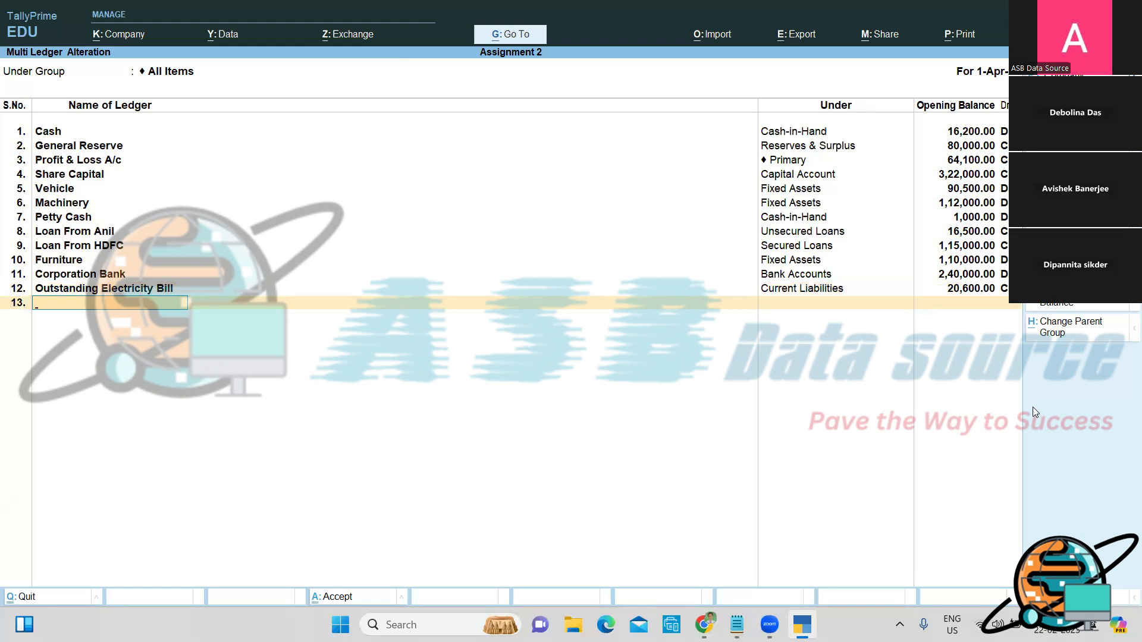
Step: Add Prepaid Rent under Current Assets with a 3,500 Dr opening balance
text(Prepaid Rent)
key(Return)
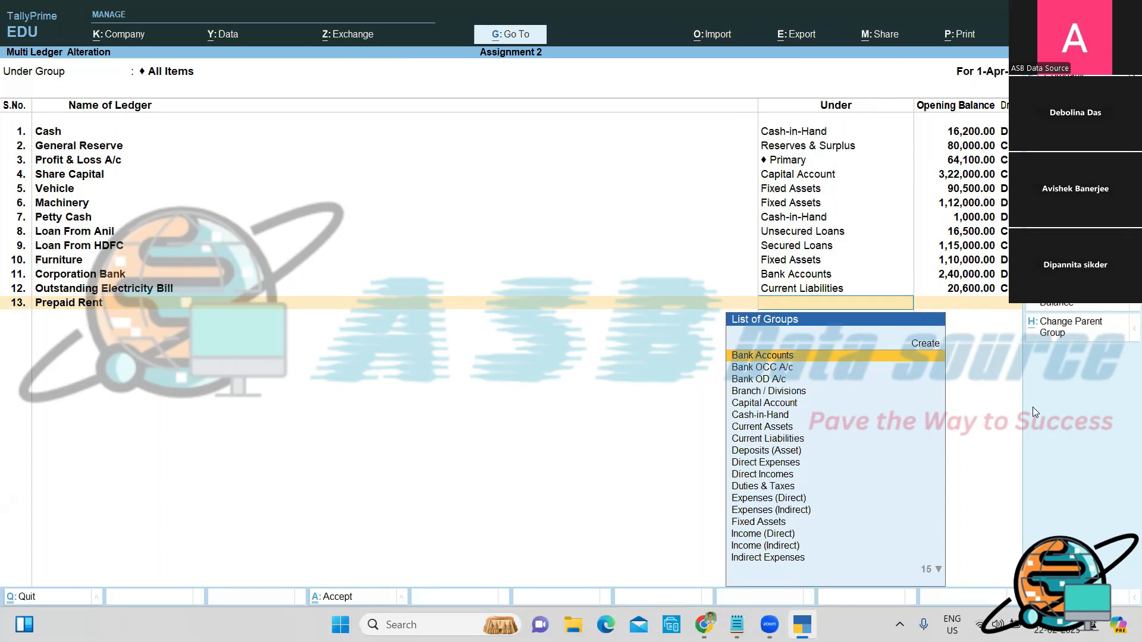
text(C)
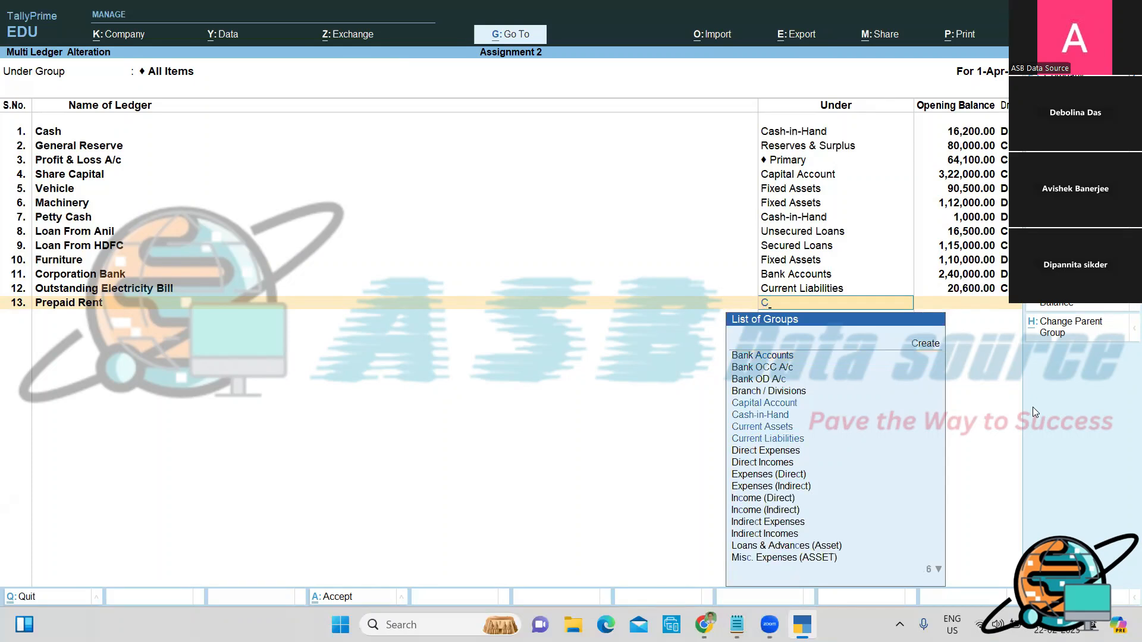
key(Up)
key(Up)
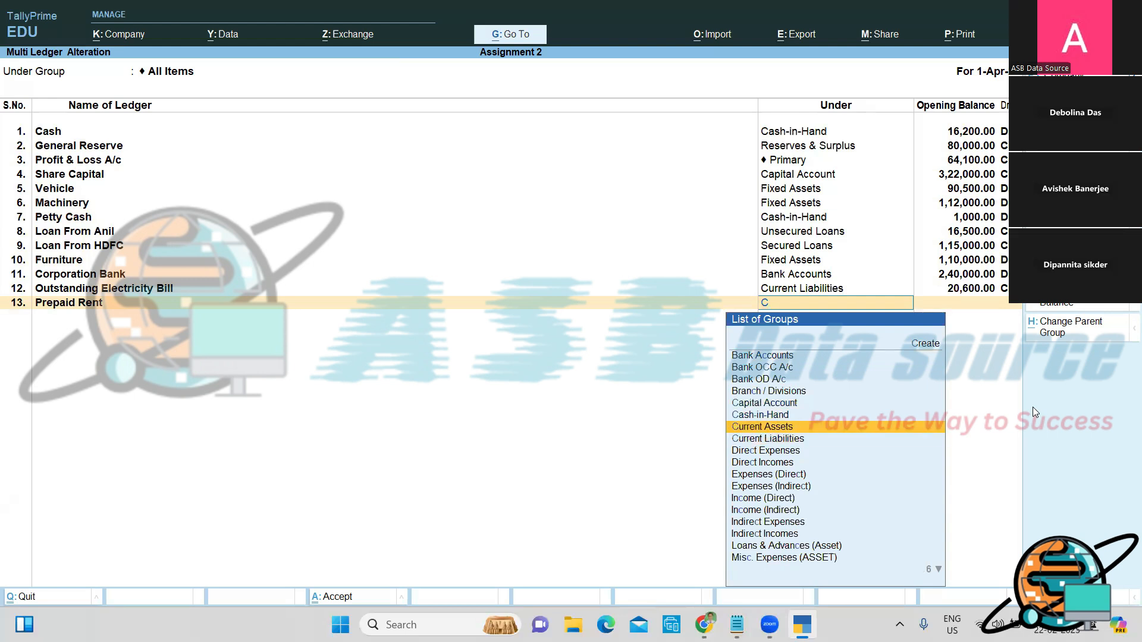
key(Return)
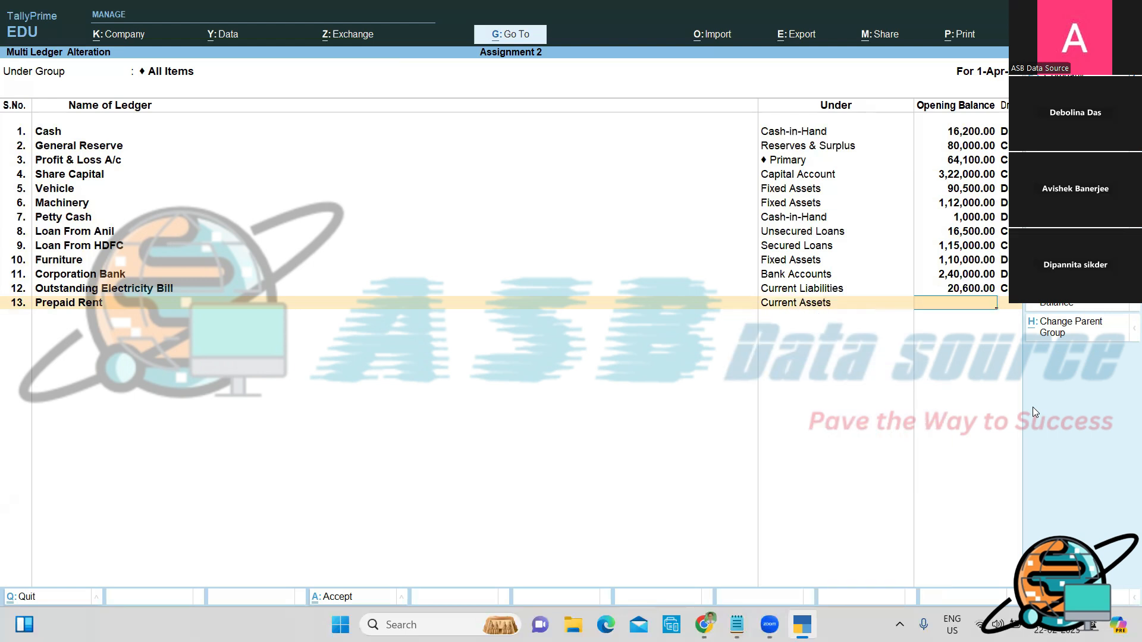
text(3500)
key(Return)
key(Return)
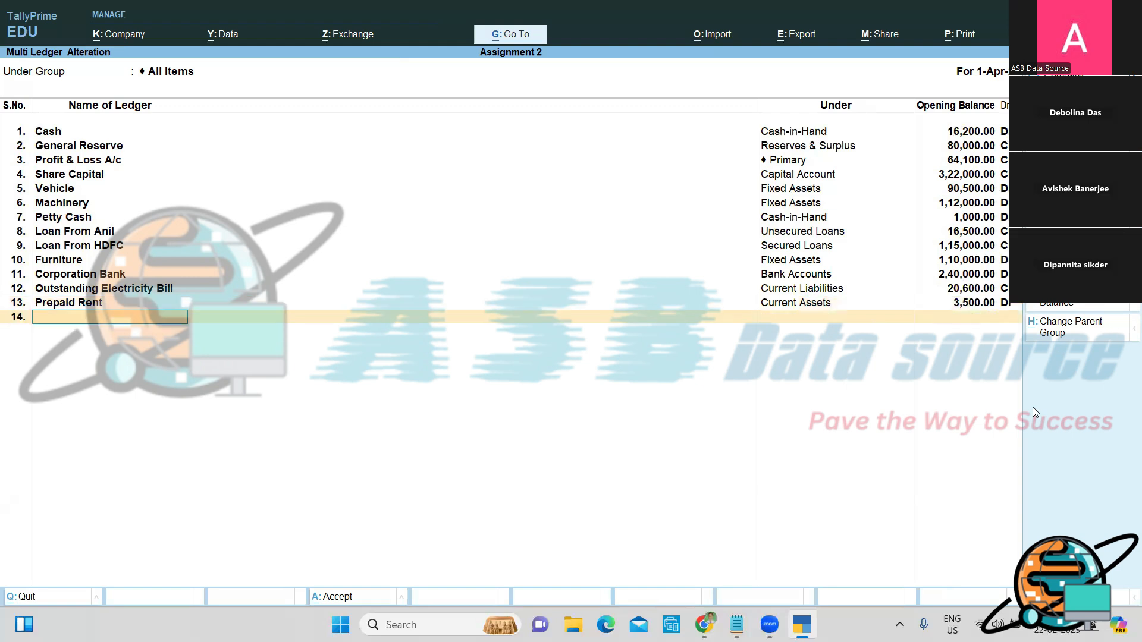
Step: Add Investment at IDBI under Investments at 7,800 Dr, and name the next ledger Drawings
text(Investment at IDBI)
key(Return)
text(I)
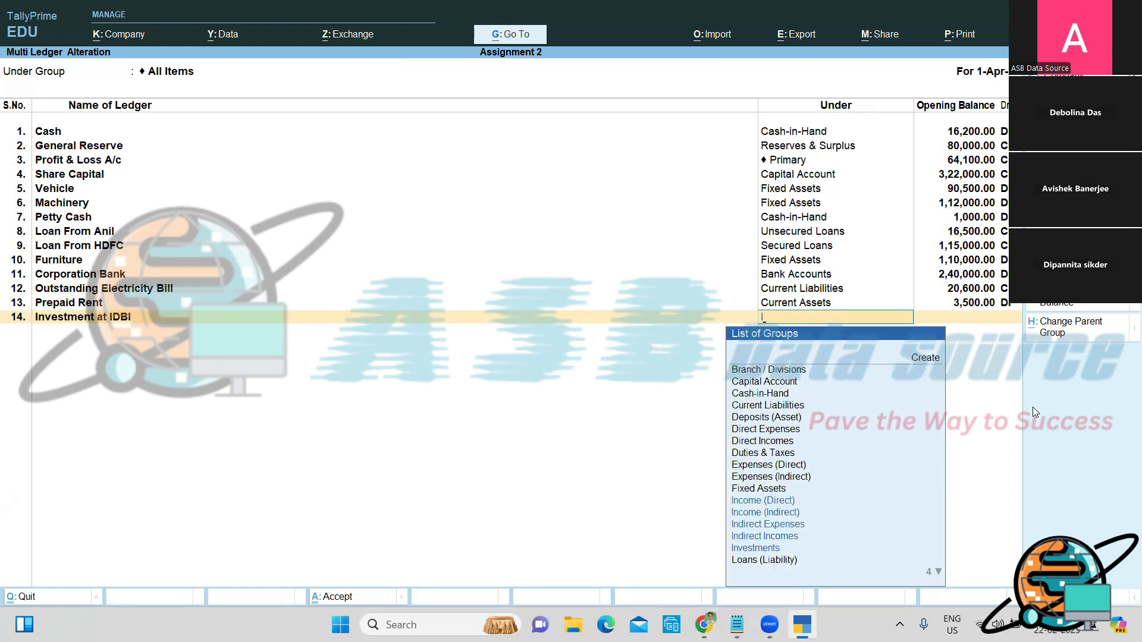
key(Down)
key(Return)
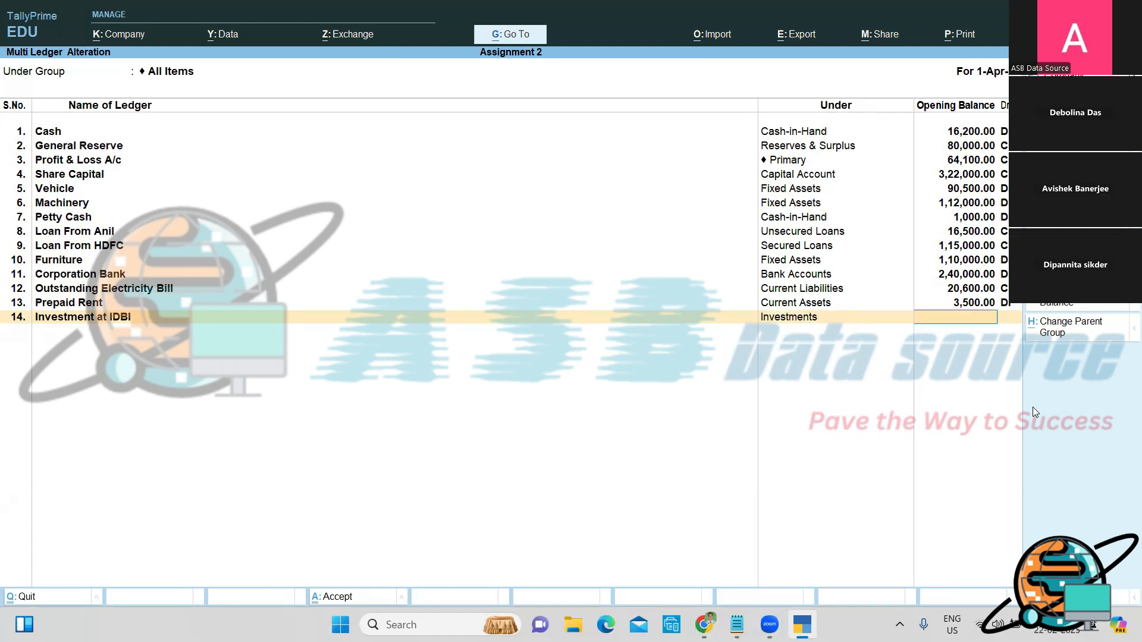
text(7800)
key(Return)
key(Return)
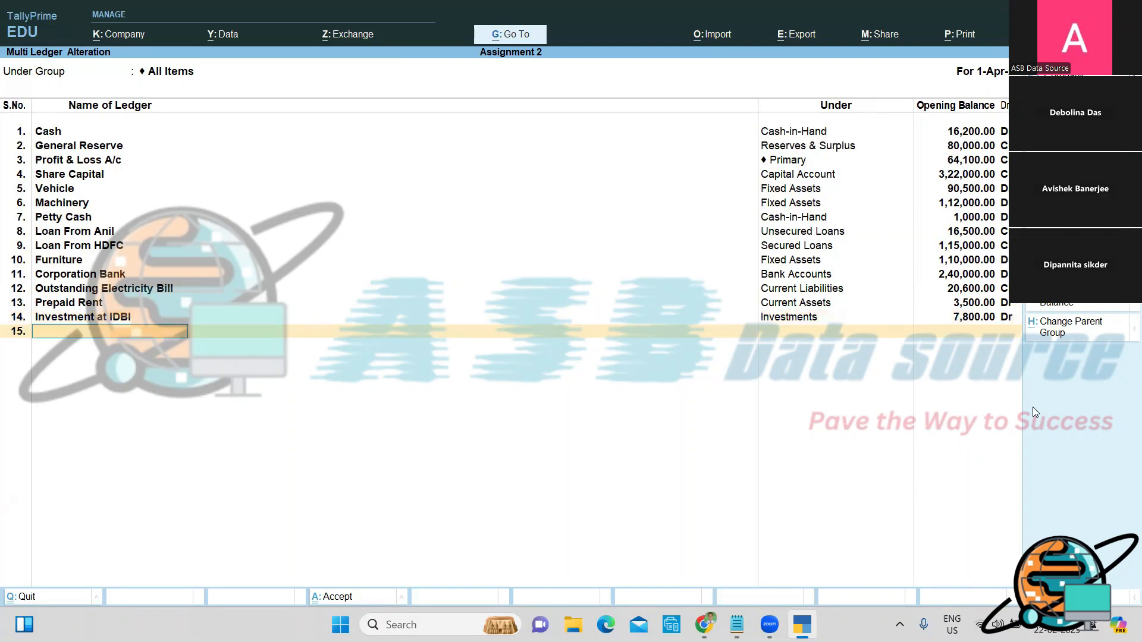
text(Drawings)
key(Return)
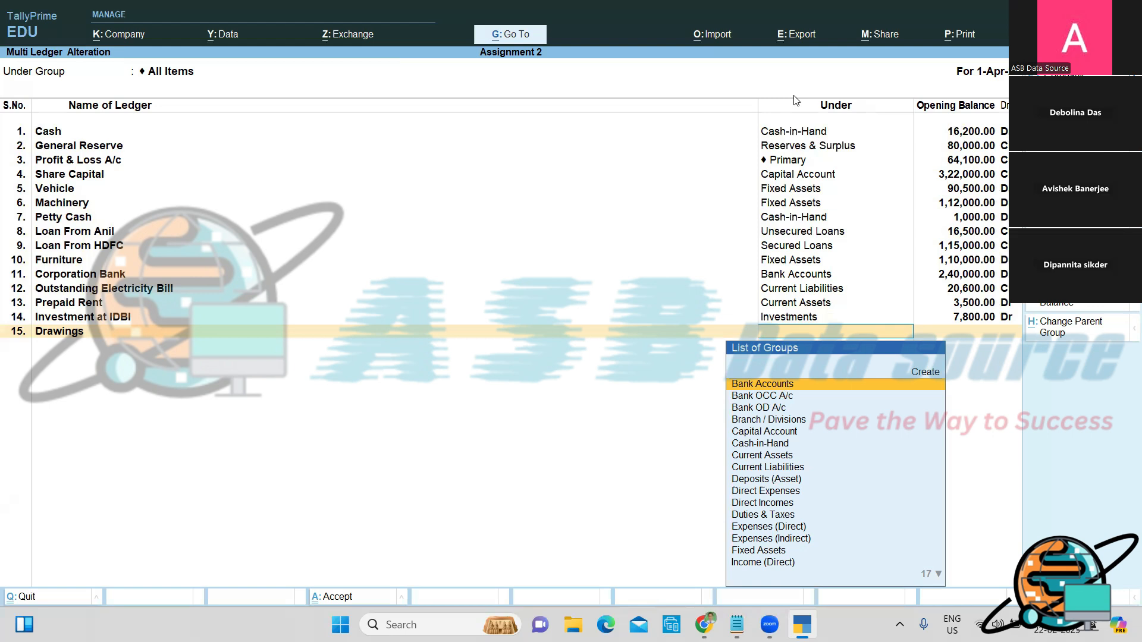
Step: Put Drawings under Capital Account with a 12,000 Cr opening balance
text(Ca)
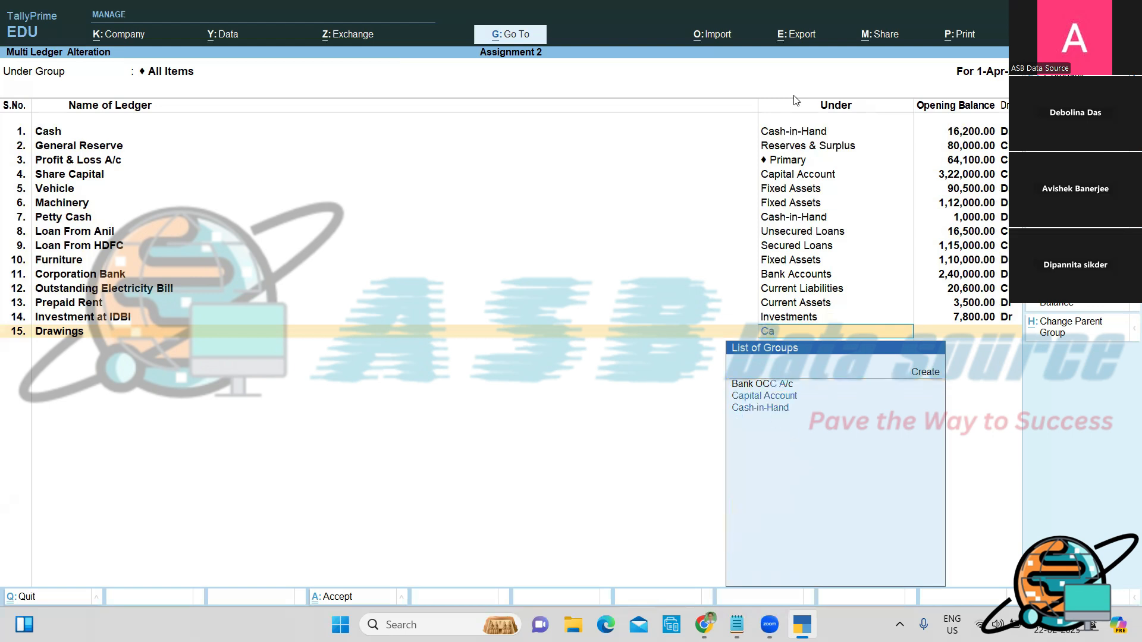
key(Return)
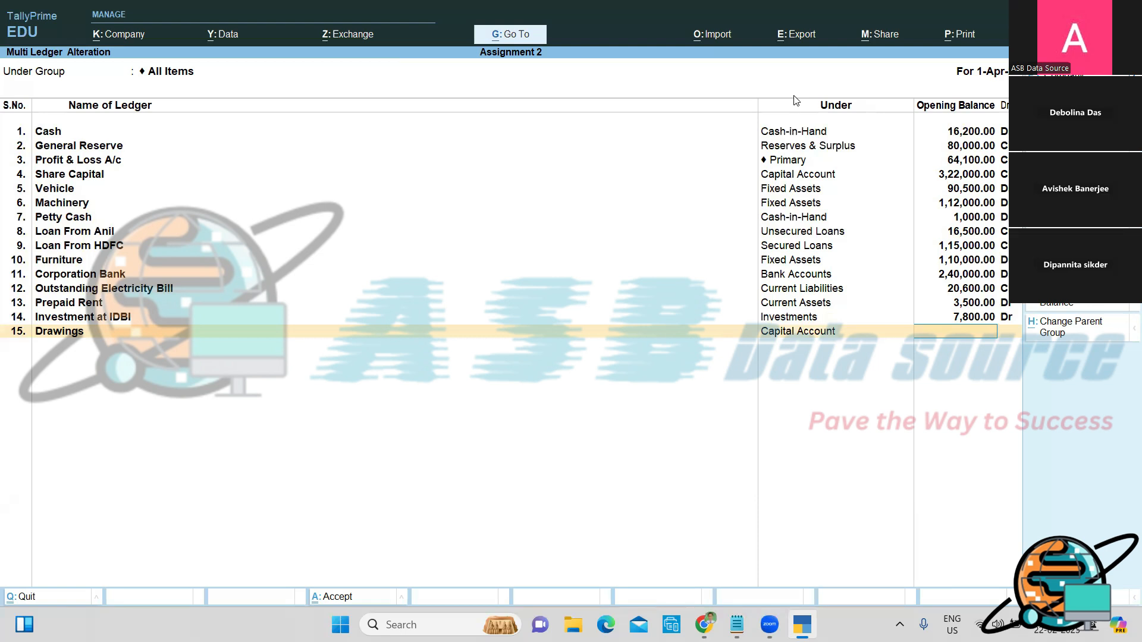
text(12000)
key(Return)
key(Return)
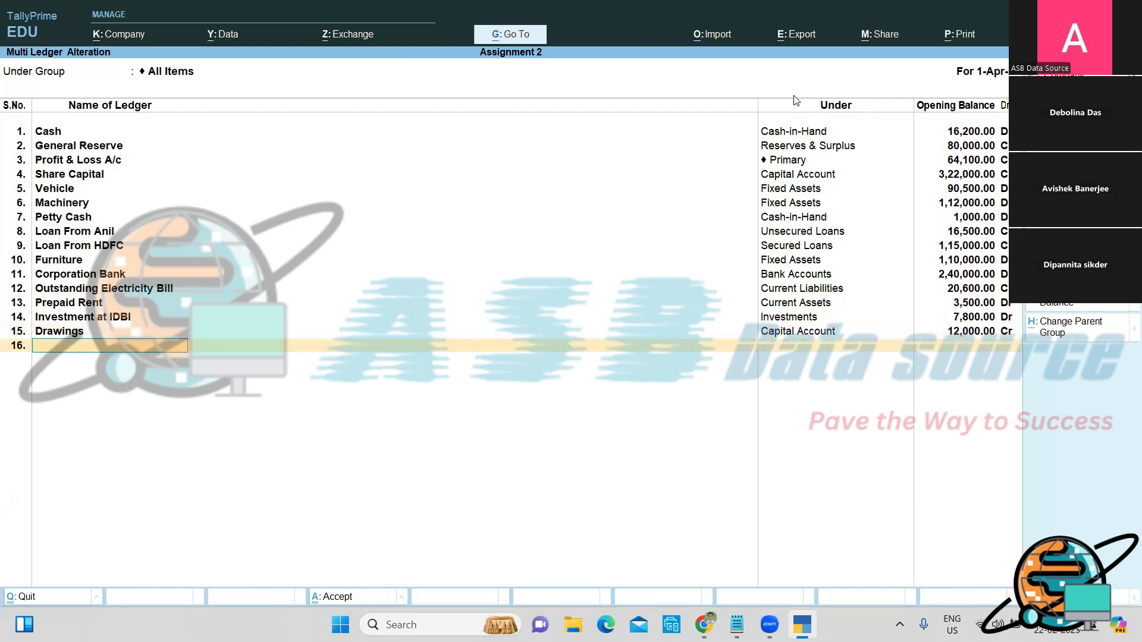
Step: Add Computer under Fixed Assets at 25,200 Dr and save all sixteen ledgers
text(Computer)
key(Return)
text(fix)
key(Return)
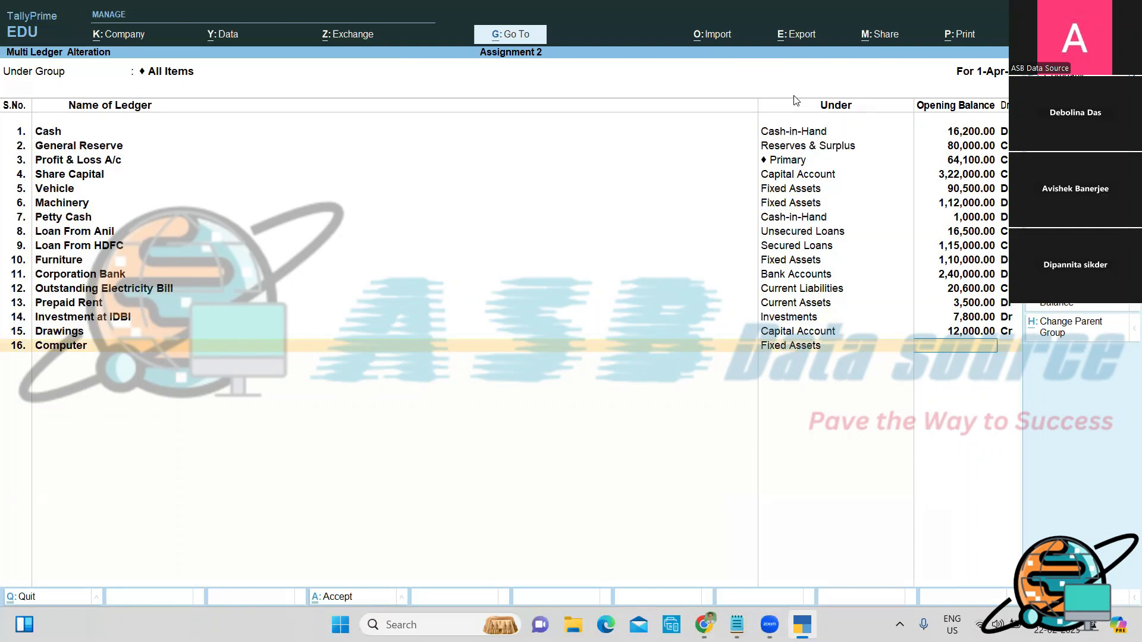
text(25200)
key(Return)
key(Return)
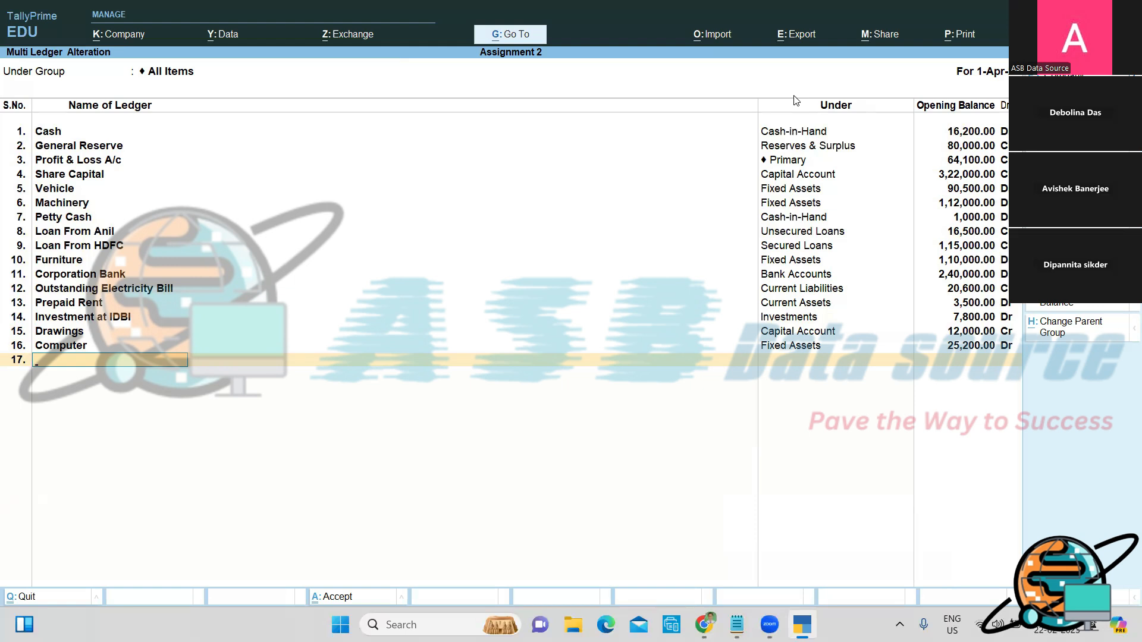
key(Return)
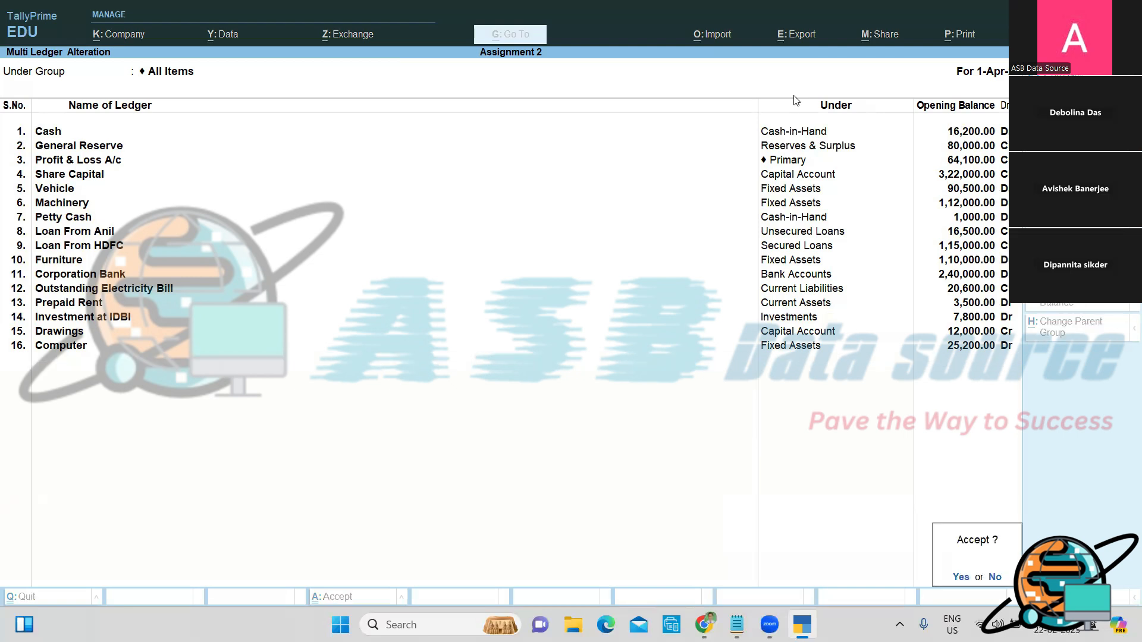
key(Return)
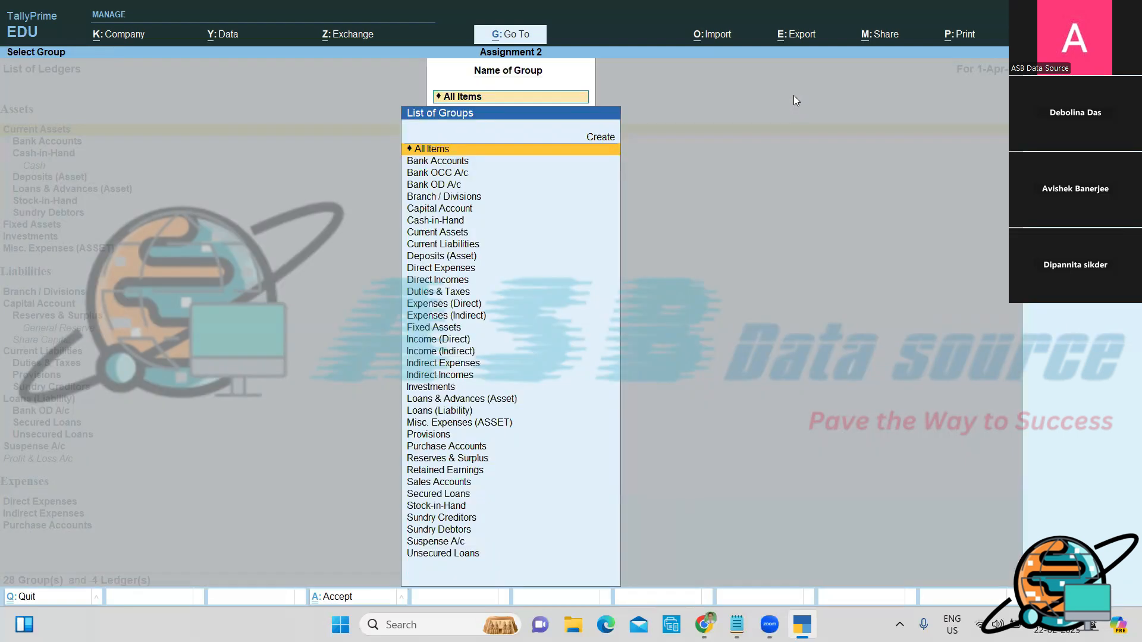
Step: Back out of the ledger and masters screens to the Gateway of Tally menu
key(Escape)
key(Escape)
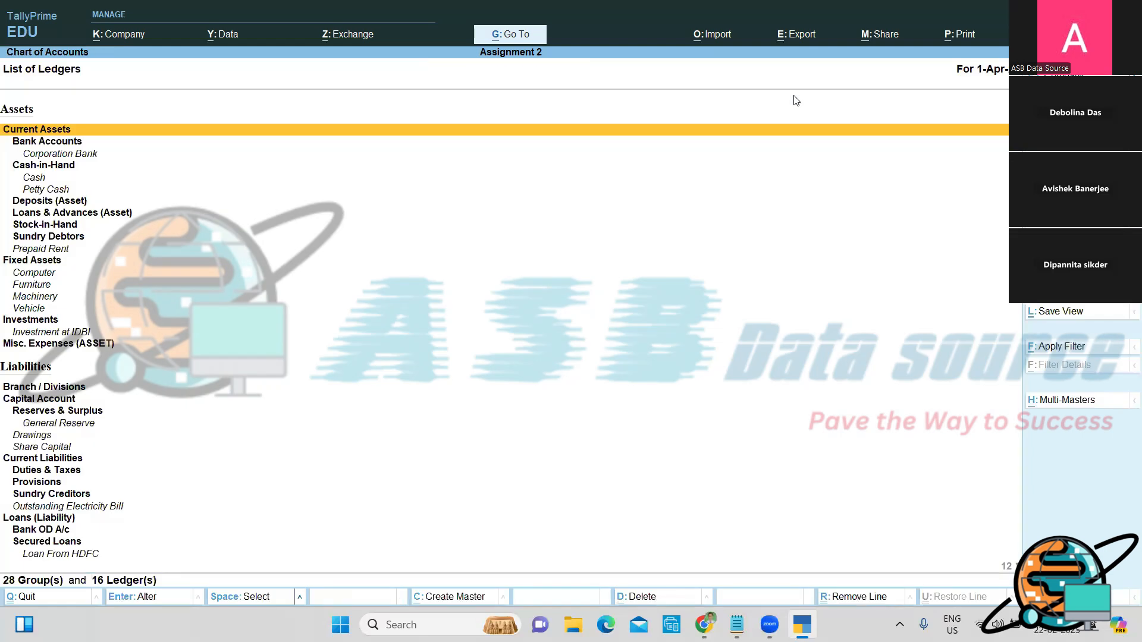
key(Escape)
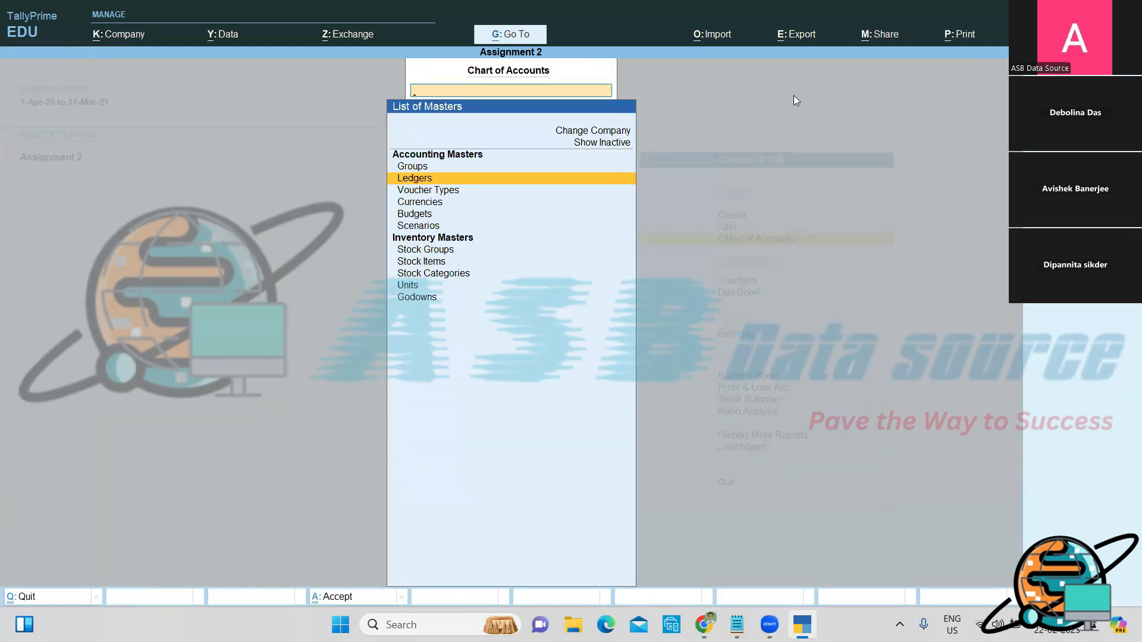
key(Escape)
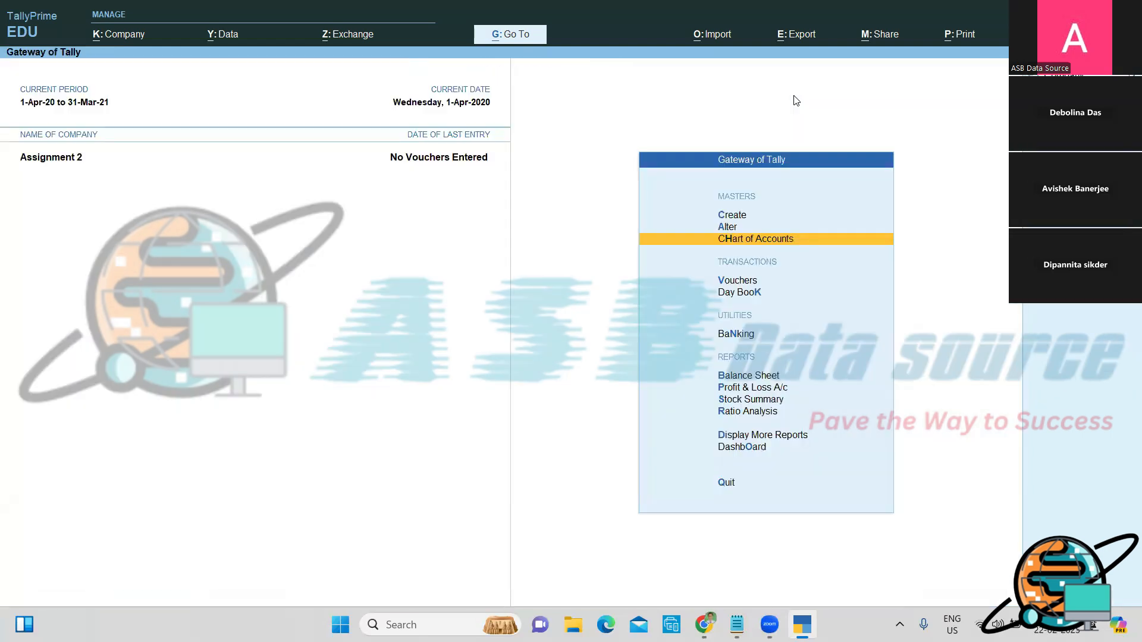
key(Down)
key(Up)
key(Up)
key(Up)
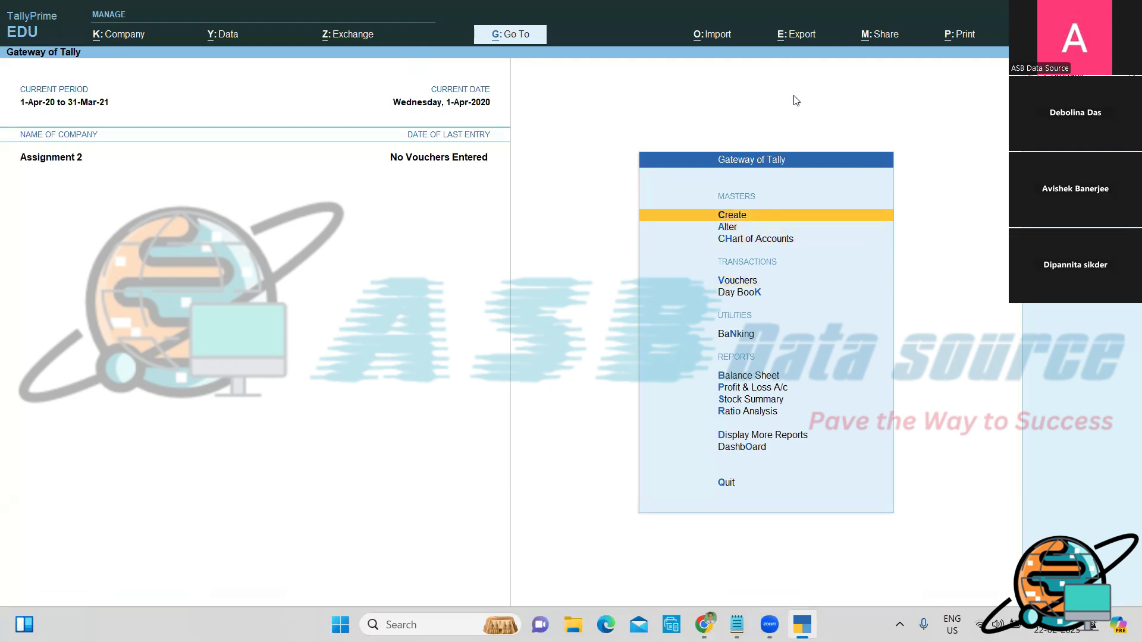
Step: Open the Corporation Bank ledger for alteration from the ledger alteration list
key(Down)
key(Return)
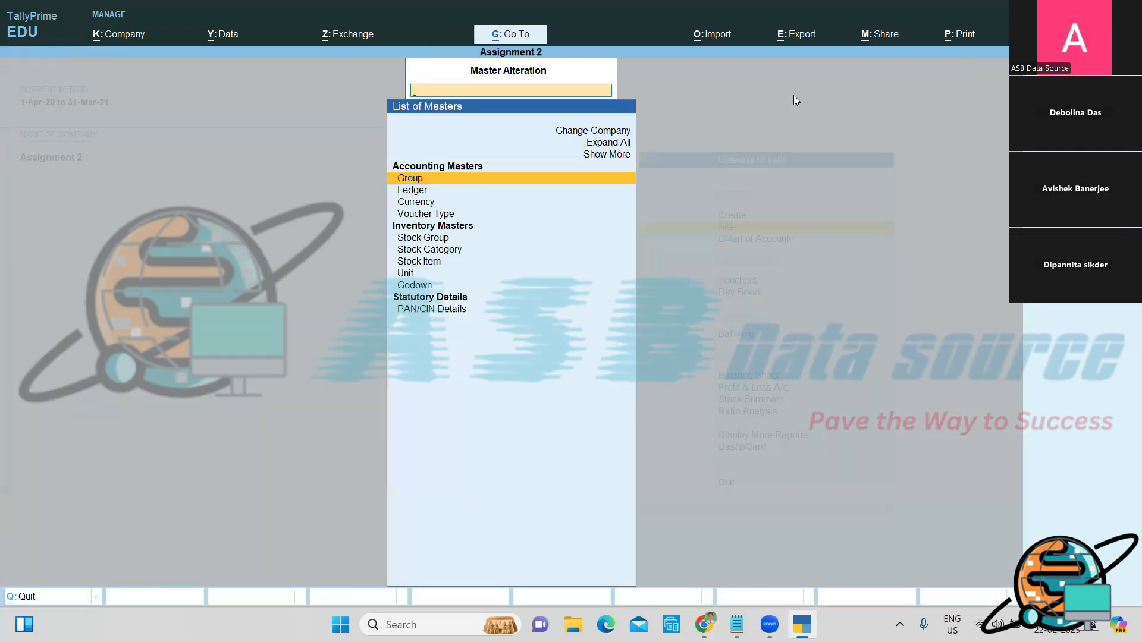
key(Down)
key(Return)
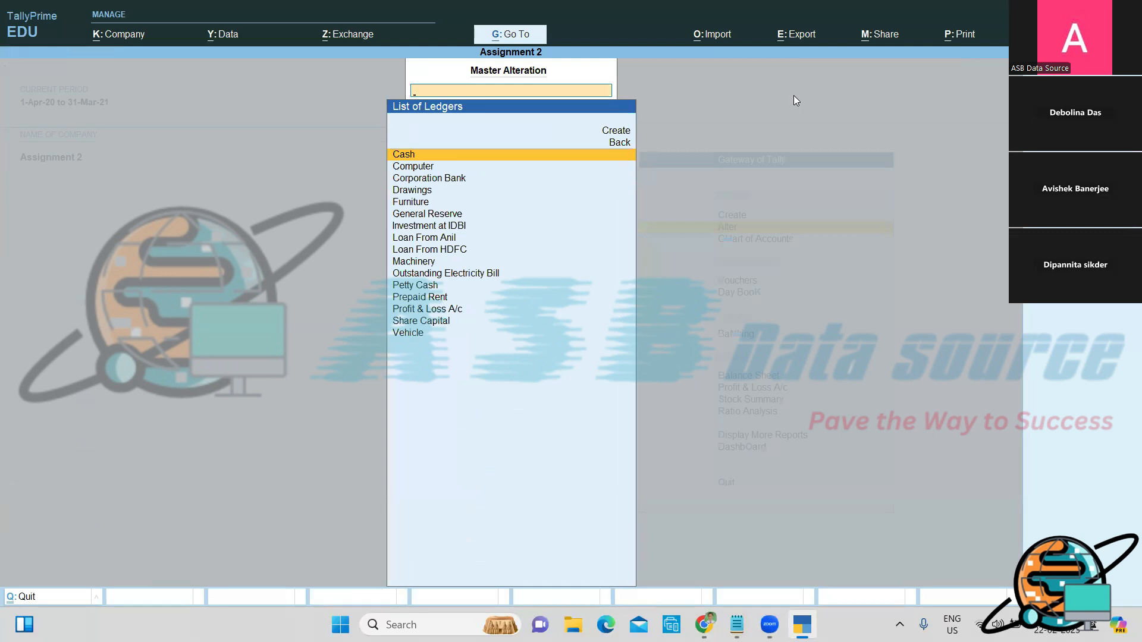
text(cor)
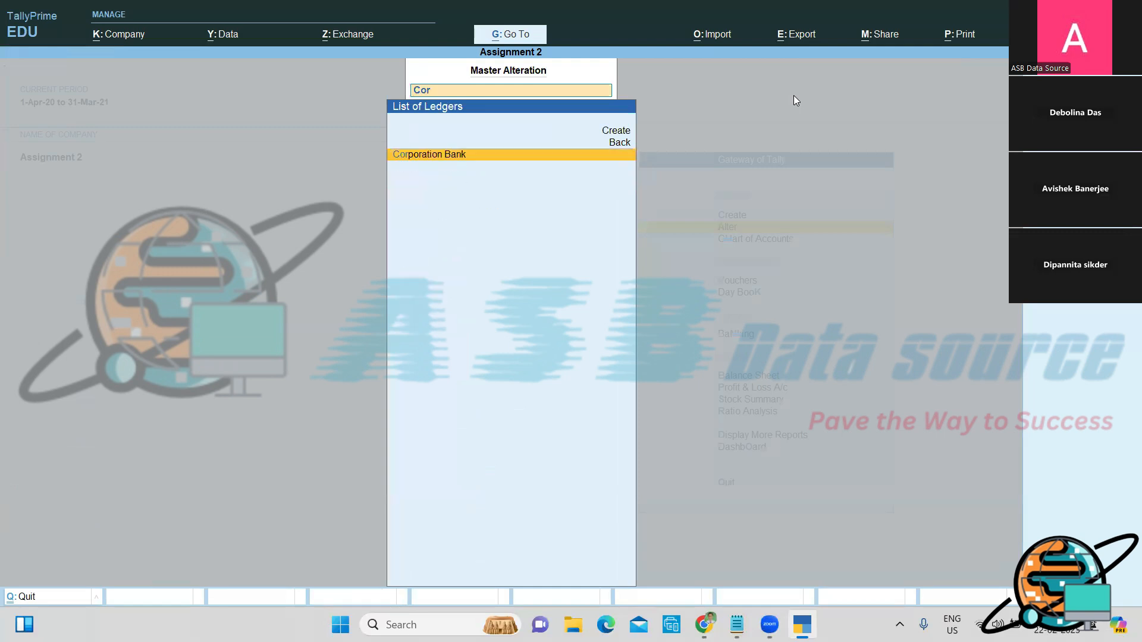
key(Return)
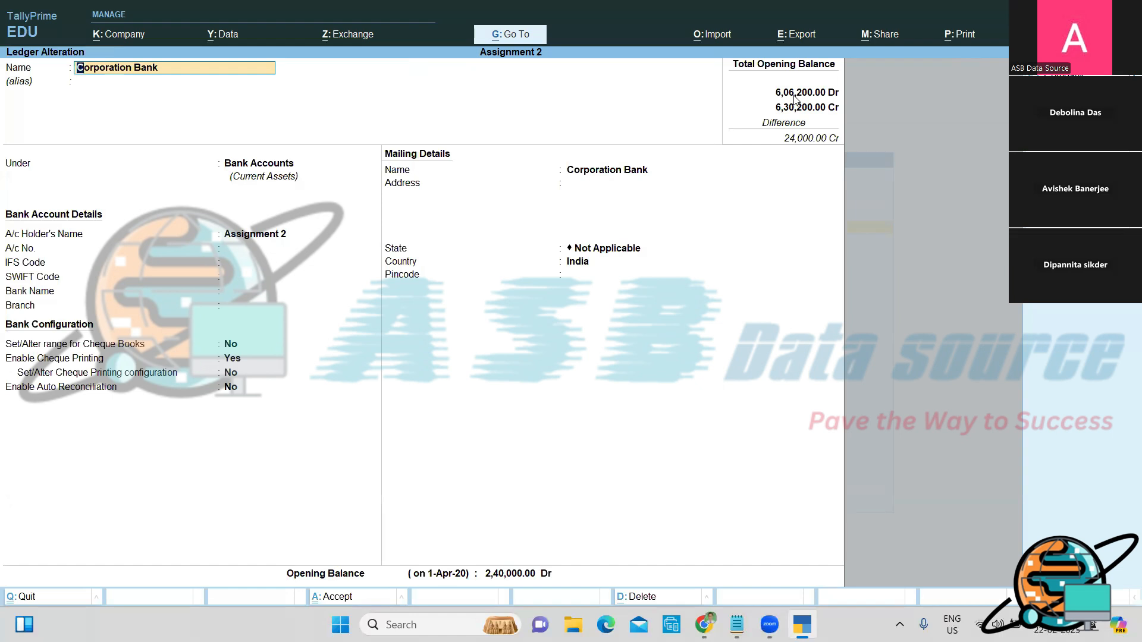
Step: Enter the bank account number in the A/c No. field and save the ledger
key(Return)
key(Return)
key(Return)
key(Return)
key(Return)
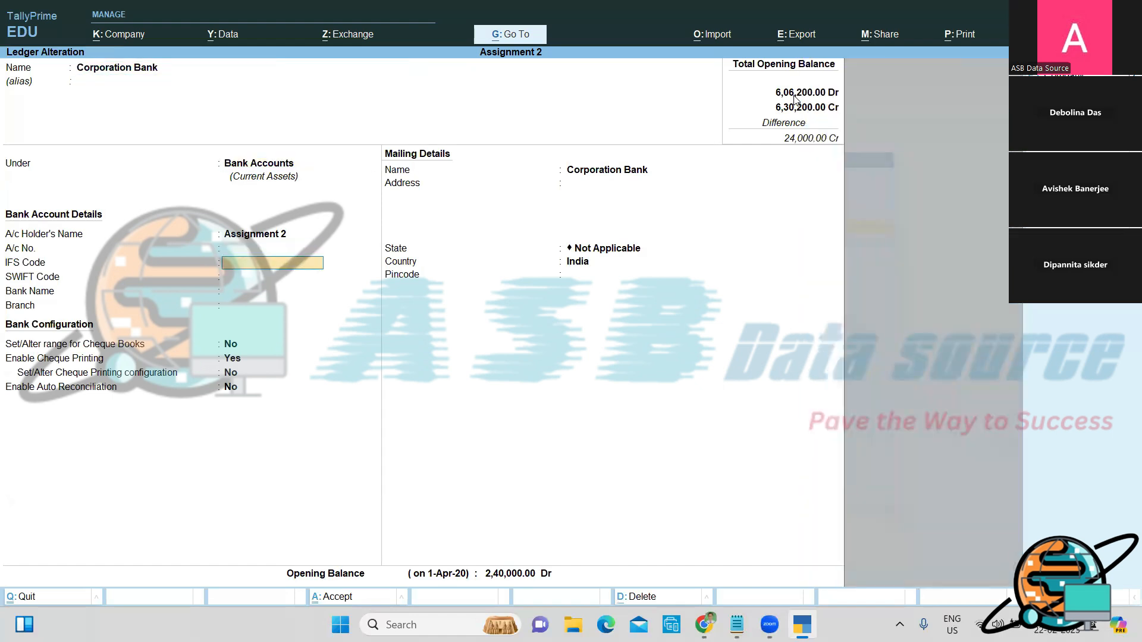
key(Up)
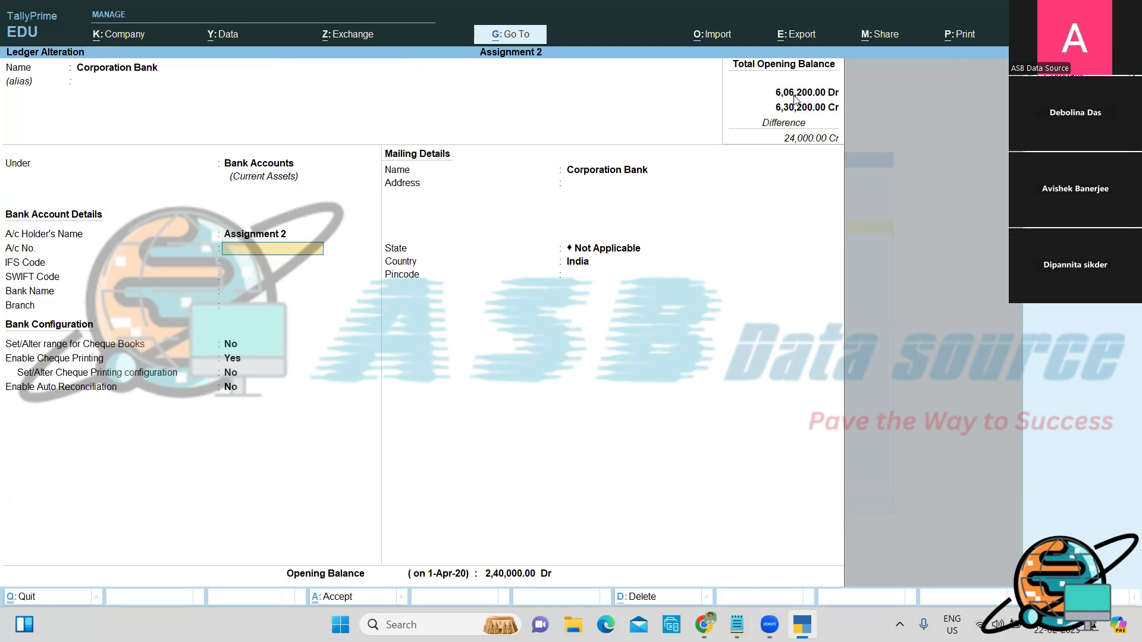
key(Return)
key(ctrl+a)
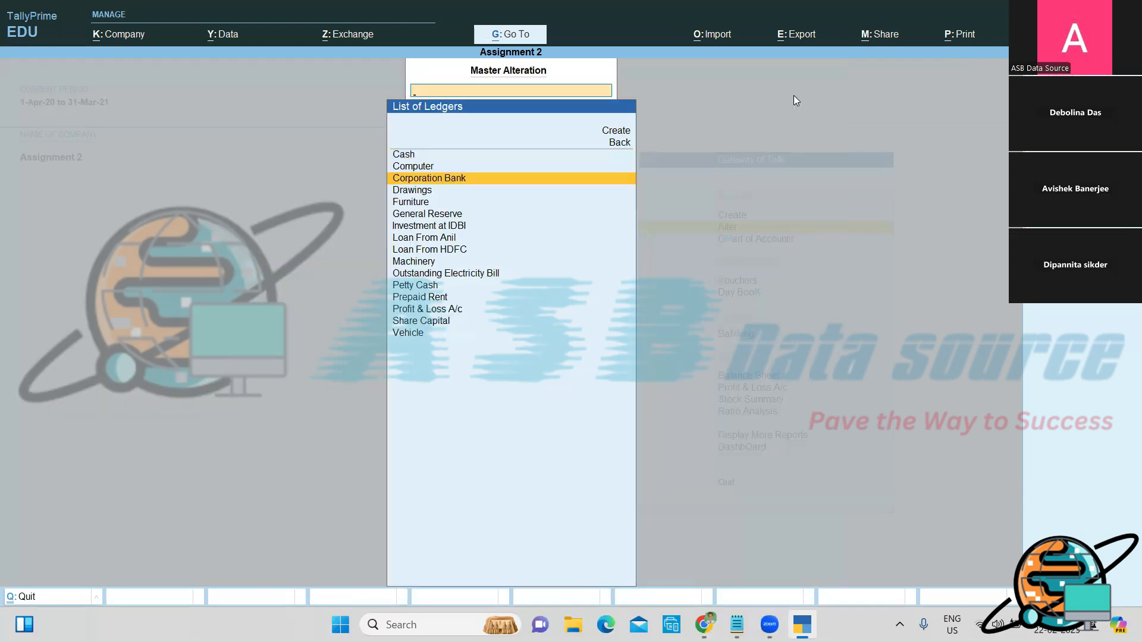
Step: Leave the ledger list for the Gateway of Tally and highlight Create
key(Escape)
key(Escape)
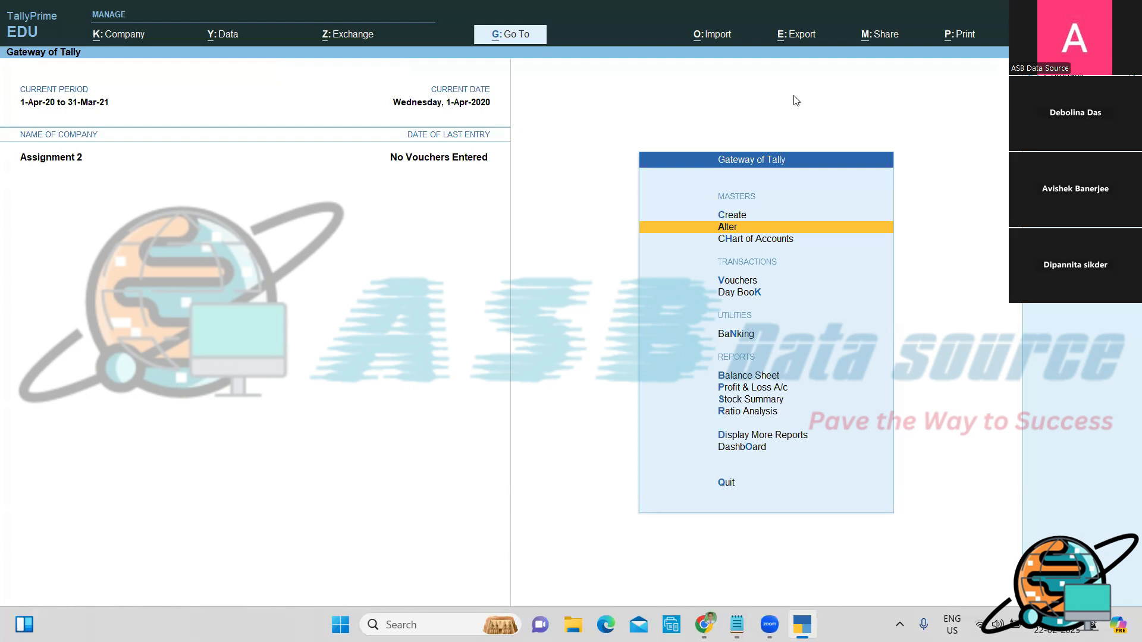
key(Up)
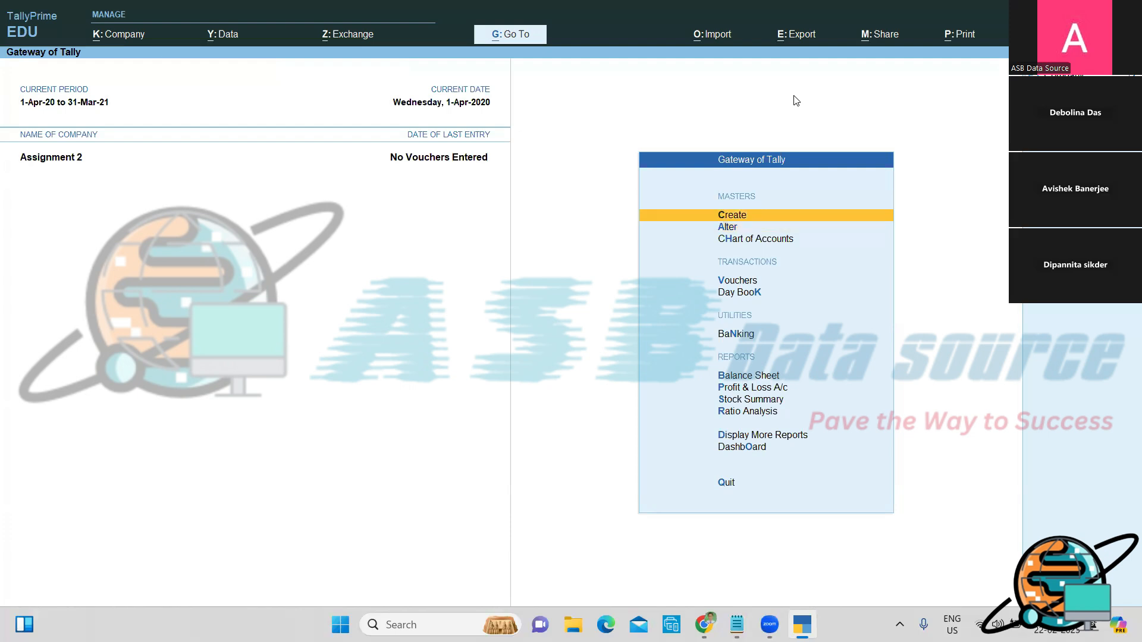
Step: Start a new ledger named 'Provision for Depreciation'
key(Return)
key(Down)
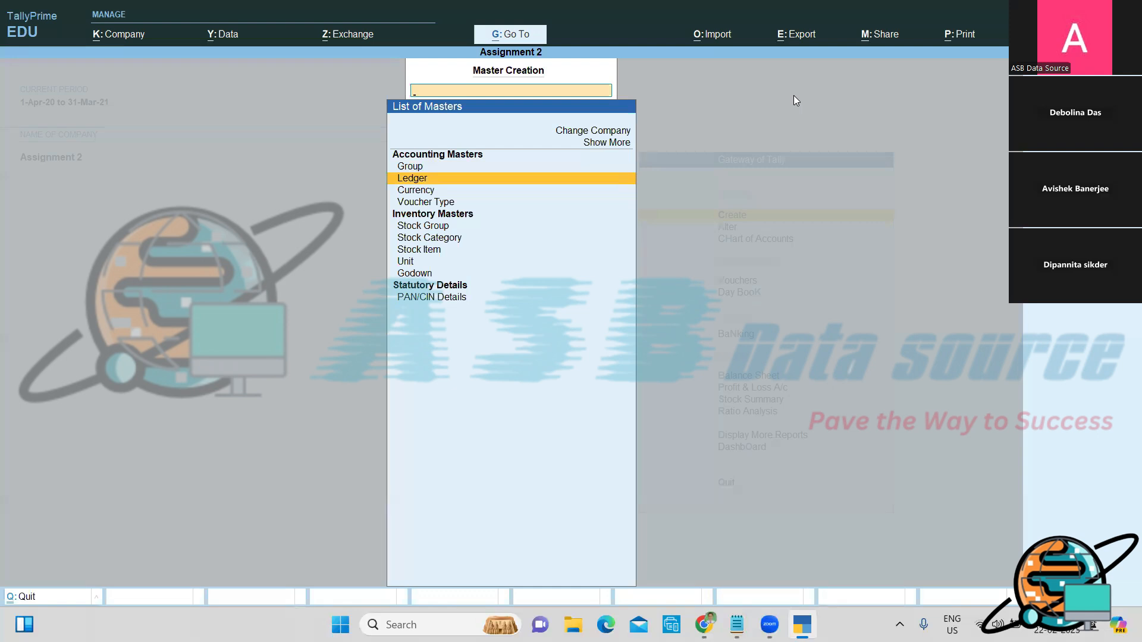
key(Return)
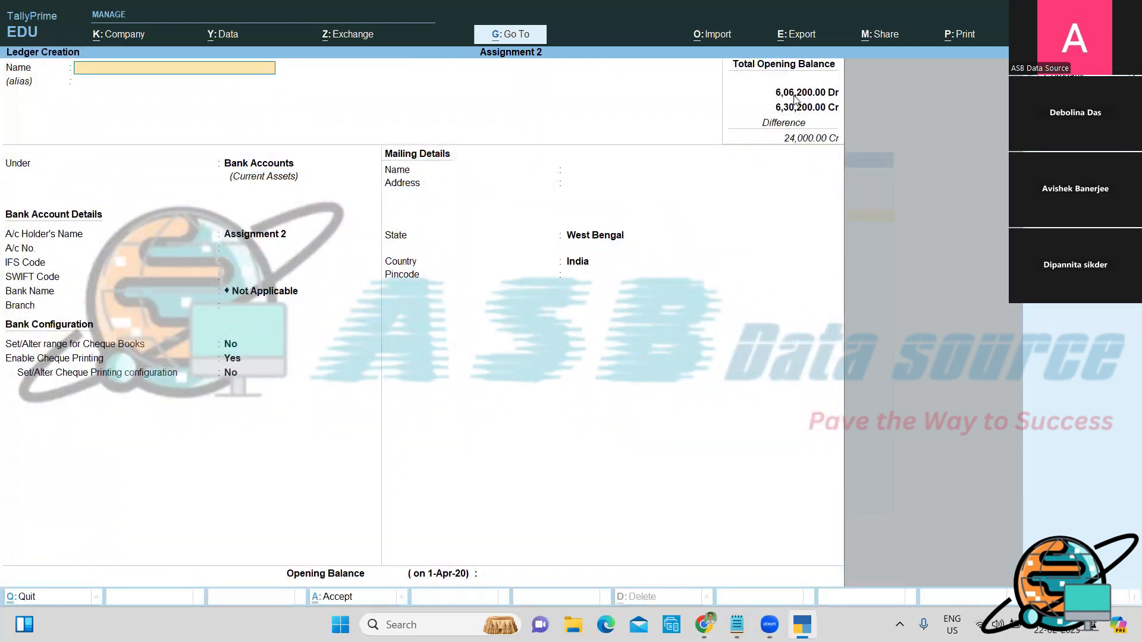
text(Provision for Depreciation)
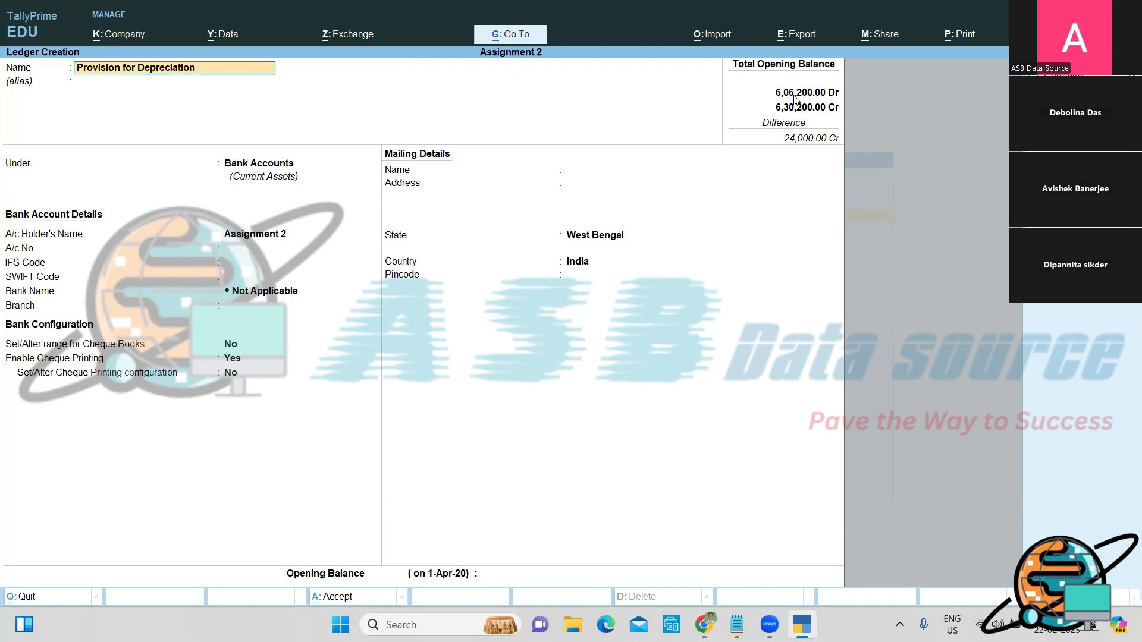
key(Return)
key(Return)
Step: Place it under Provisions with a 9,500 Cr opening balance and save it
text(P)
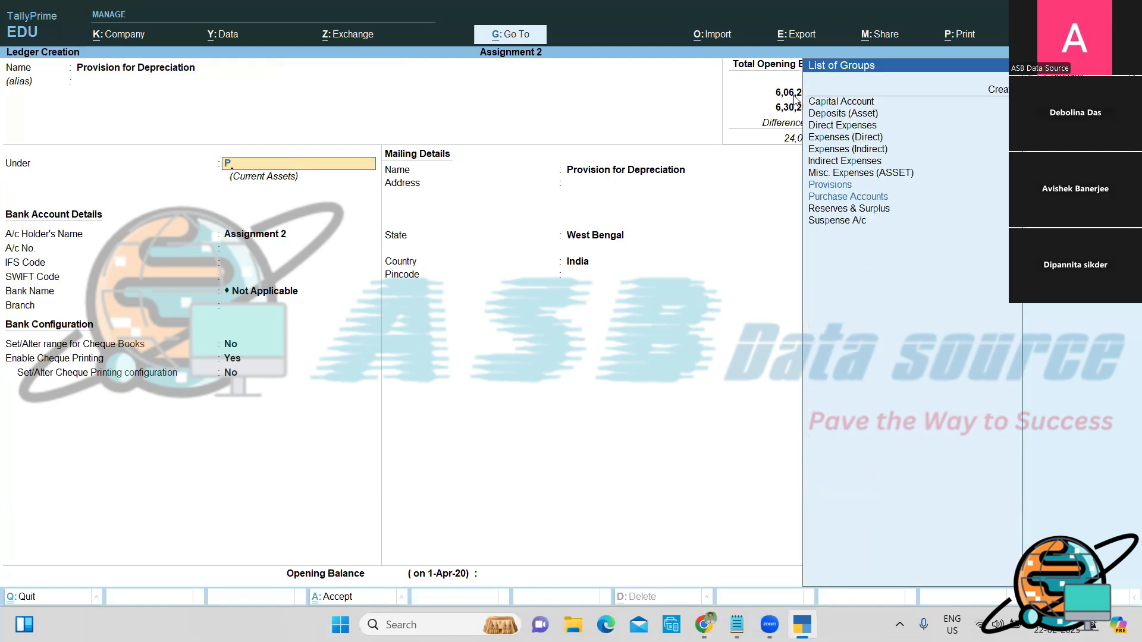
key(Down)
key(Up)
key(Return)
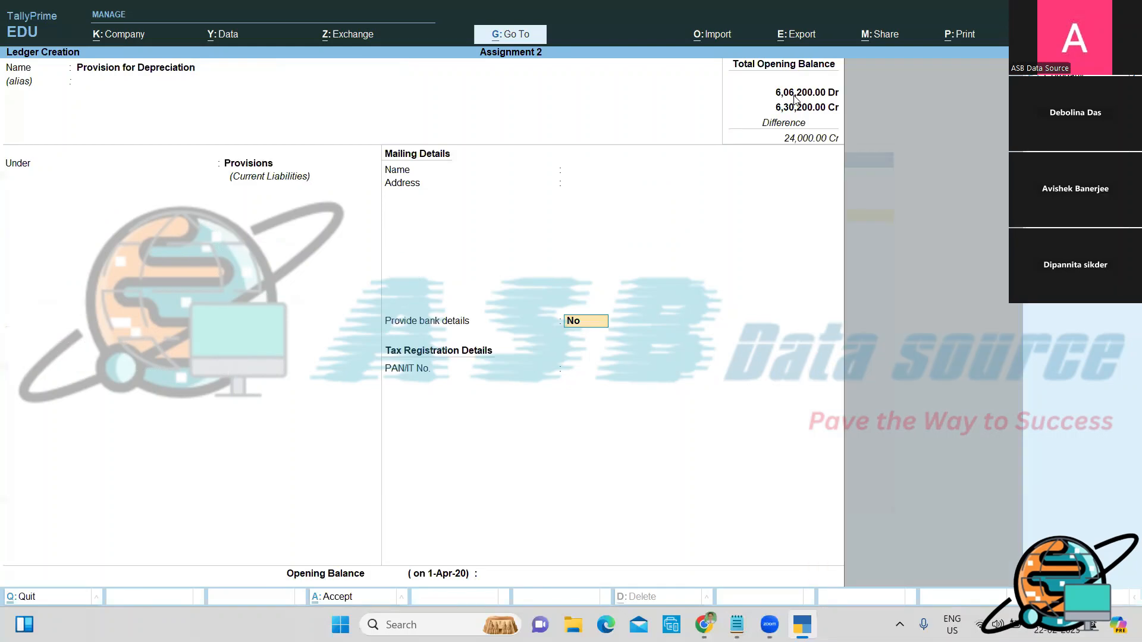
key(Return)
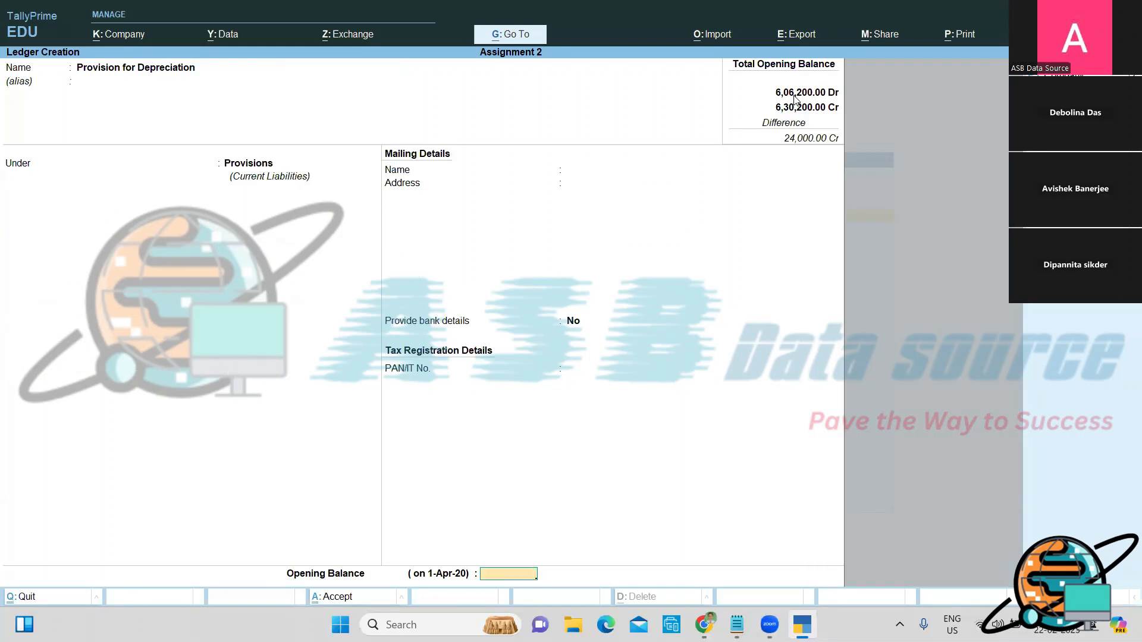
text(9500)
key(Return)
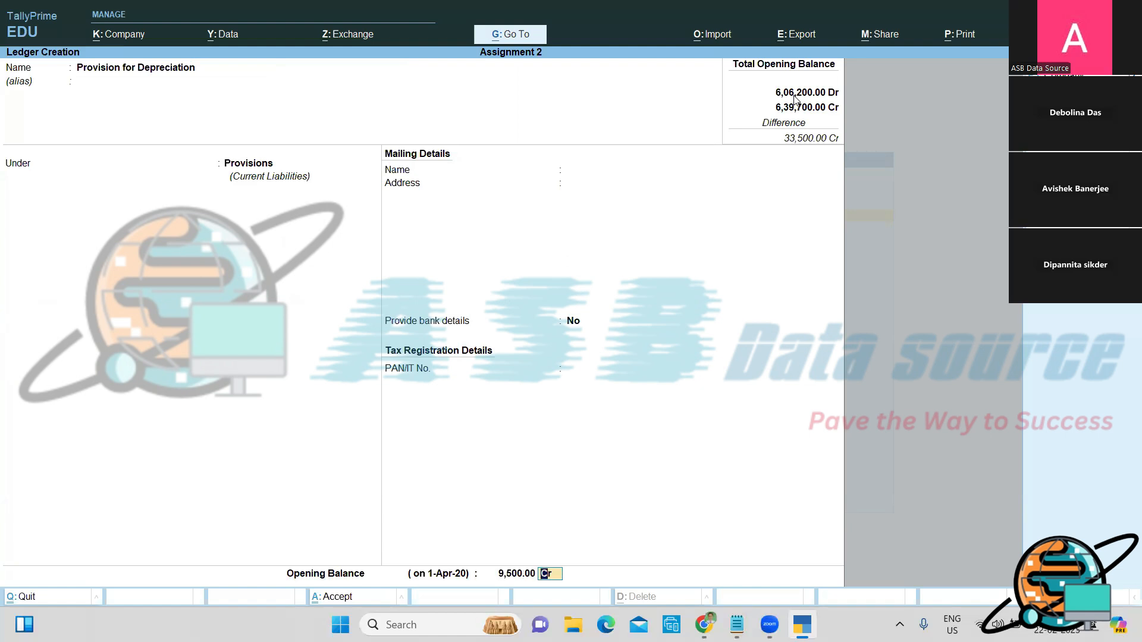
key(Return)
key(y)
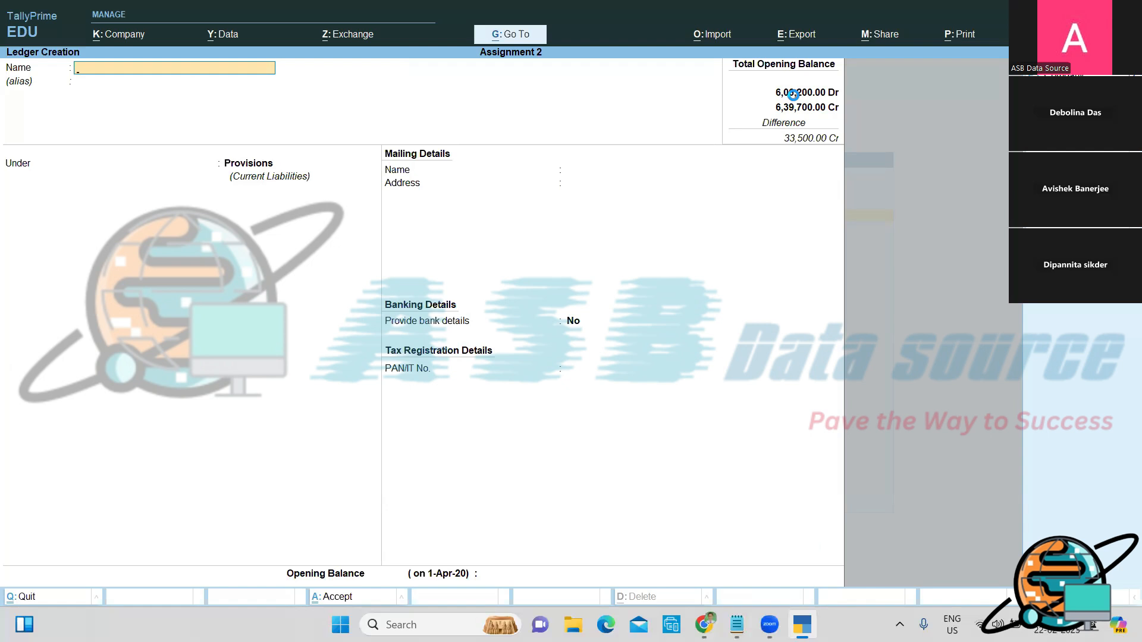
Step: Close the blank Ledger Creation form and highlight Alter on the Gateway of Tally
key(Escape)
key(Escape)
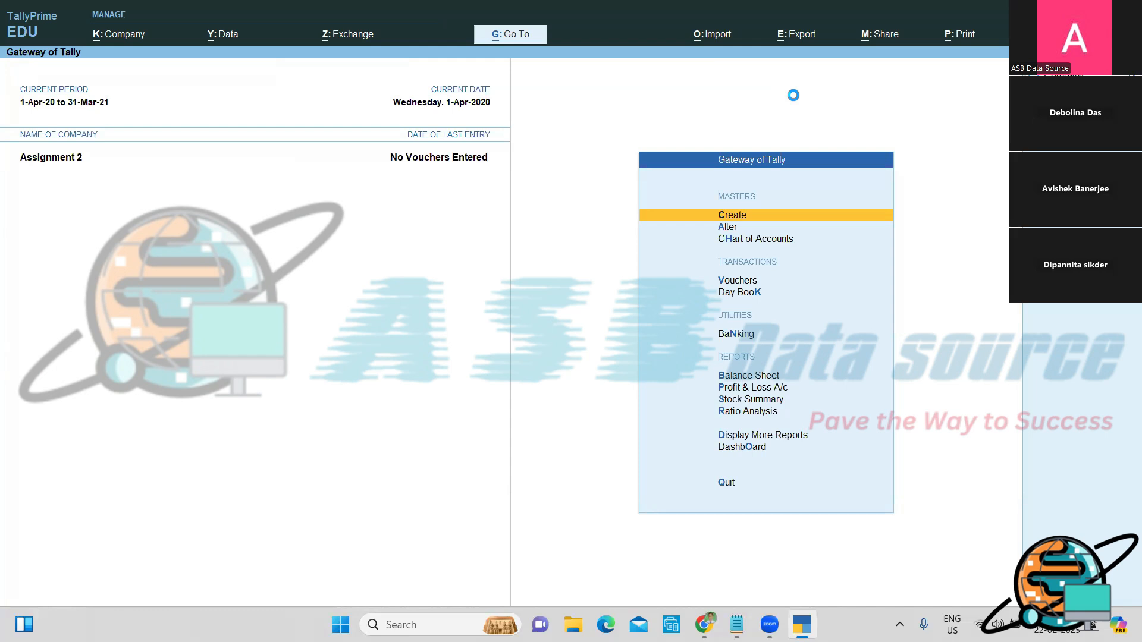
key(Down)
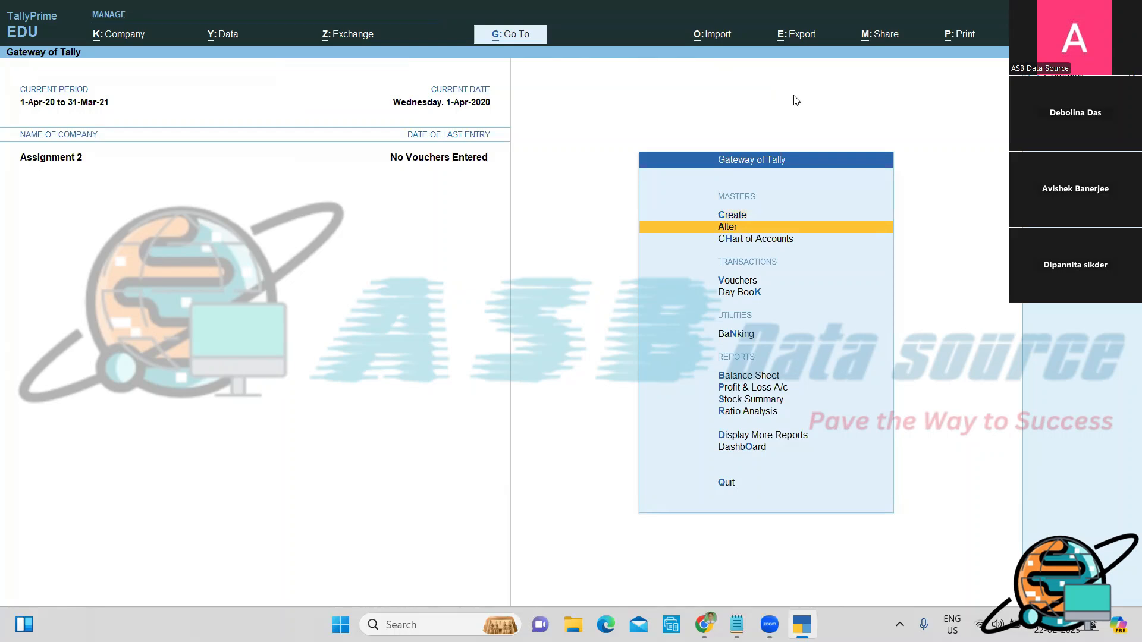
Step: Open the Machinery ledger (Fixed Assets, 1,12,000.00 Dr) in Ledger Alteration
key(Return)
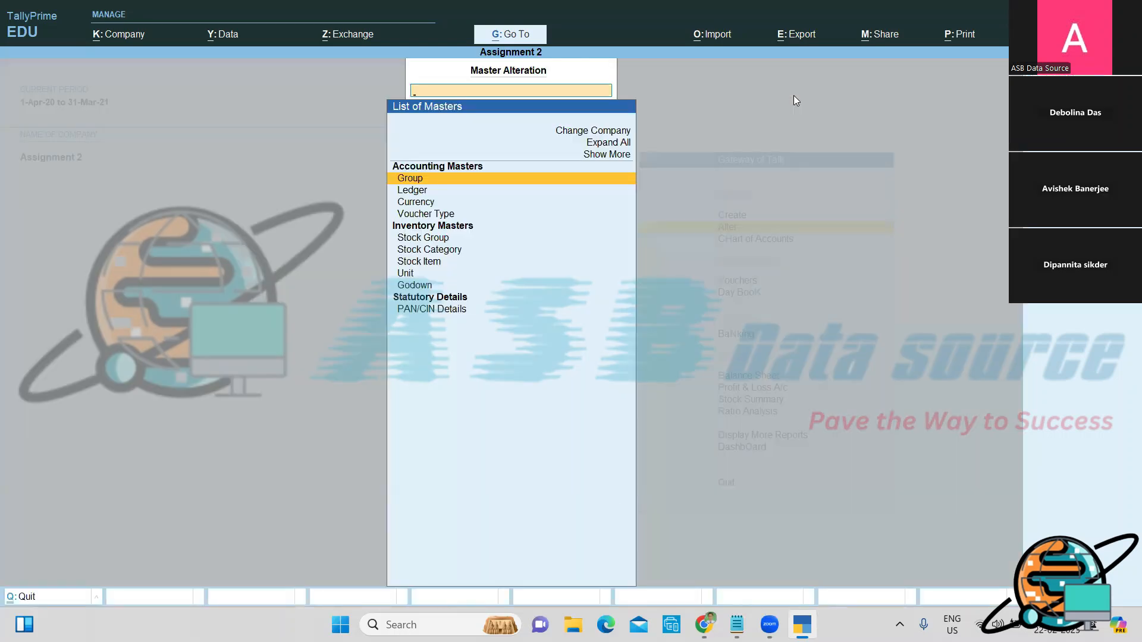
key(Down)
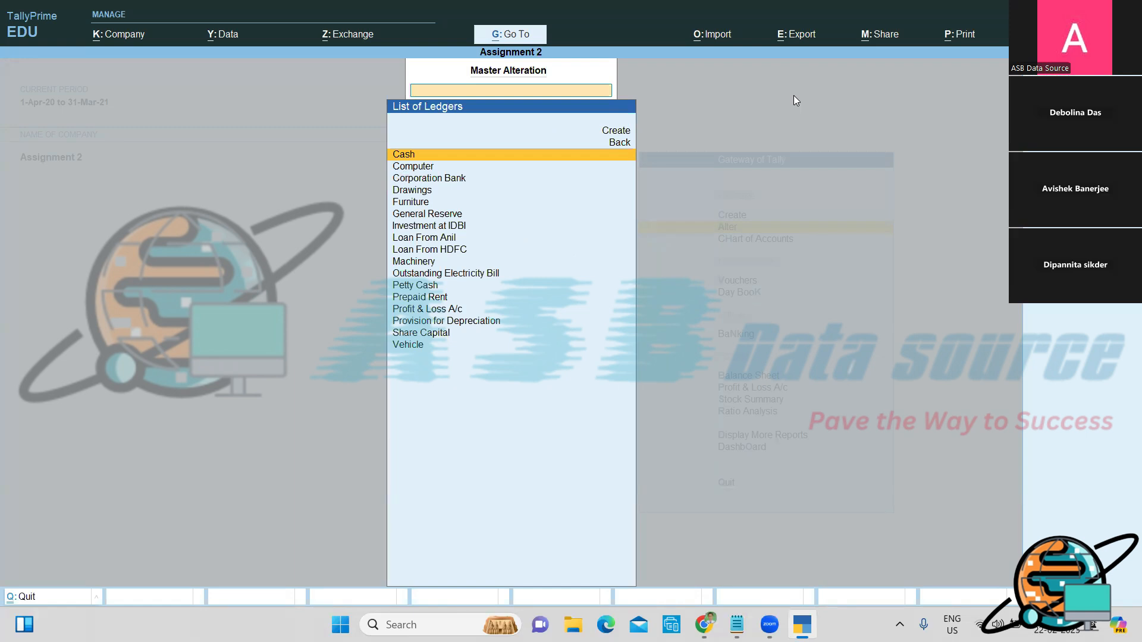
text(M)
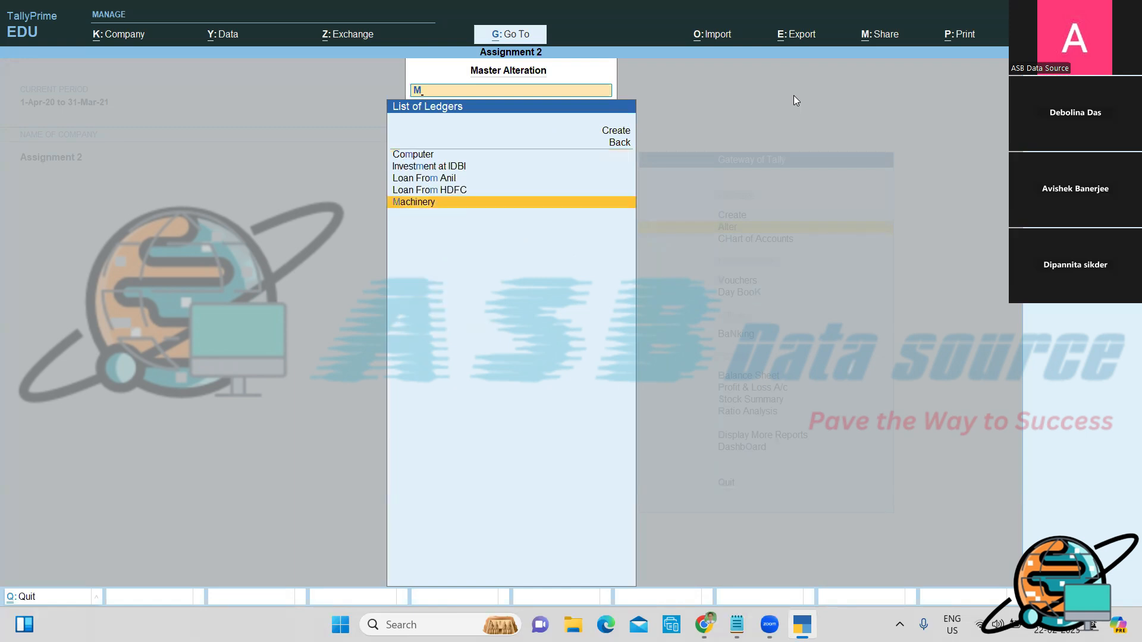
key(Return)
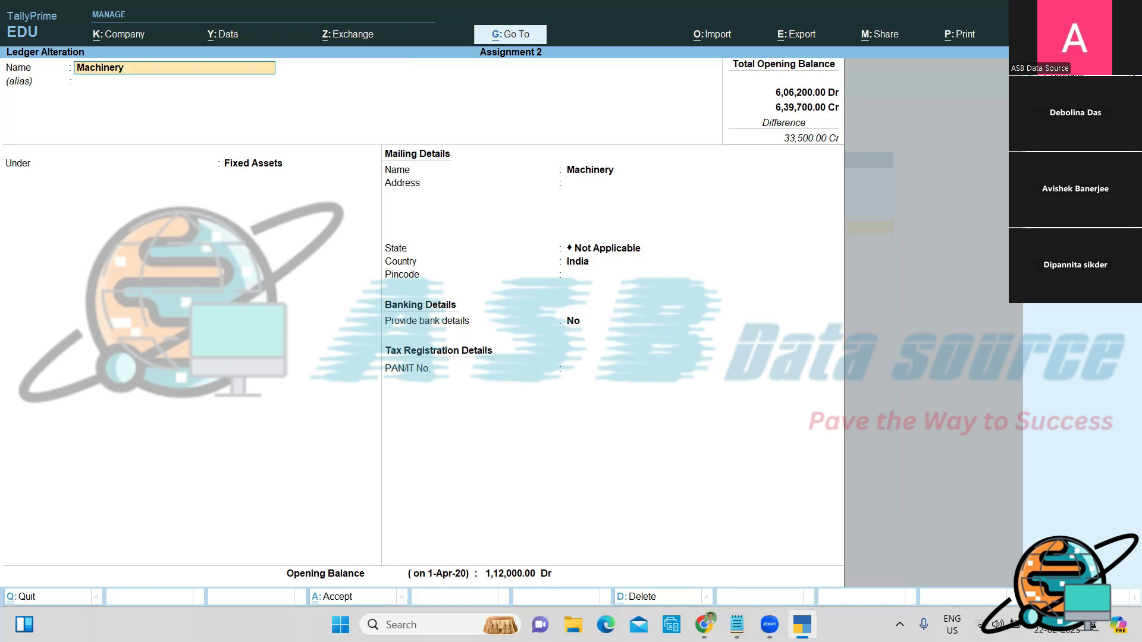
Step: Rename the Machinery ledger to 'Plant & Machinery' and save it
text(Plant &)
key(Return)
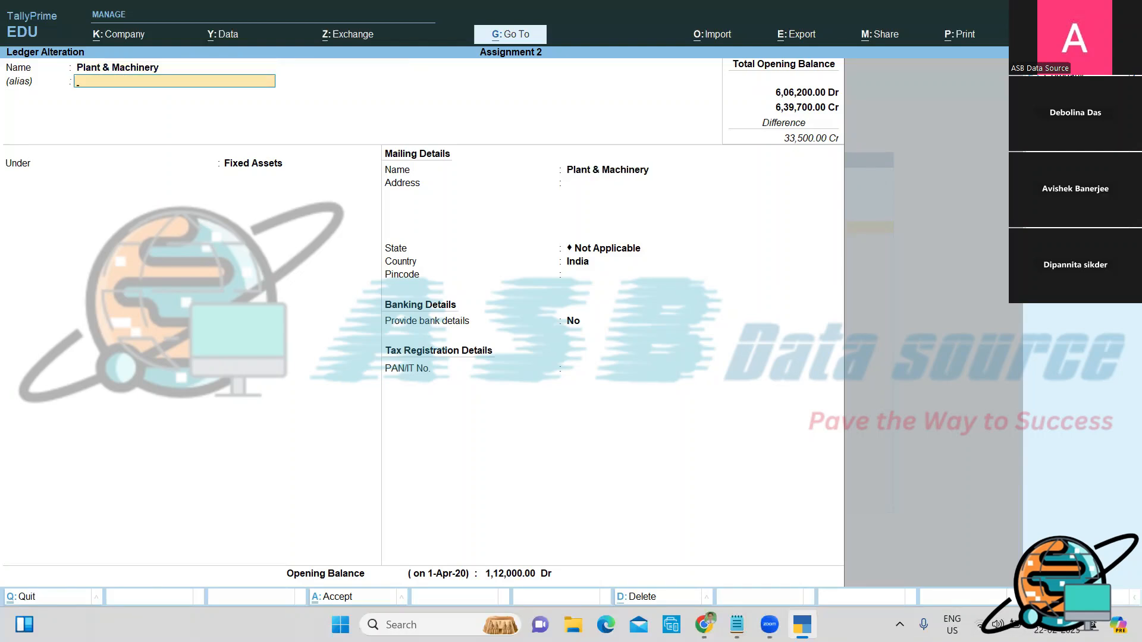
key(ctrl)
key(ctrl+a)
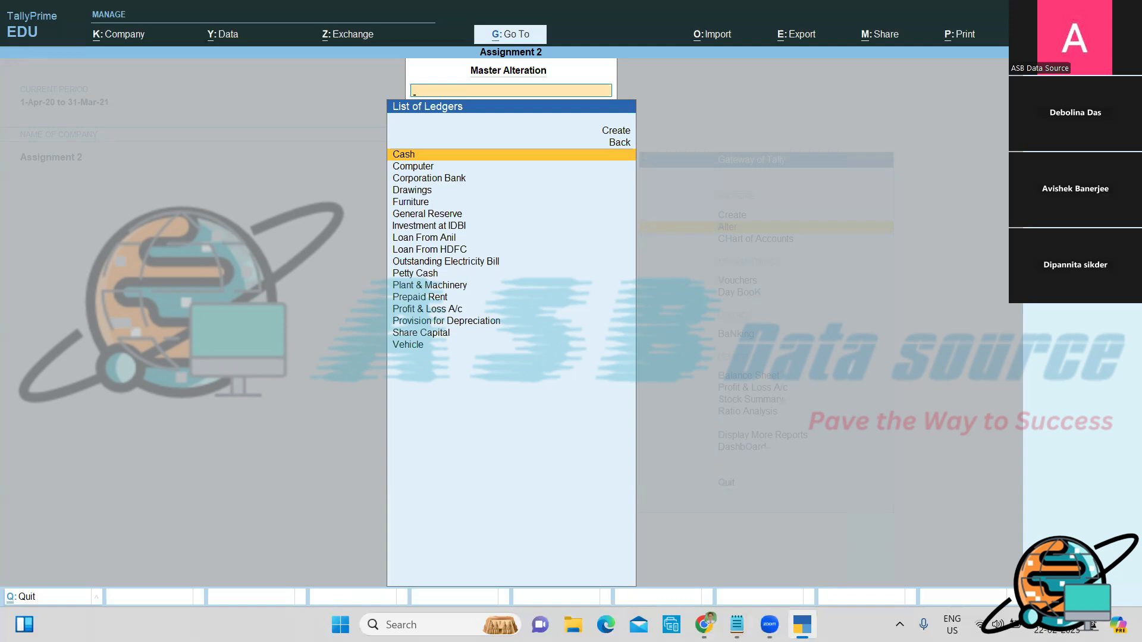
Step: Open the Furniture ledger, rename it 'Furniture & Fixture' and save it
key(Down)
key(Down)
key(Down)
key(Down)
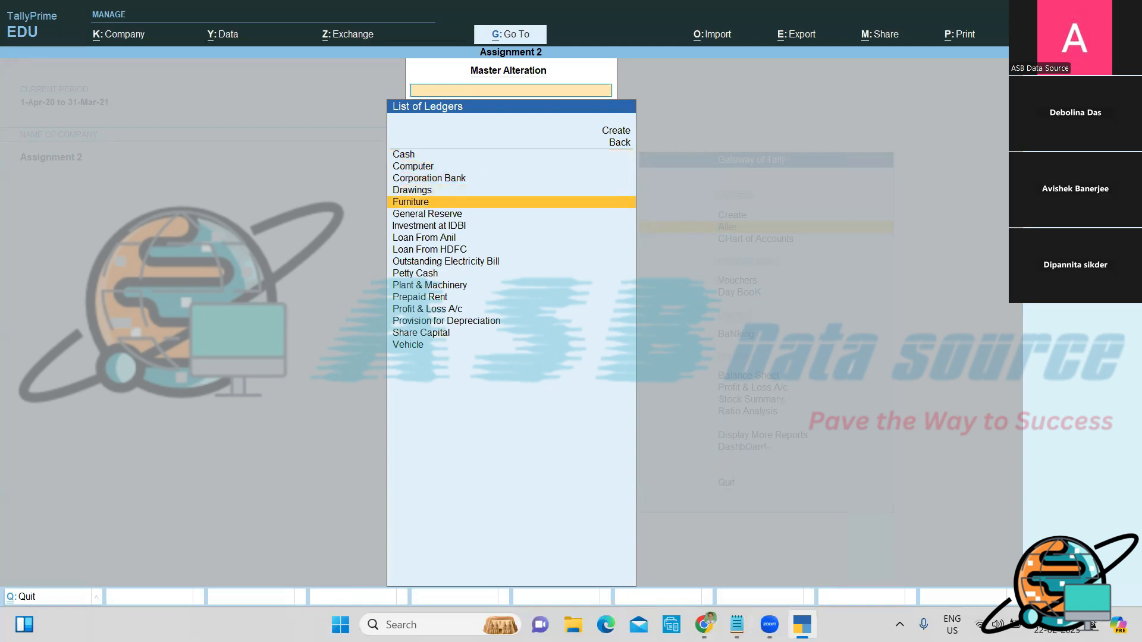
key(Return)
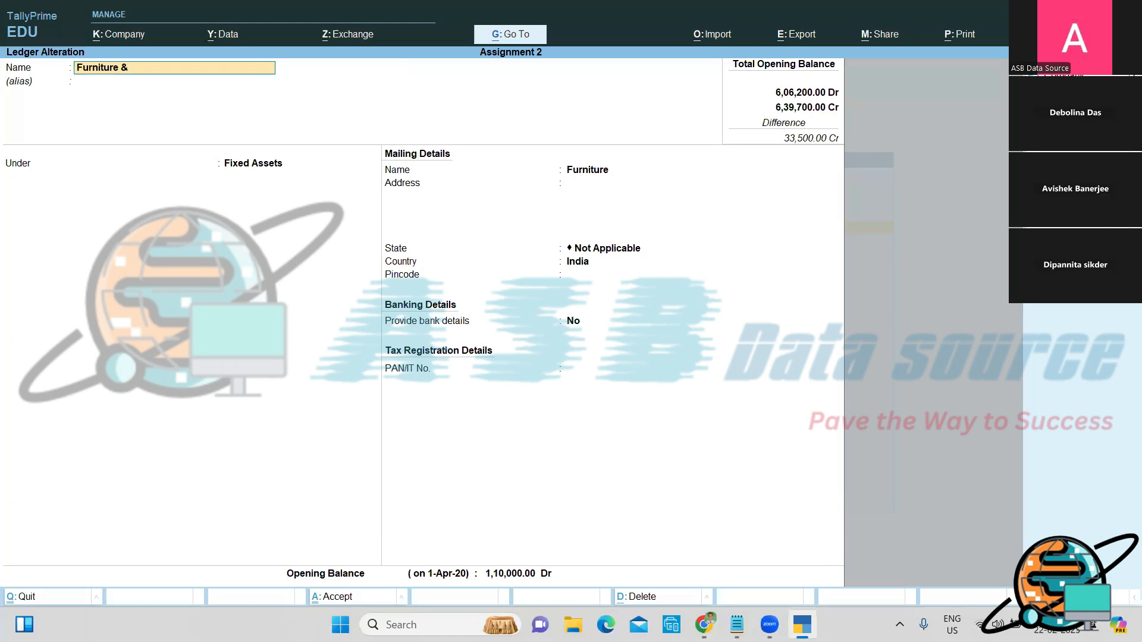
text(Fixture)
key(Return)
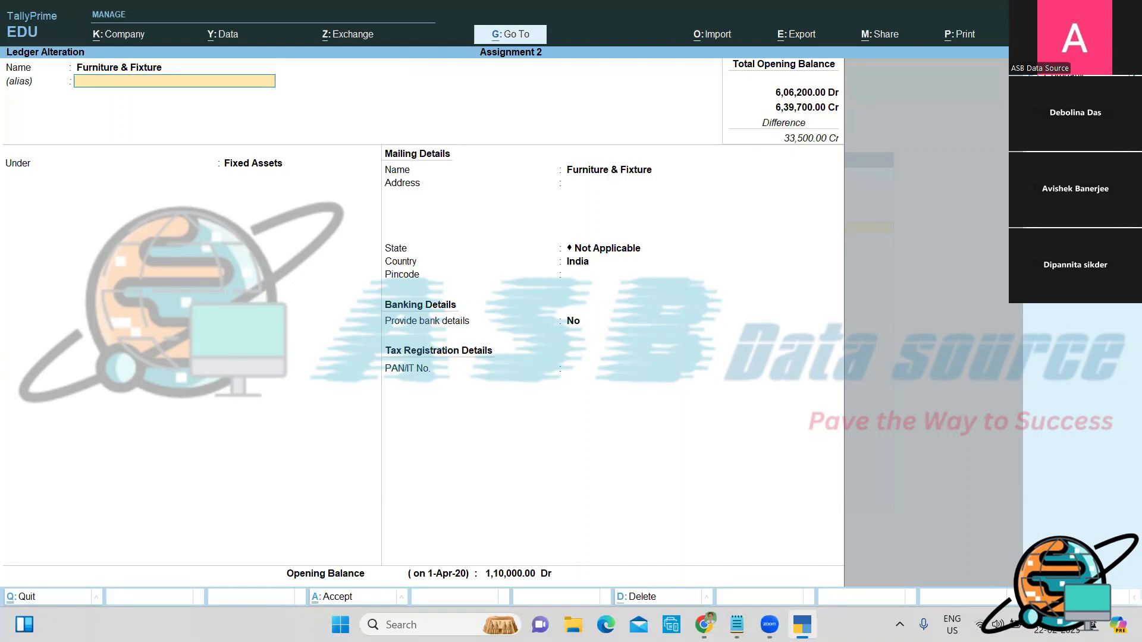
key(ctrl+a)
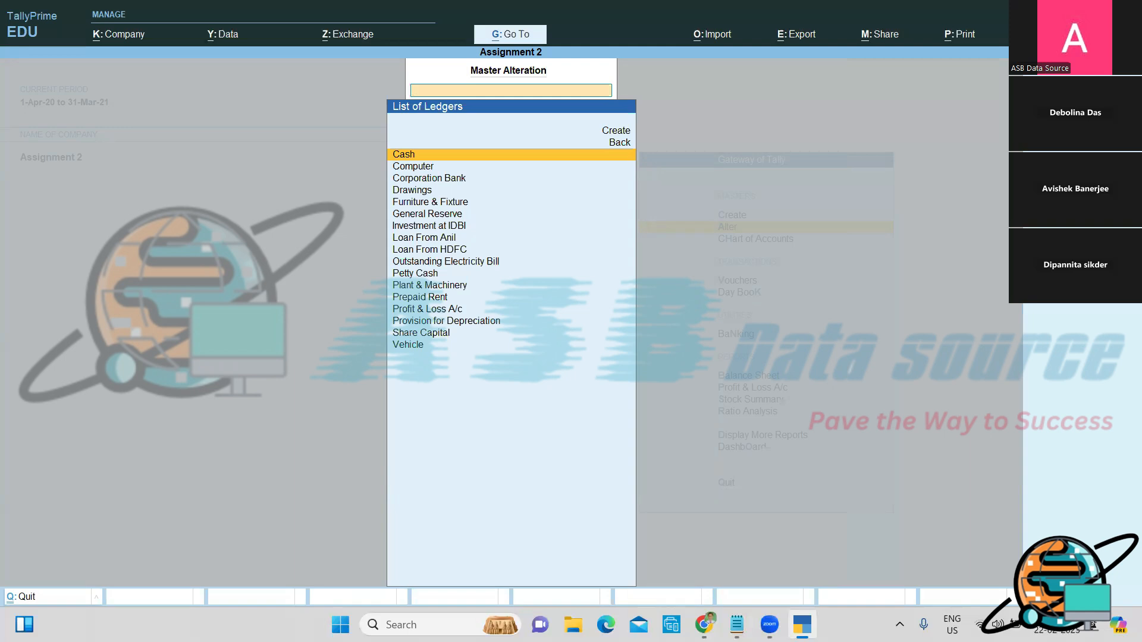
Step: Return to the Gateway of Tally and bring up the list of ledgers to alter
key(Escape)
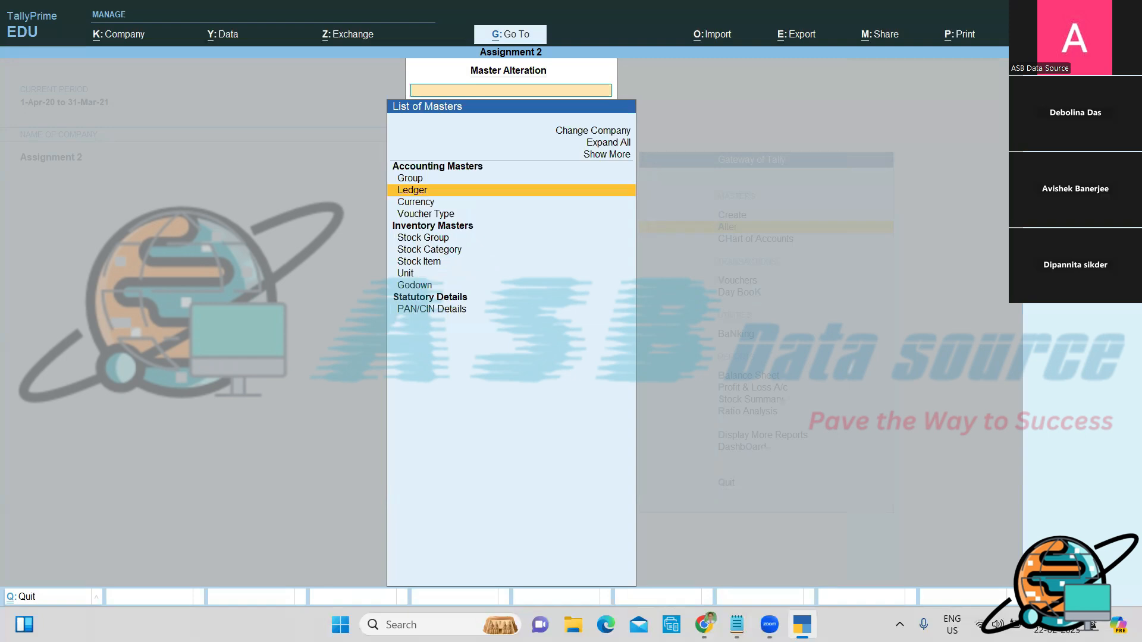
key(Escape)
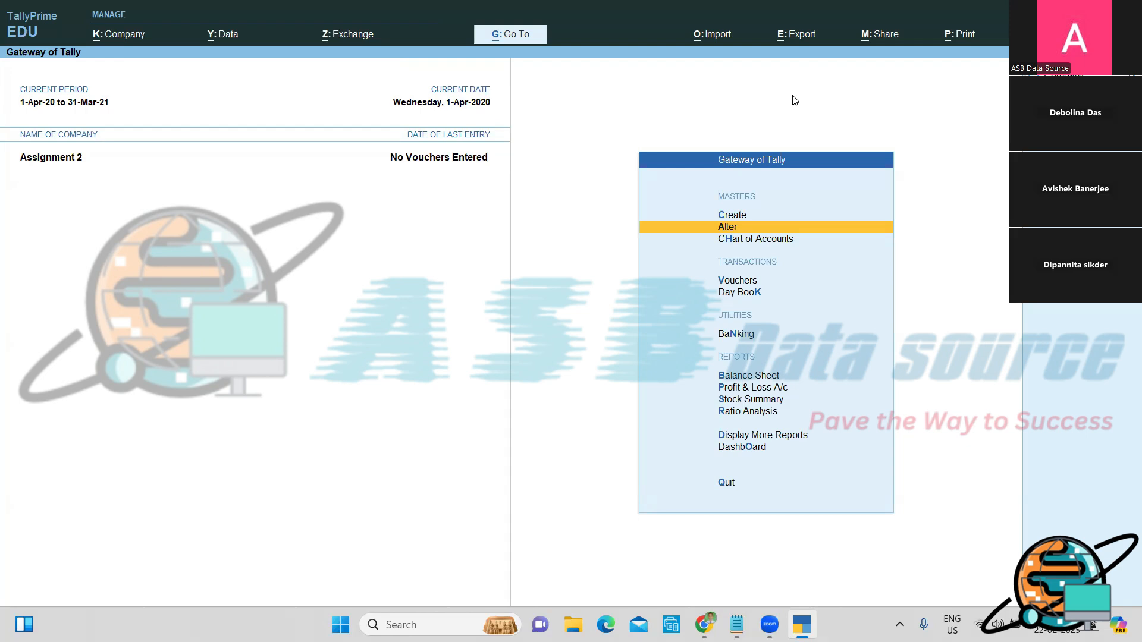
key(Return)
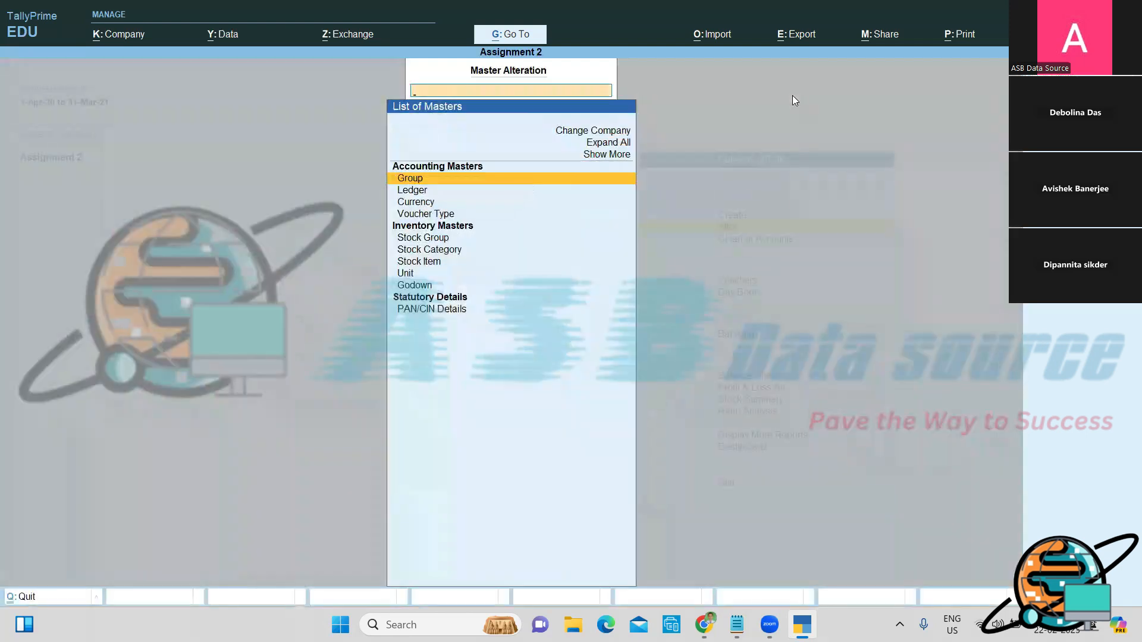
key(Down)
key(Return)
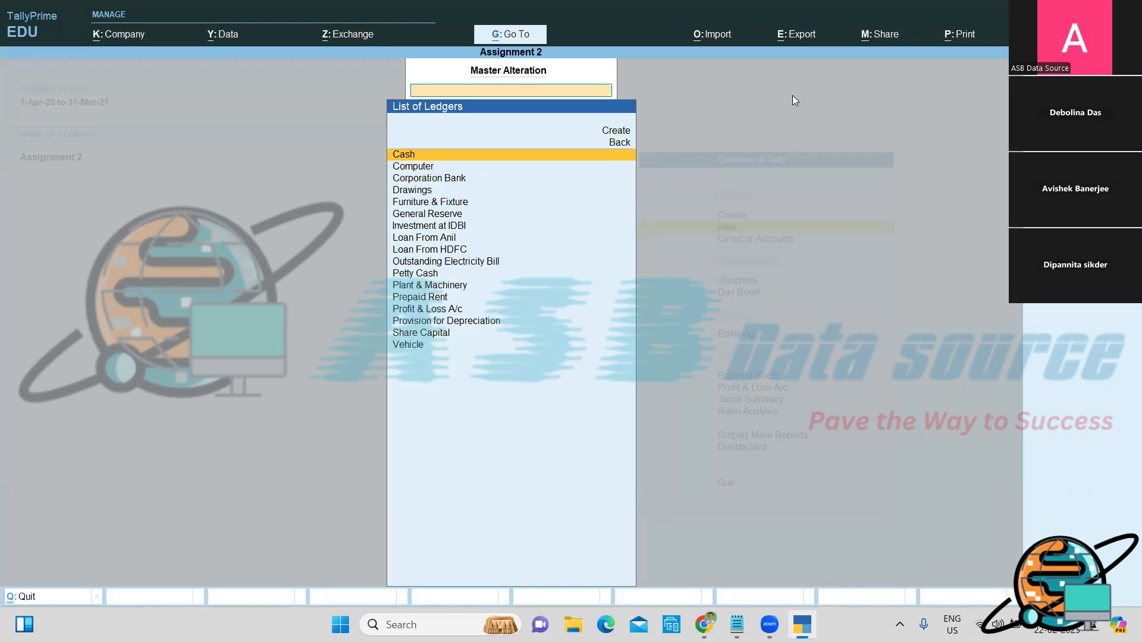
Step: Delete the Provision for Depreciation ledger with Alt+D, then bring Notepad to the front
text(Pro)
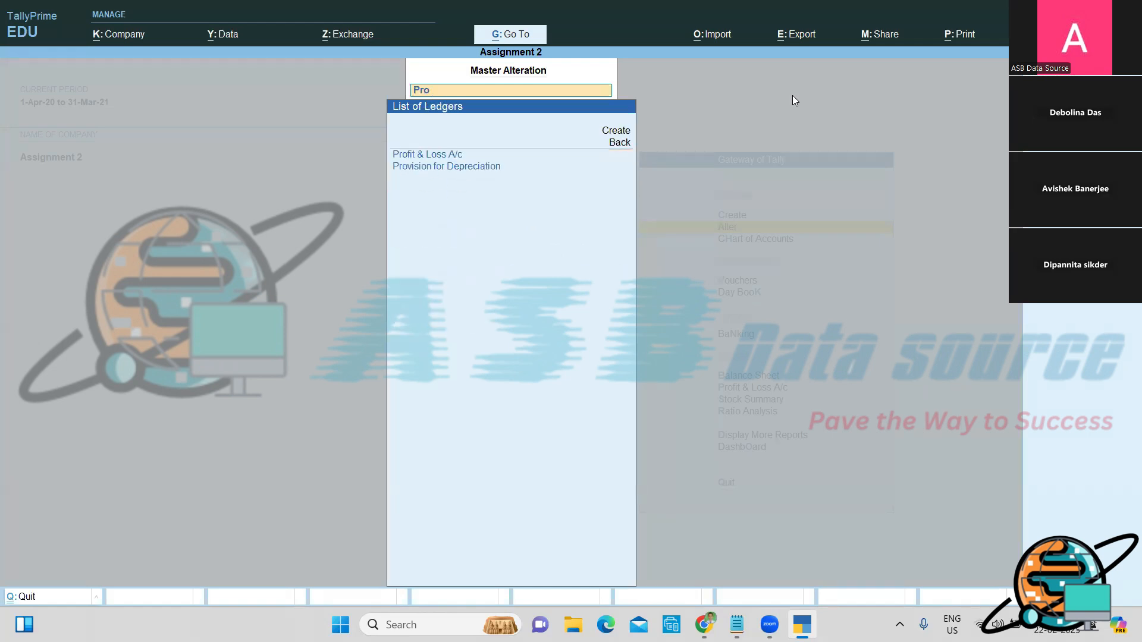
key(Down)
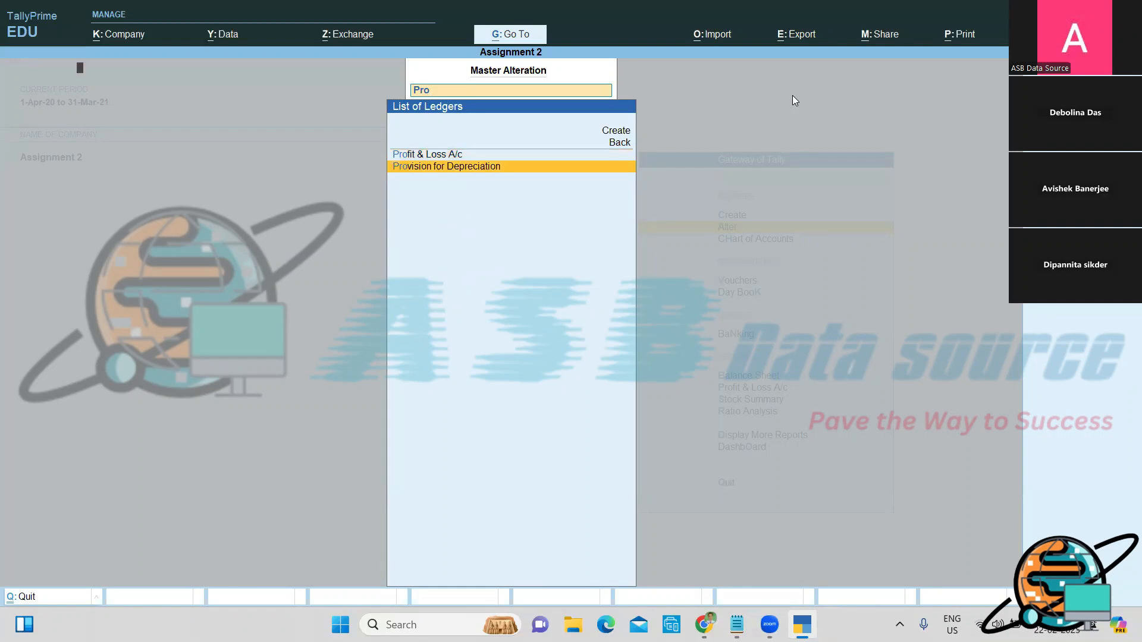
key(Return)
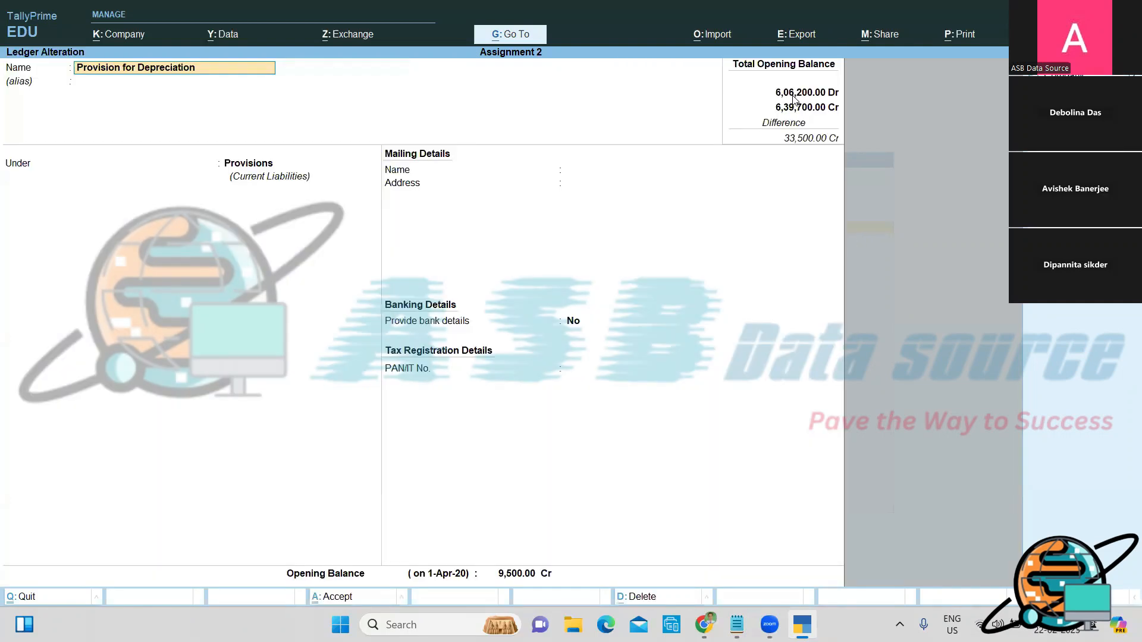
key(alt+d)
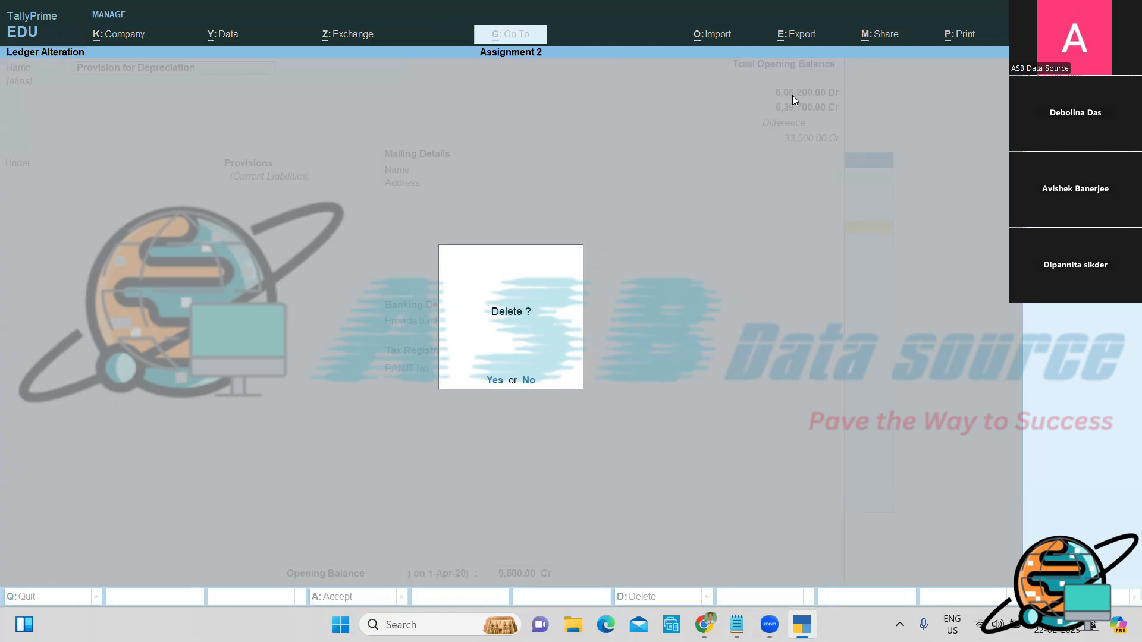
key(y)
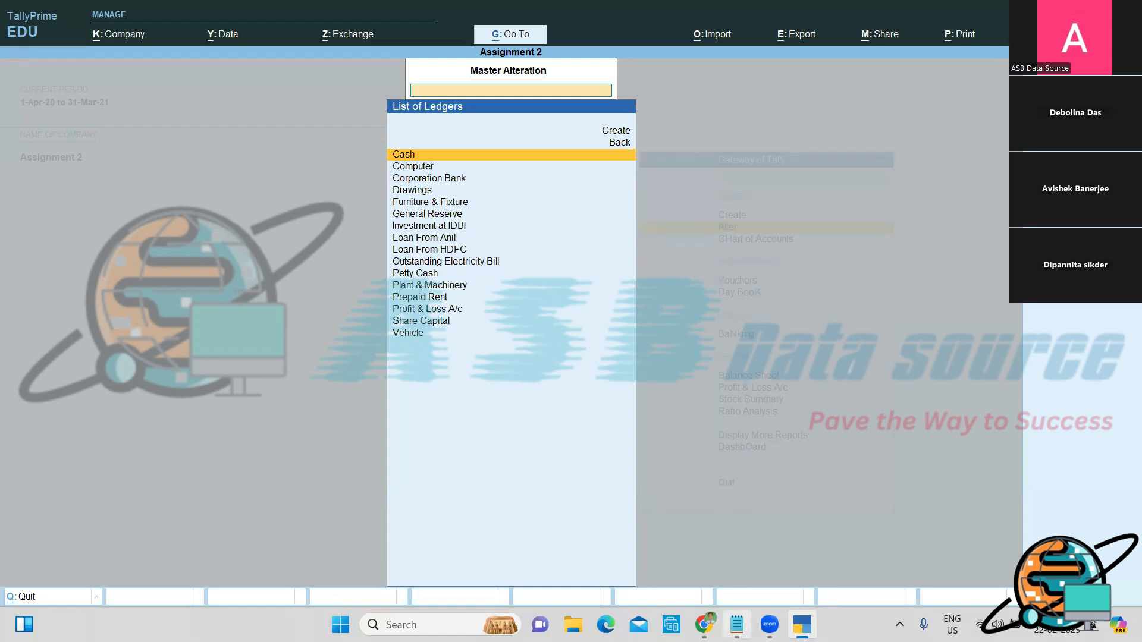
key(alt+Tab)
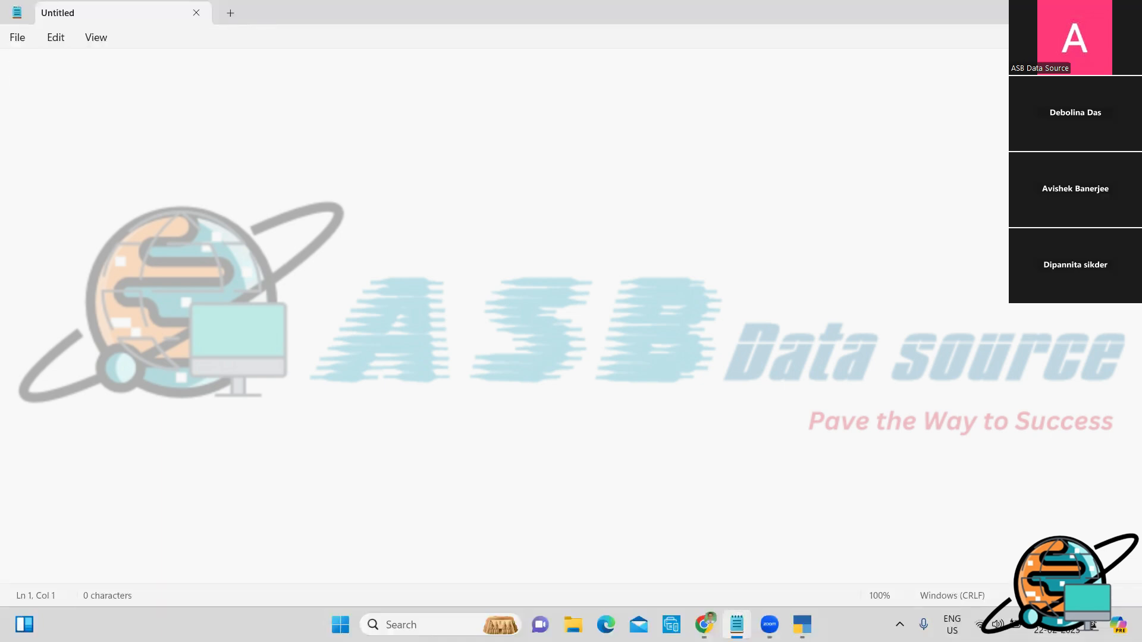
Step: Note 'To Delete the Ledger: Press (ALT+D) from ledger Alter Screen.' and return to TallyPrime
text(To Delete the)
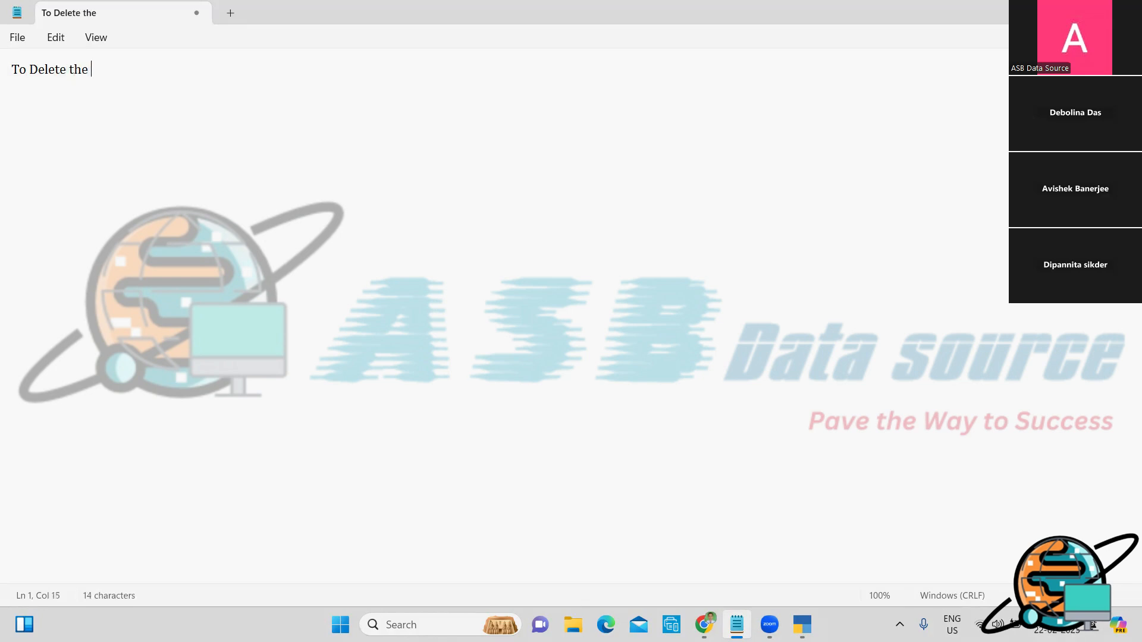
text( Ledger: )
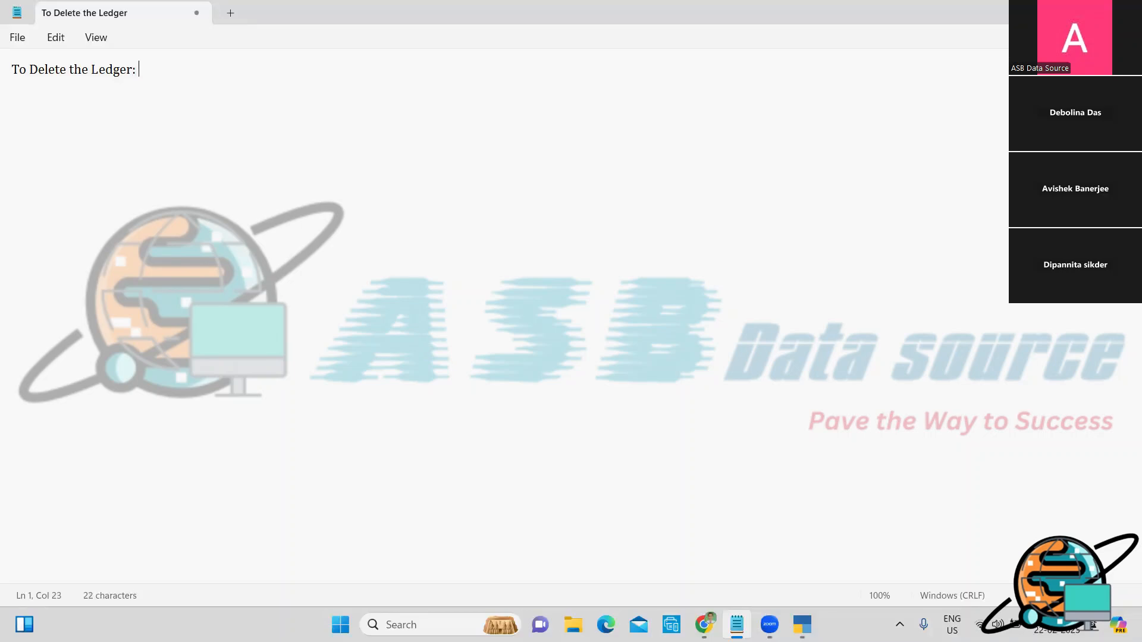
text( Press (ALT+D)
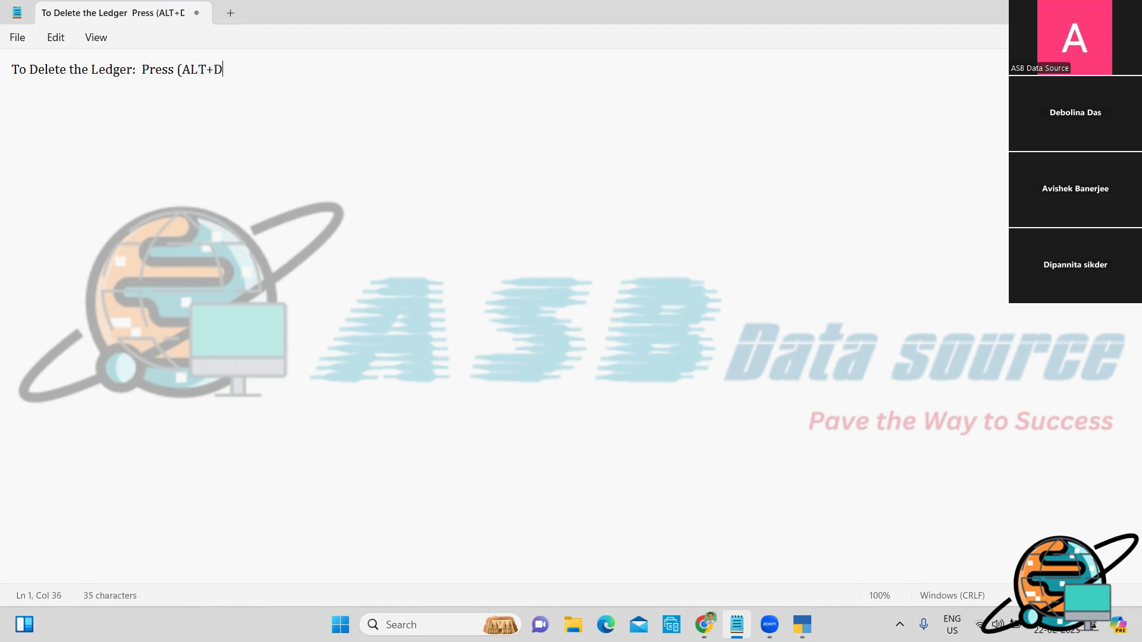
text() from ledger Alter)
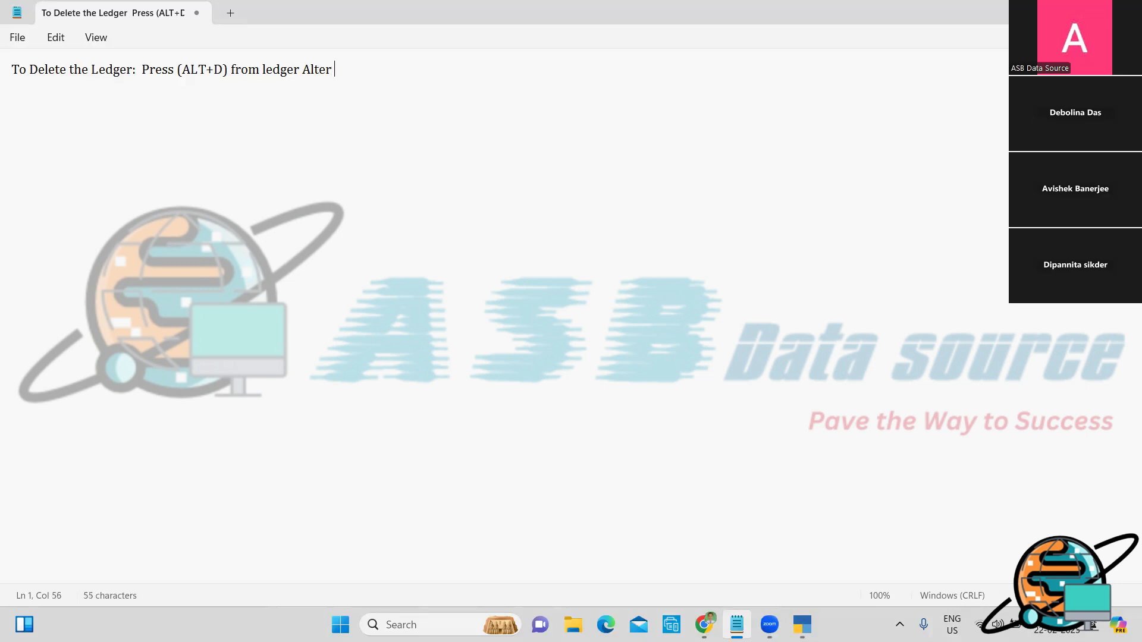
text( Screen)
text(.)
key(Return)
key(alt+Tab)
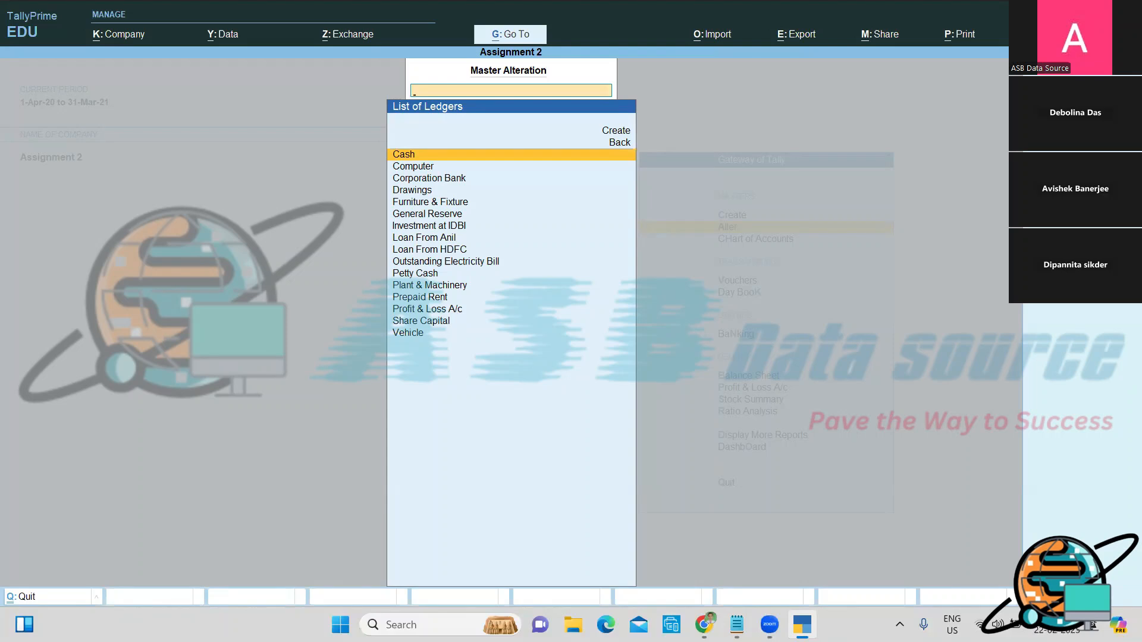
Step: Show the Chart of Accounts with all ledgers by group and call up Multi-Masters
key(Escape)
key(Escape)
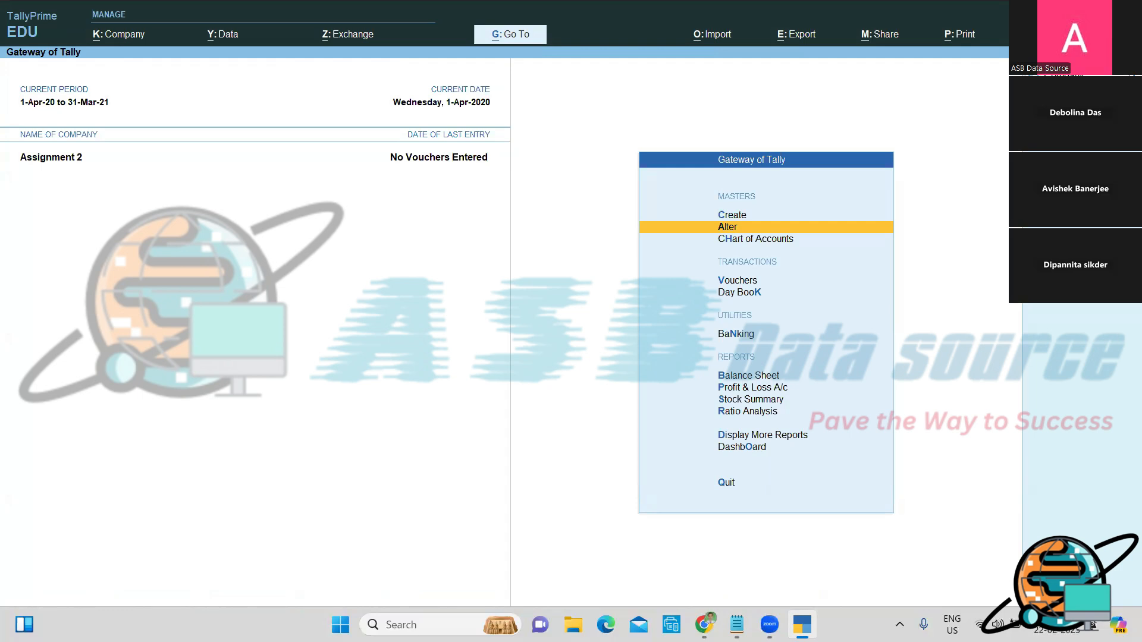
key(Down)
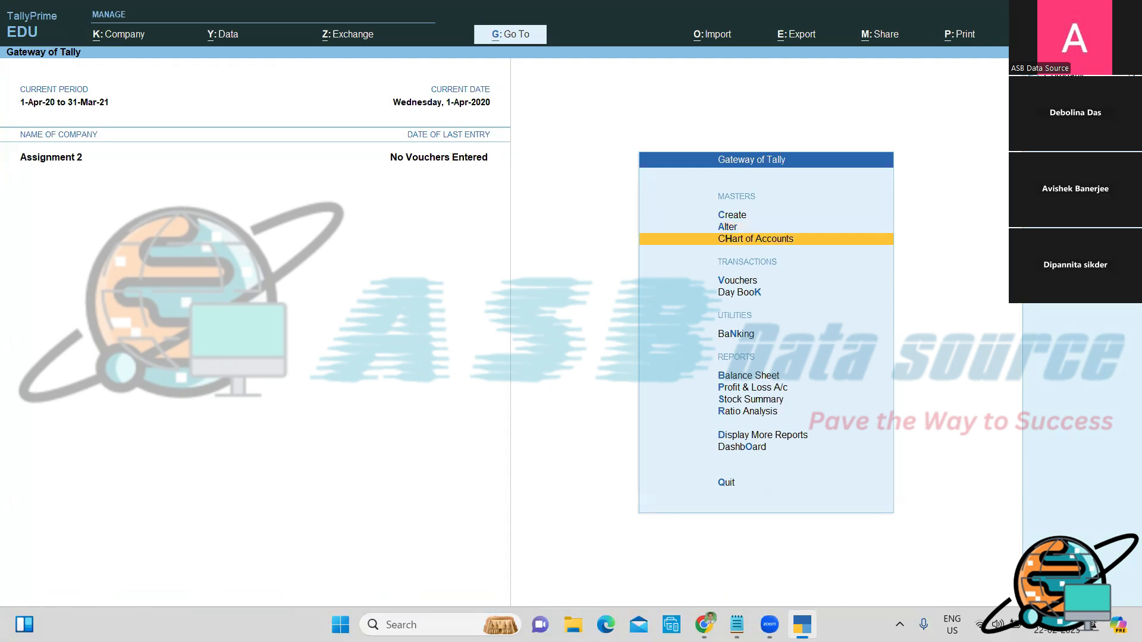
key(Return)
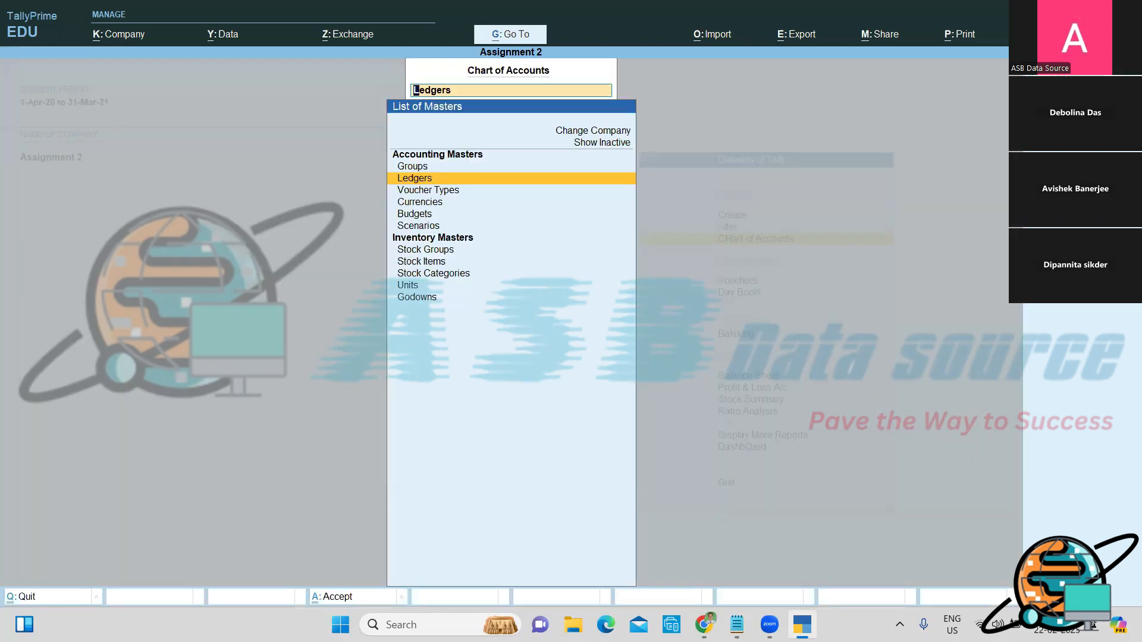
key(Return)
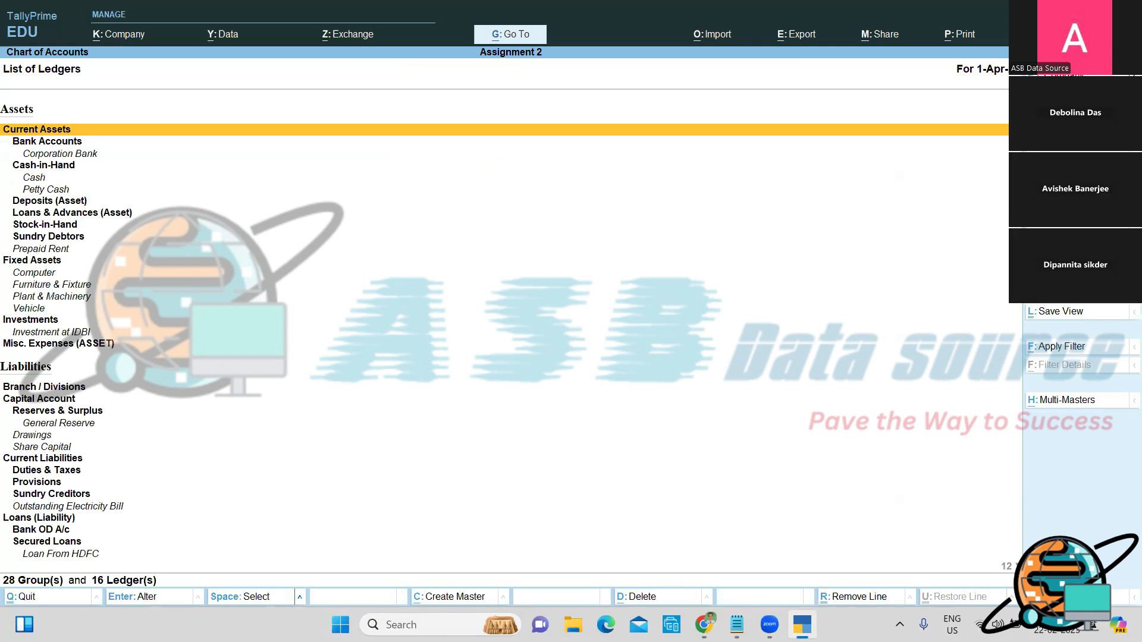
key(alt)
key(alt+h)
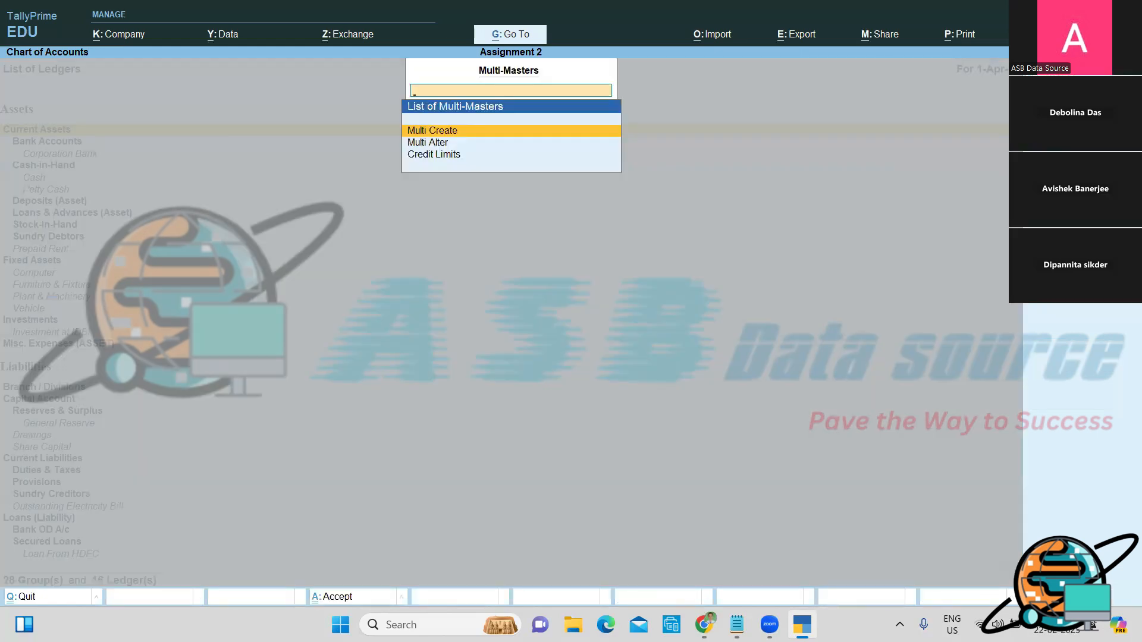
Step: In Multi Ledger Alteration for all groups, set Investment at IDBI's opening balance to 8,800
key(Down)
key(Return)
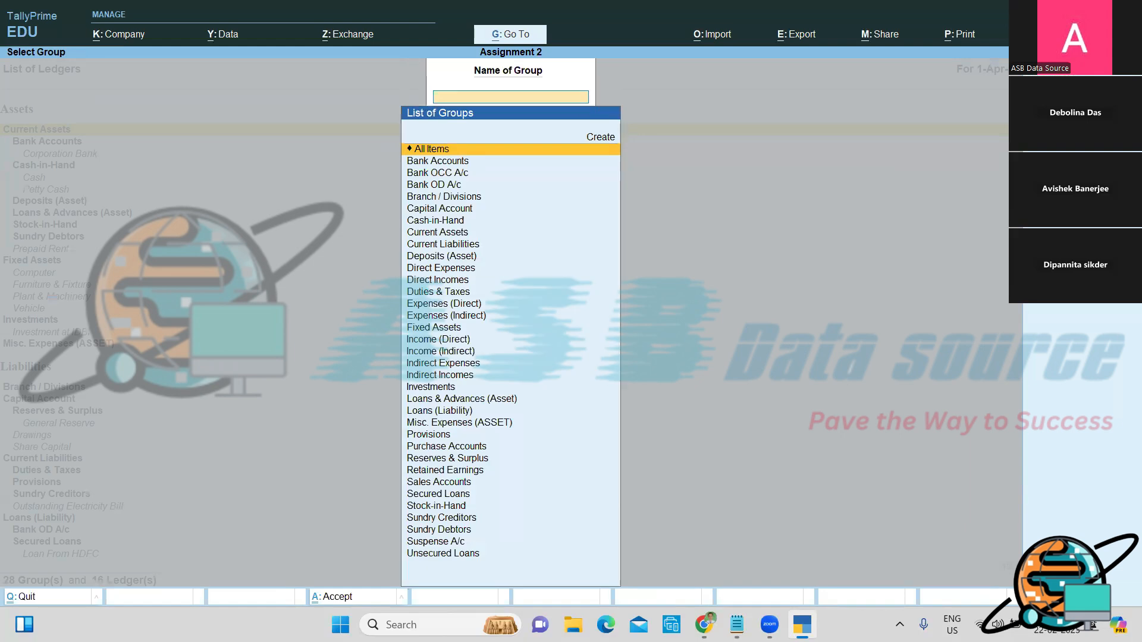
key(Return)
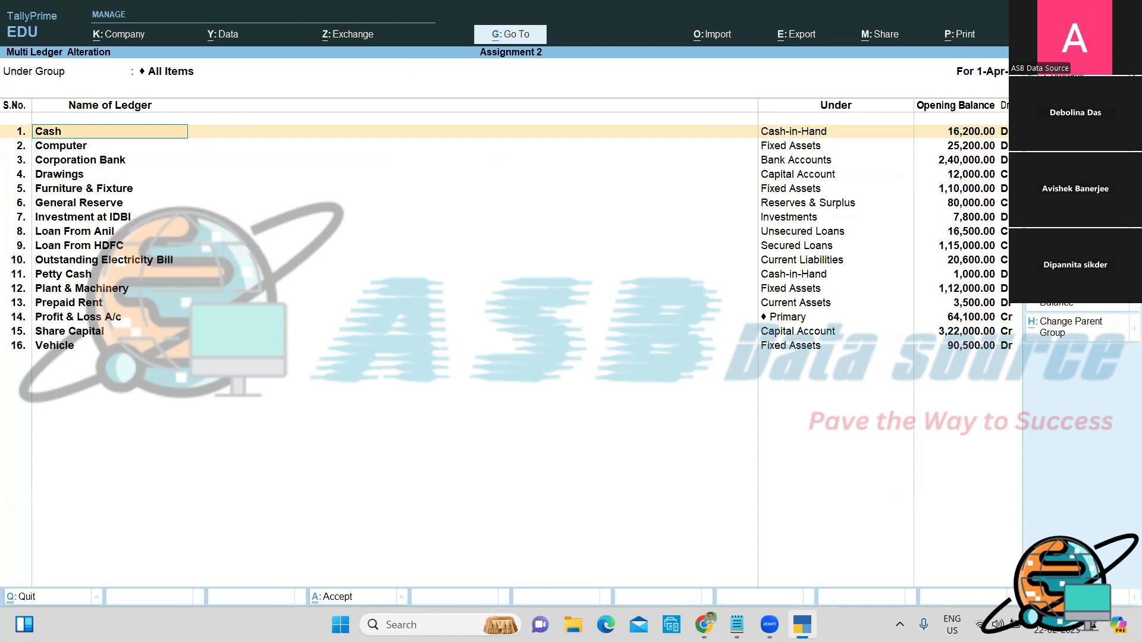
key(Return)
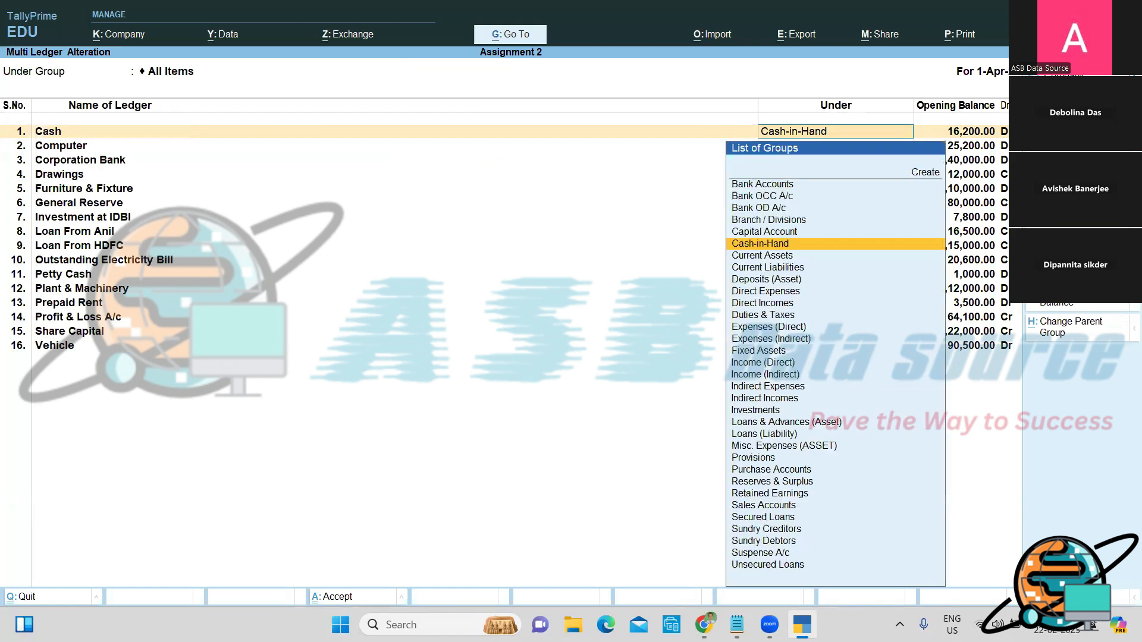
key(Return)
key(Return)
key(Return)
key(Return)
key(Return)
key(Return)
key(Return)
key(Return)
key(Return)
key(Return)
key(Return)
key(Return)
key(Return)
key(Return)
key(Return)
key(Return)
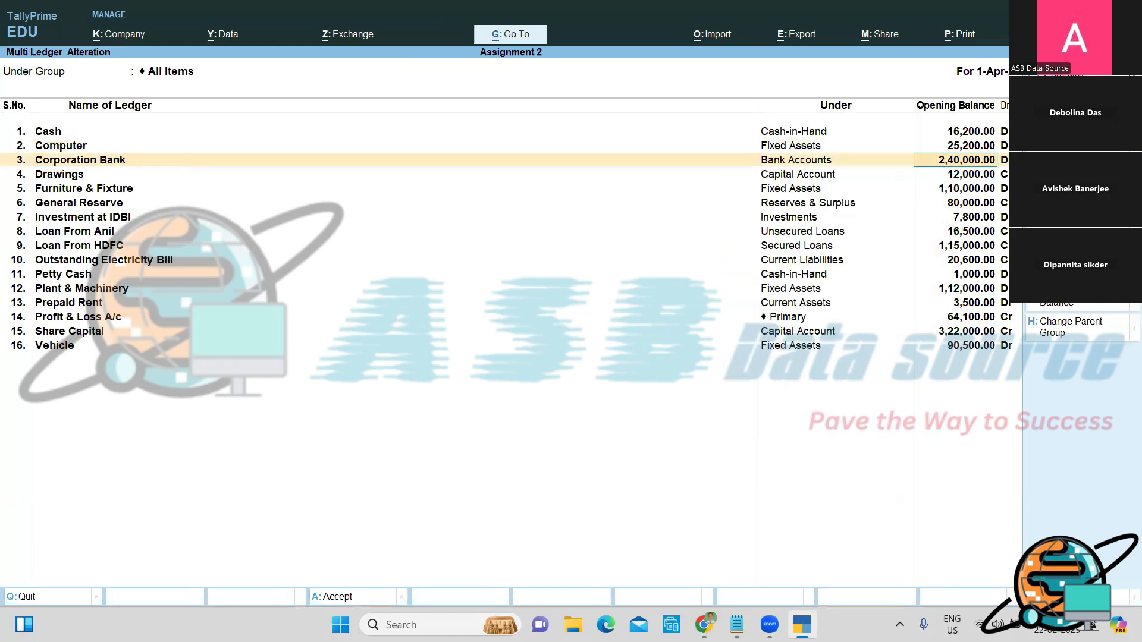
key(Return)
key(Return)
key(Return)
key(Return)
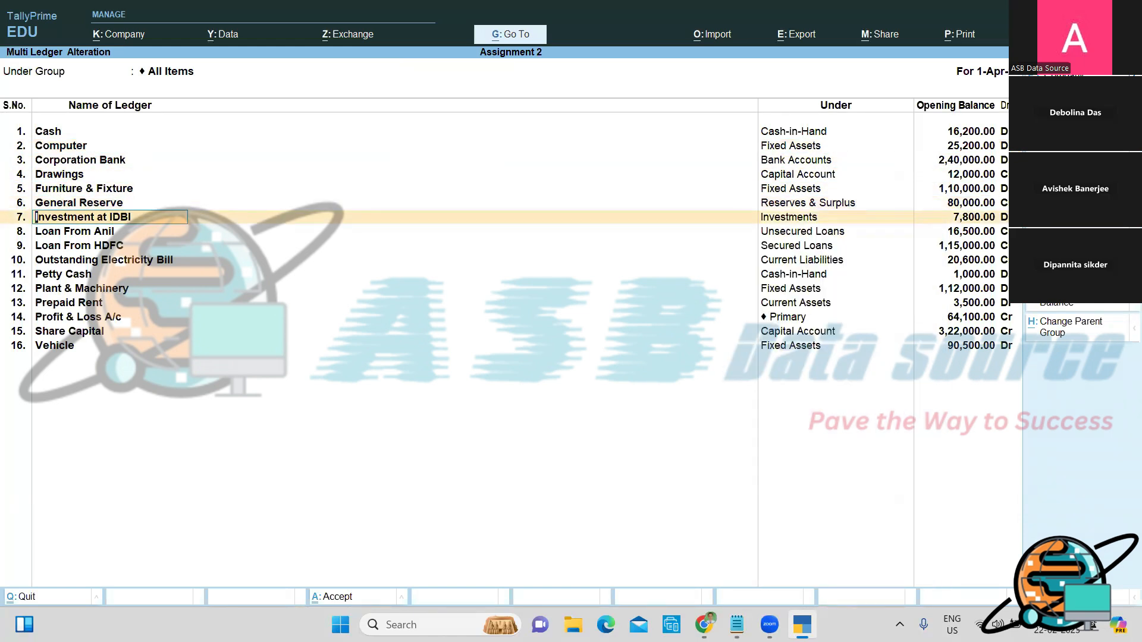
key(Return)
key(Return)
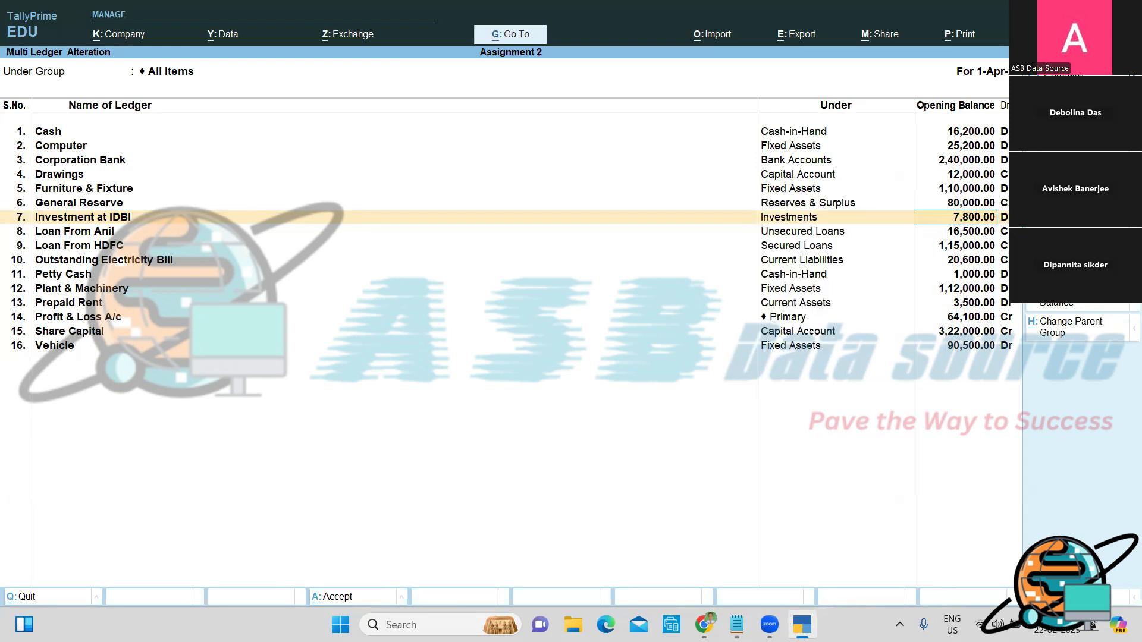
text(8800)
key(Return)
key(Return)
key(Return)
key(Return)
key(Return)
key(Return)
key(Return)
key(Return)
key(Return)
key(Return)
key(Return)
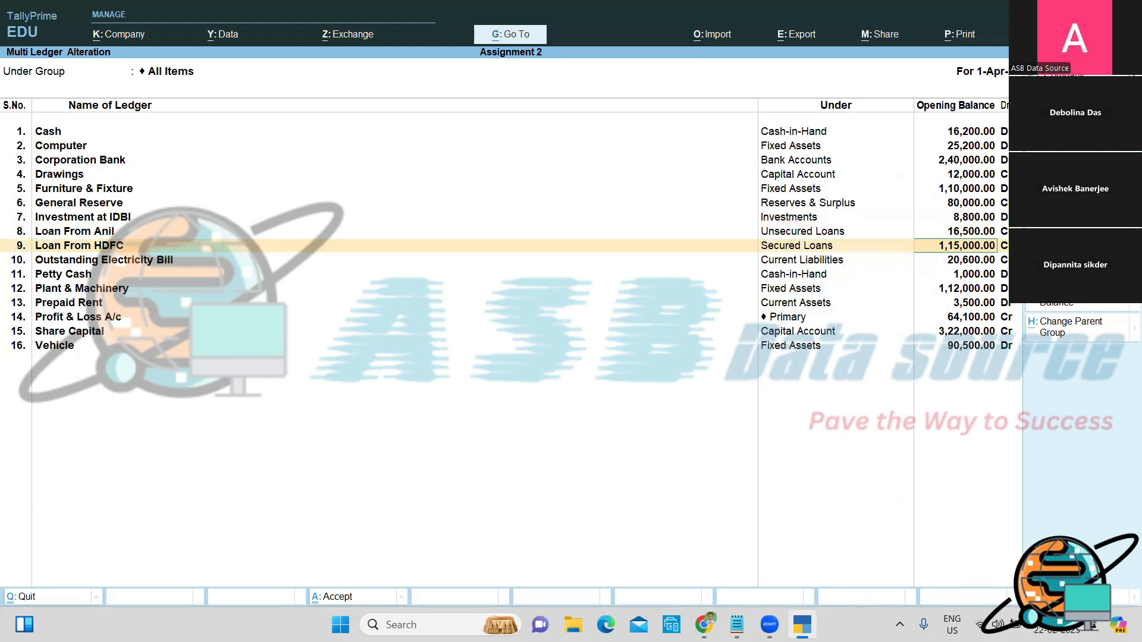
Step: Set Plant & Machinery's opening balance to 1,11,000 and save the changes
key(Return)
key(Return)
key(Return)
key(Return)
key(Return)
key(Return)
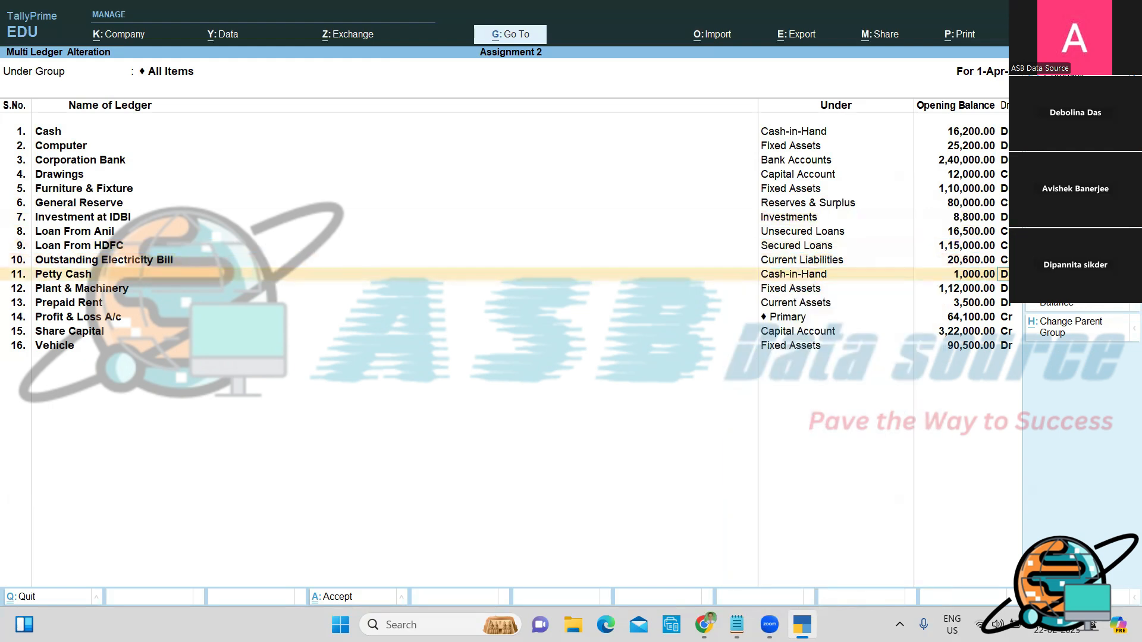
key(Return)
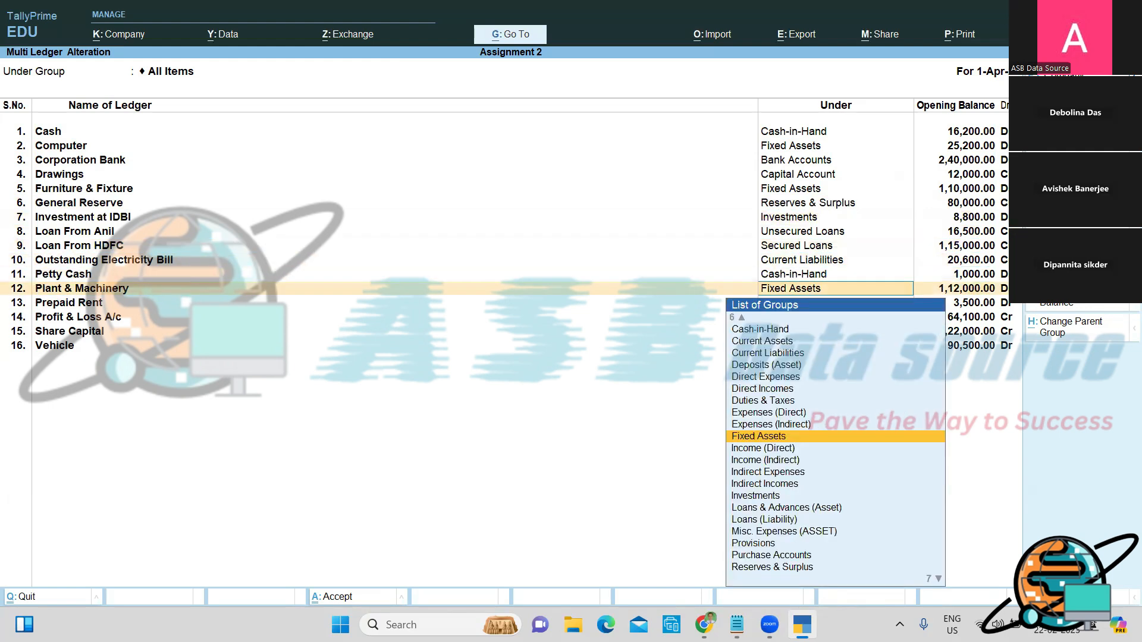
key(Return)
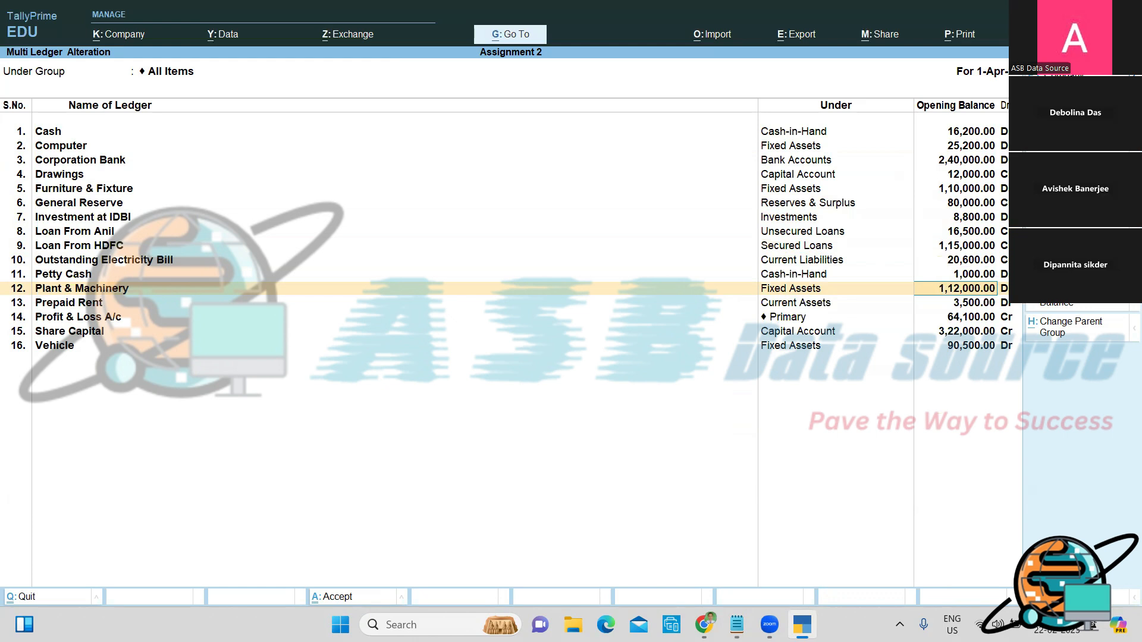
text(111000)
key(Return)
key(Return)
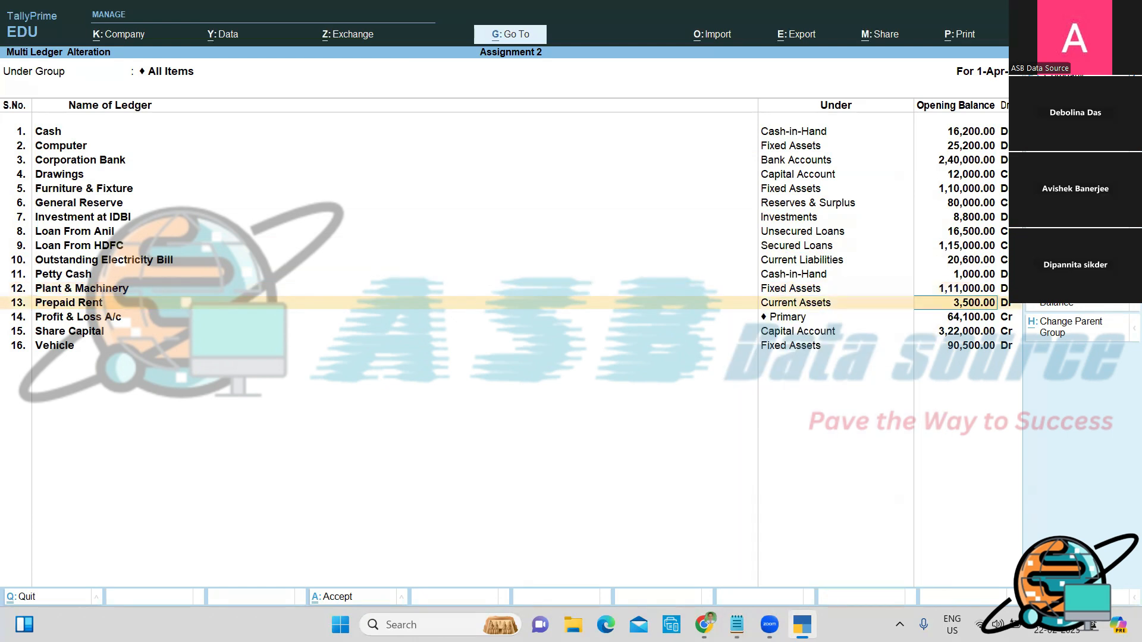
key(Return)
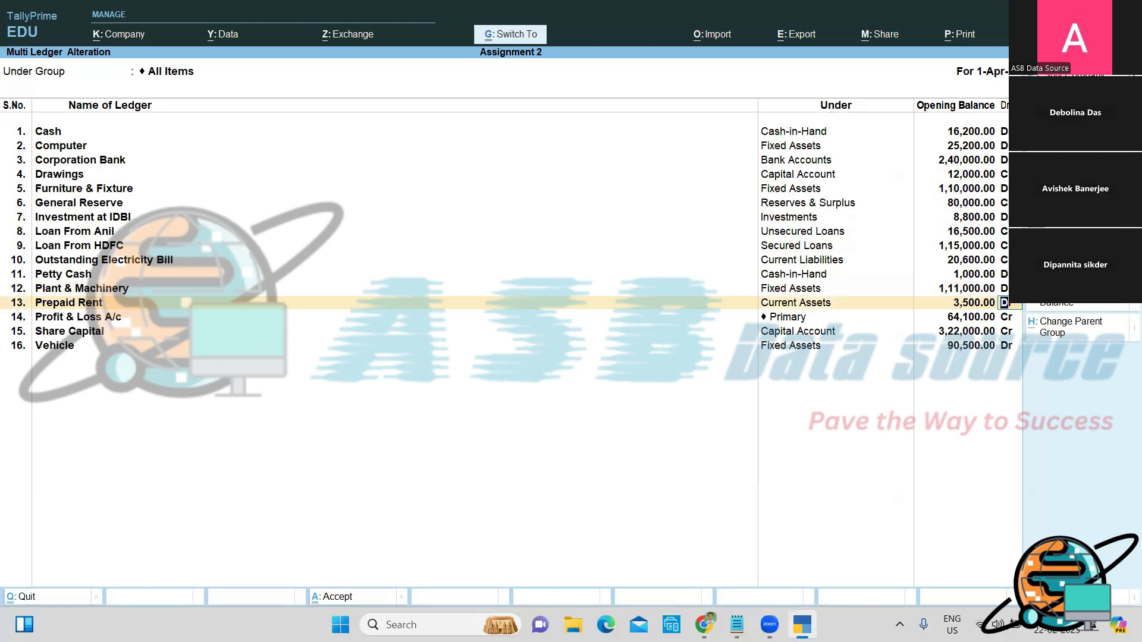
key(ctrl+a)
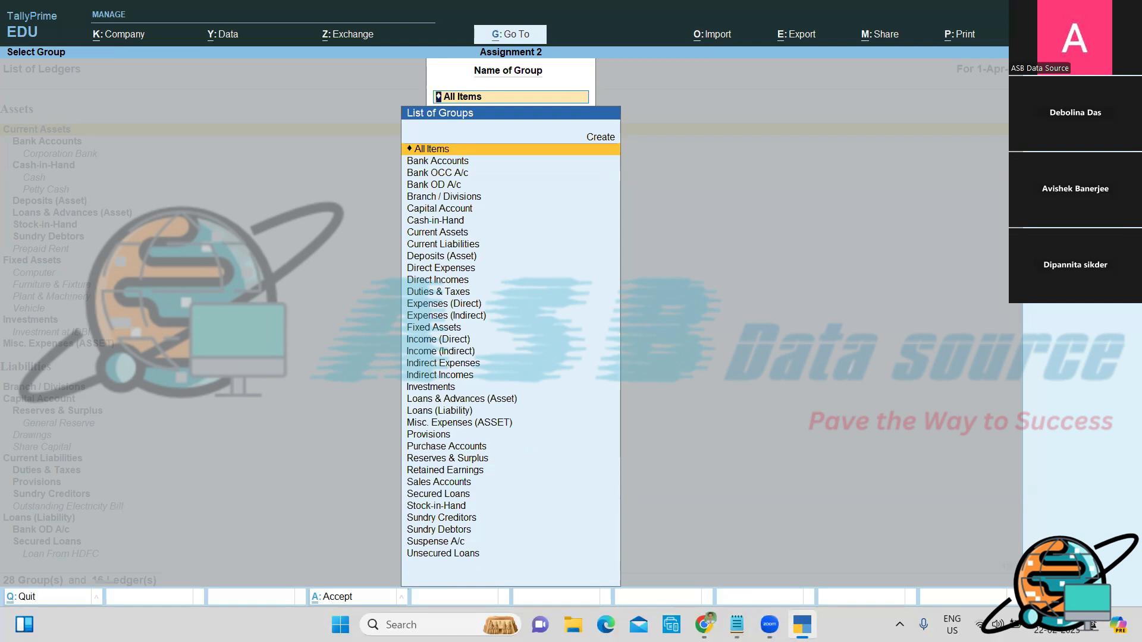
Step: Back out to the Gateway of Tally and switch to the Notepad notes
key(Escape)
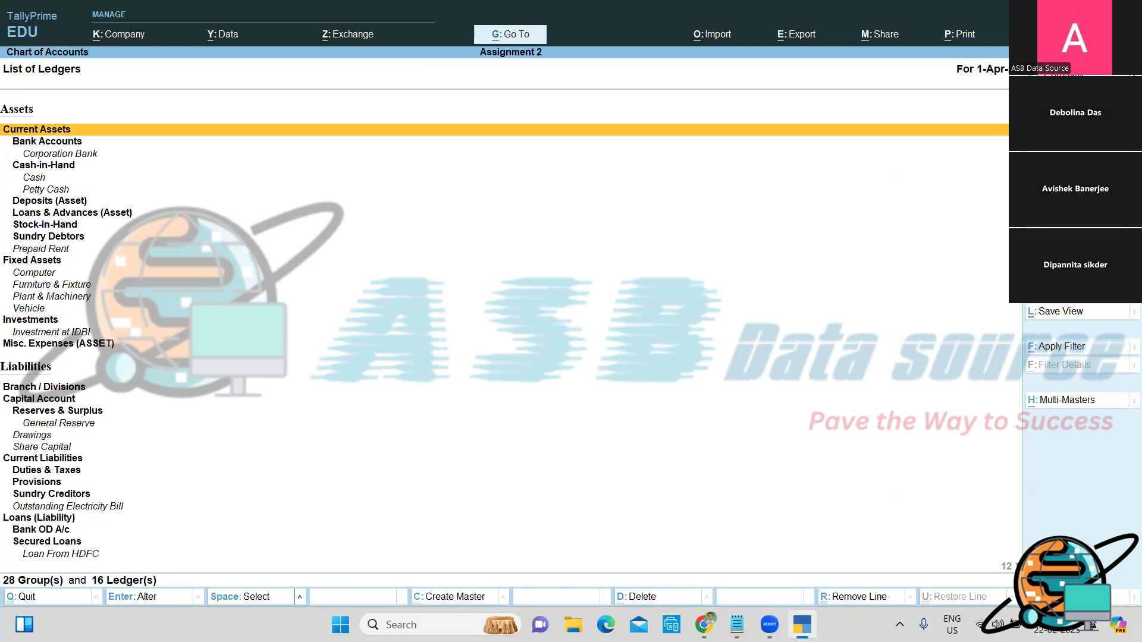
key(Escape)
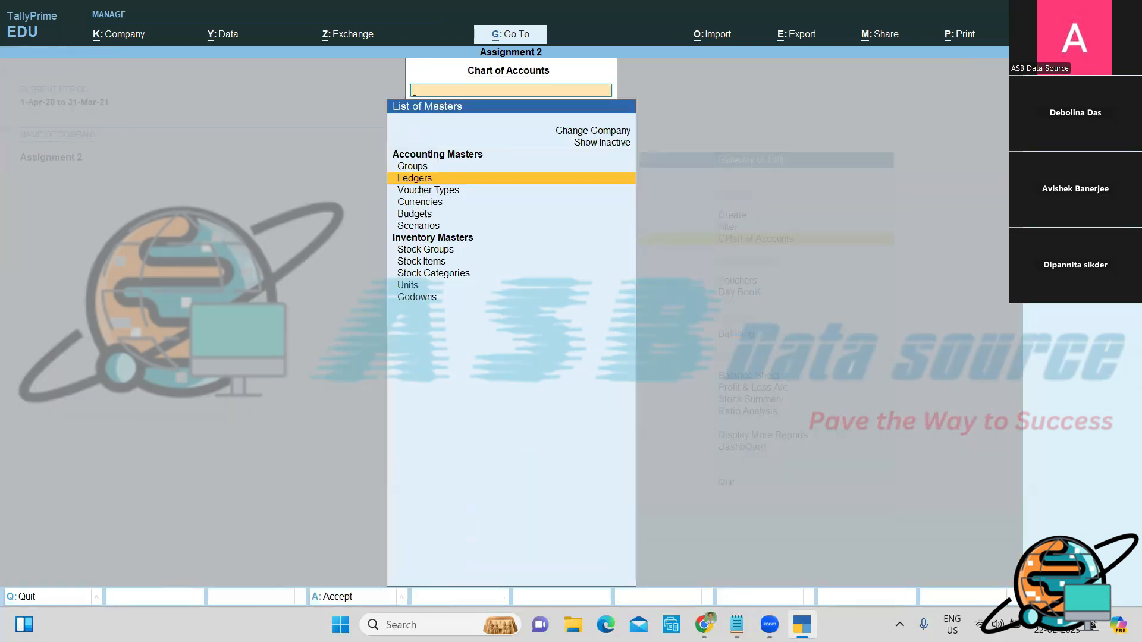
key(Escape)
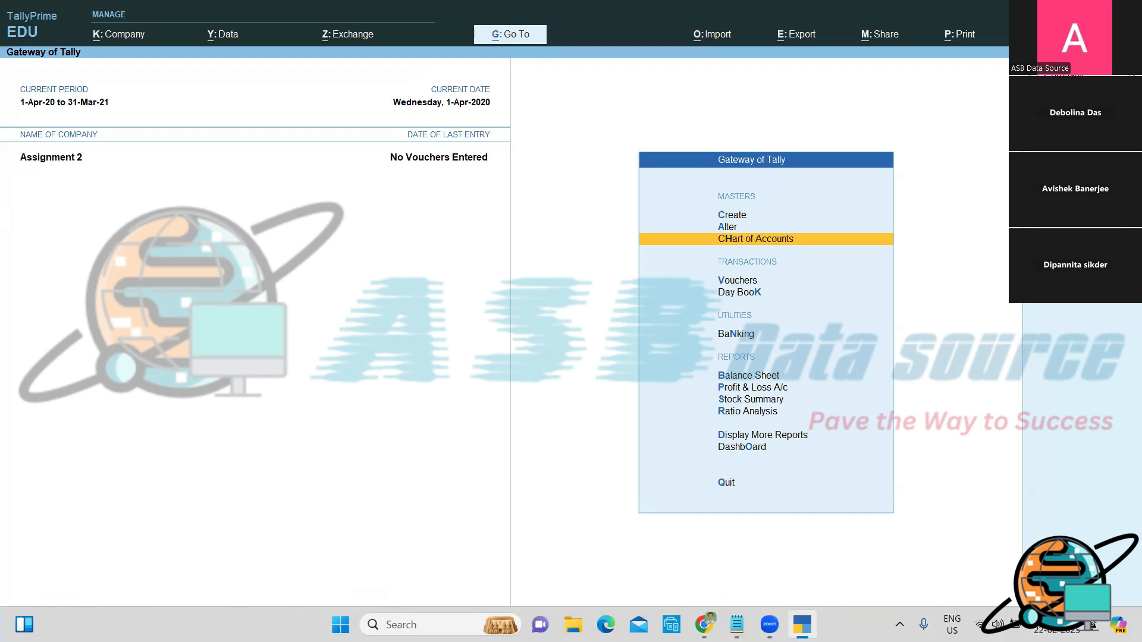
key(alt+Tab)
Step: Add the heading 'To Check the Trial Balance Report:' on a new line
key(Return)
text(To )
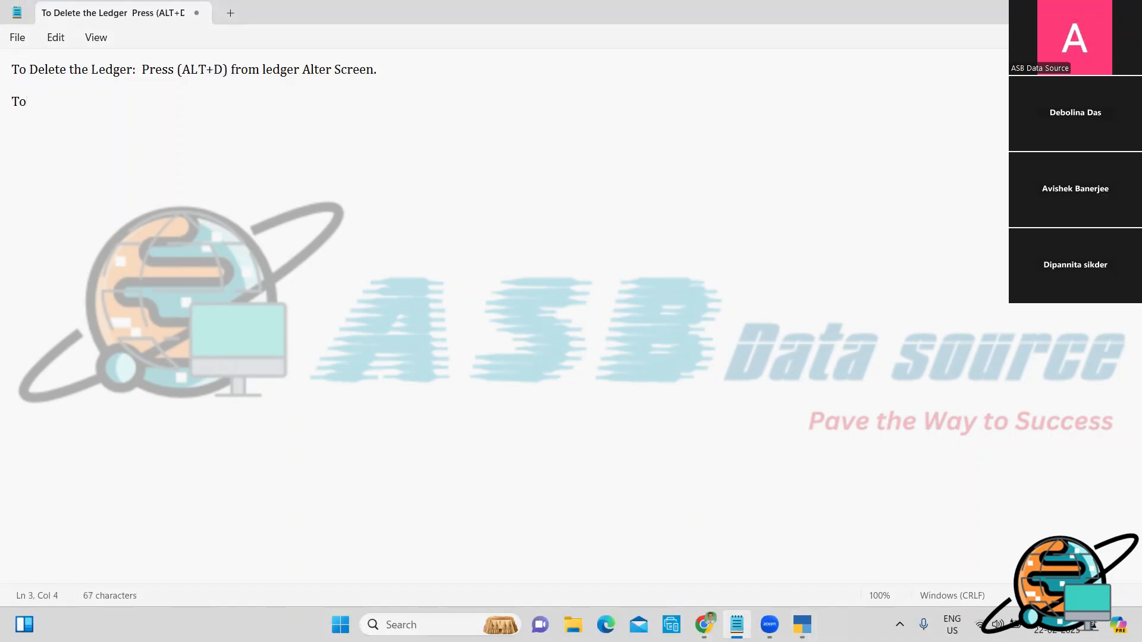
text(Checjk)
key(BackSpace)
key(BackSpace)
text(k the Trial Balance )
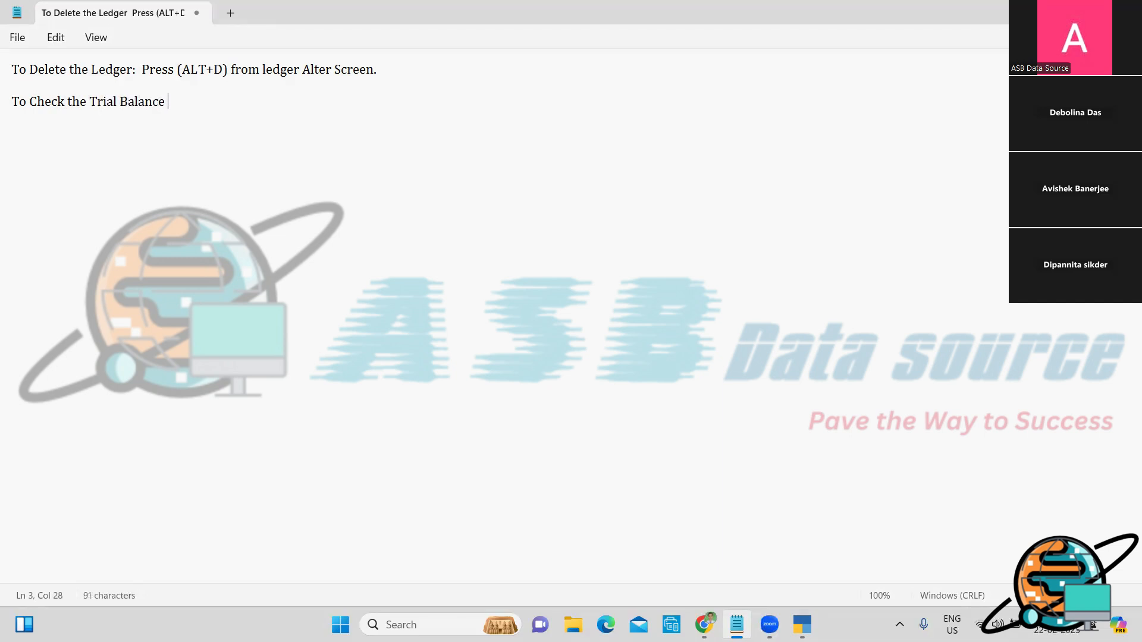
text(Report:)
Step: Beneath it, write 'GOT Display more reports Trial Balance'
key(Return)
key(Return)
text(GOT)
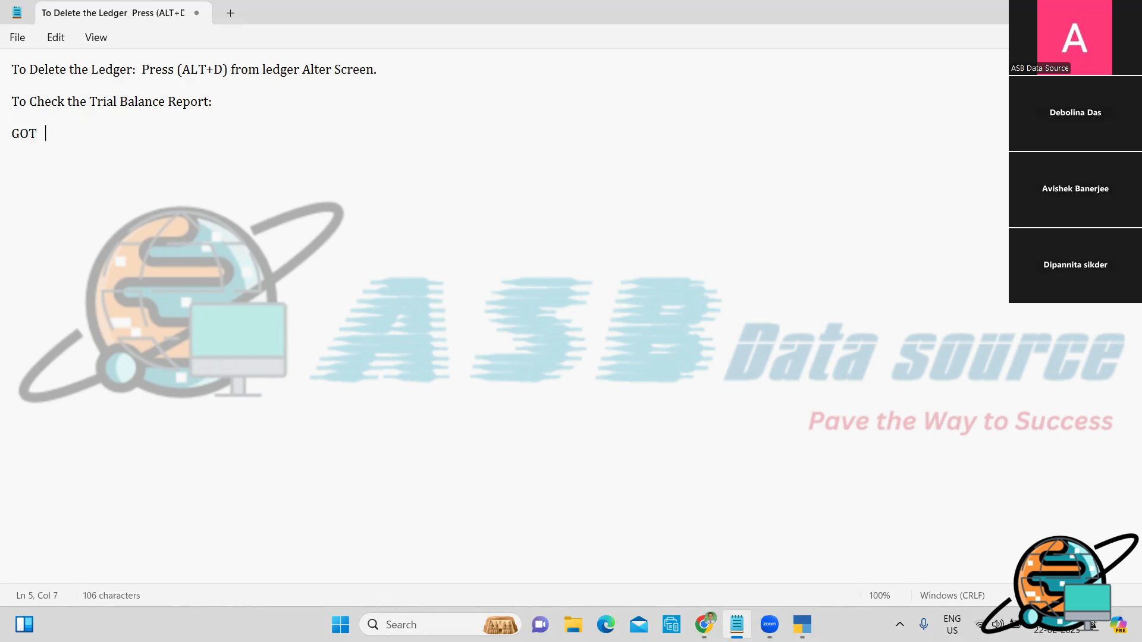
text(   Dispaly)
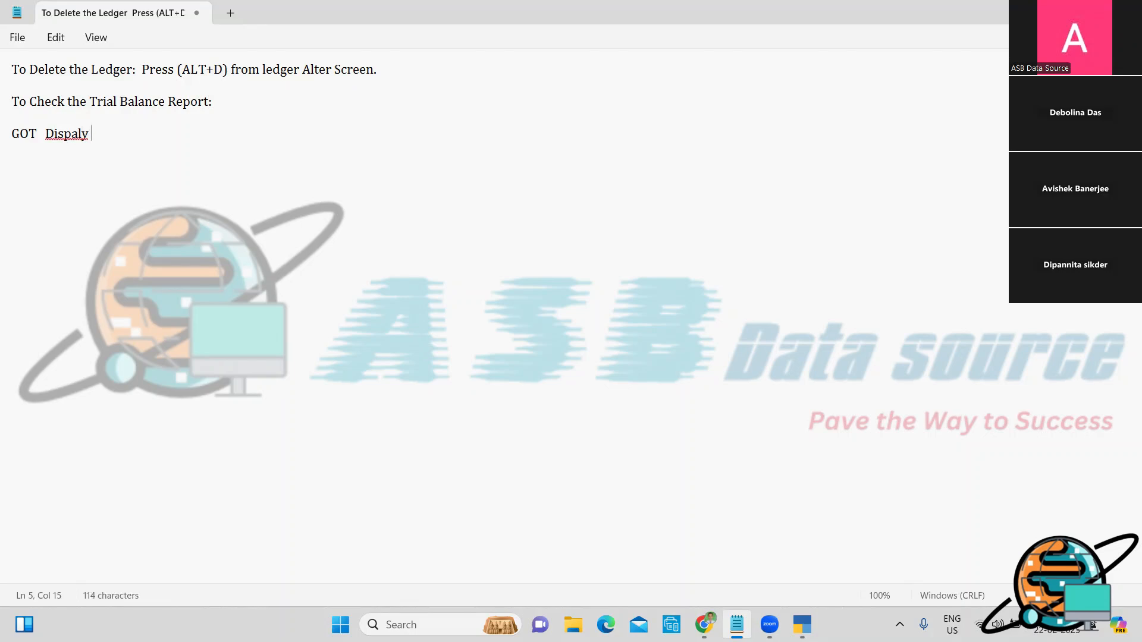
key(BackSpace)
key(BackSpace)
key(BackSpace)
text(lay more reports )
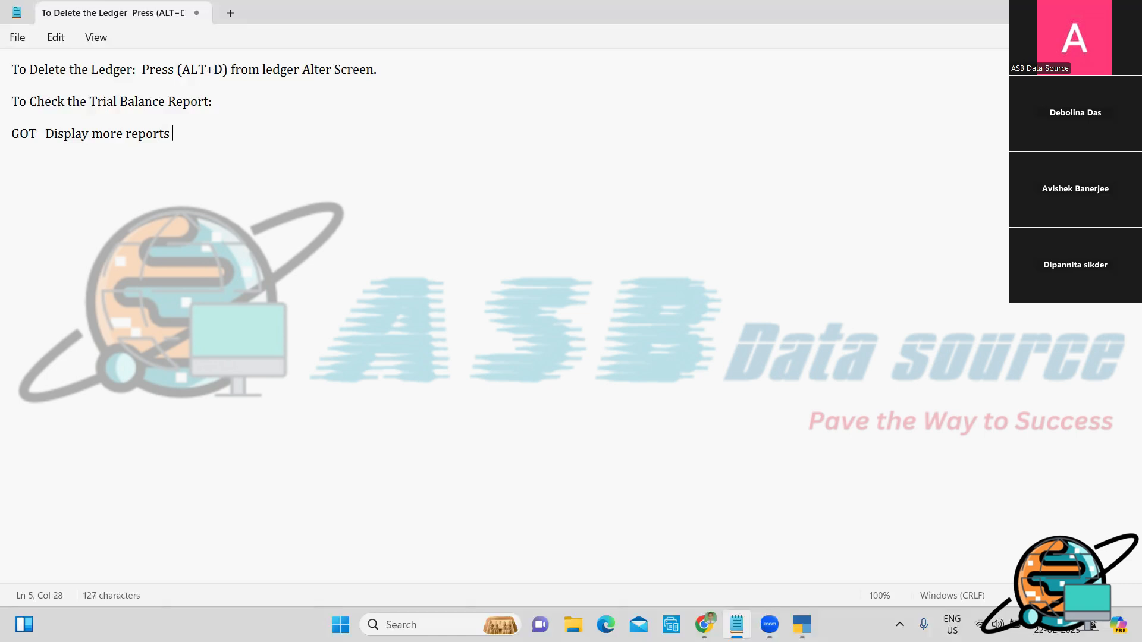
text(  Trial Balance)
Step: Open the Trial Balance from Display More Reports in detailed view, then return to Notepad
key(alt+Tab)
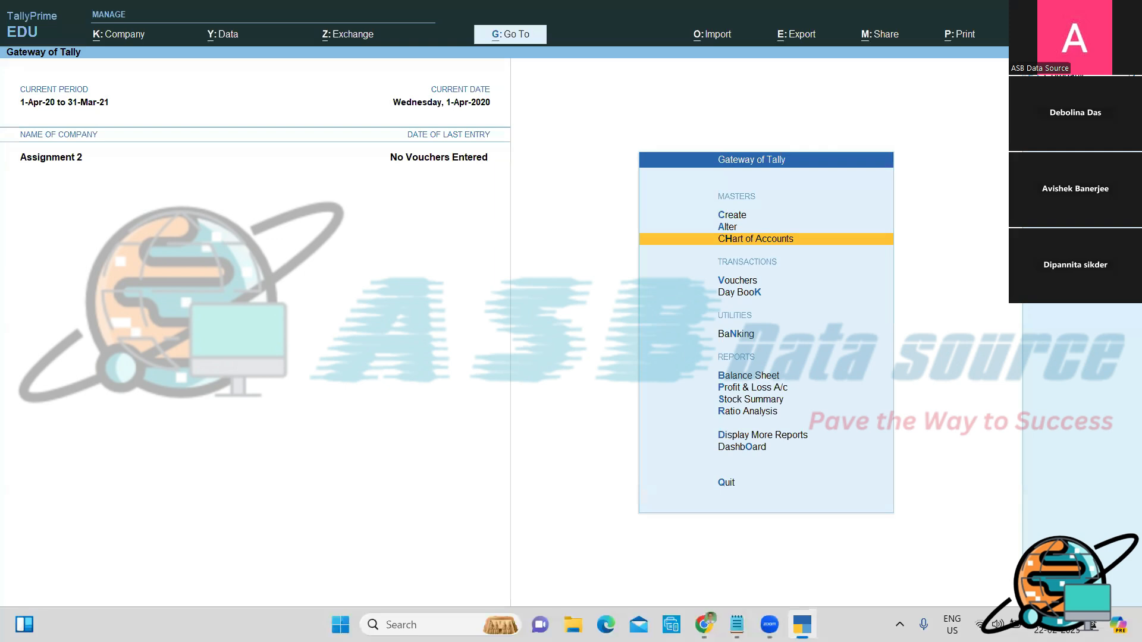
key(Down)
key(Down)
key(Down)
key(Down)
key(Down)
key(Down)
key(Down)
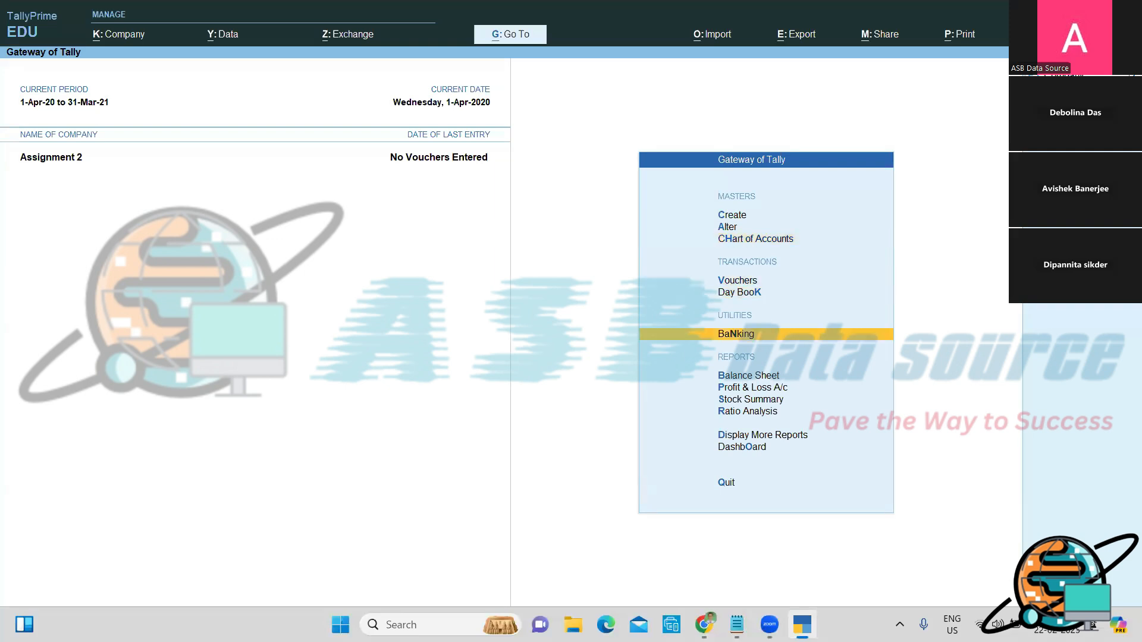
key(Down)
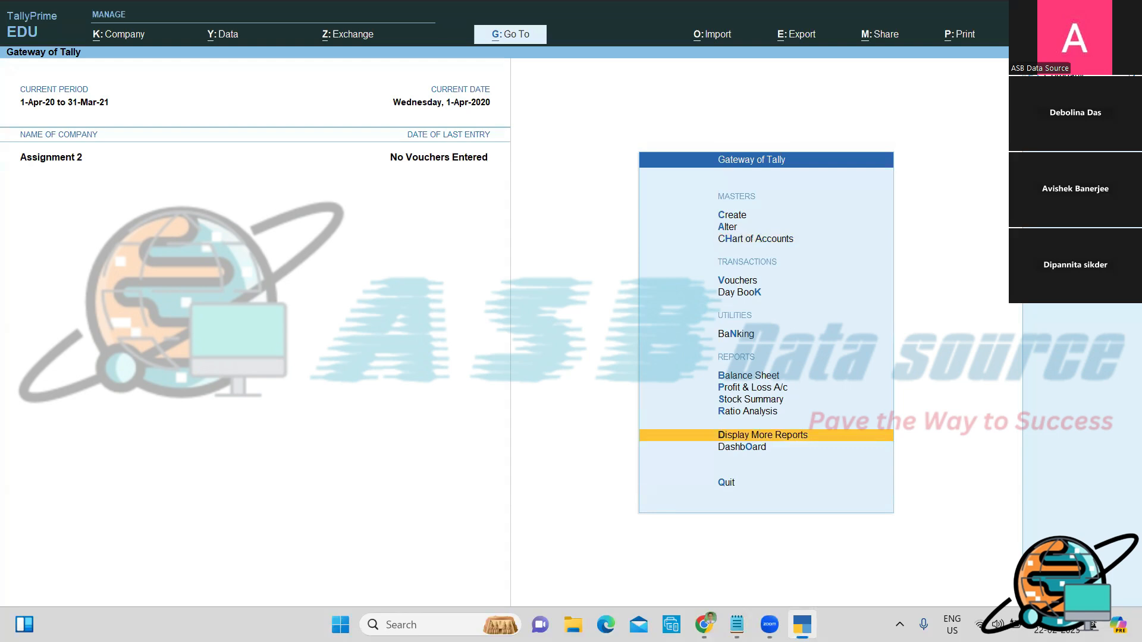
key(Return)
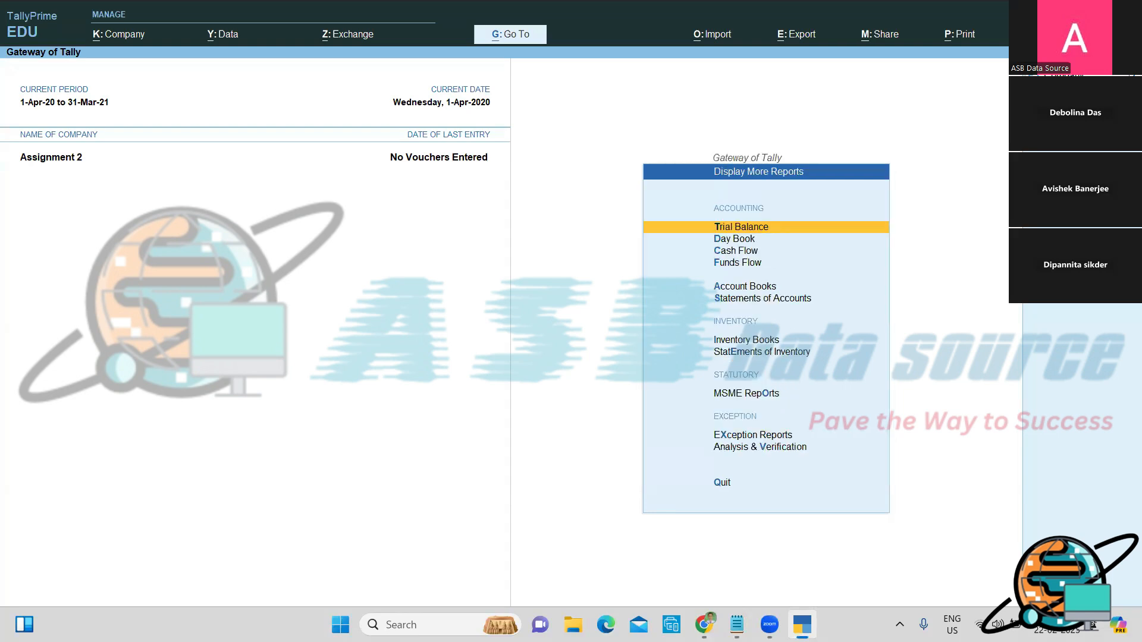
key(Return)
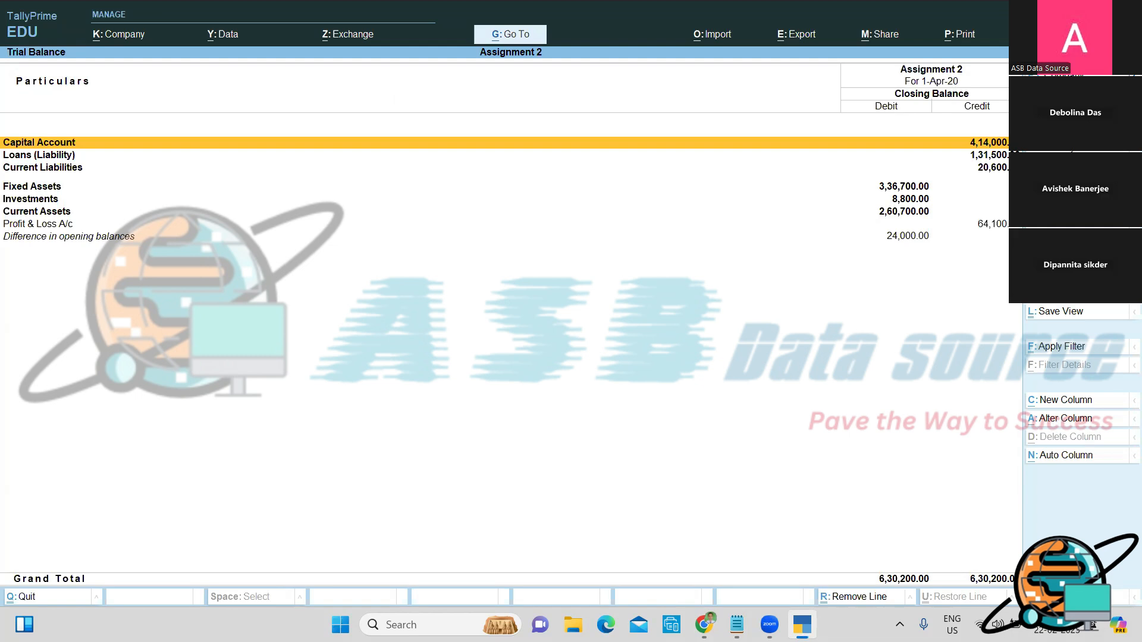
key(alt+F5)
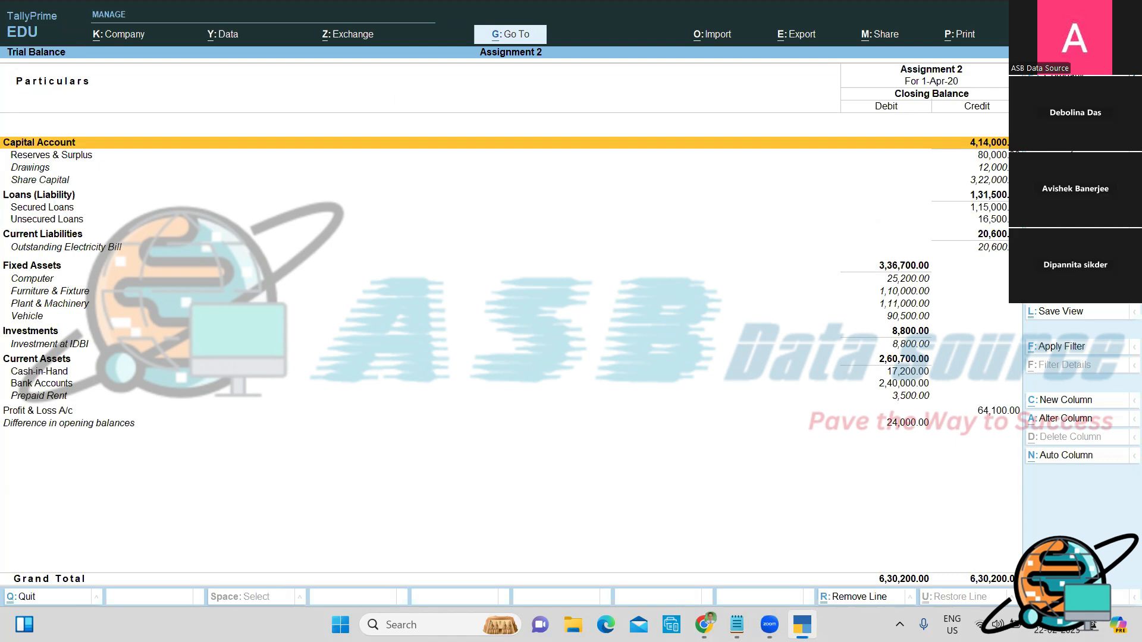
key(alt)
key(alt+Tab)
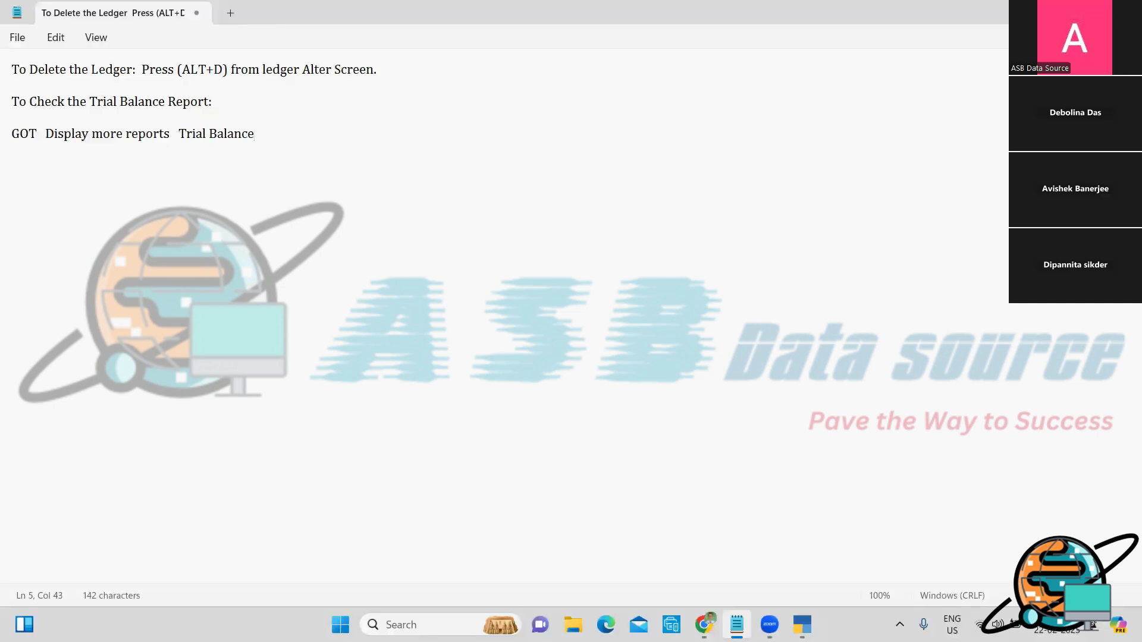
Step: Append 'Press (ALT+F1) for details.' to the Trial Balance line
text(Press (ALT+F1) for )
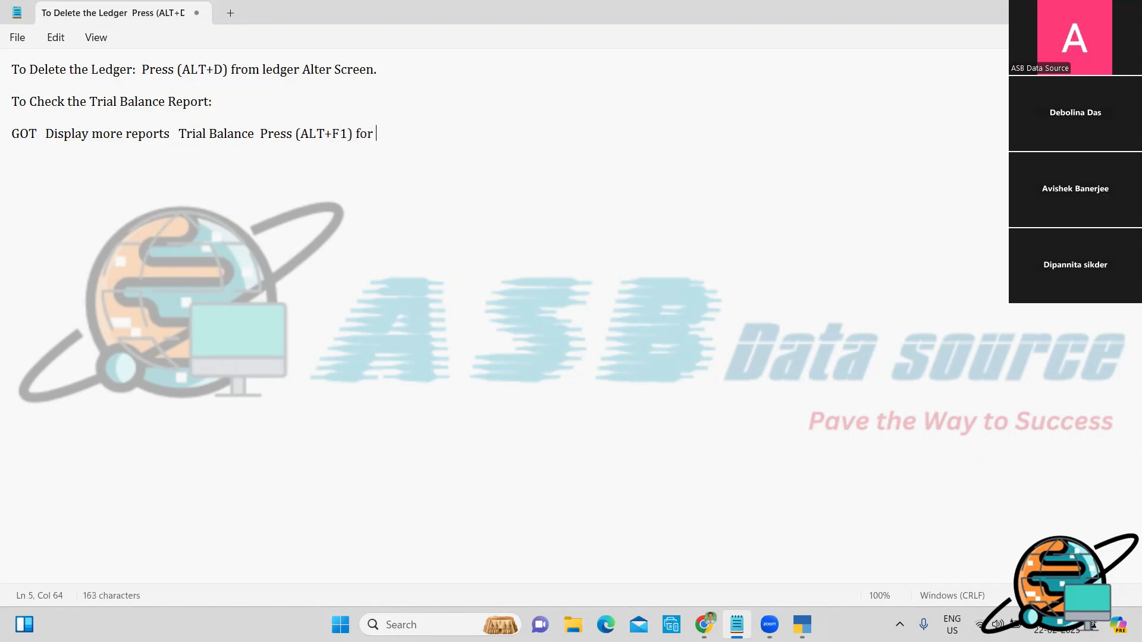
text(details.)
Step: Open the Balance Sheet in detailed view, showing every ledger and 6,30,200.00 totals
key(alt+Tab)
key(Escape)
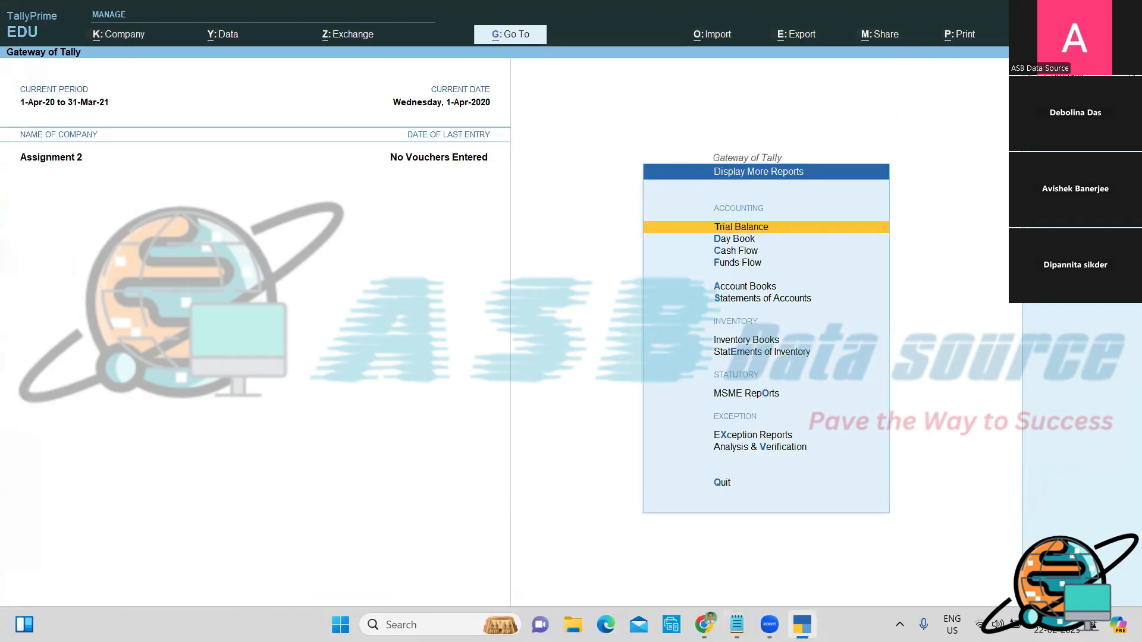
key(Escape)
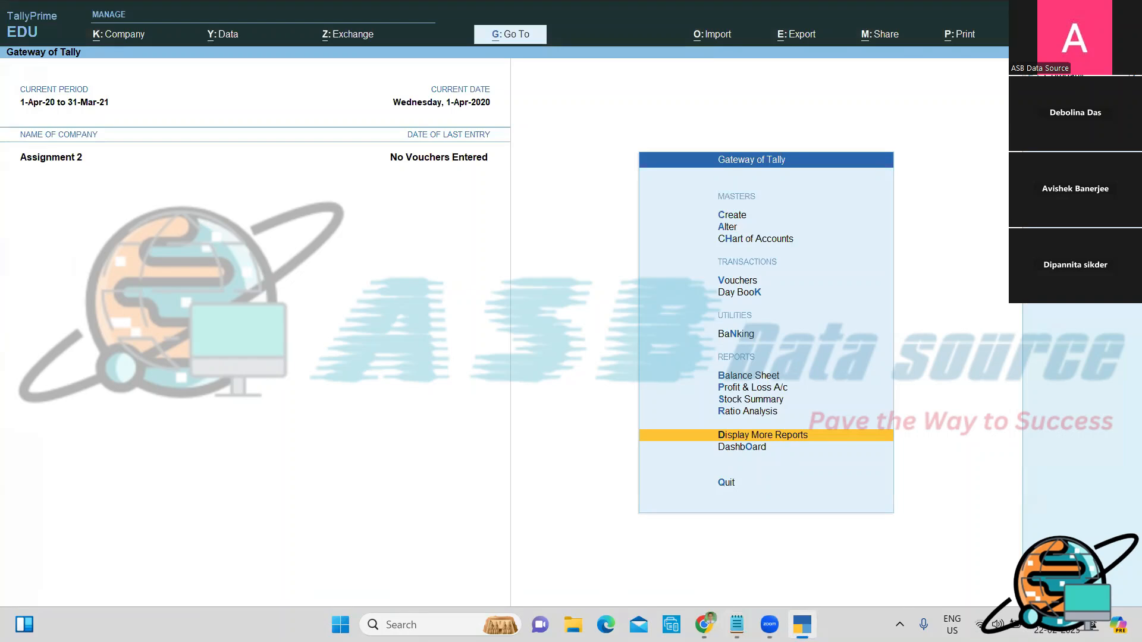
key(Up)
key(Up)
key(Up)
key(Up)
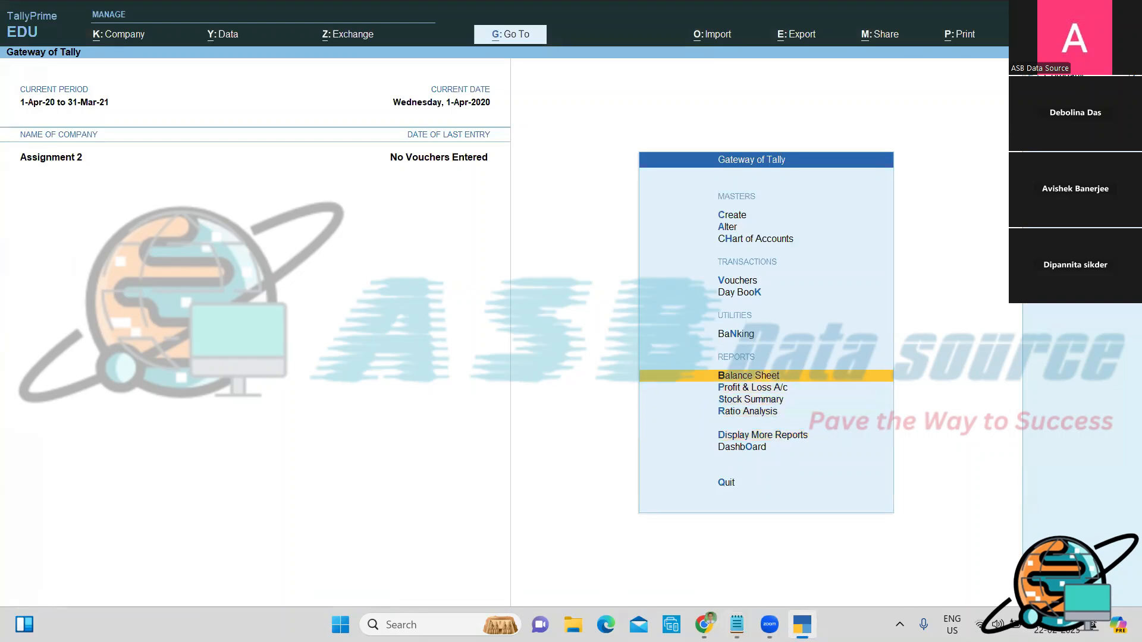
key(Return)
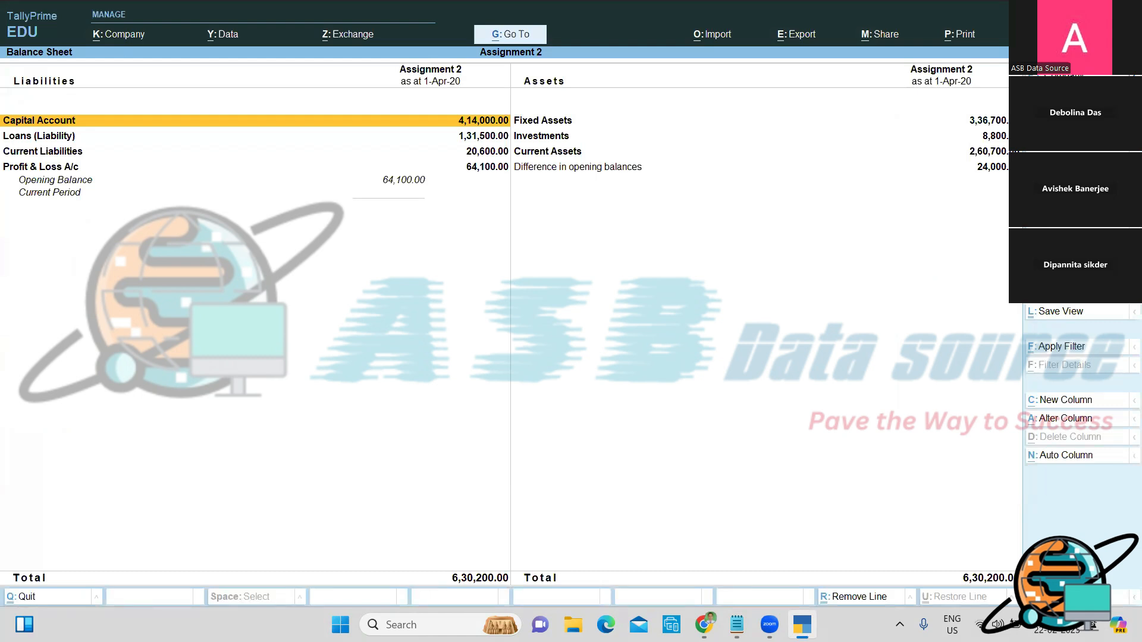
key(alt)
key(alt+F5)
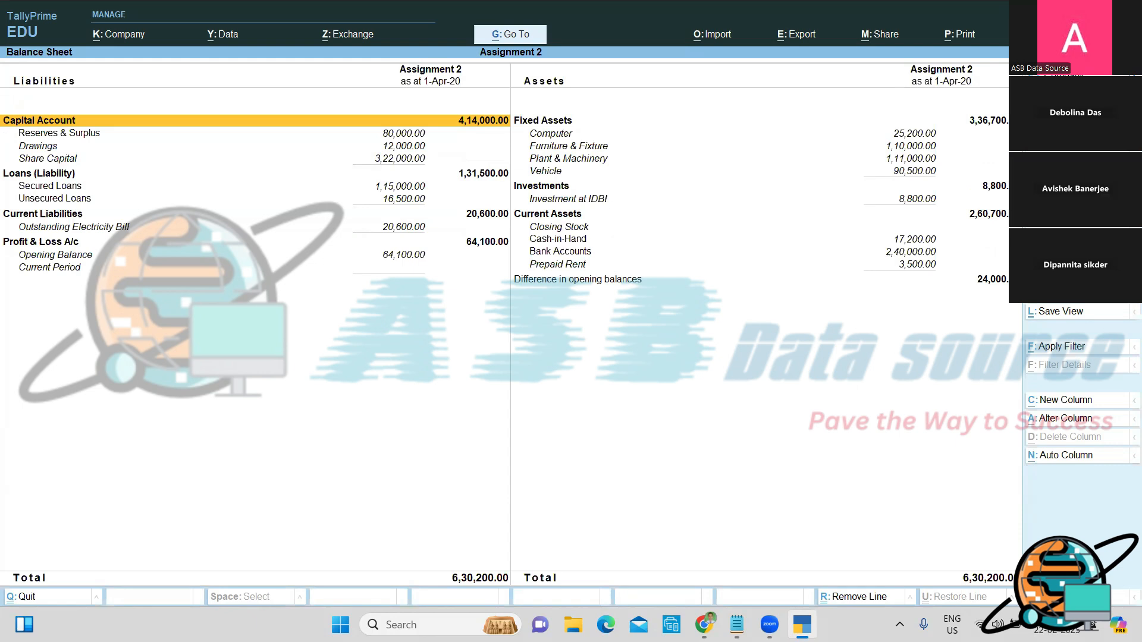
Step: Add the note 'To Check the Balance Sheet Report:' with 'GOT Balance Sheet Press (ALT+F1) for details.'
key(alt+Tab)
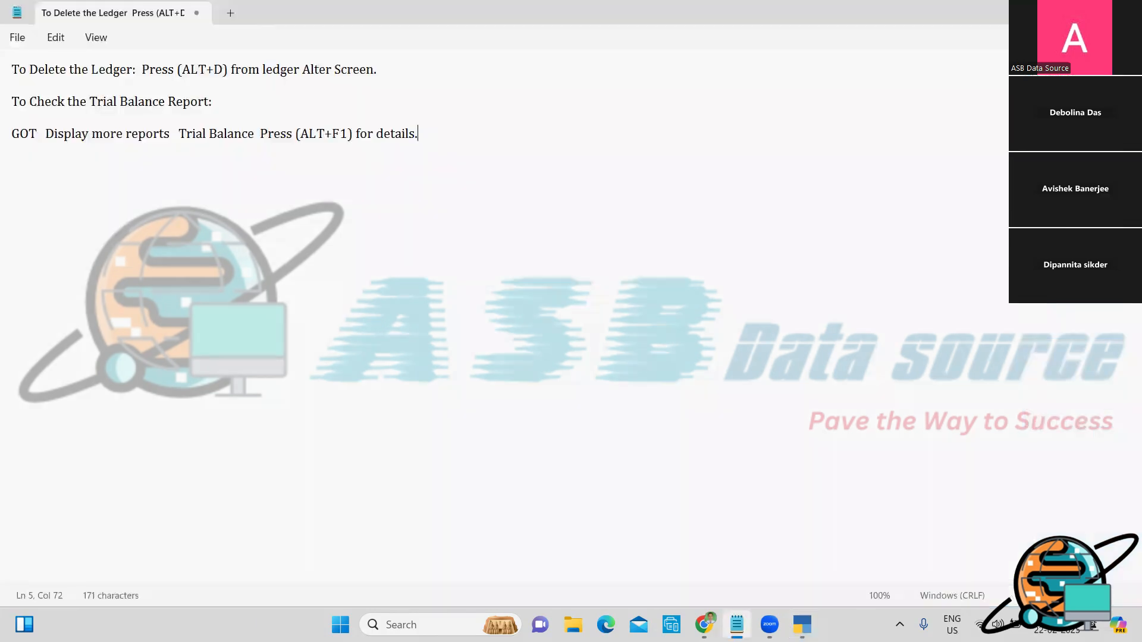
key(Return)
key(Return)
text(To Check th)
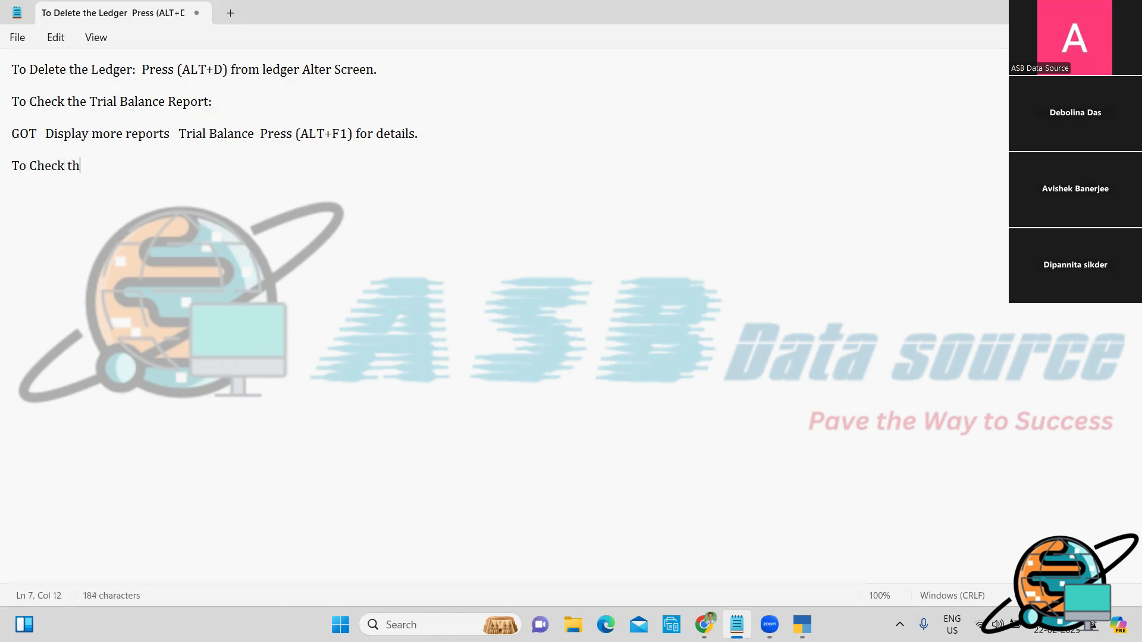
text(e Balance Sheet Re)
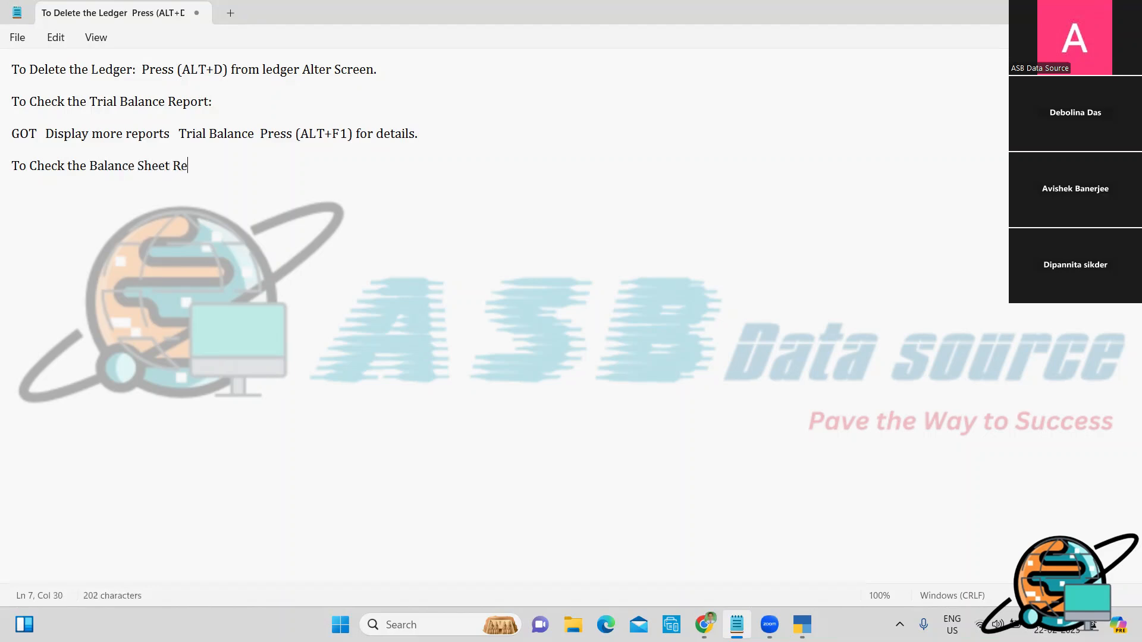
text(port:)
key(Return)
text(GOT   B)
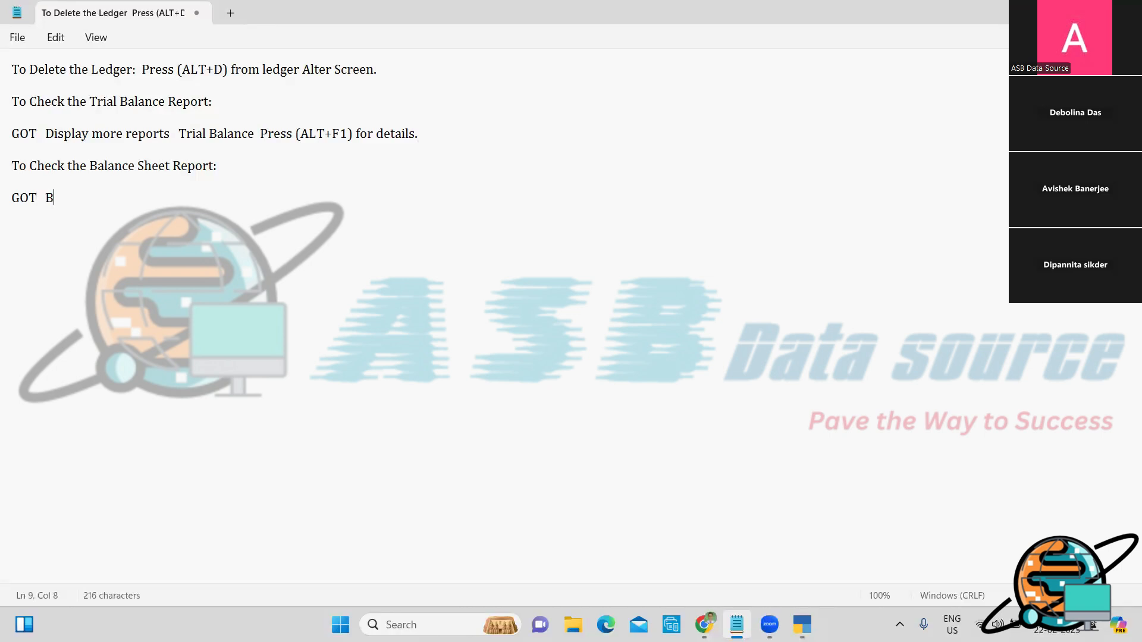
text(alance Sheet  )
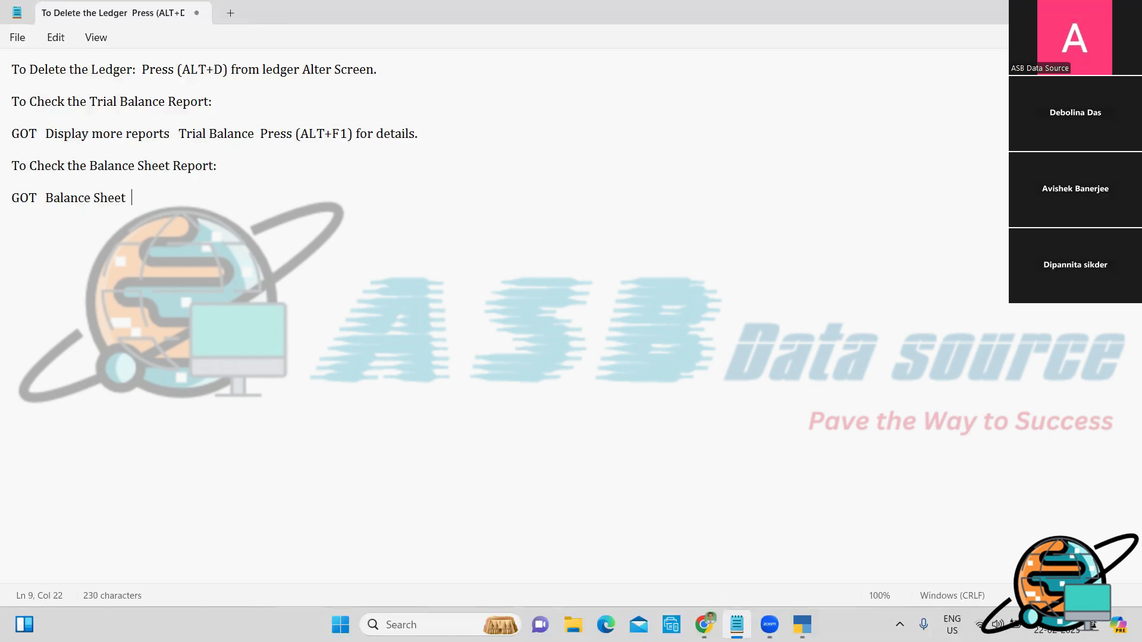
text( Press (ALT+F!)
key(BackSpace)
text(1) for )
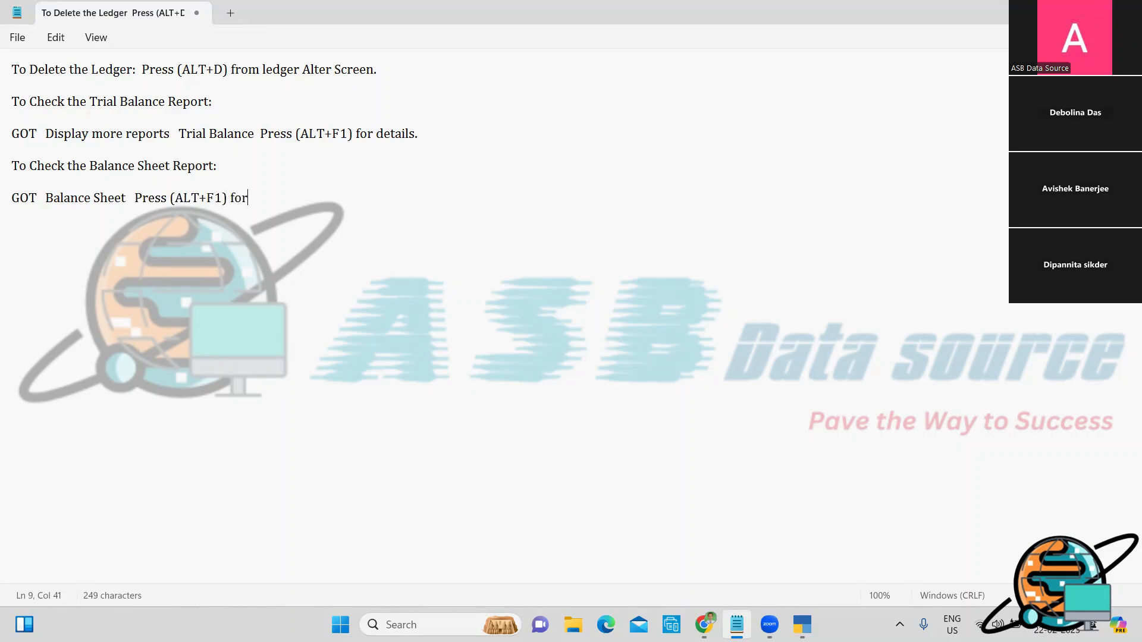
text(details.)
Step: Close TallyPrime's Balance Sheet report and come back to the Notepad notes
key(alt+Tab)
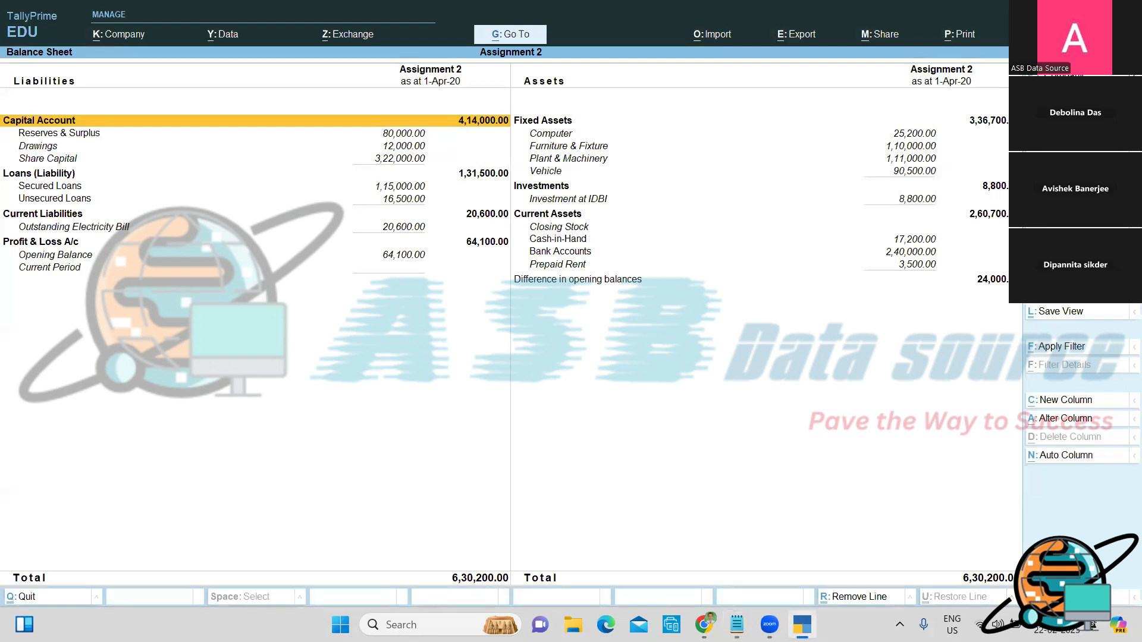
key(Escape)
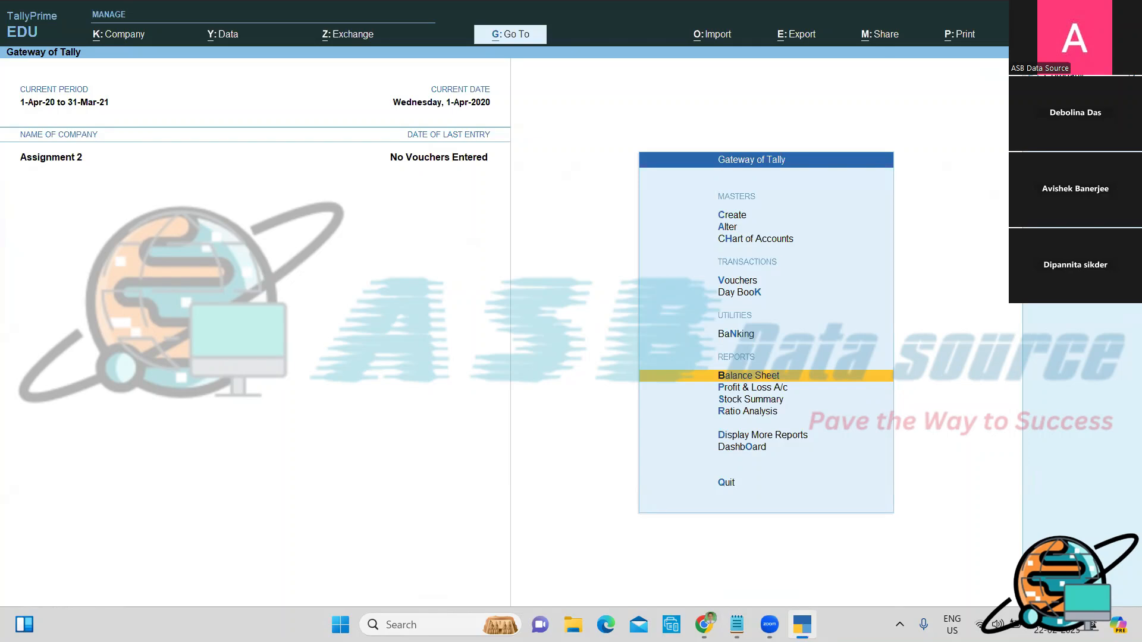
click(737, 624)
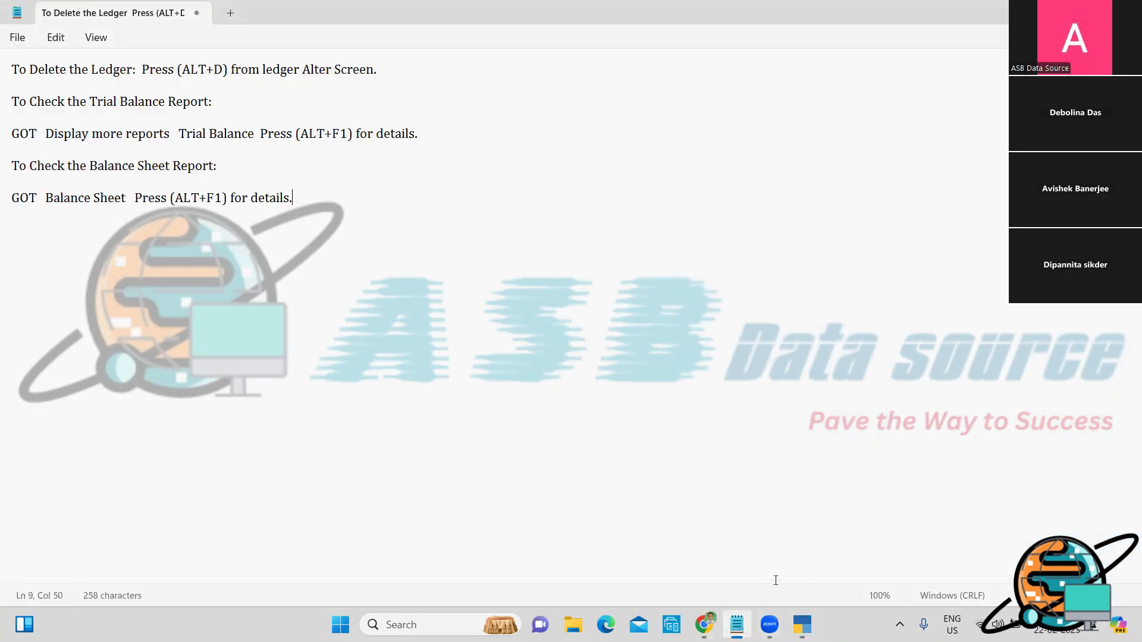
Step: Bring TallyPrime's Assignment 2 Gateway of Tally in front of Notepad with Alt+Tab
key(alt+Tab)
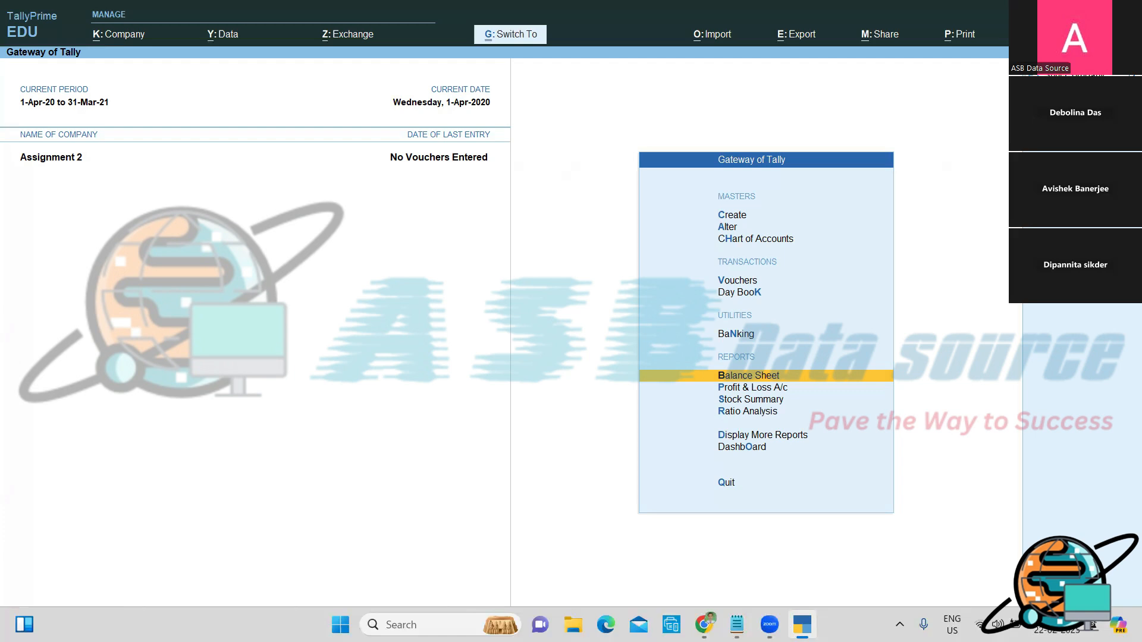
Step: Shut the Assignment 2 company with Ctrl+F3 and confirm
key(ctrl+F3)
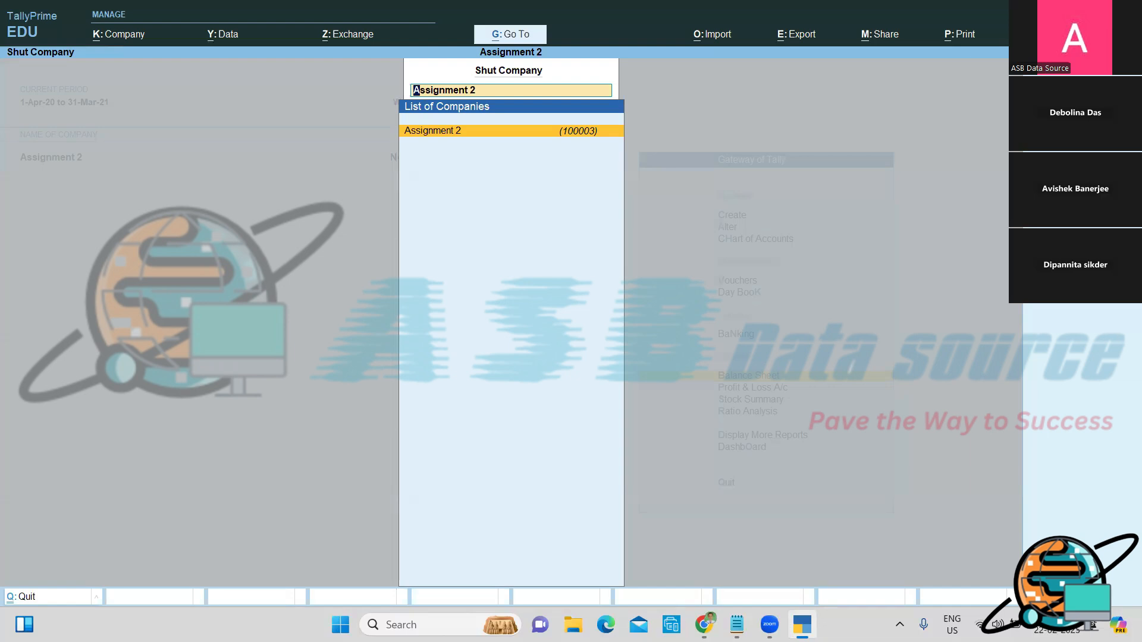
key(Return)
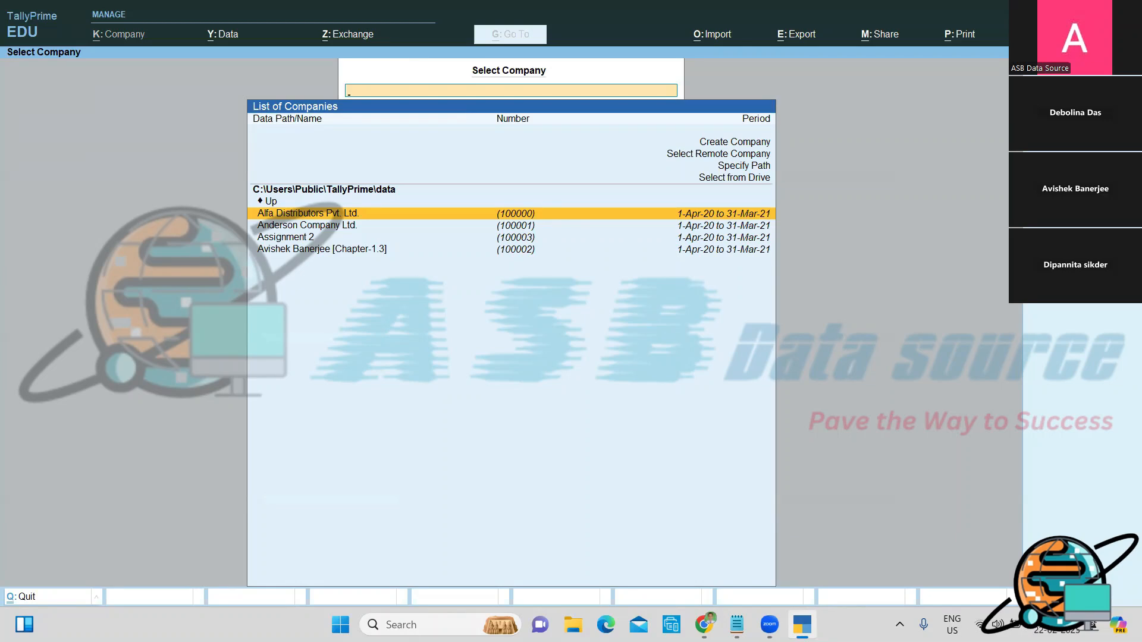
Step: Start a new company named after the owner, followed by '(Chapter 3)'
key(Up)
key(Up)
key(Up)
key(Up)
key(Up)
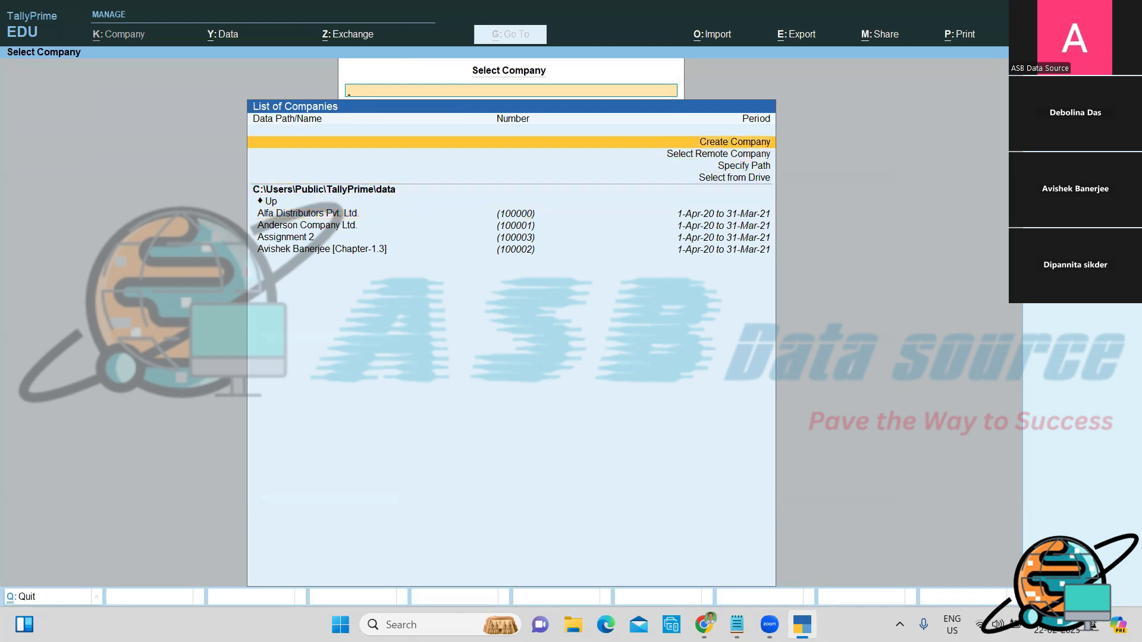
key(Return)
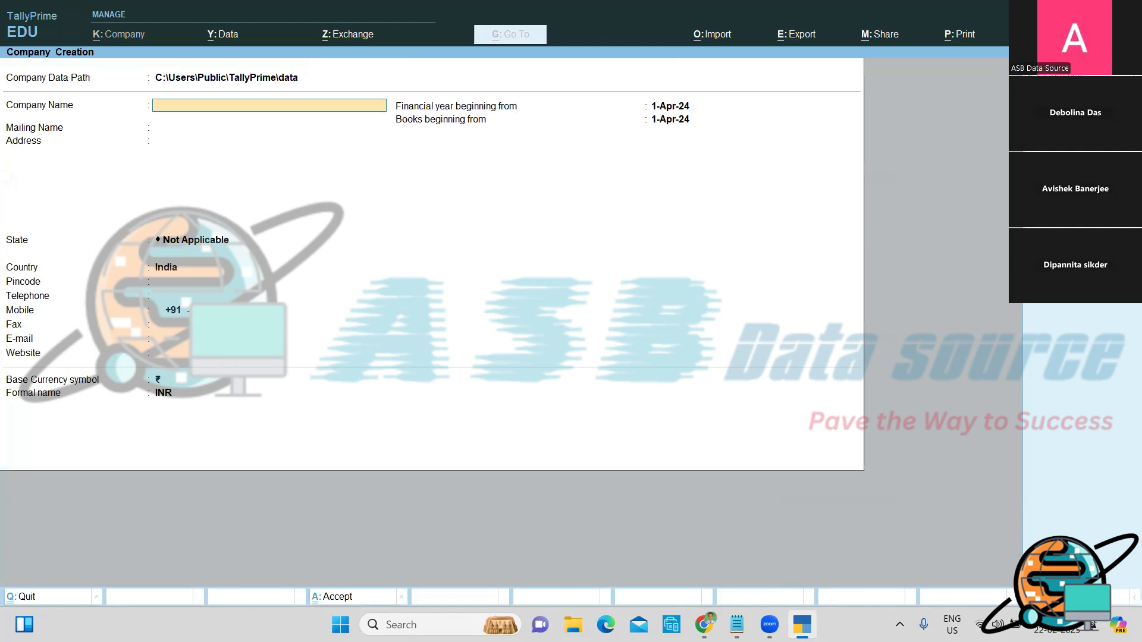
text((Chapter)
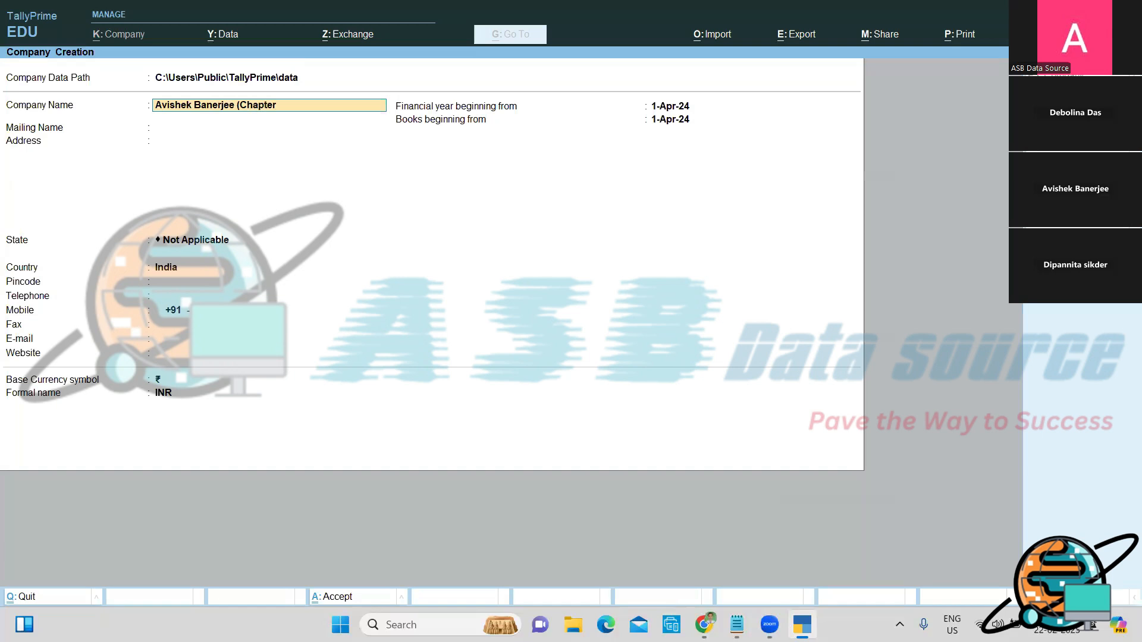
text( 3))
key(Return)
Step: Set the company's state to West Bengal and its financial year to begin 1-4-20
key(Return)
key(Return)
text(W)
key(Return)
key(Return)
key(Return)
key(Return)
key(Return)
key(Return)
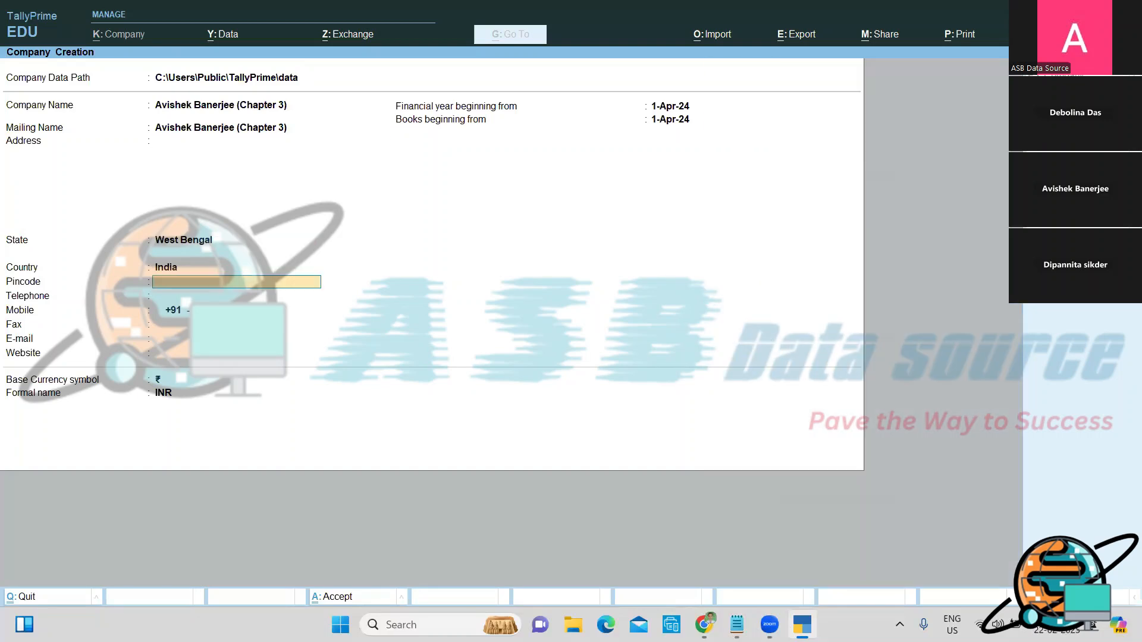
key(Return)
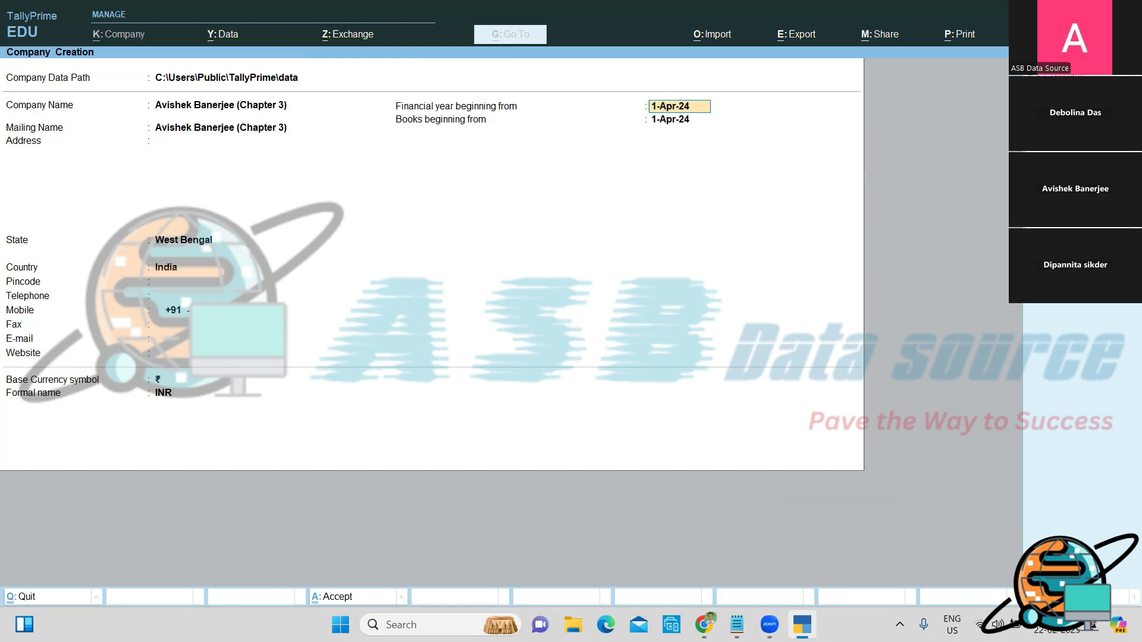
text(1-4-20)
key(Return)
key(Return)
key(Return)
key(Return)
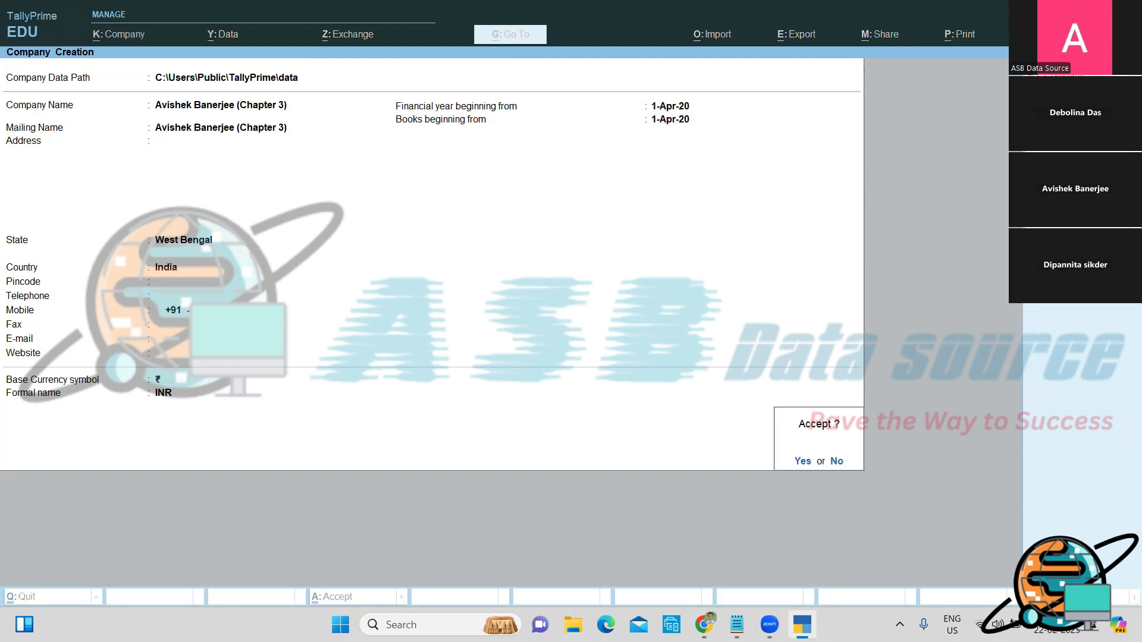
Step: Confirm the Chapter 3 company and save its features with GST disabled
key(Return)
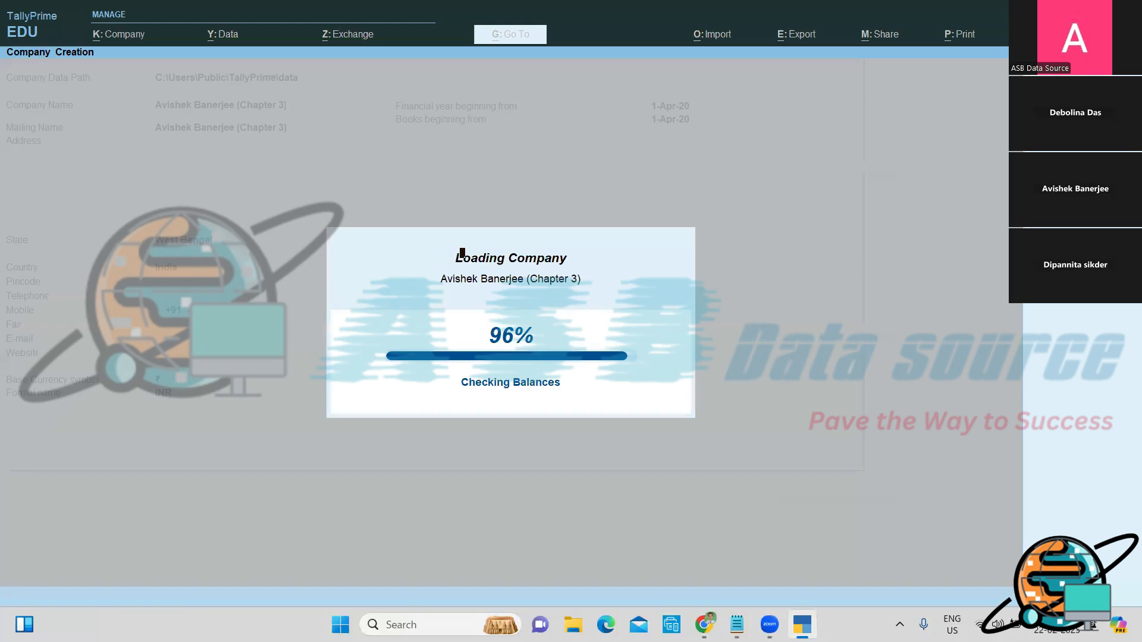
key(Return)
key(Return)
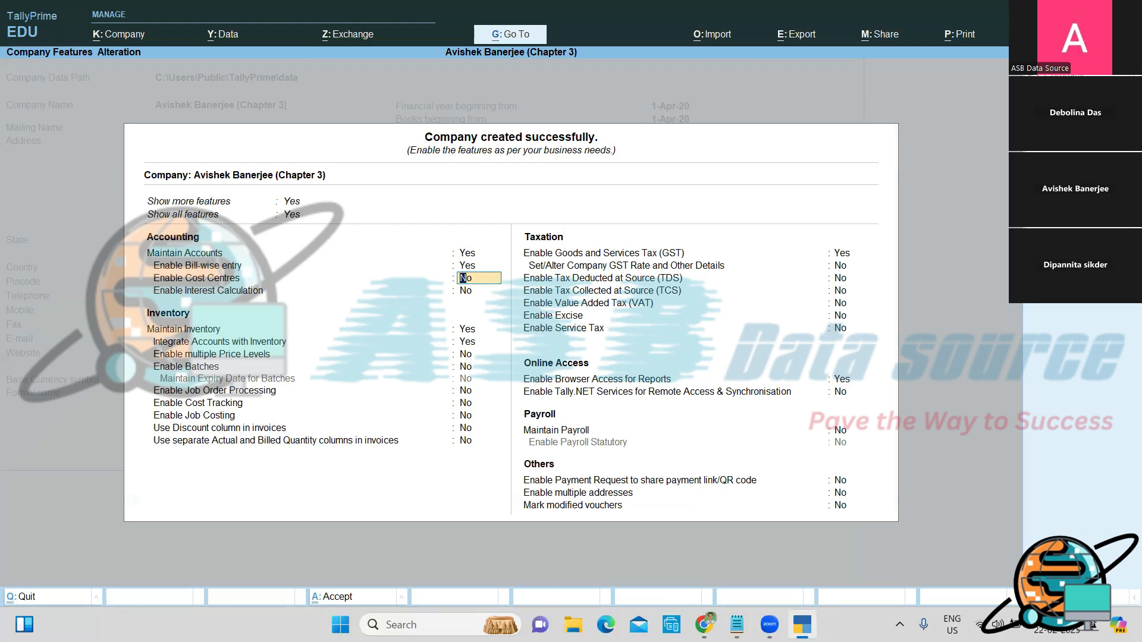
key(Return)
key(Return)
key(Return)
key(Return)
key(Return)
key(Return)
key(Return)
key(Return)
key(Return)
key(Return)
key(Return)
text(n)
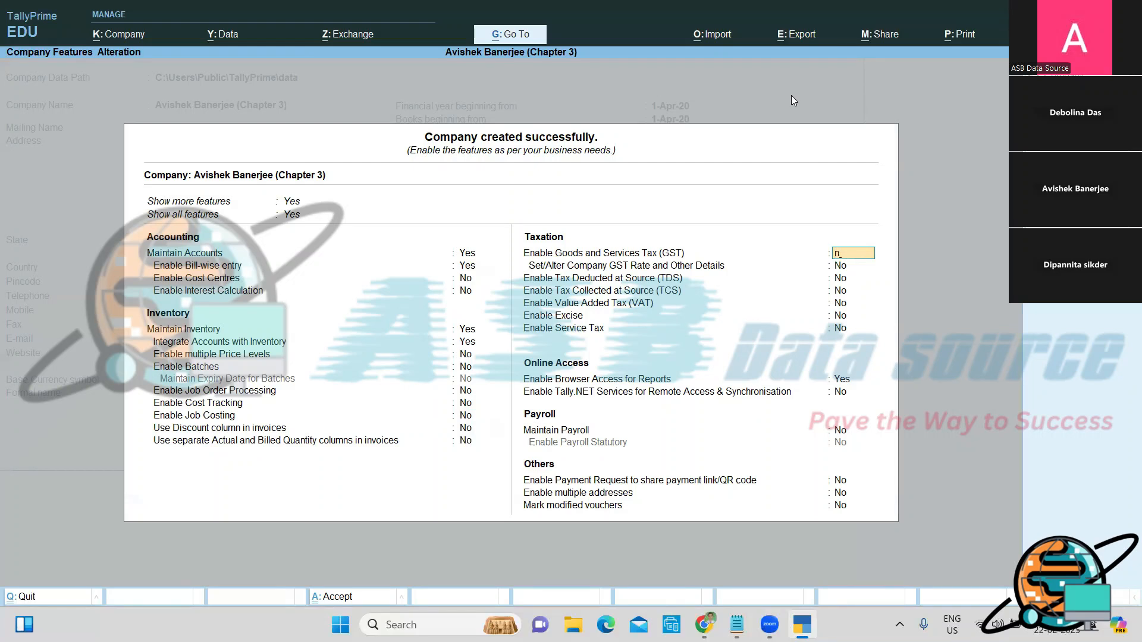
key(Return)
key(Return)
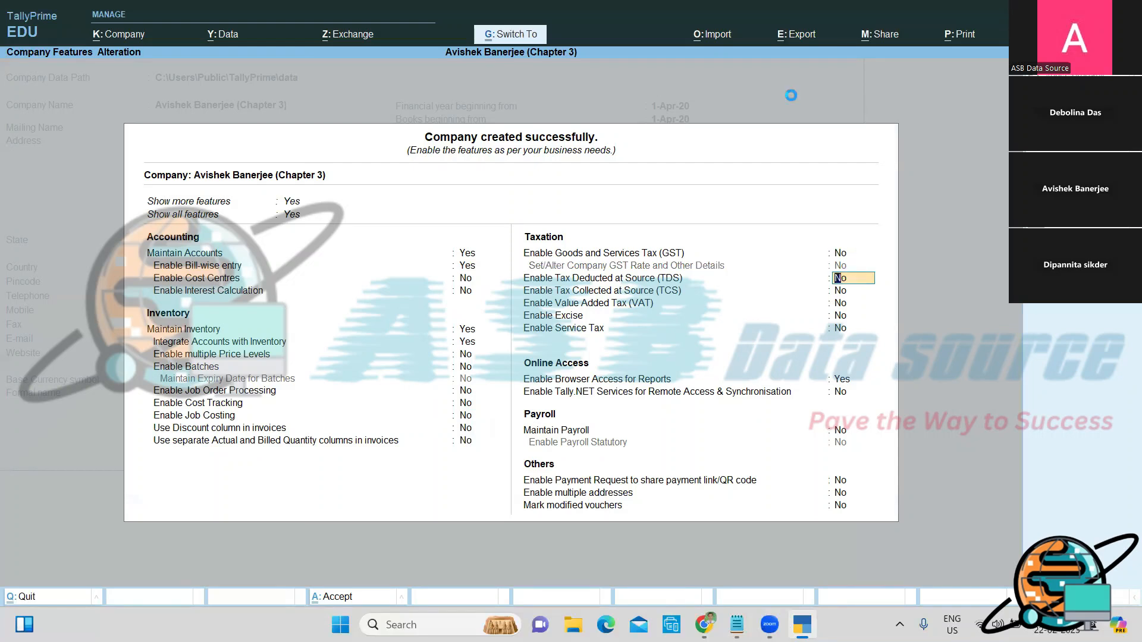
key(ctrl+a)
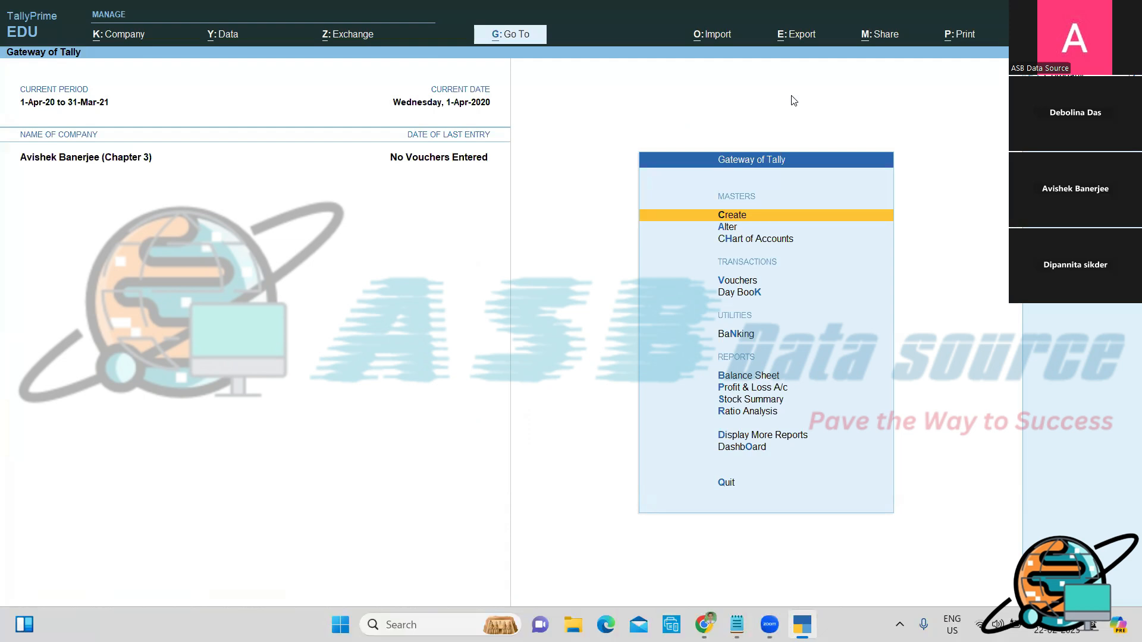
Step: Open Multi Ledger Alteration for ledgers from all groups via Chart of Accounts
key(Down)
key(Down)
key(Return)
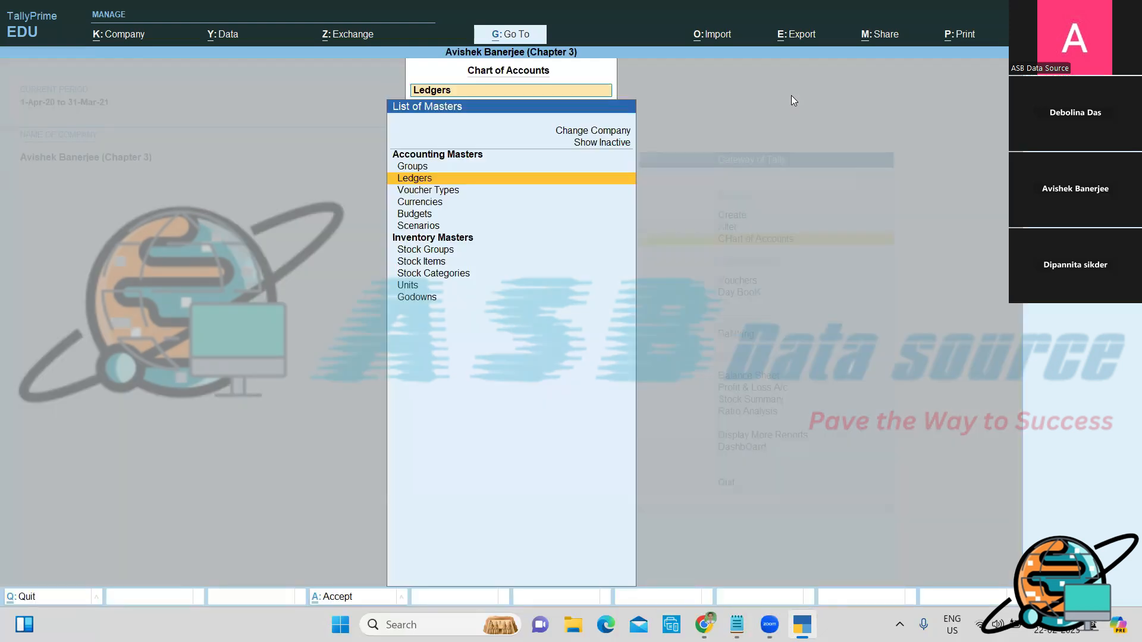
key(Return)
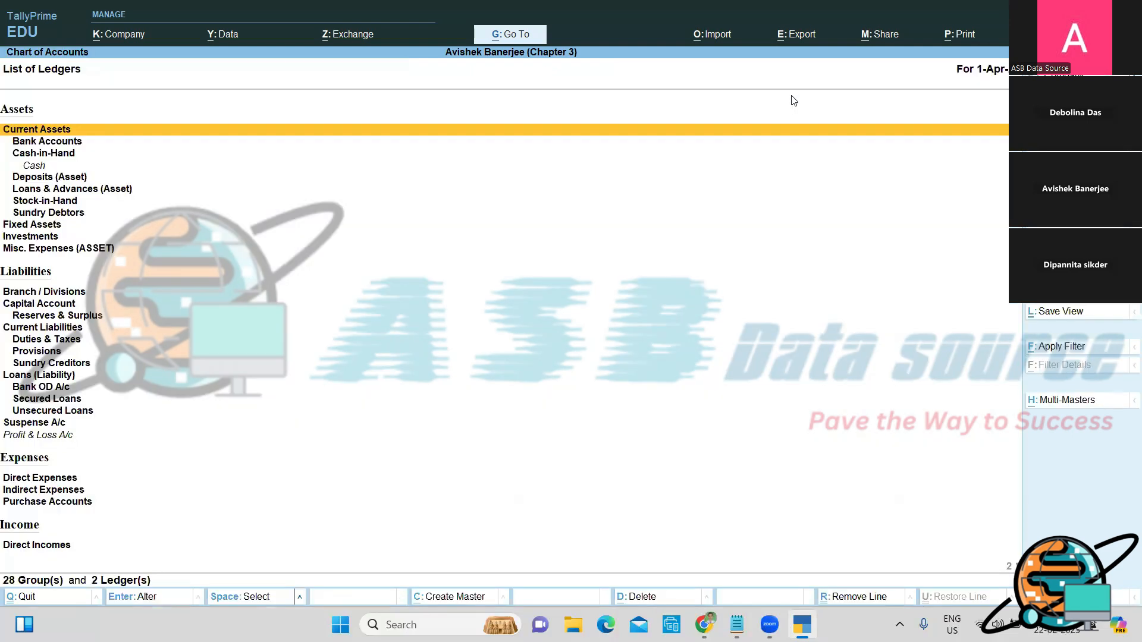
key(alt+h)
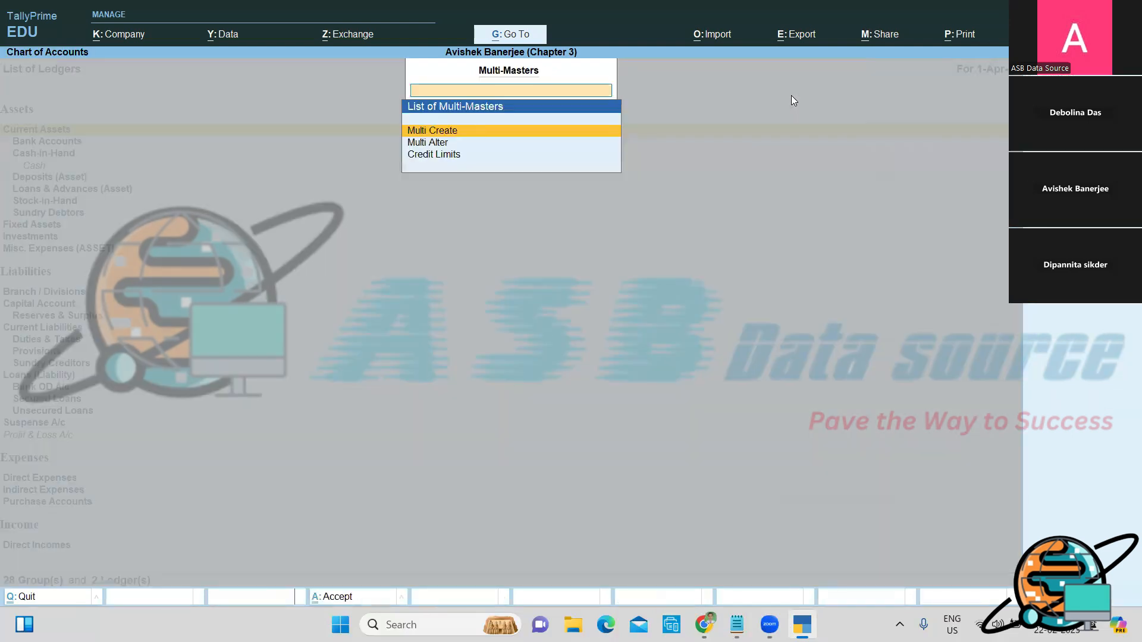
key(Down)
key(Return)
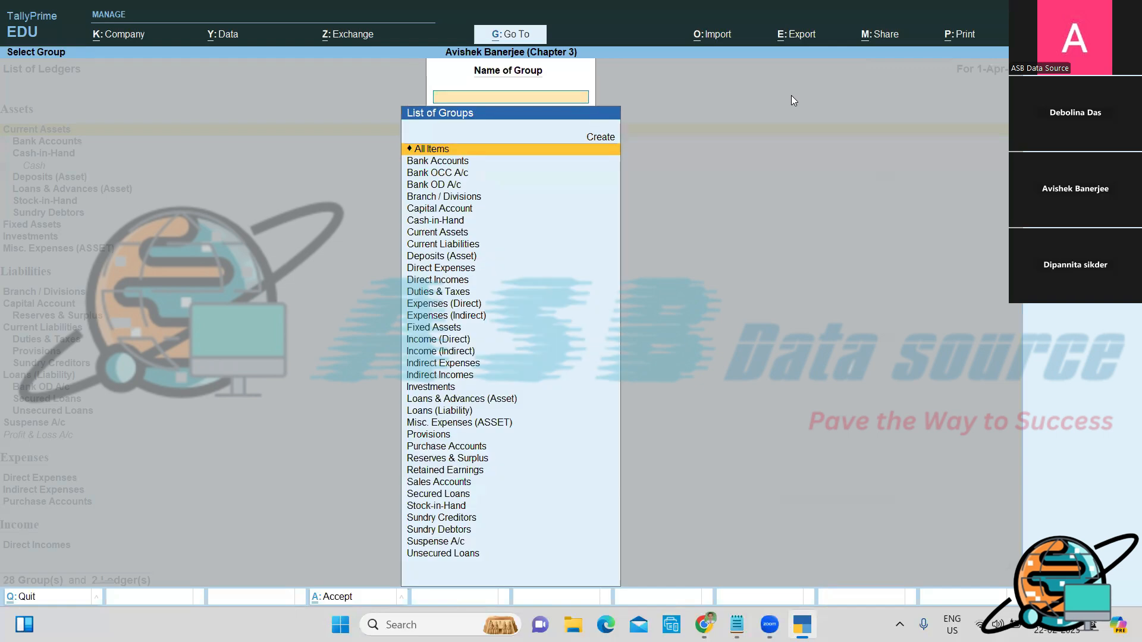
key(Return)
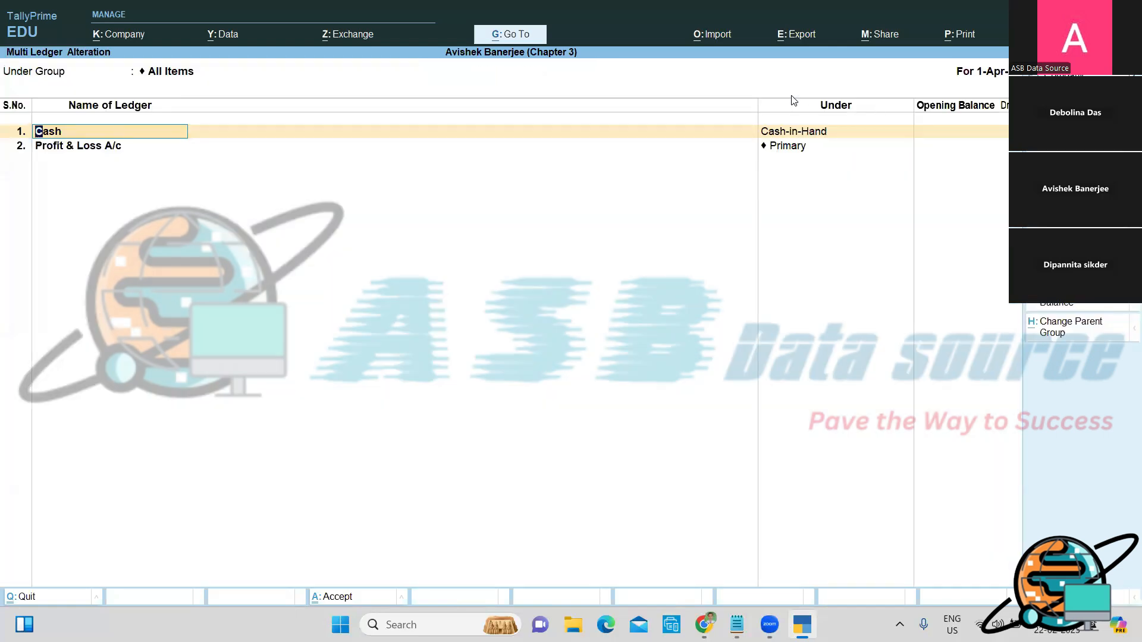
Step: Give Cash an opening balance of 15,000 Dr
key(Return)
key(Return)
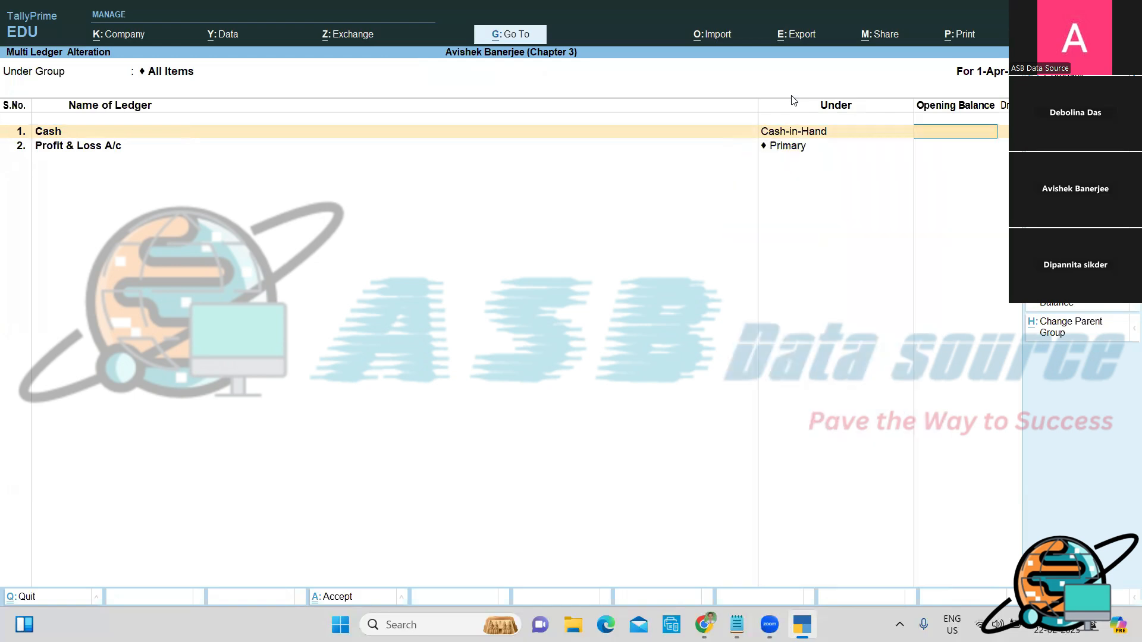
text(15000)
key(Return)
key(Return)
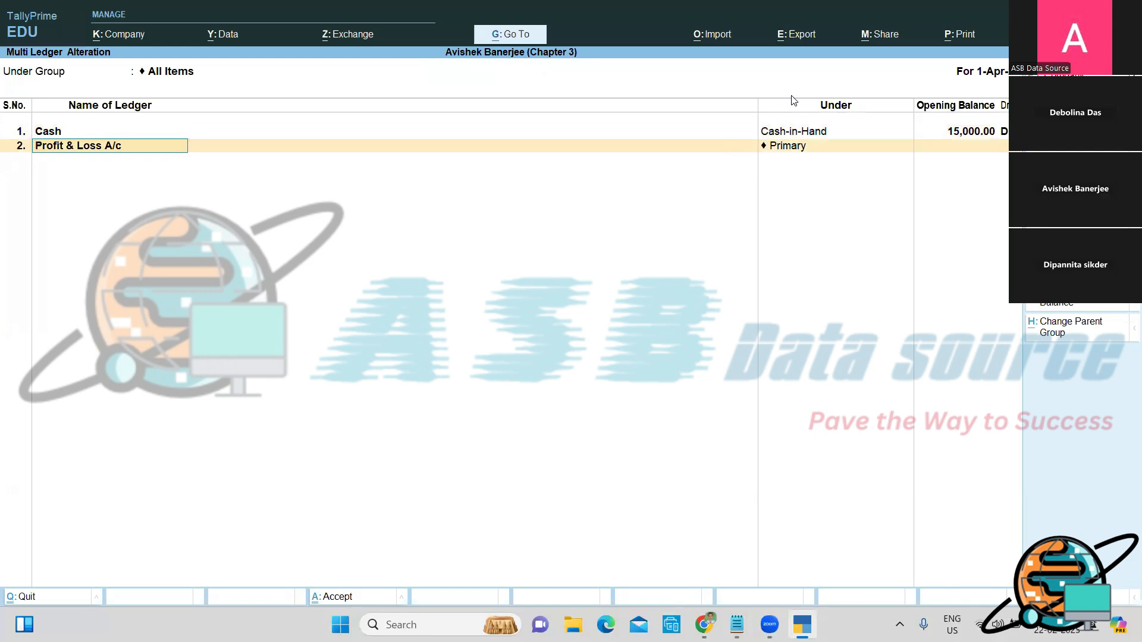
key(Return)
Step: Add Corporation Bank under Bank Accounts with a 2,50,000 Dr opening balance
key(Return)
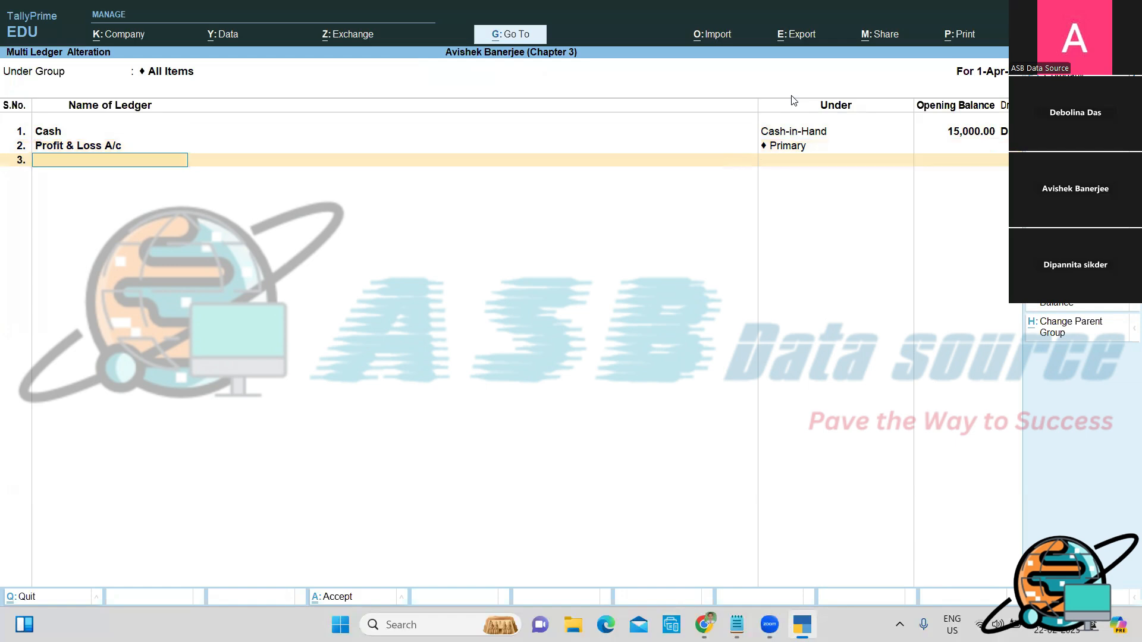
text(Corporation Bank)
key(Return)
text(b)
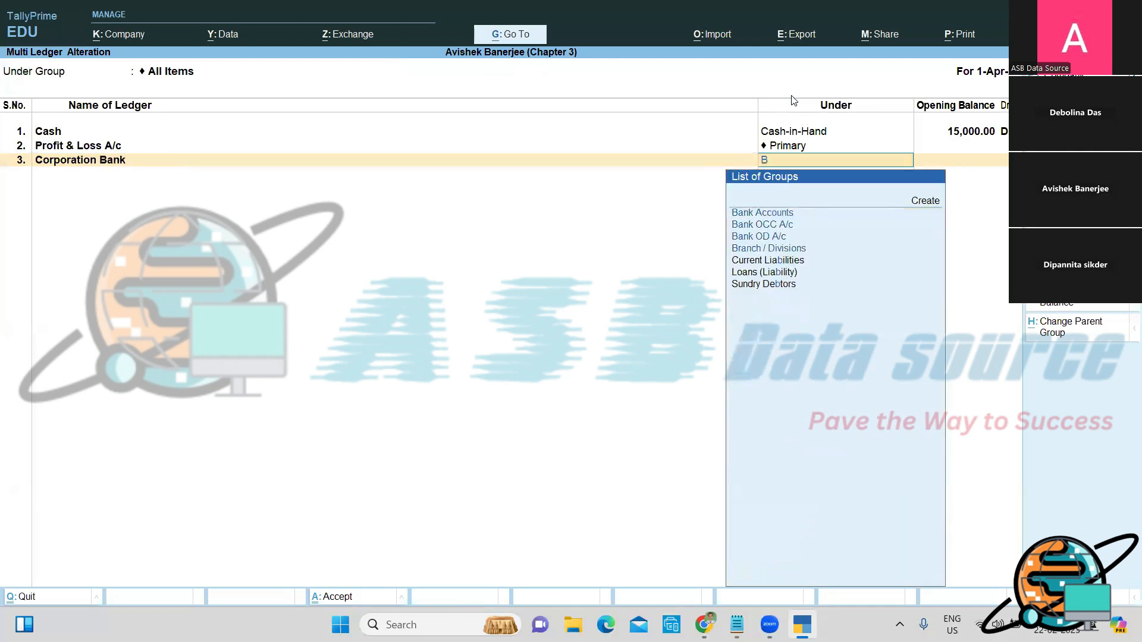
key(Return)
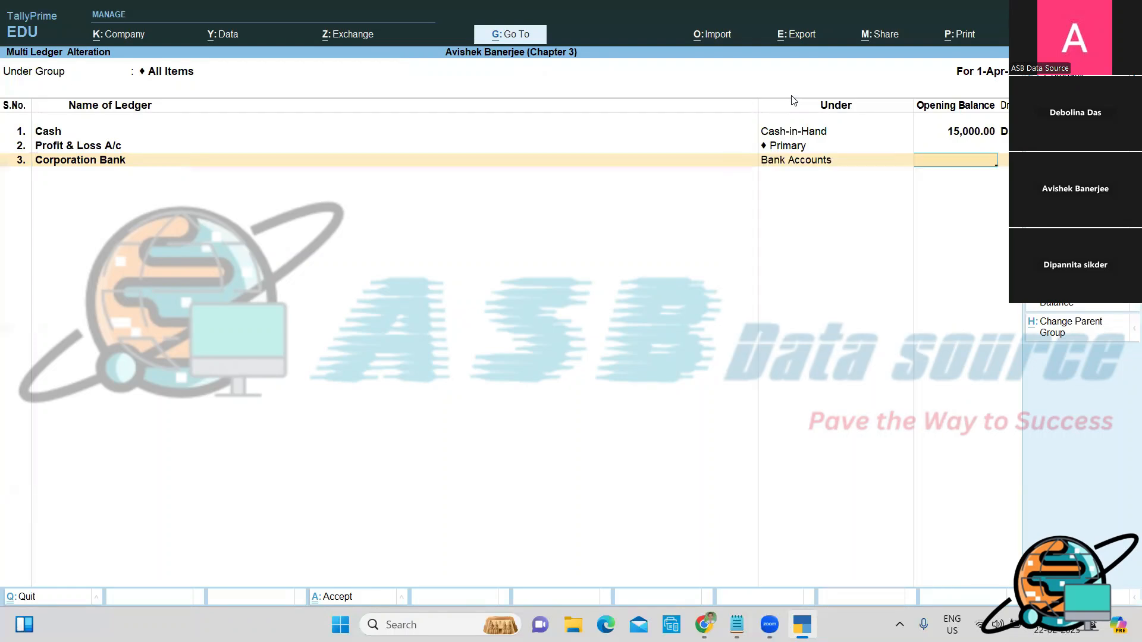
text(250000)
key(Return)
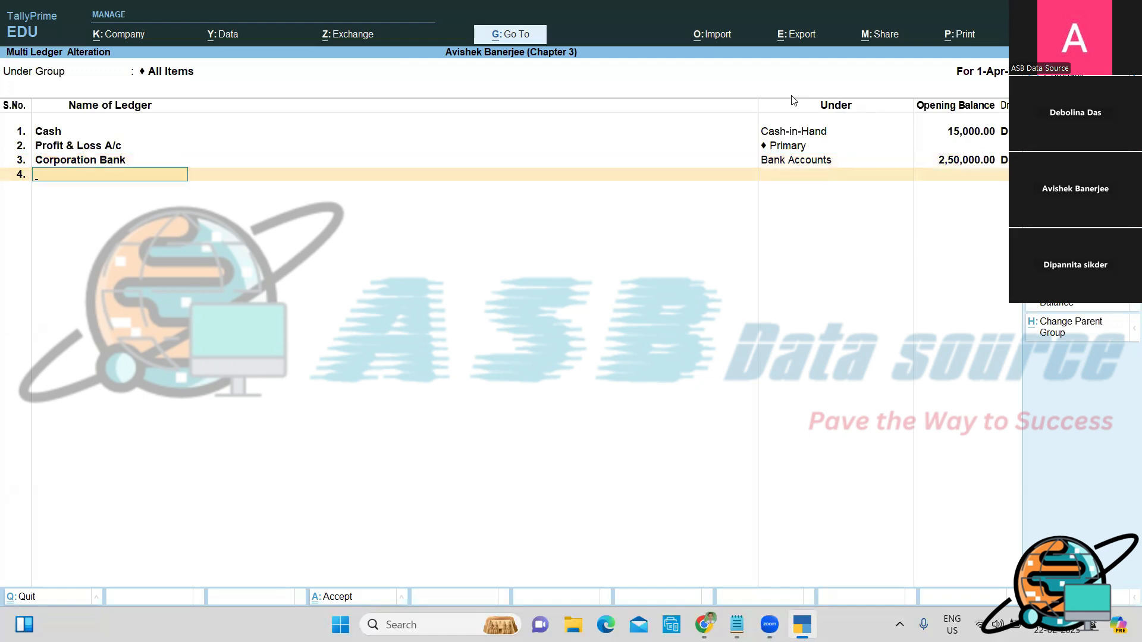
Step: Add Machinery under Fixed Assets with a 1,20,000 opening balance
text(Machinery)
key(Return)
text(fix)
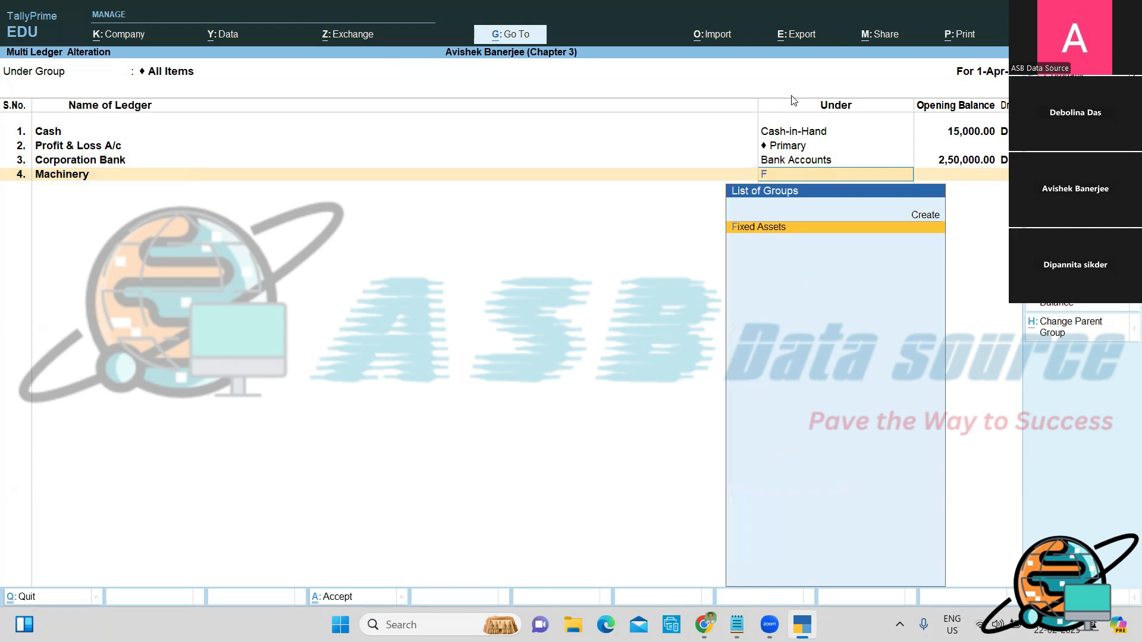
key(Return)
text(1,20,000)
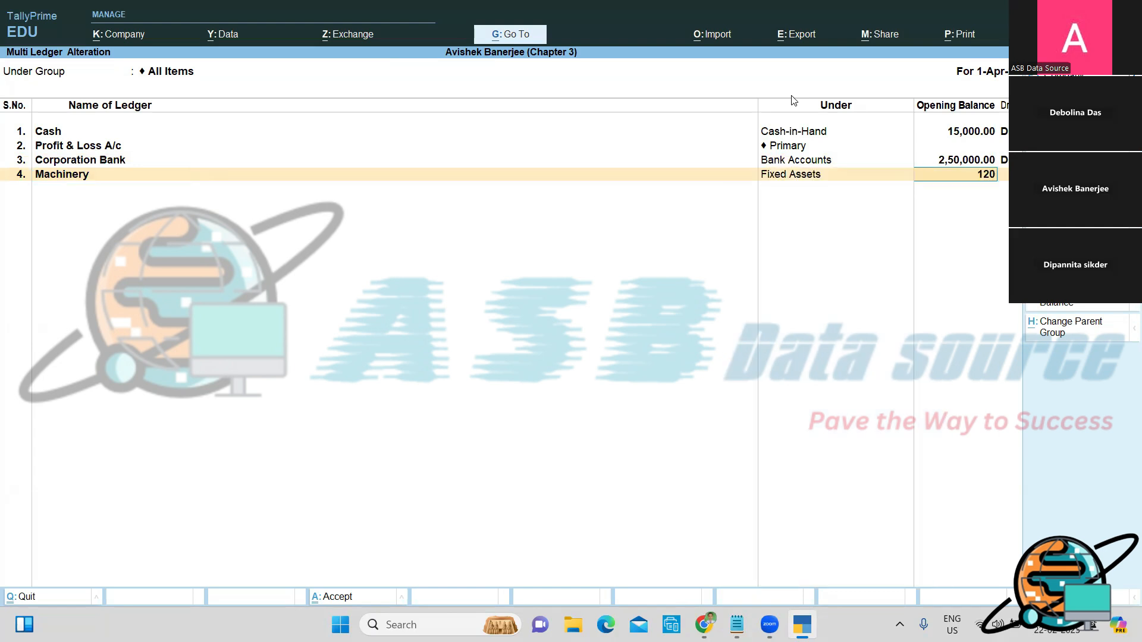
key(Return)
key(Return)
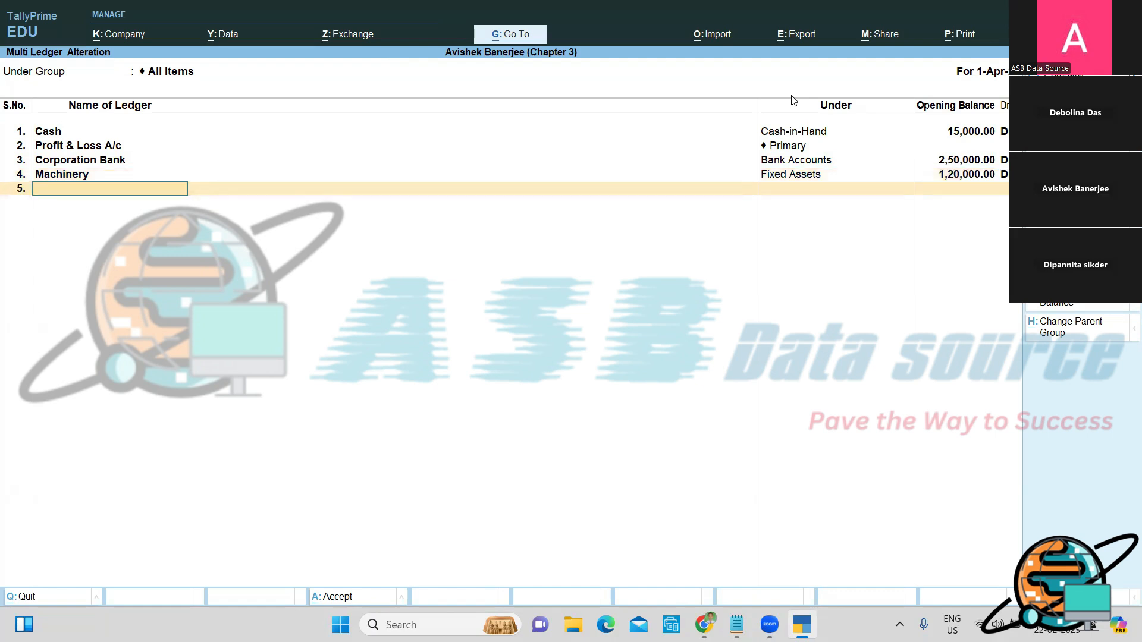
Step: Add Loan From ICICI Bank under Secured Loans with a 1,60,000 Cr balance
text(Loan From ICICI Bank)
key(Return)
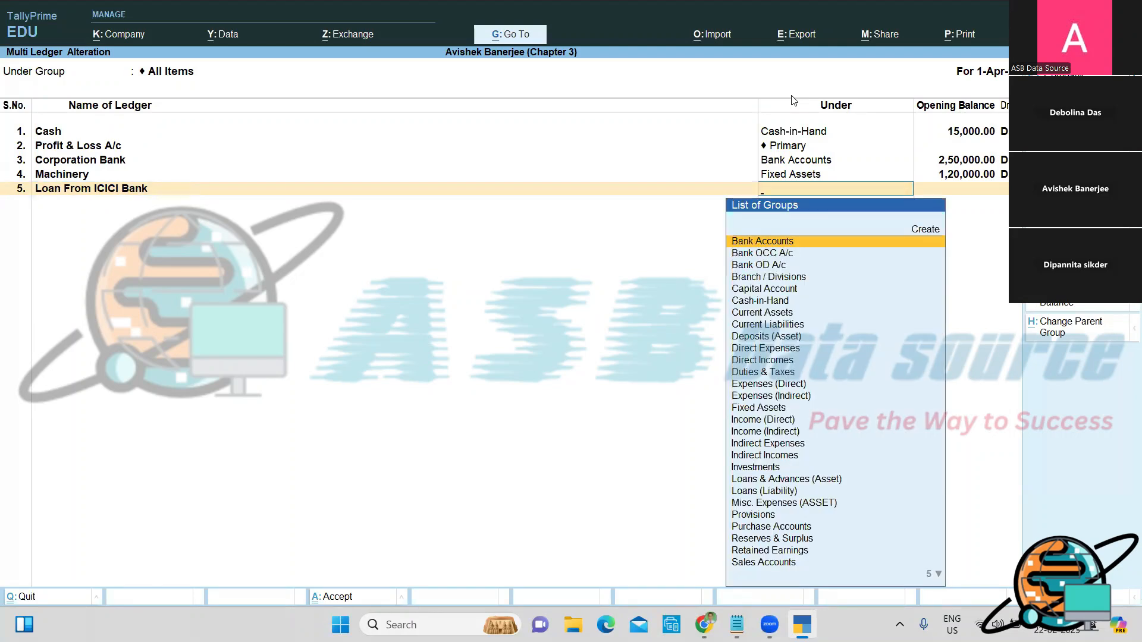
text(S)
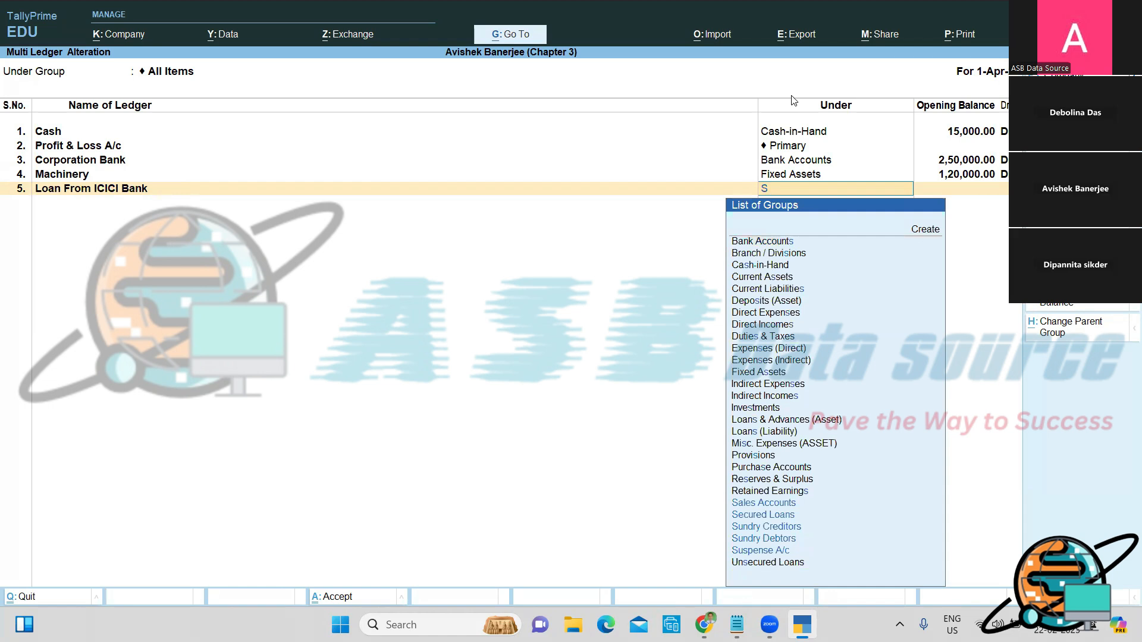
text(e)
key(Return)
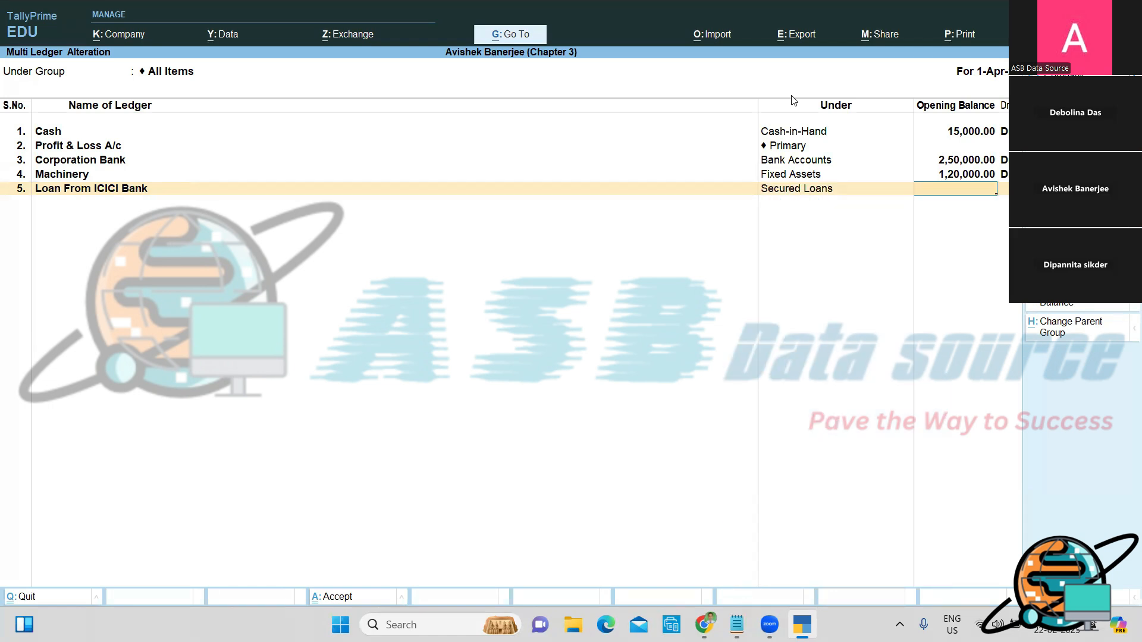
text(160000)
key(Return)
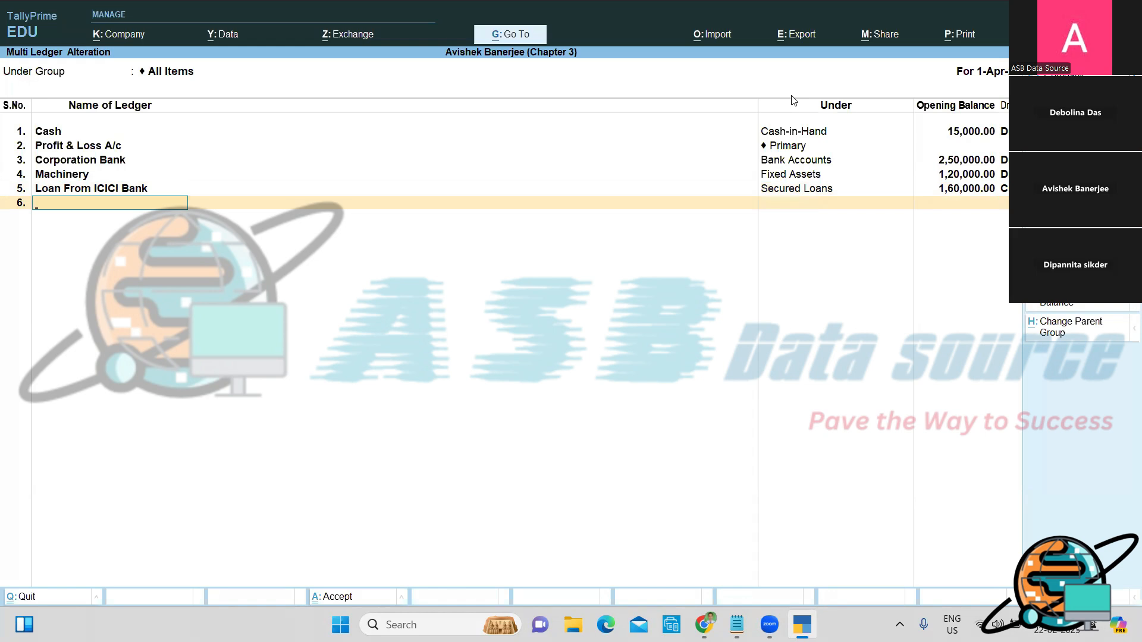
Step: Add Outstanding Electricity Bill under Current Liabilities at 20,600 Cr
text(Outstanding Electricity)
text(Bil)
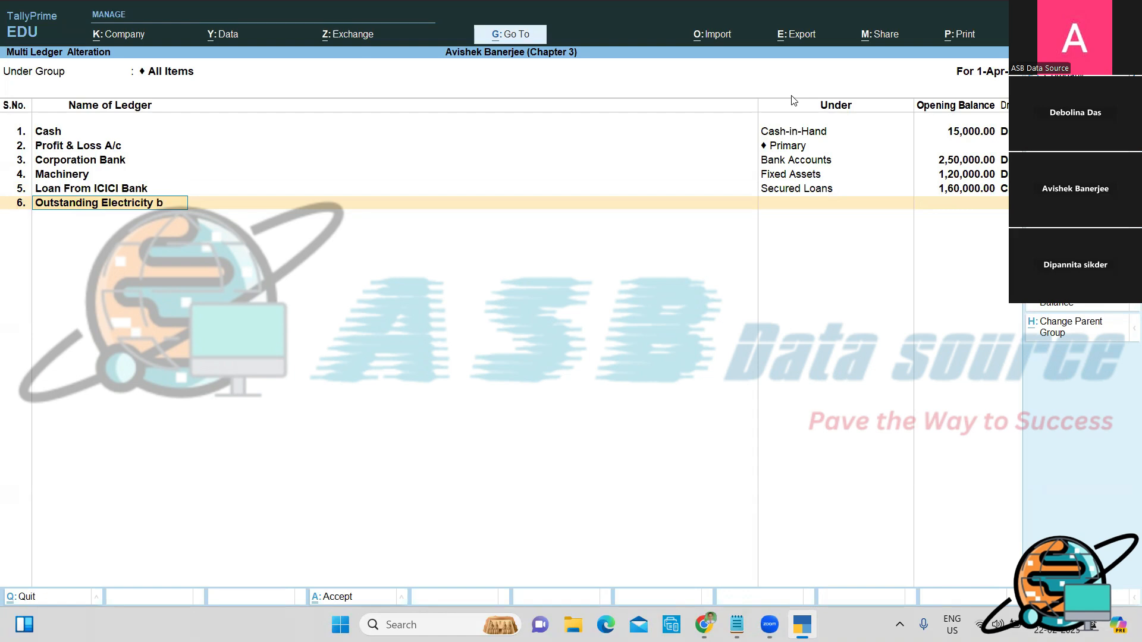
text(l)
key(Return)
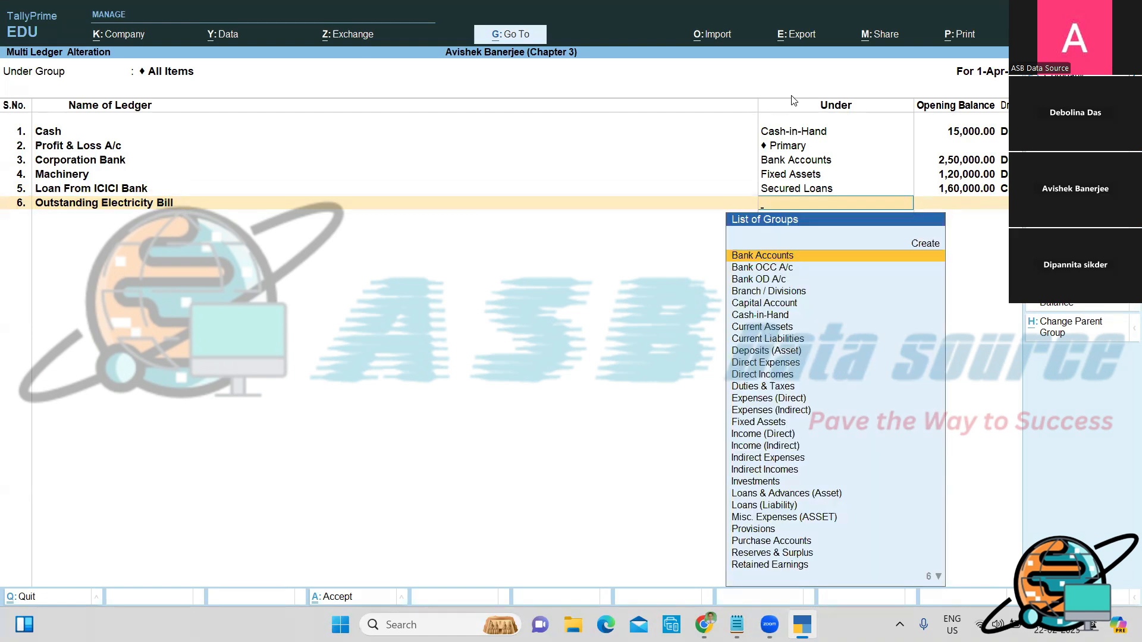
text(C)
key(Down)
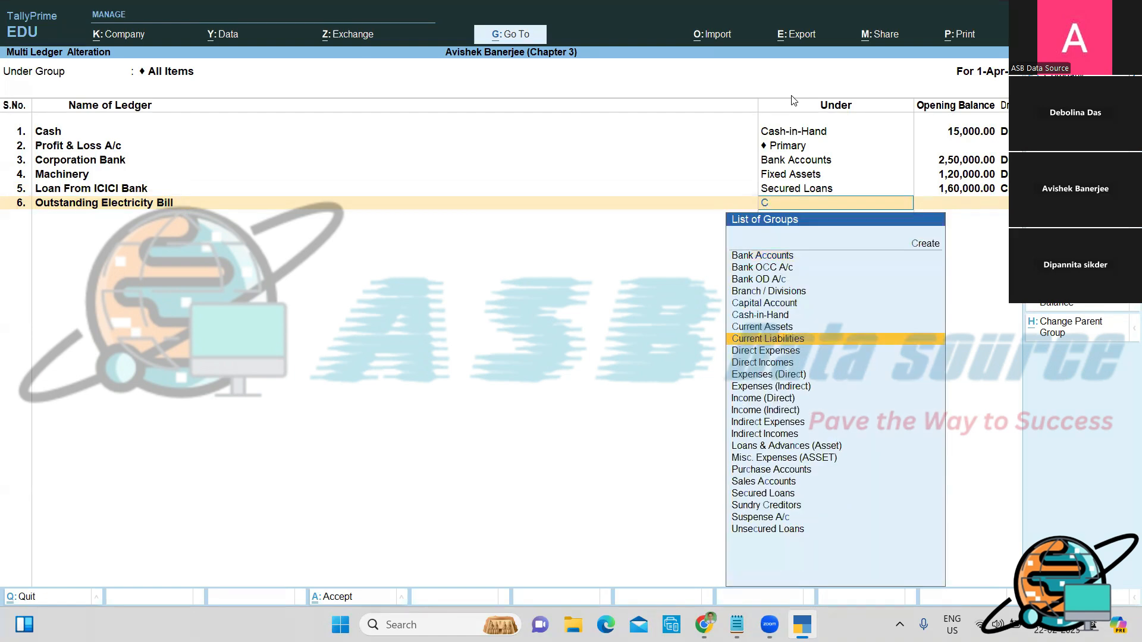
key(Return)
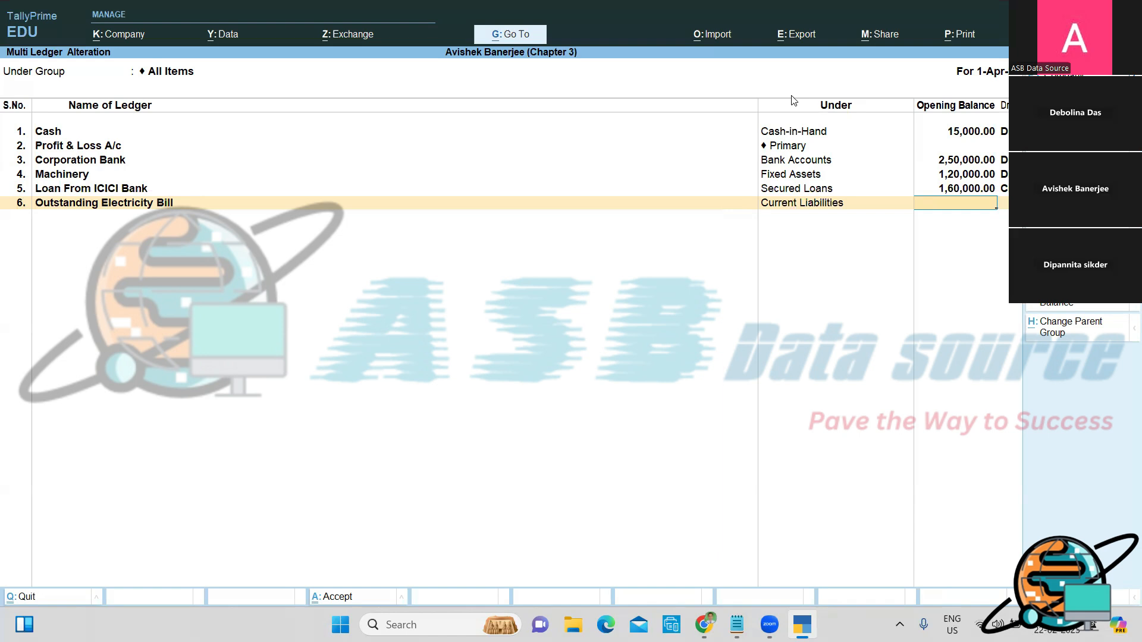
text(20,6)
text(00)
key(Return)
key(Return)
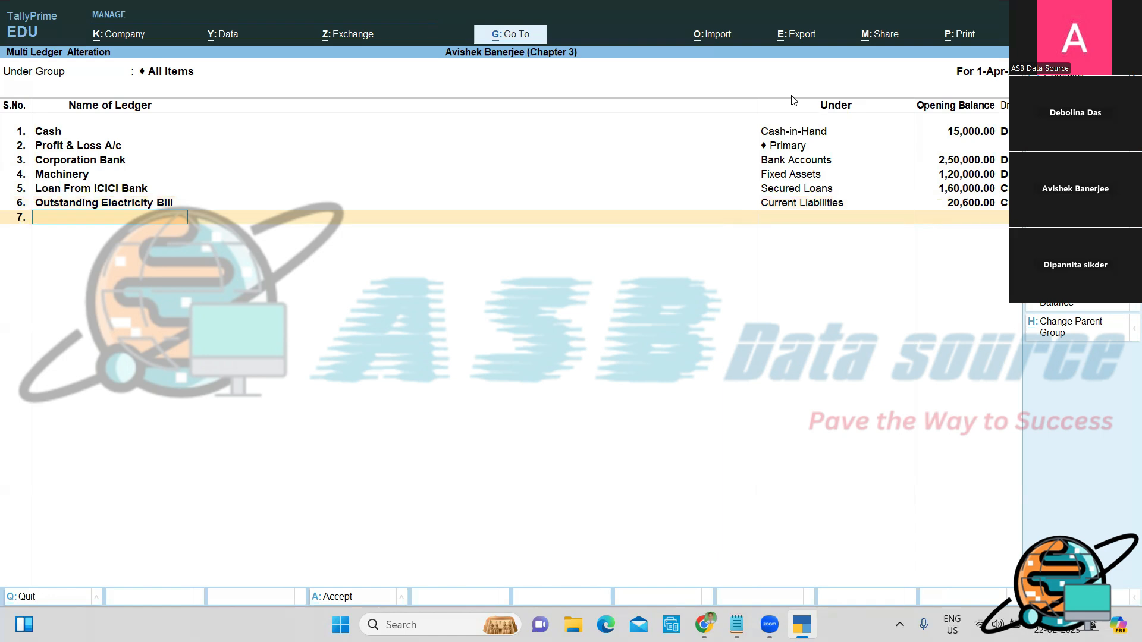
Step: Add M/s Chase Enterprise under Sundry Debtors with a 1,25,000 opening balance
text(M/s Chase Enterprise)
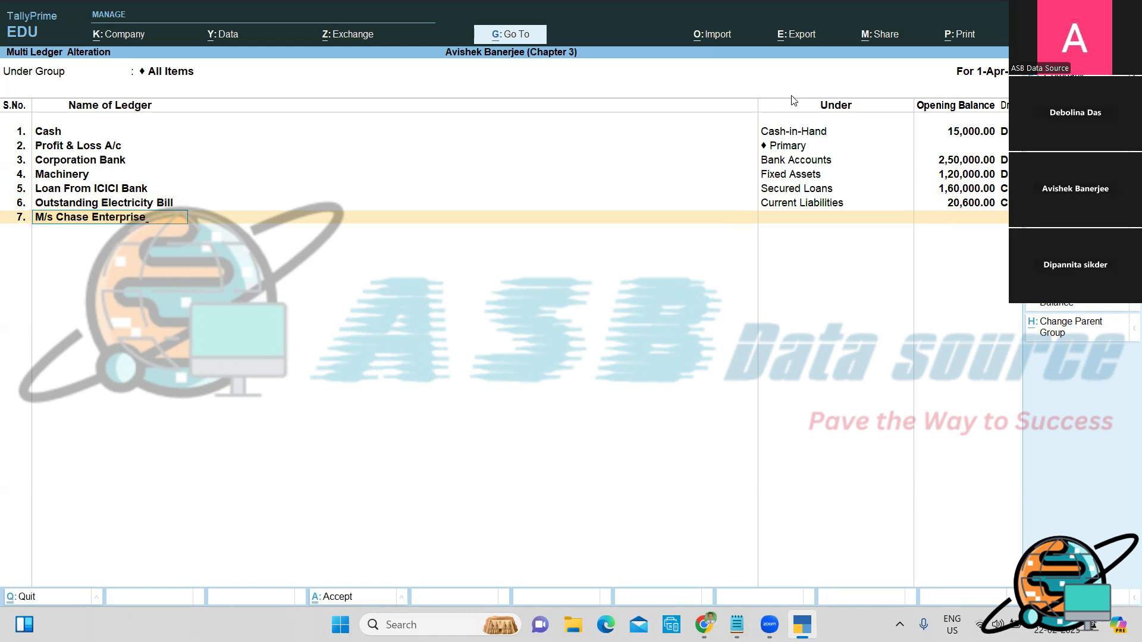
key(Return)
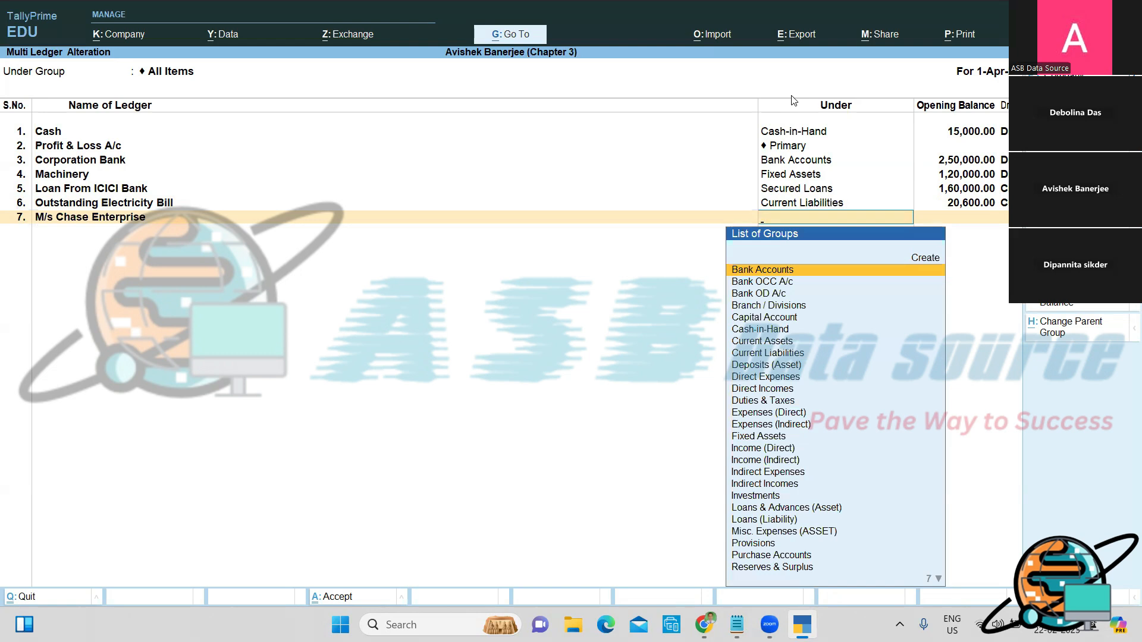
text(S)
key(Up)
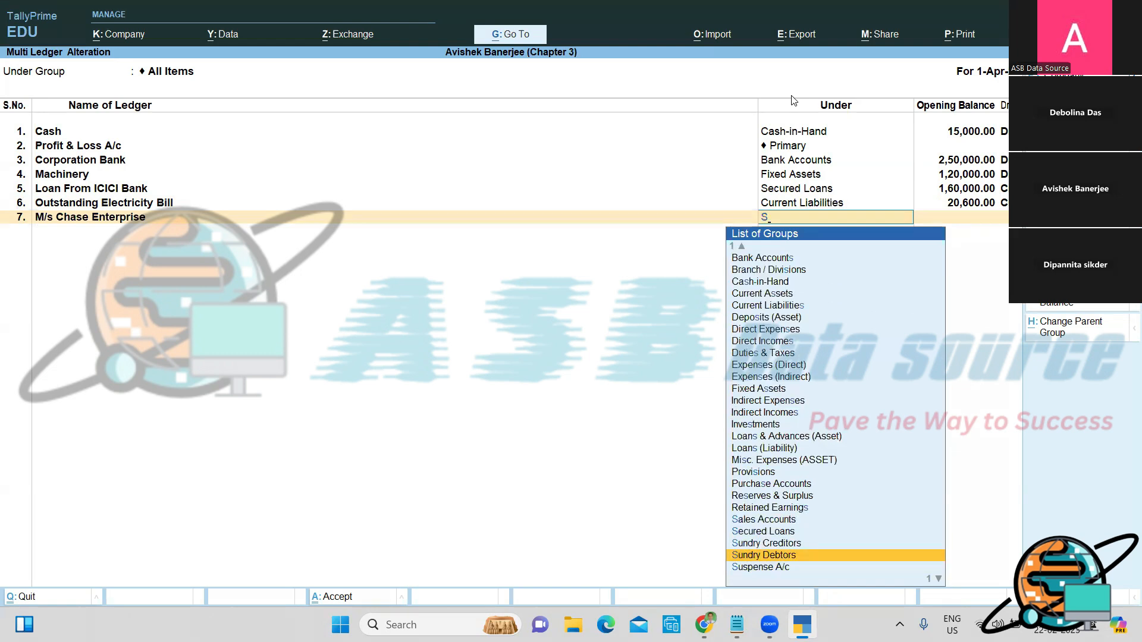
key(Return)
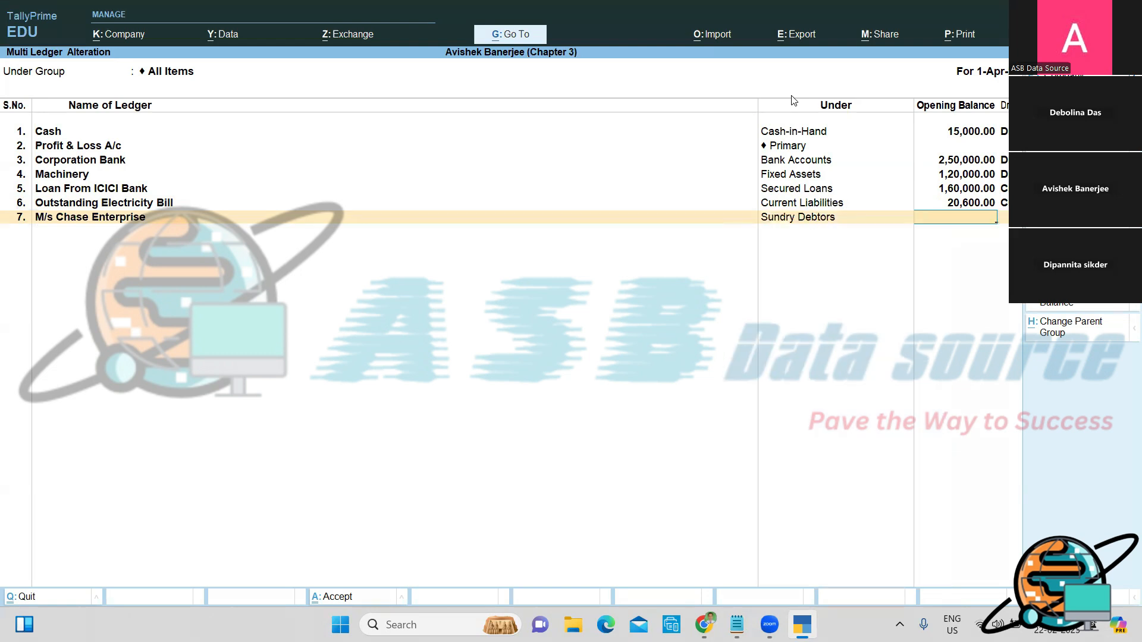
text(1250000)
key(BackSpace)
Step: Enter bill AGC/220/20-21 dated 1-1-20, 30 credit days, 75,000 Dr
key(Return)
key(Return)
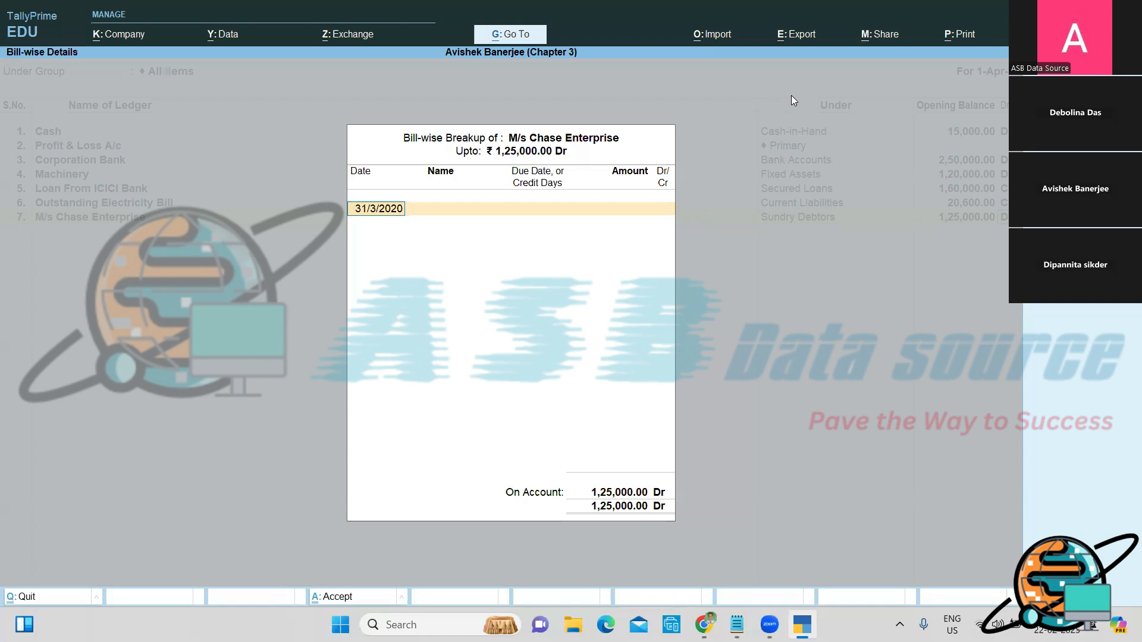
key(BackSpace)
text(1-1-20)
key(Return)
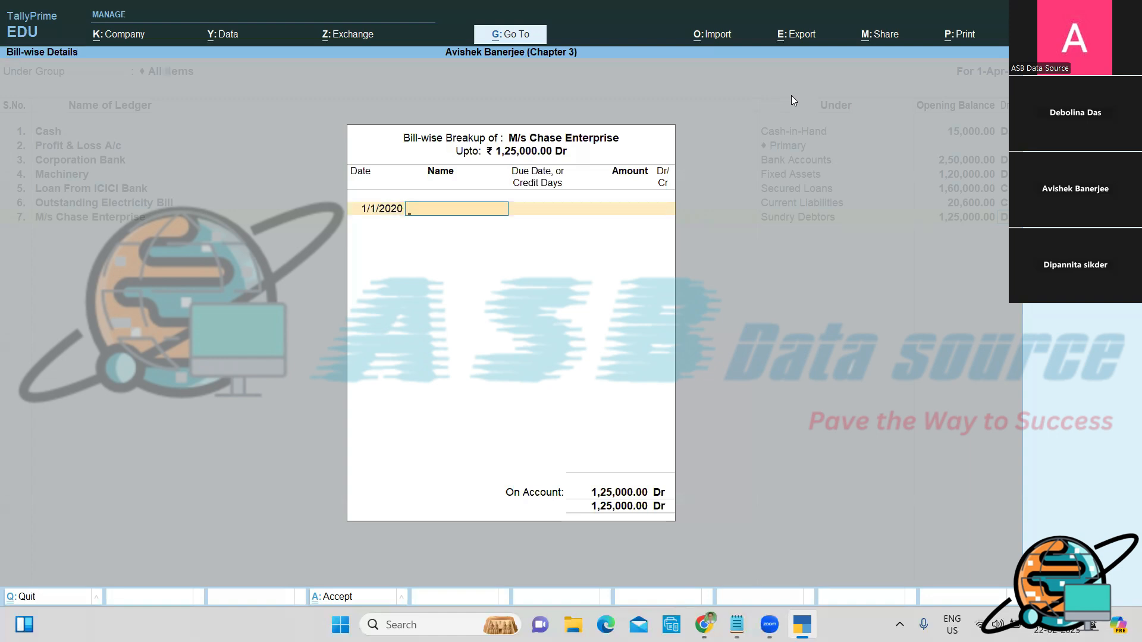
text(AGC/220/20-21)
key(Return)
text(30)
key(Return)
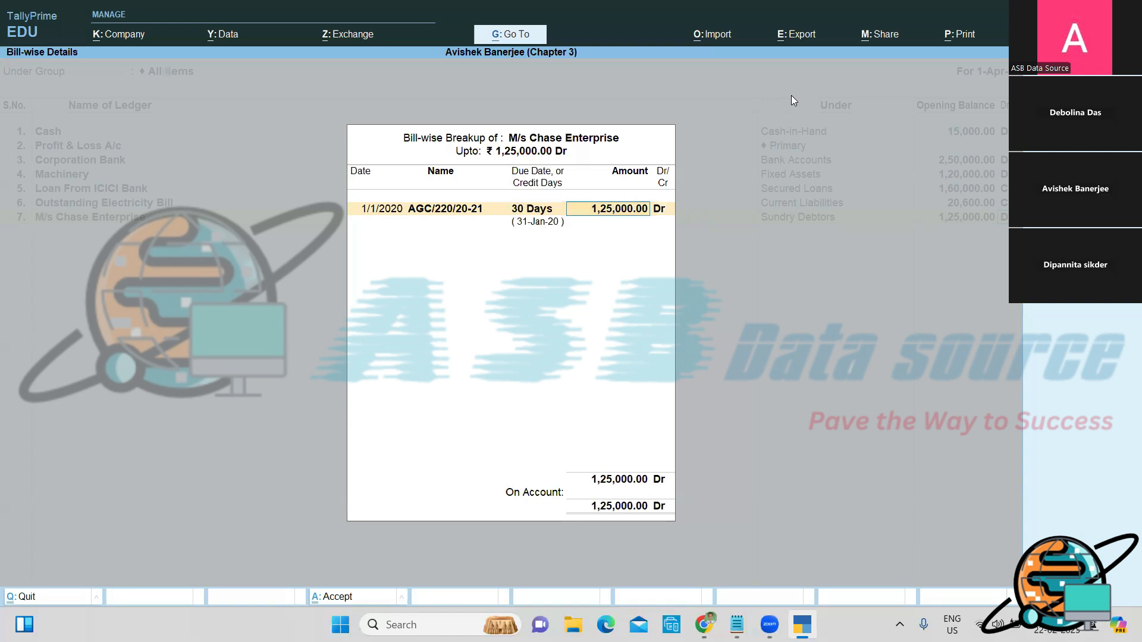
text(750000)
key(BackSpace)
key(Return)
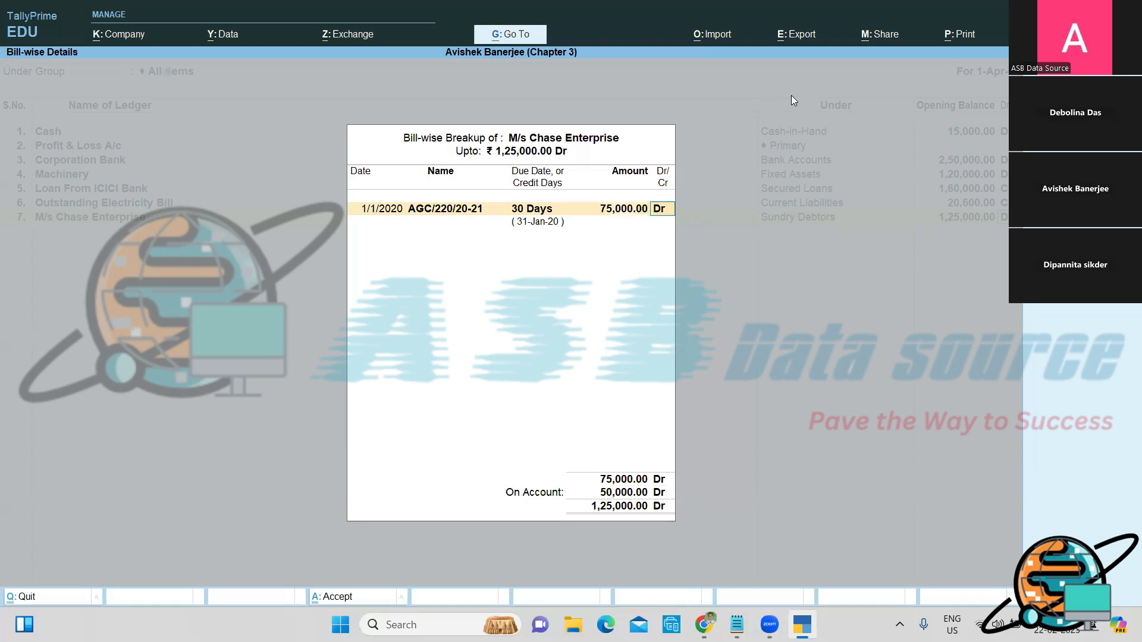
key(Return)
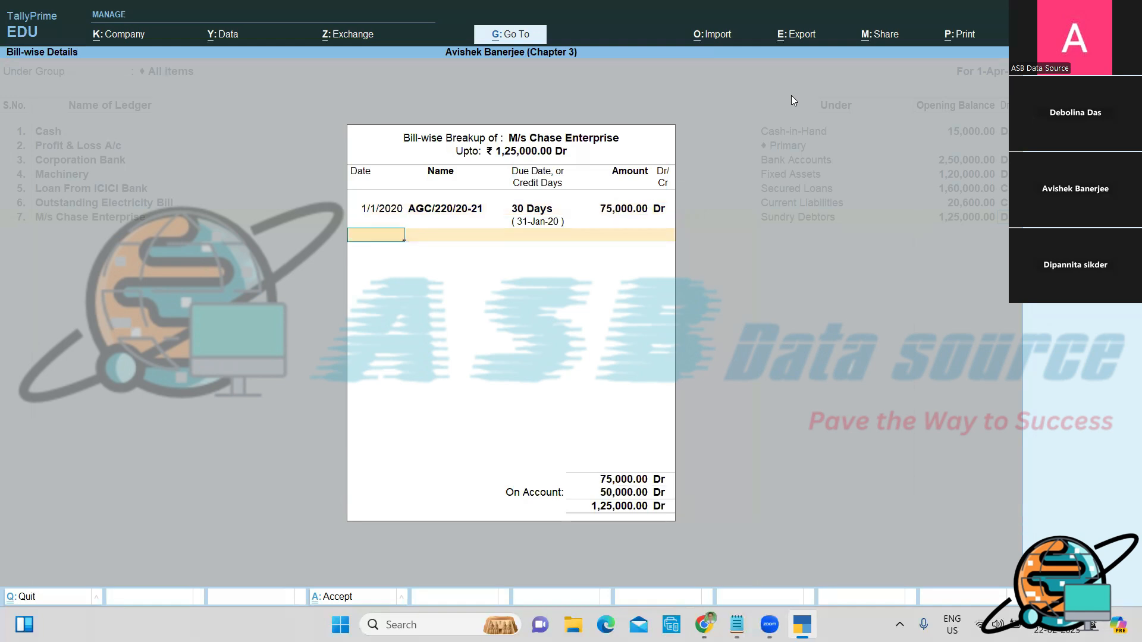
Step: Enter bill AGC/275/20-21 dated 2-2-20, 15 credit days, 30,000
text(2-2-20)
key(Return)
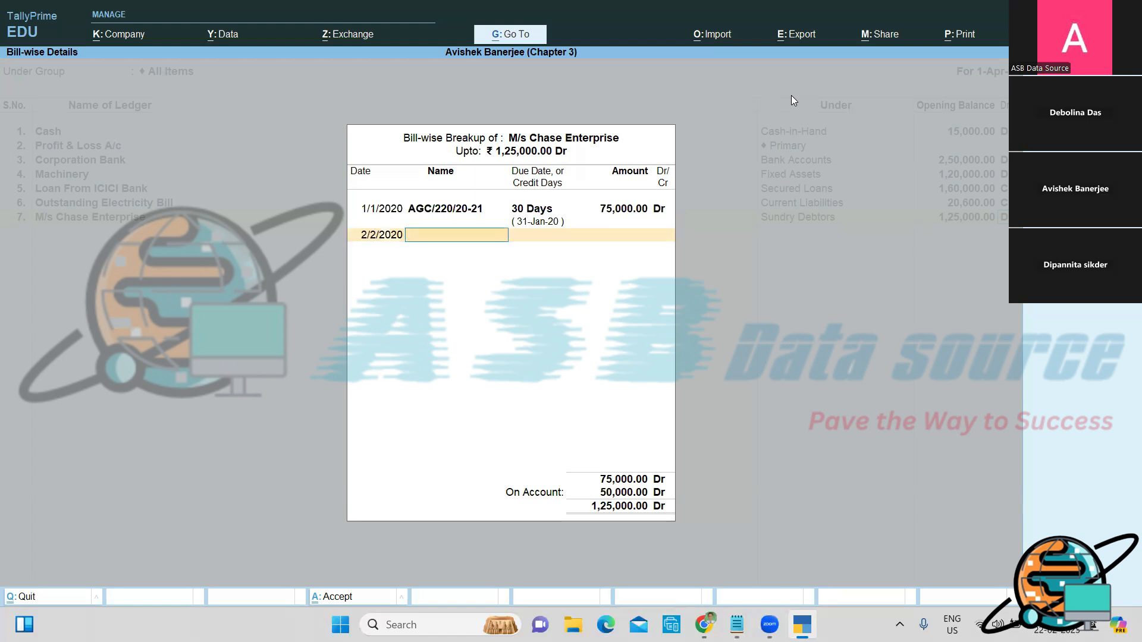
text(AGC/275/20-21)
key(Return)
text(15)
key(Return)
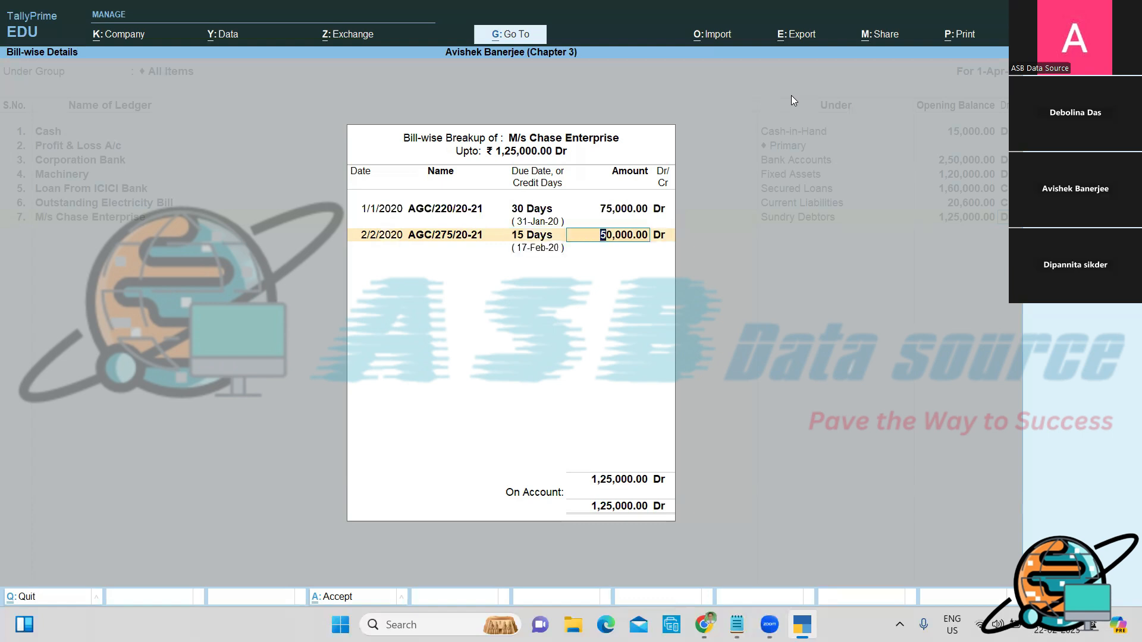
text(30,000)
key(Return)
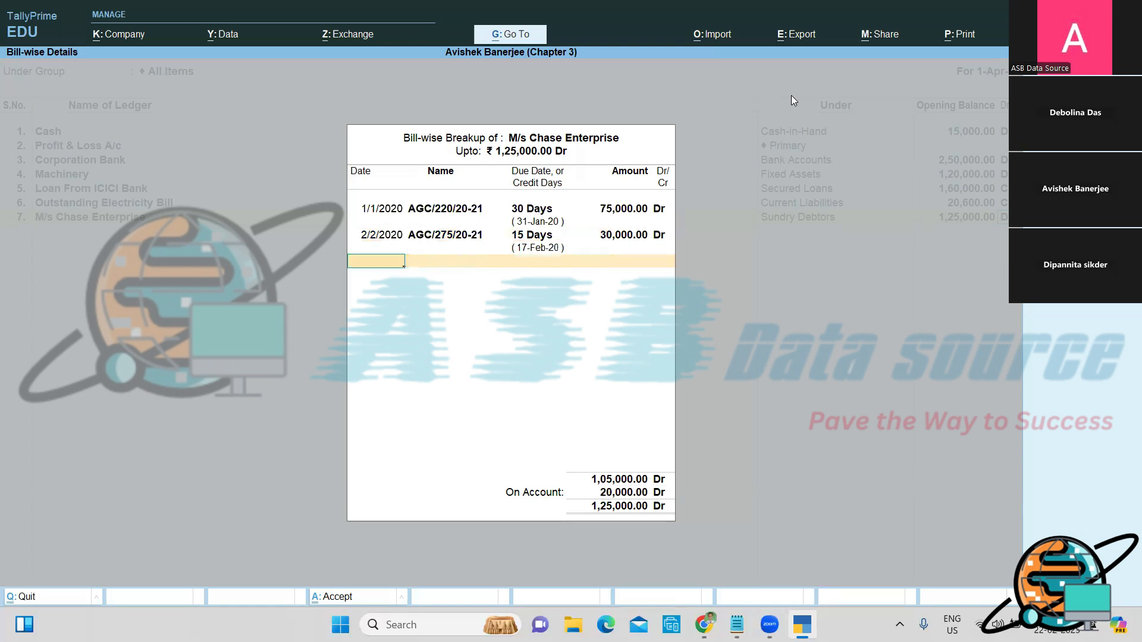
Step: Enter bill AGC/310/20-21 dated 1-3-20, 15 credit days, keeping 20,000
text(1-3-20)
key(Return)
text(AGC)
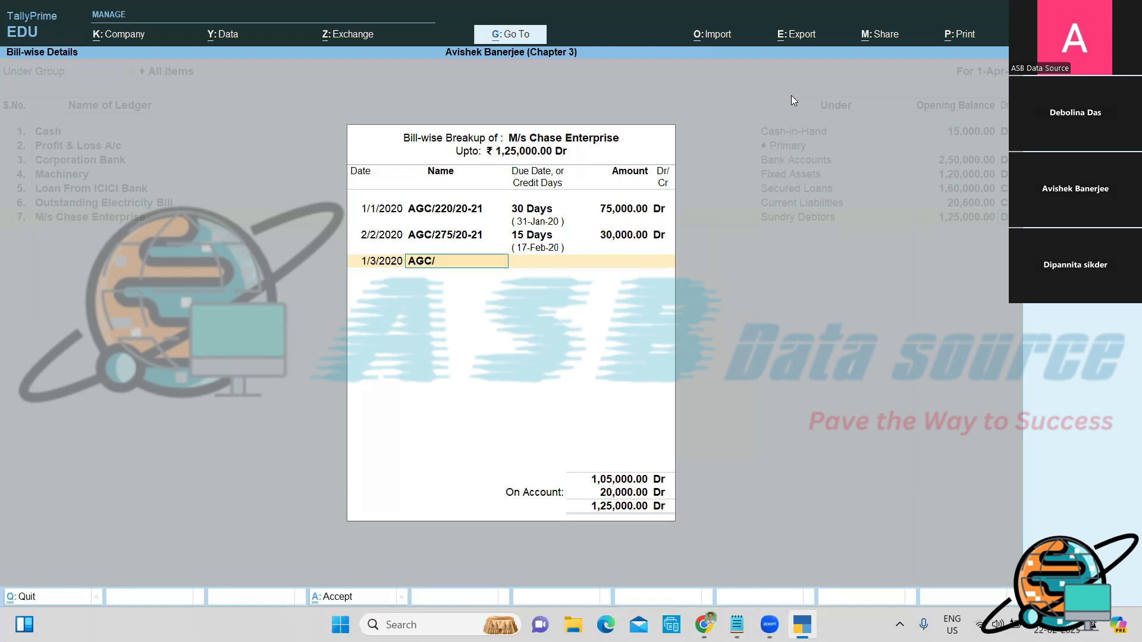
text(/310/20-)
key(Escape)
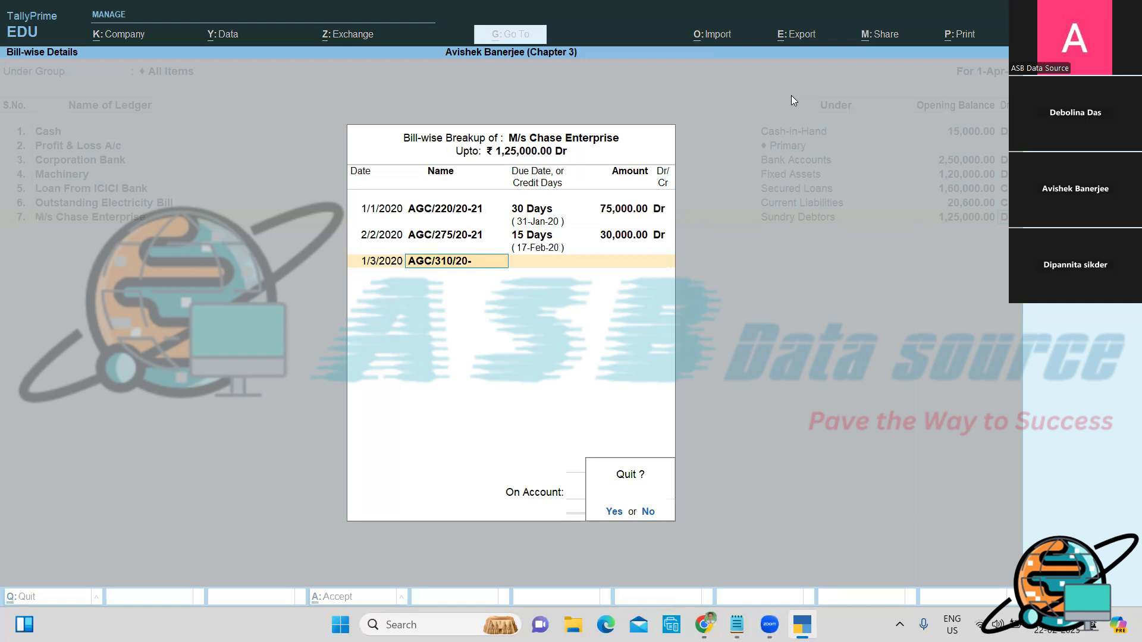
text(n)
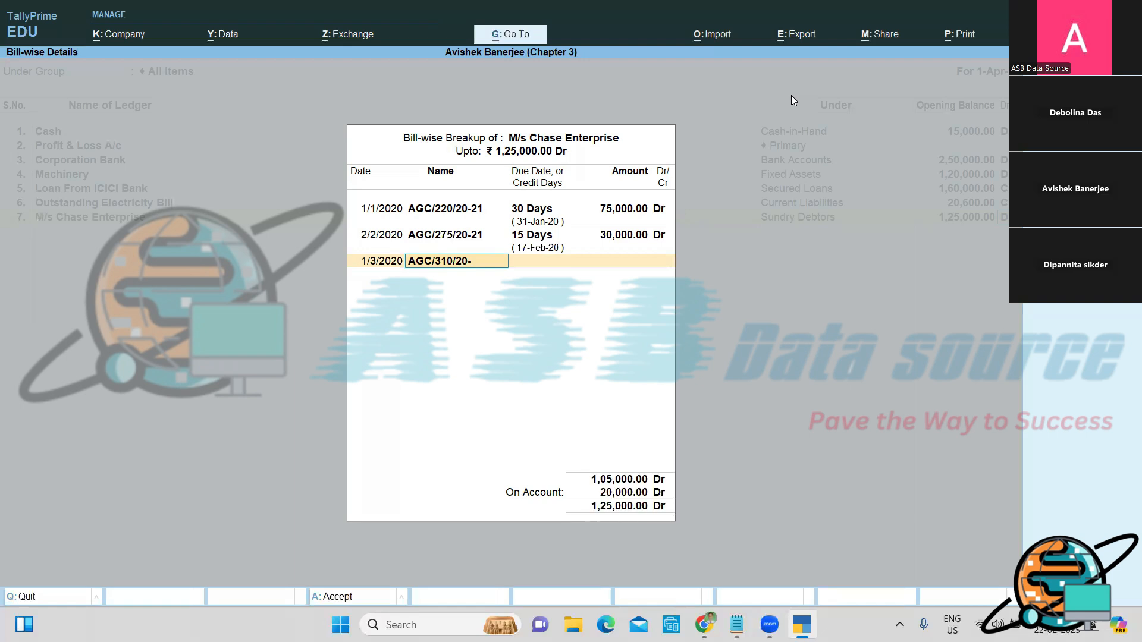
text(21)
key(Return)
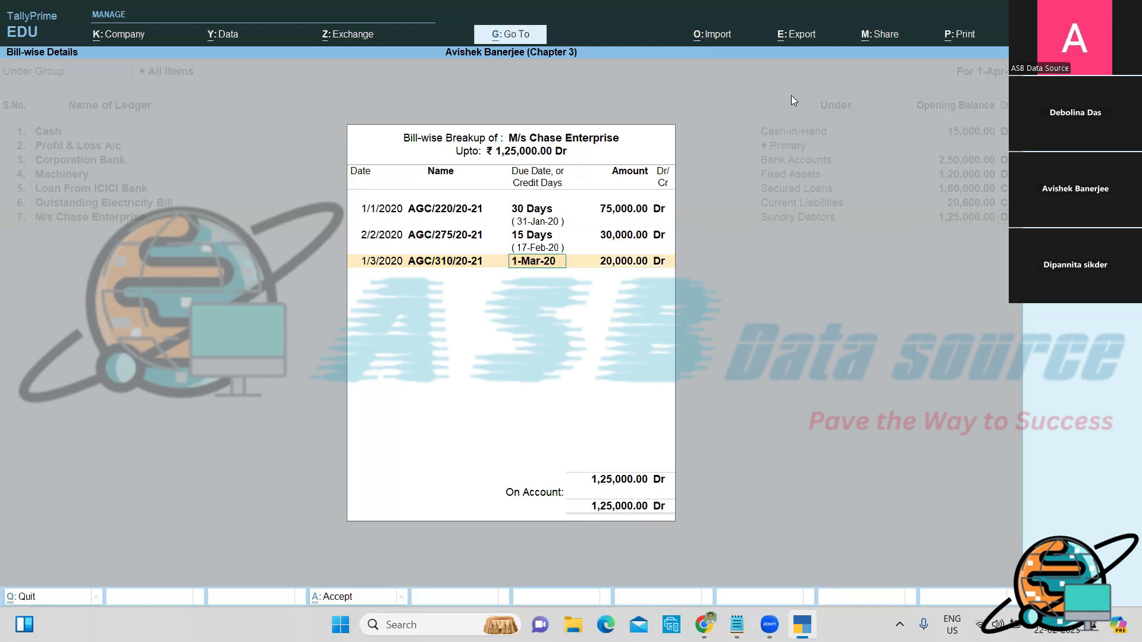
text(15)
key(Return)
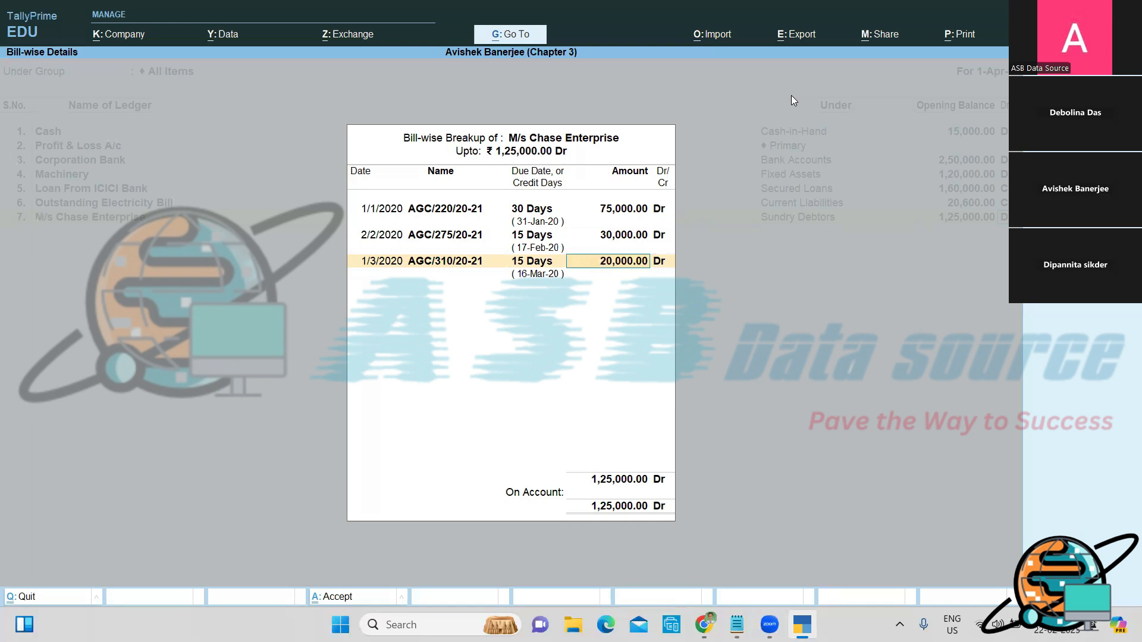
key(Return)
Step: Add M/s Style Furniture under Sundry Creditors with a 48,500 Cr opening balance
key(Return)
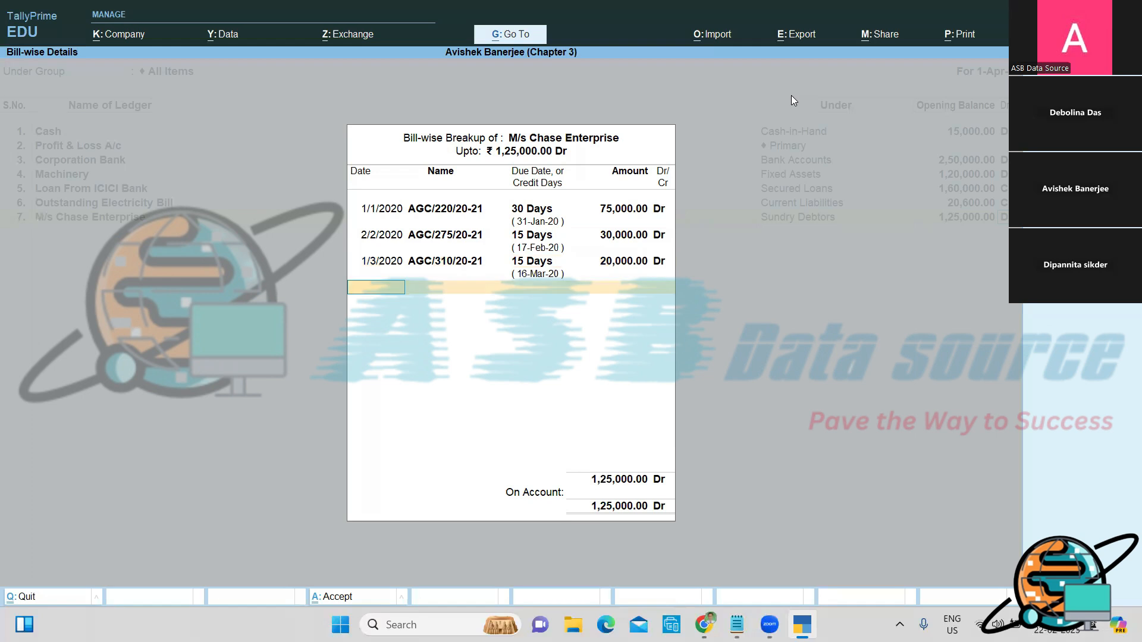
key(Return)
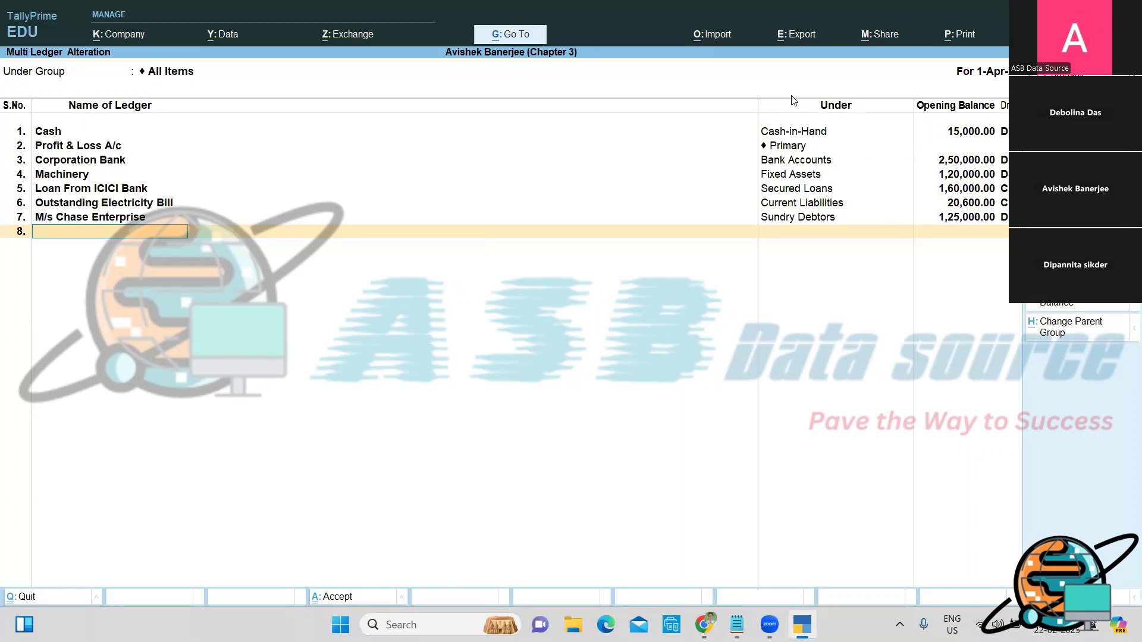
text(M/s Style Furniture)
key(Return)
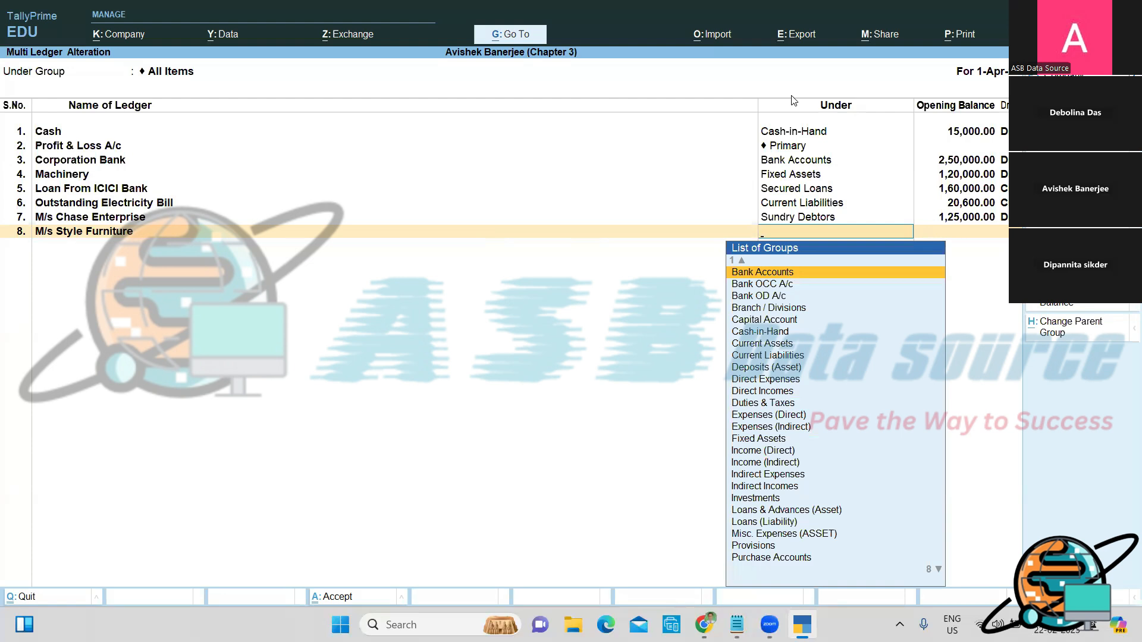
text(S)
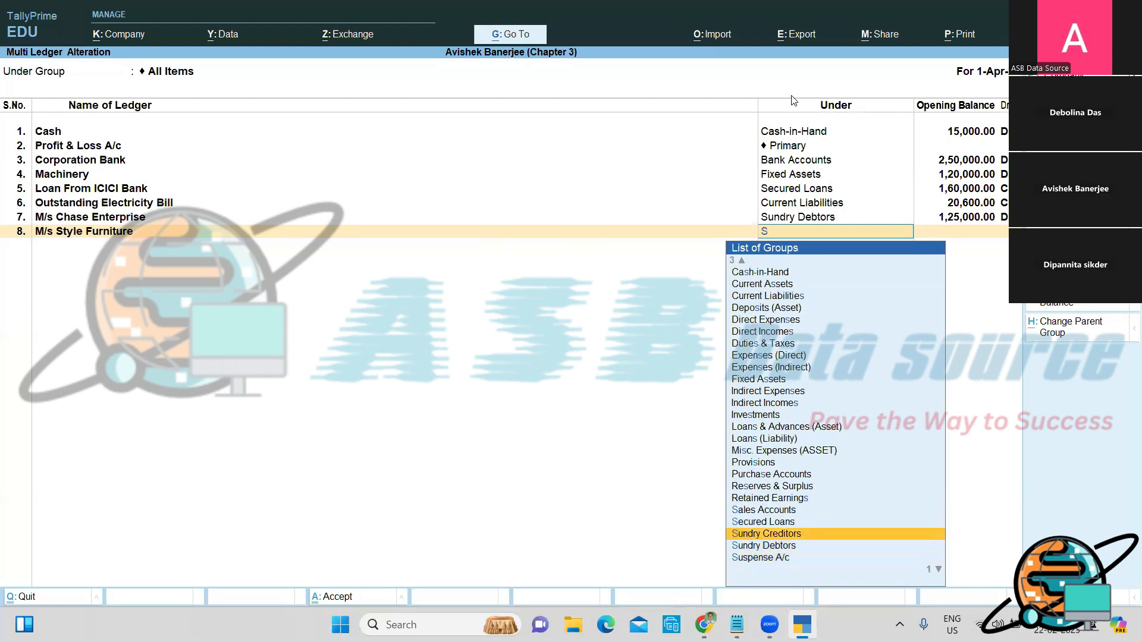
key(Return)
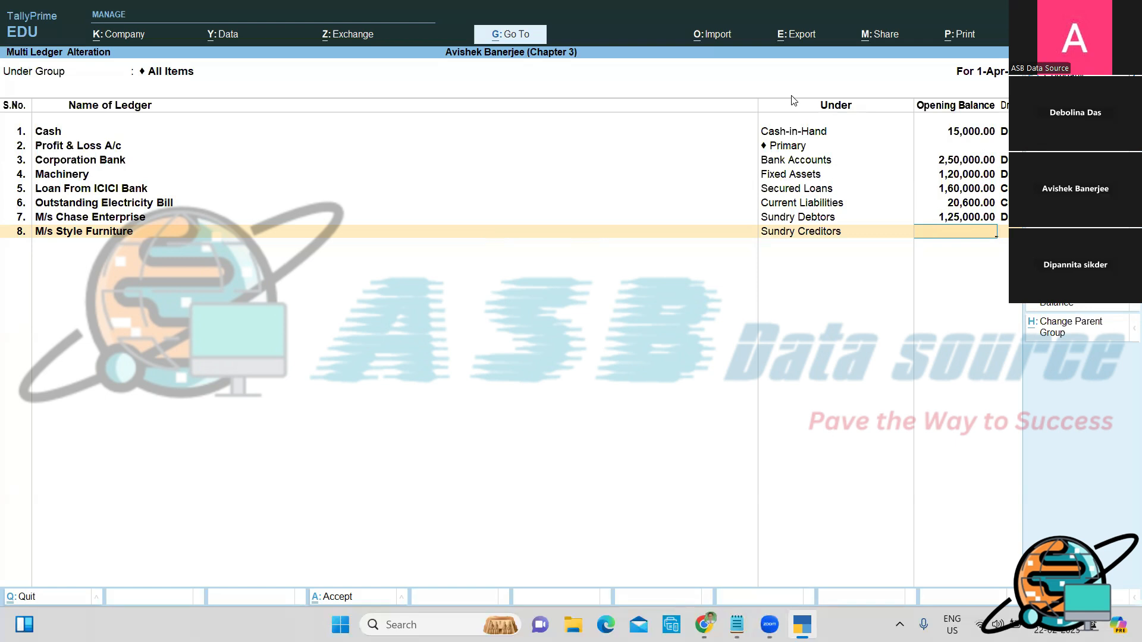
text(48500)
key(Return)
key(Return)
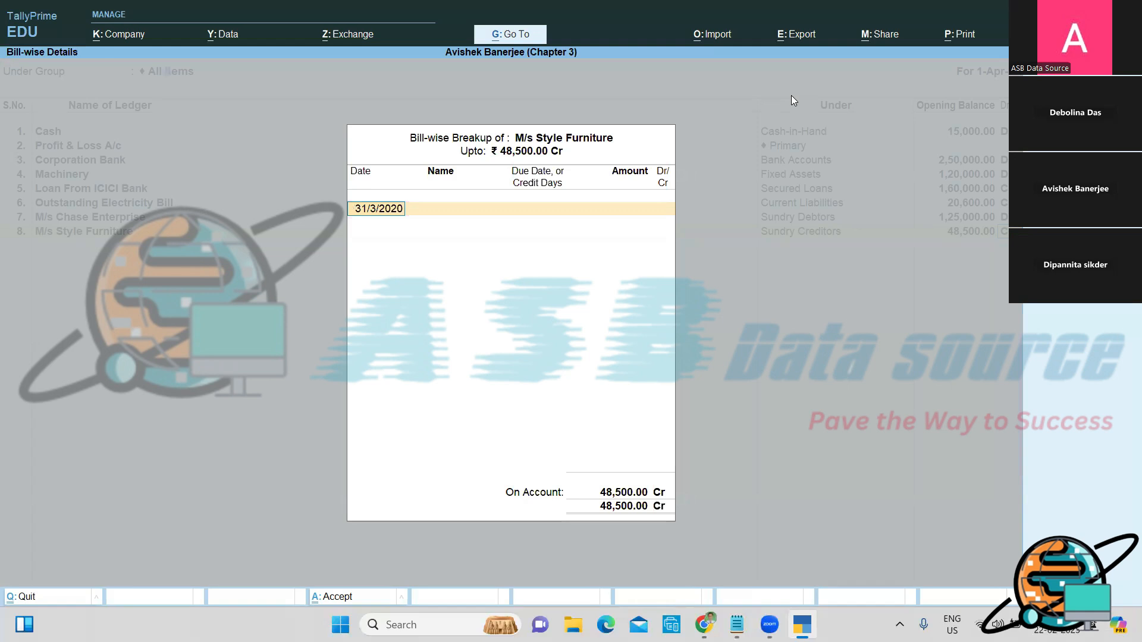
Step: Enter the first bill: 31-1-20, Inv250/SF/20-21, 15 days credit, 25,000
text(31-1-20)
key(Return)
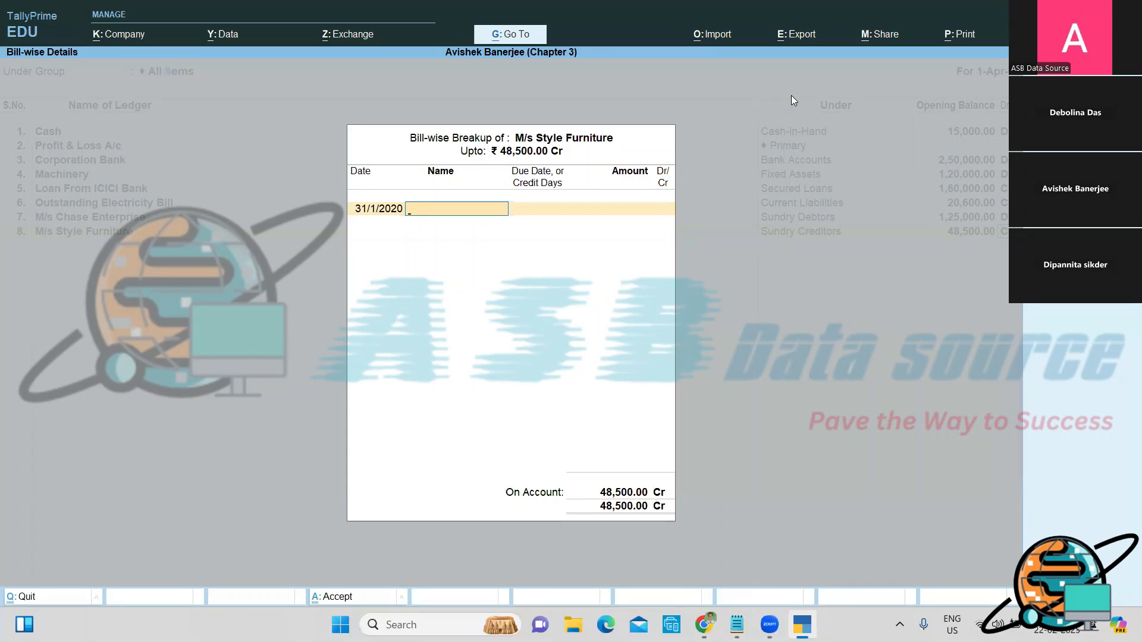
text(Inv250/SF/20-21)
key(Return)
text(15)
key(Return)
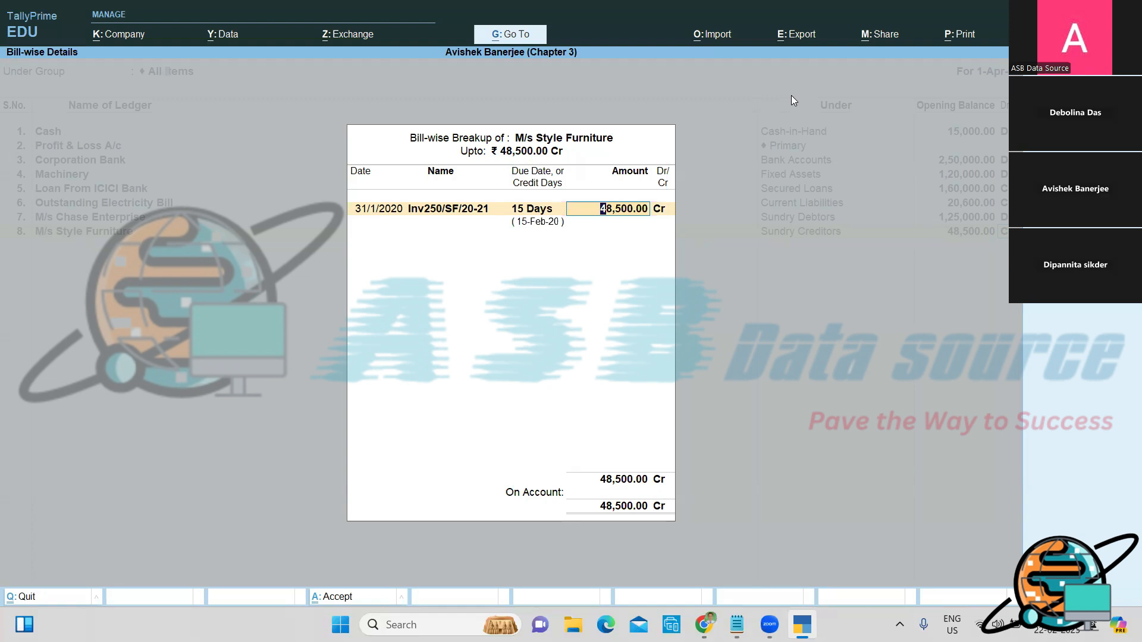
text(25000)
key(Return)
key(Return)
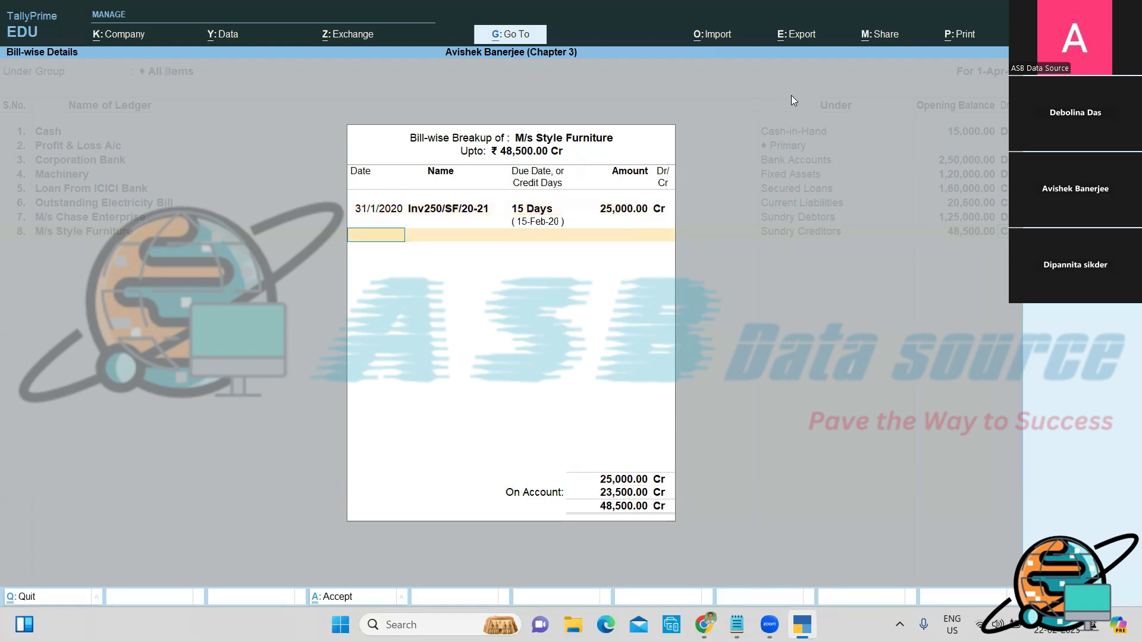
Step: Enter the second bill: 2-2-20, Inv290/SF/20-21, 30 days credit, 23,500 Cr
text(2-2-20)
key(Return)
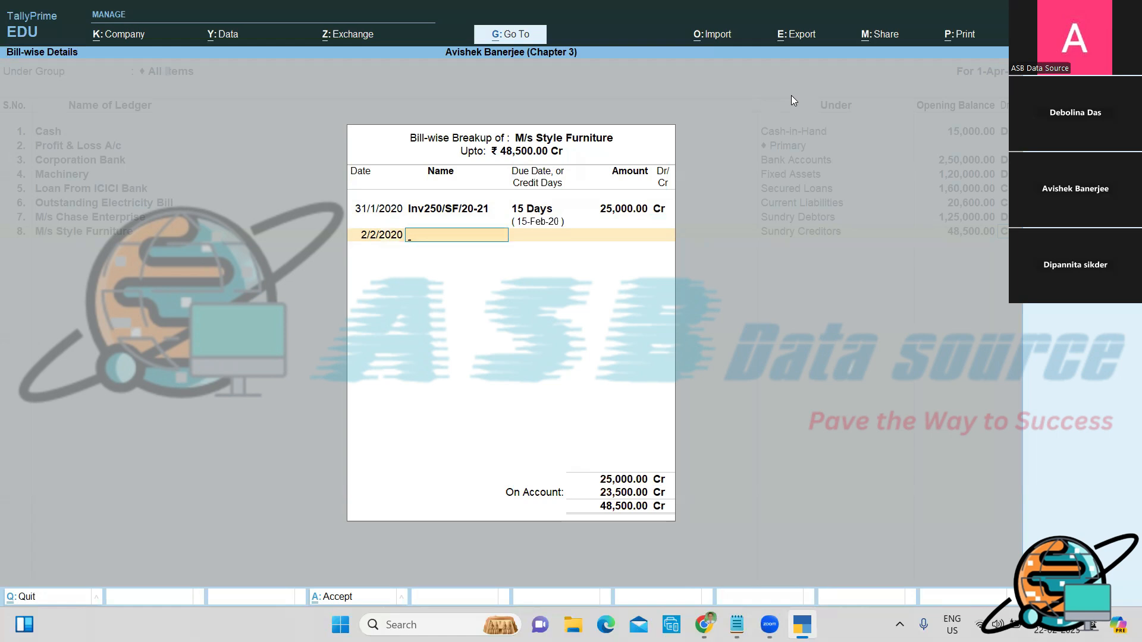
text(Inv290/SF/20-21)
key(Return)
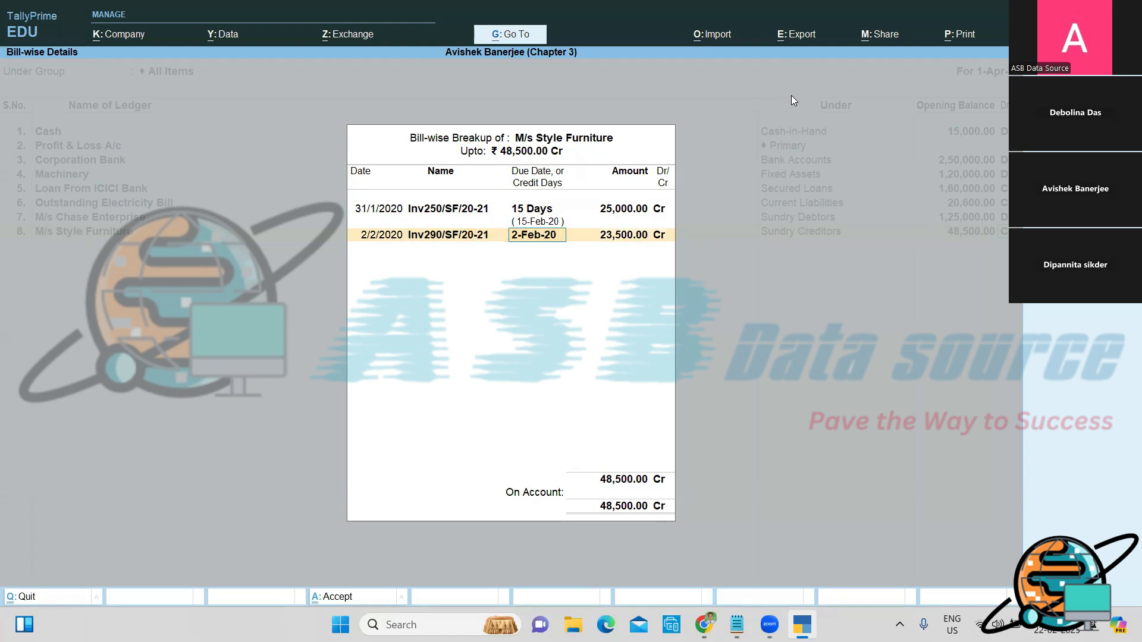
text(30)
key(Return)
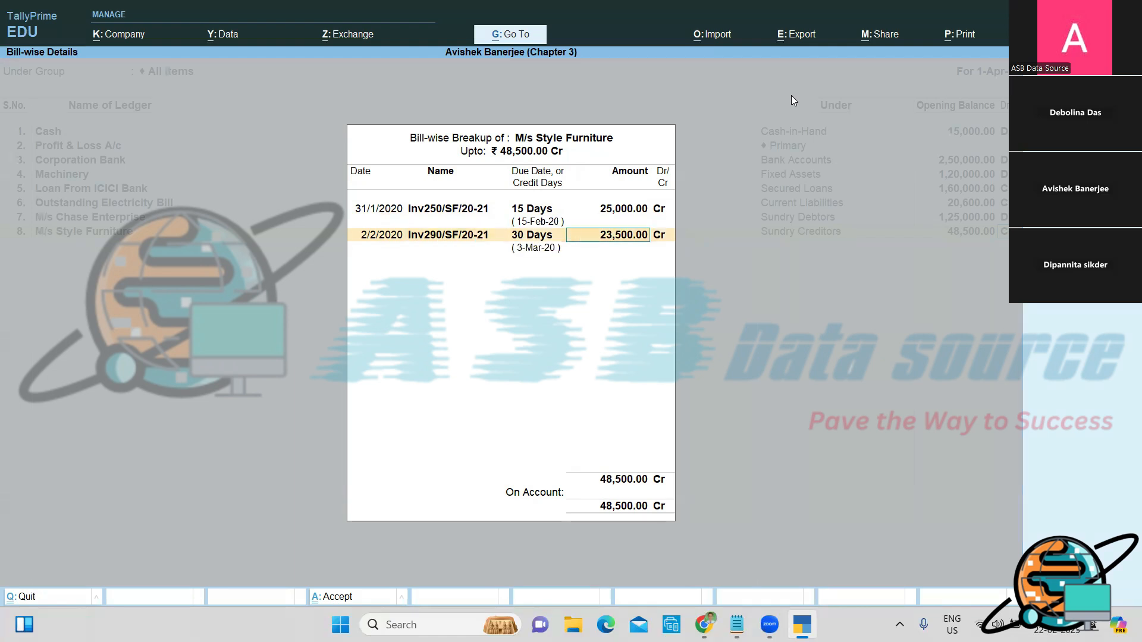
key(Return)
key(Return)
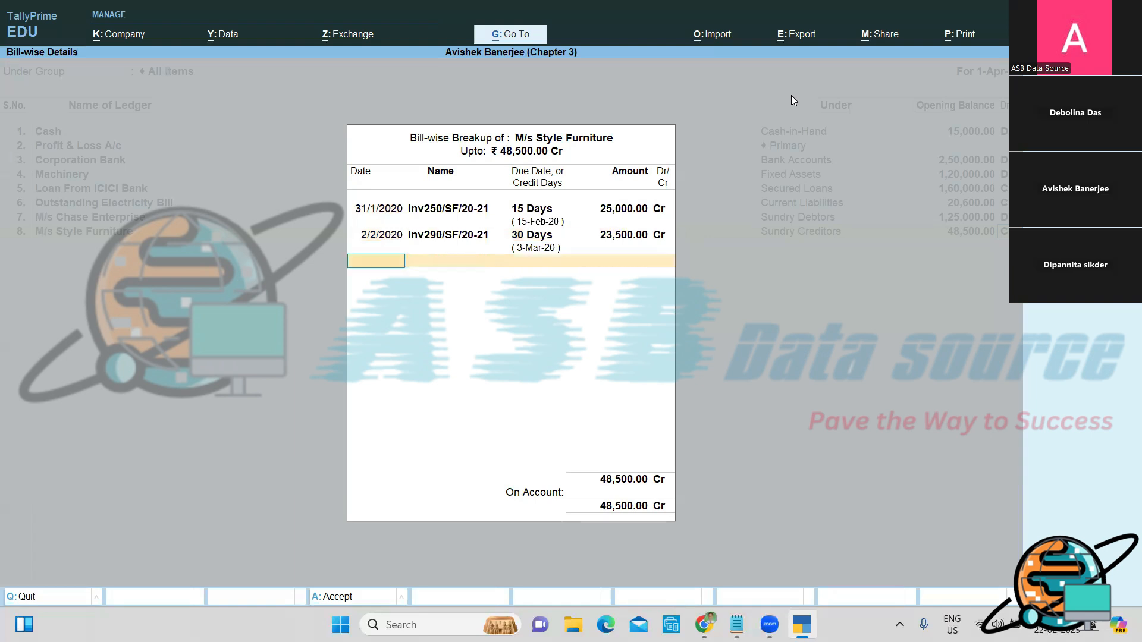
key(Return)
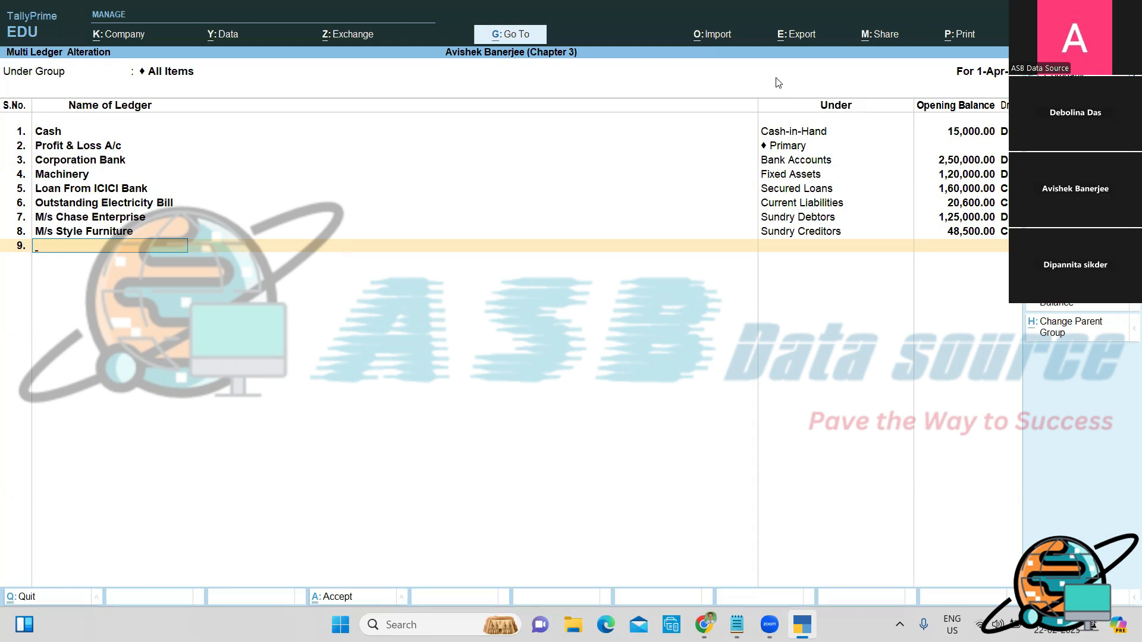
Step: Save the ledger opening balances and return to the Gateway of Tally
key(Return)
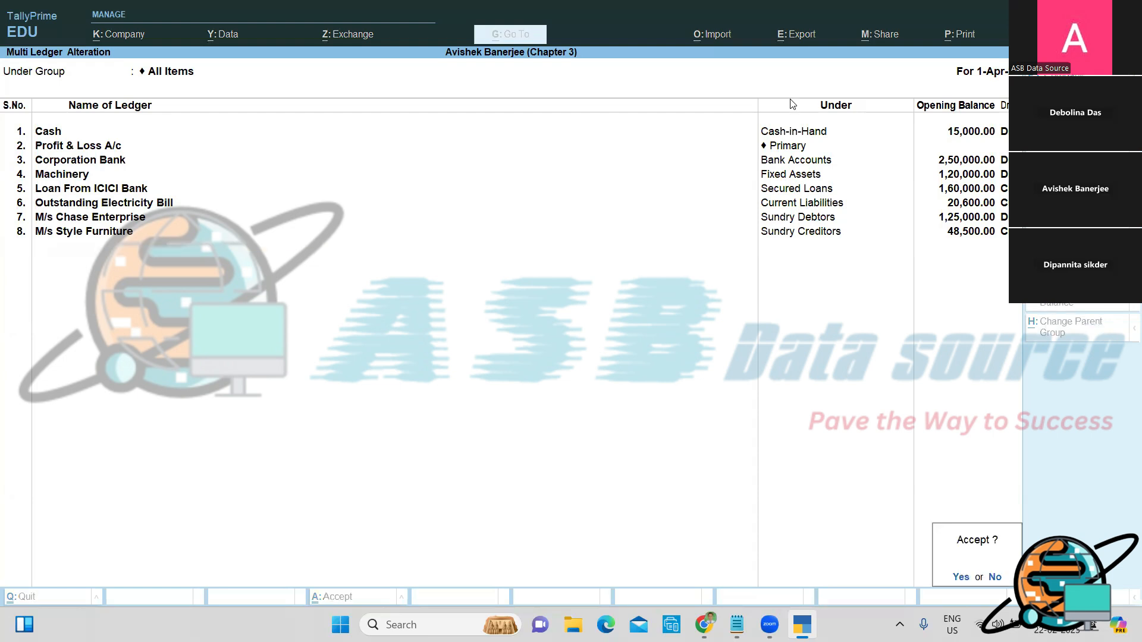
key(Return)
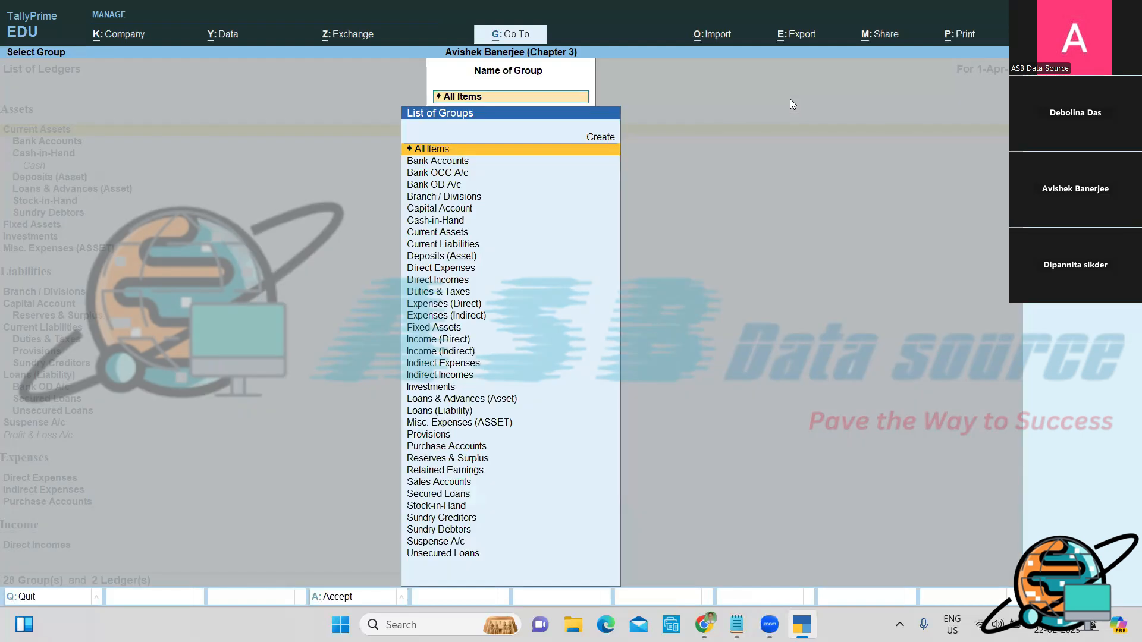
key(Escape)
key(Escape)
key(Escape)
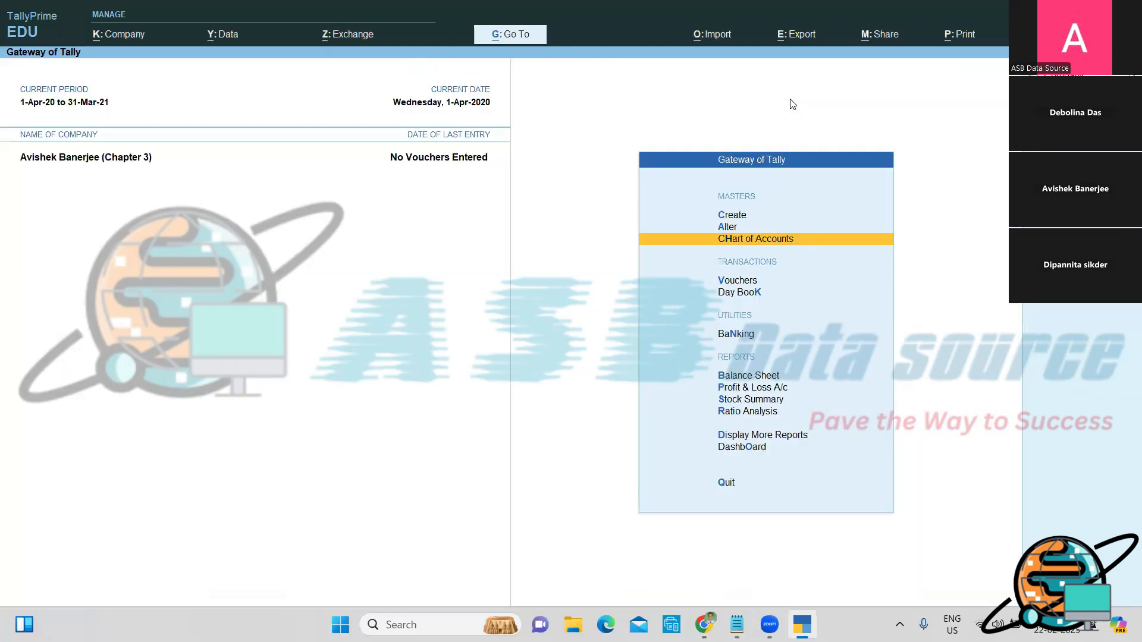
Step: Review the detailed Balance Sheet, totalling 5,10,000.00 with a 2,80,900.00 opening difference
key(b)
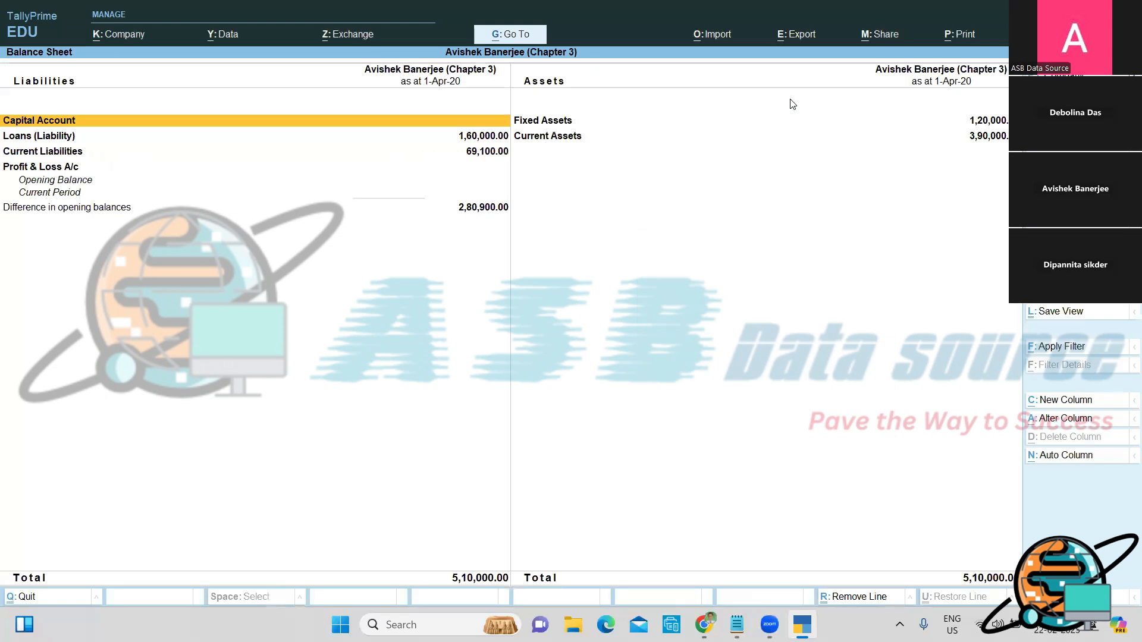
key(alt+F5)
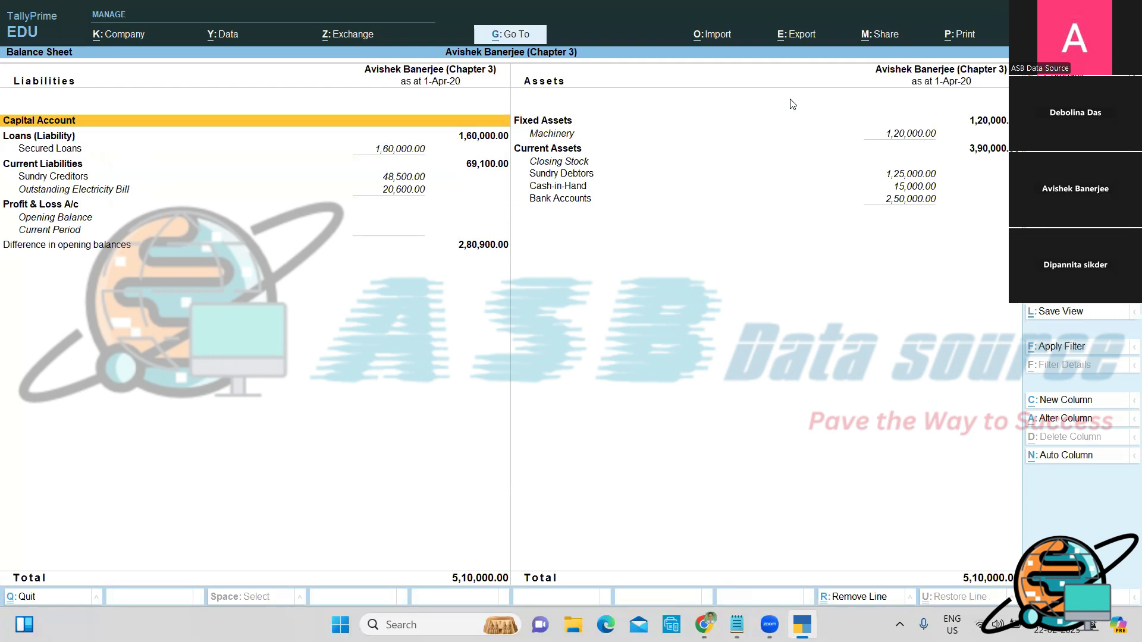
key(Down)
key(Down)
key(Down)
key(Down)
key(Down)
key(Down)
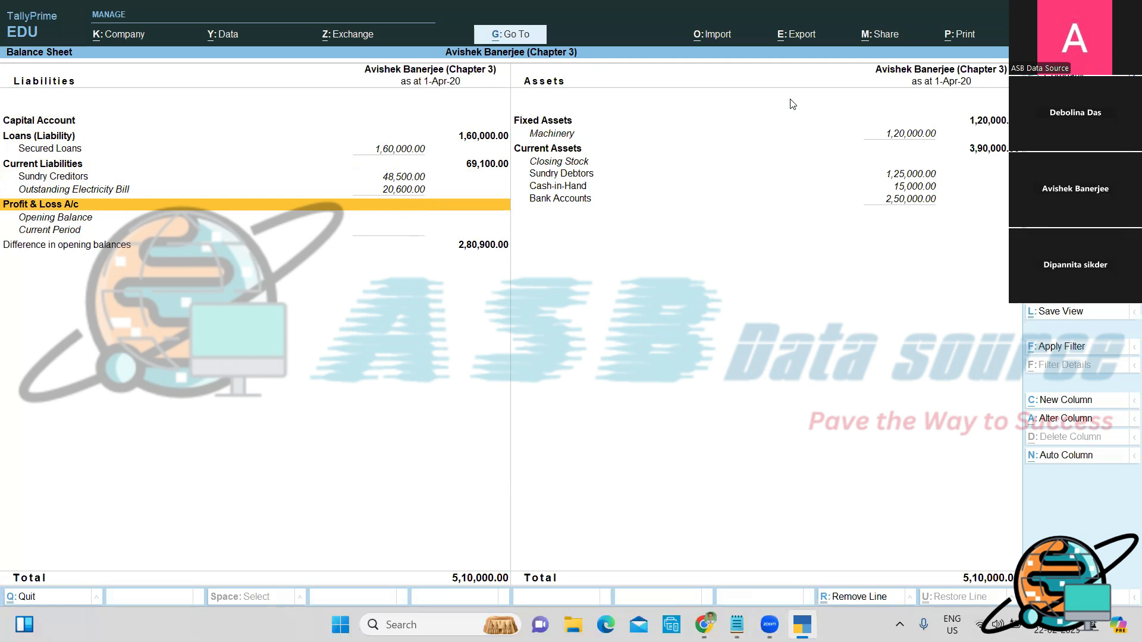
key(Escape)
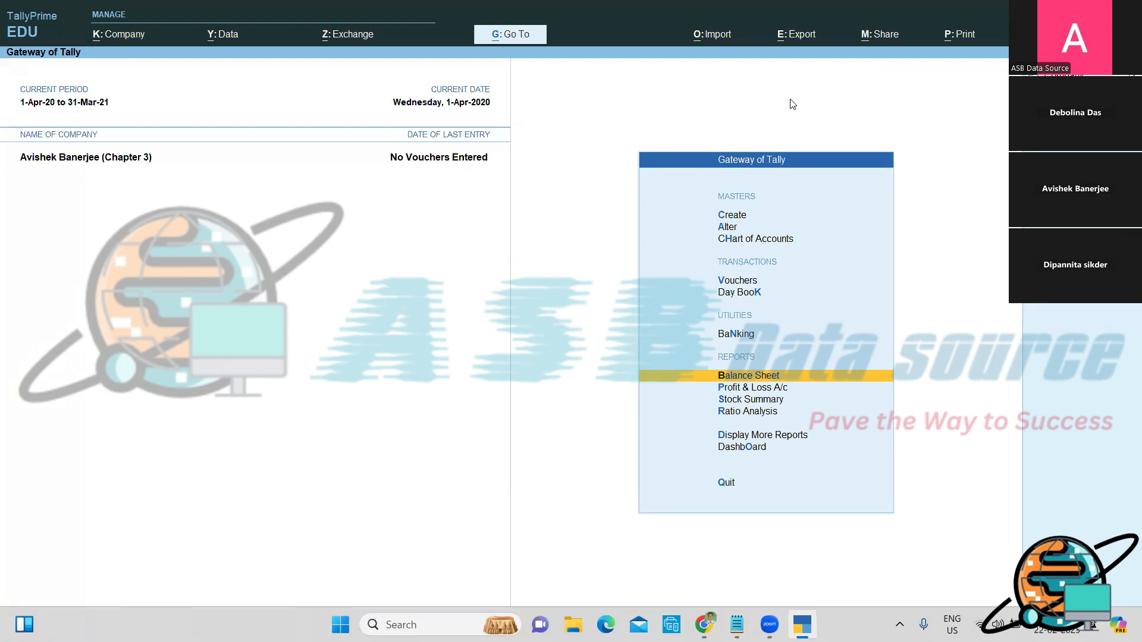
Step: Create a new ledger named Share Capital under Capital Account
key(Up)
key(Up)
key(Up)
key(Up)
key(Up)
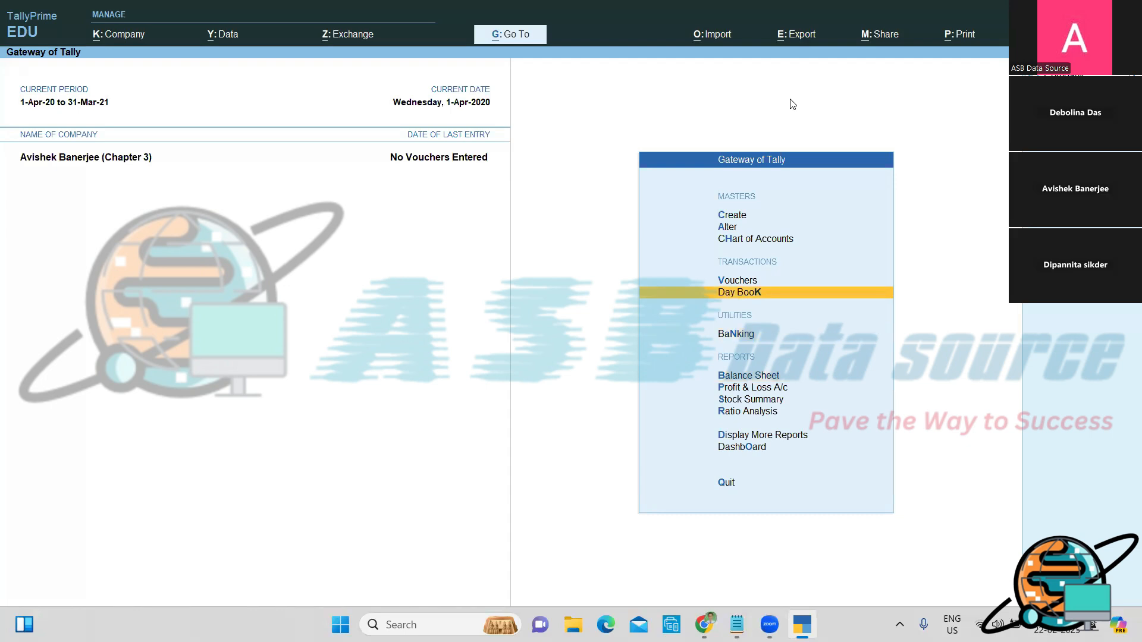
key(Return)
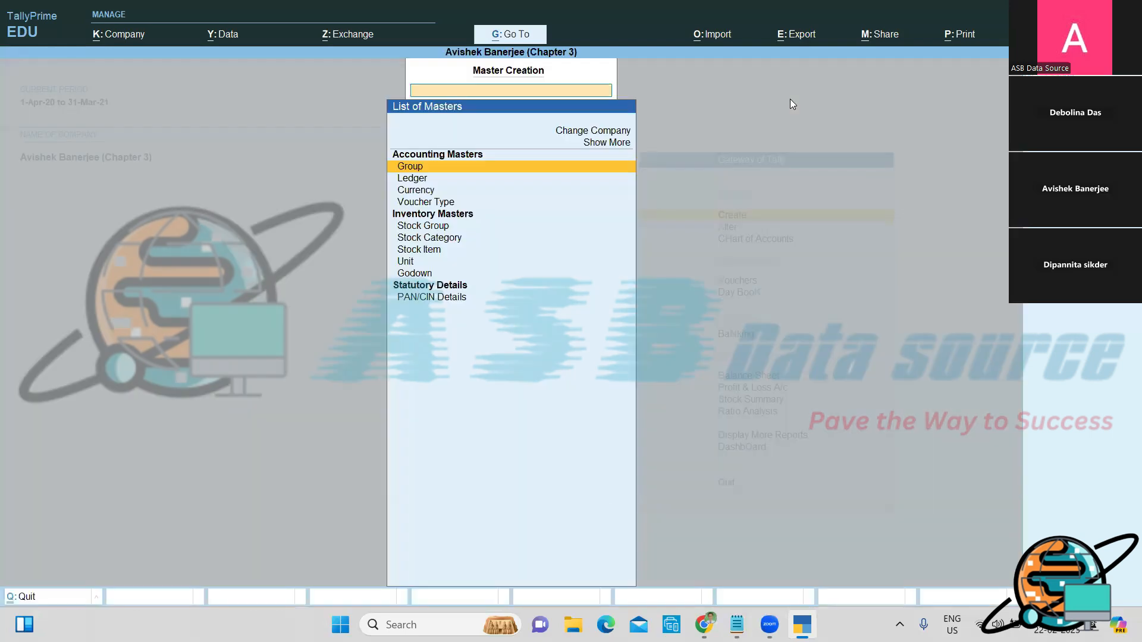
key(Down)
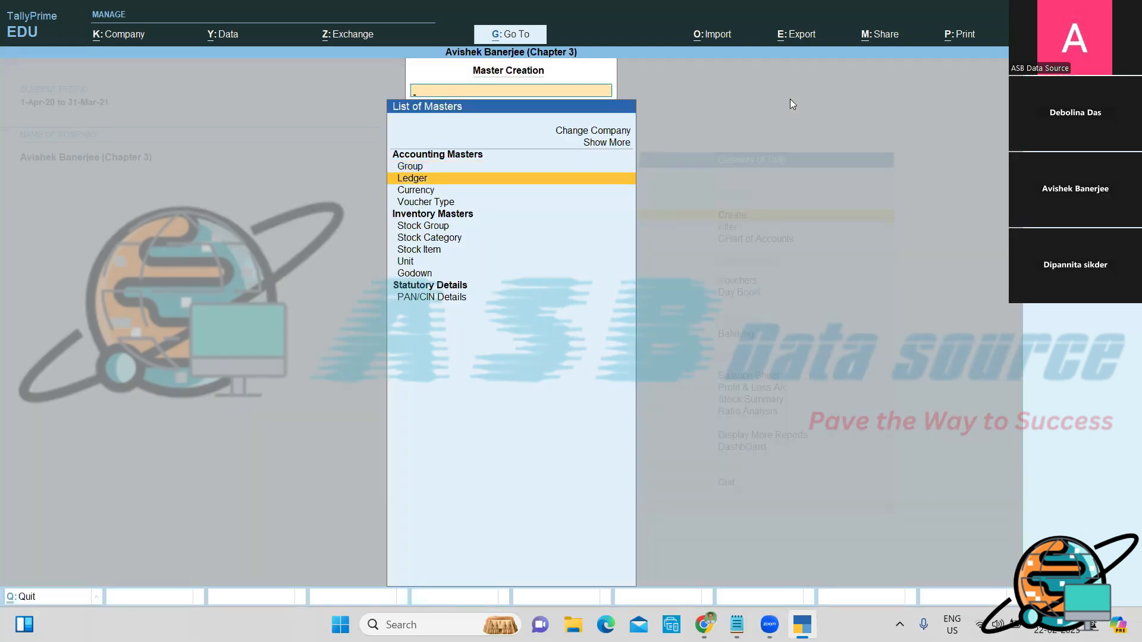
key(Return)
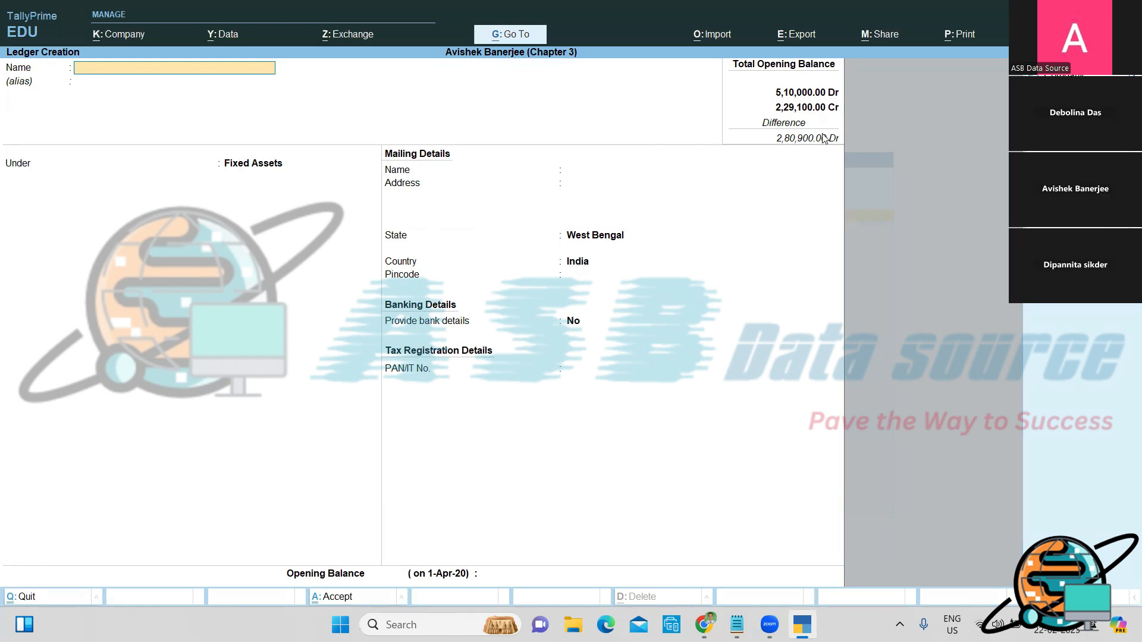
text(Share Capital)
key(Return)
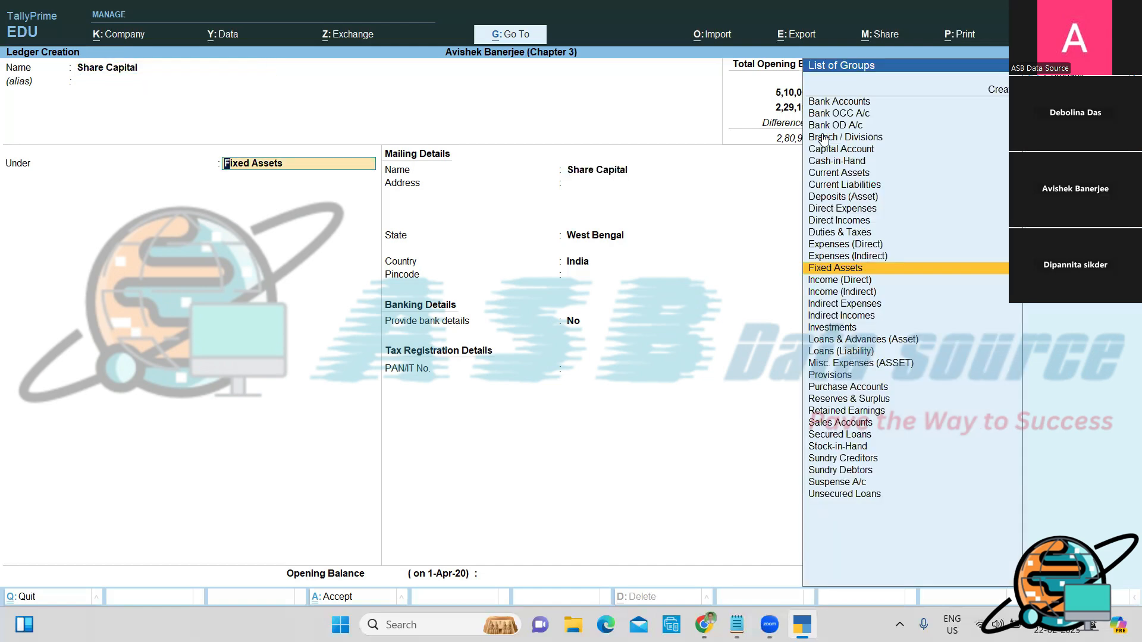
text(C)
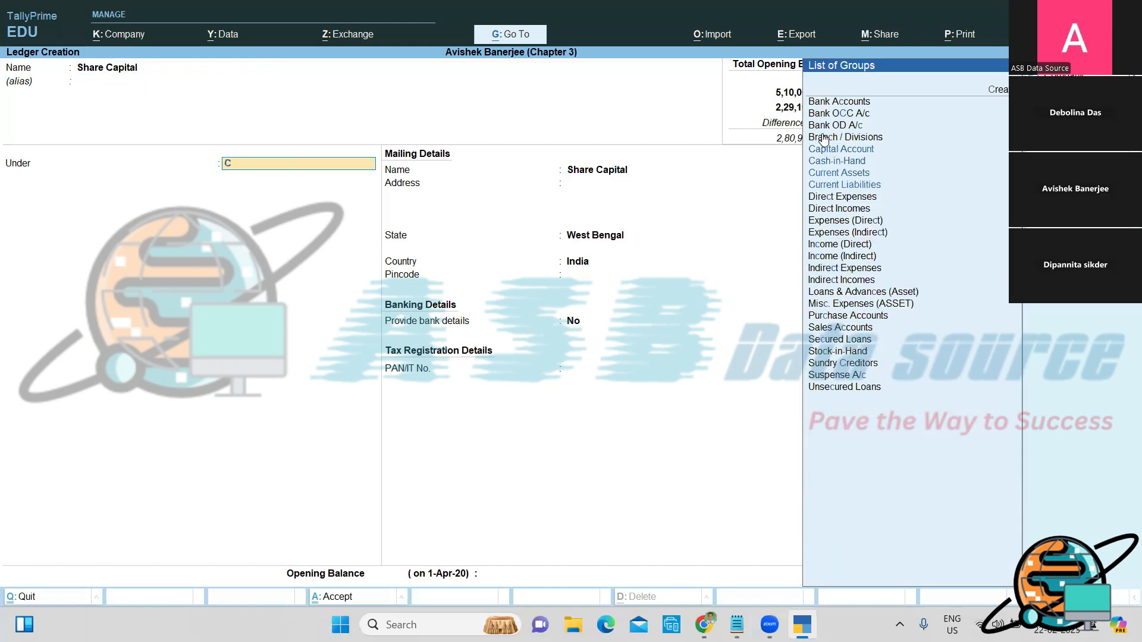
key(Return)
key(Return)
key(Return)
key(Return)
key(Return)
Step: Give Share Capital a 2,80,900 Cr opening balance, save it, and return to Gateway
key(Return)
text(2)
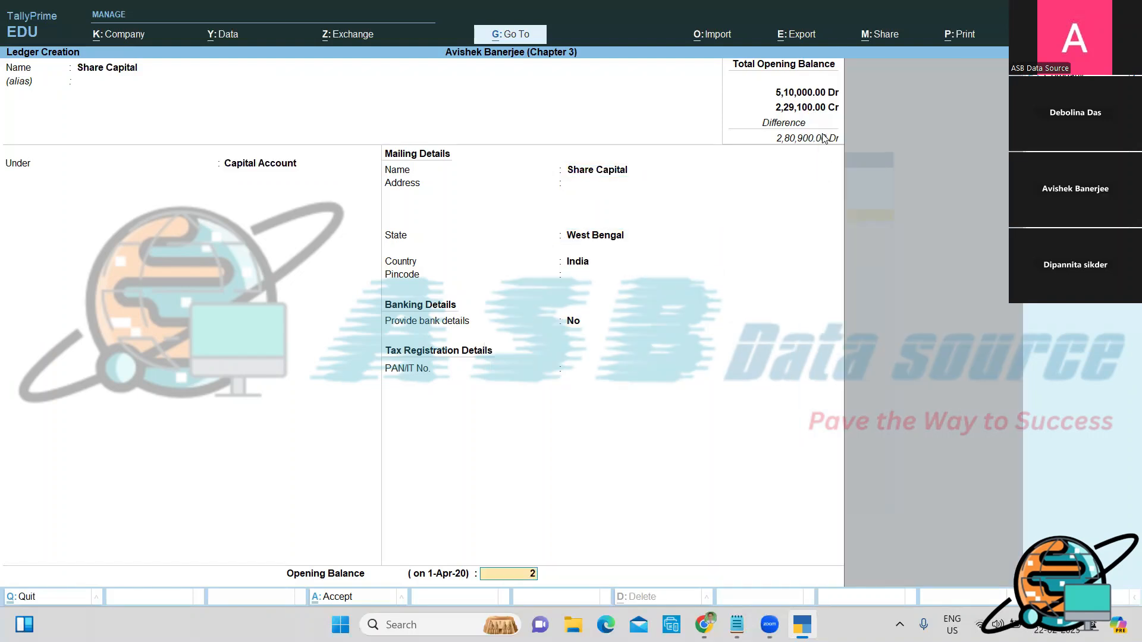
text(80900)
key(Return)
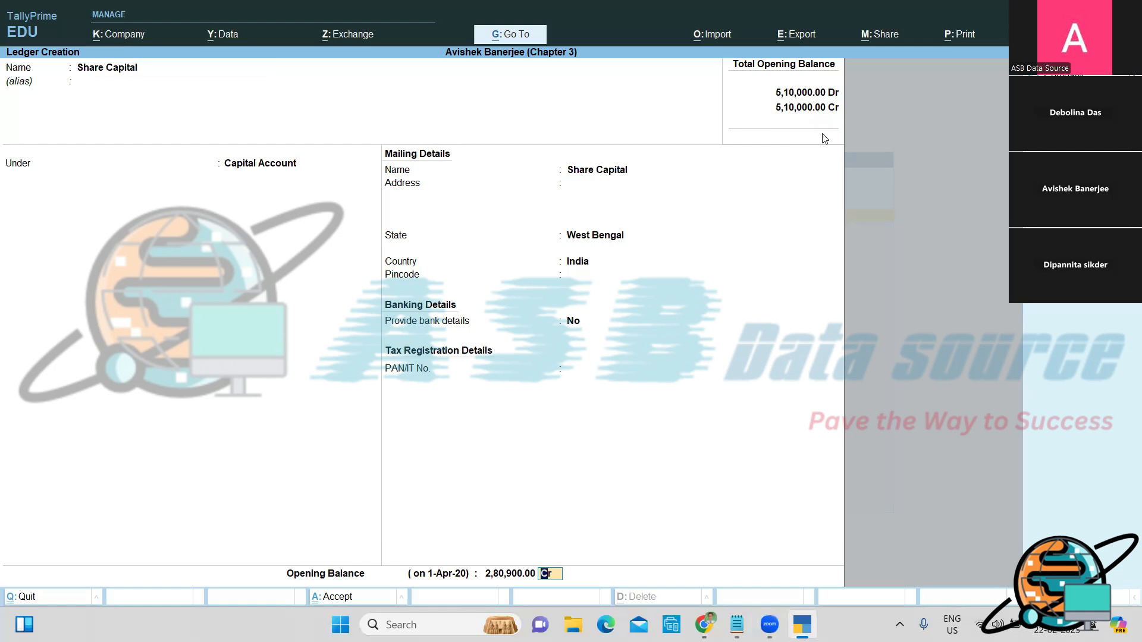
key(Return)
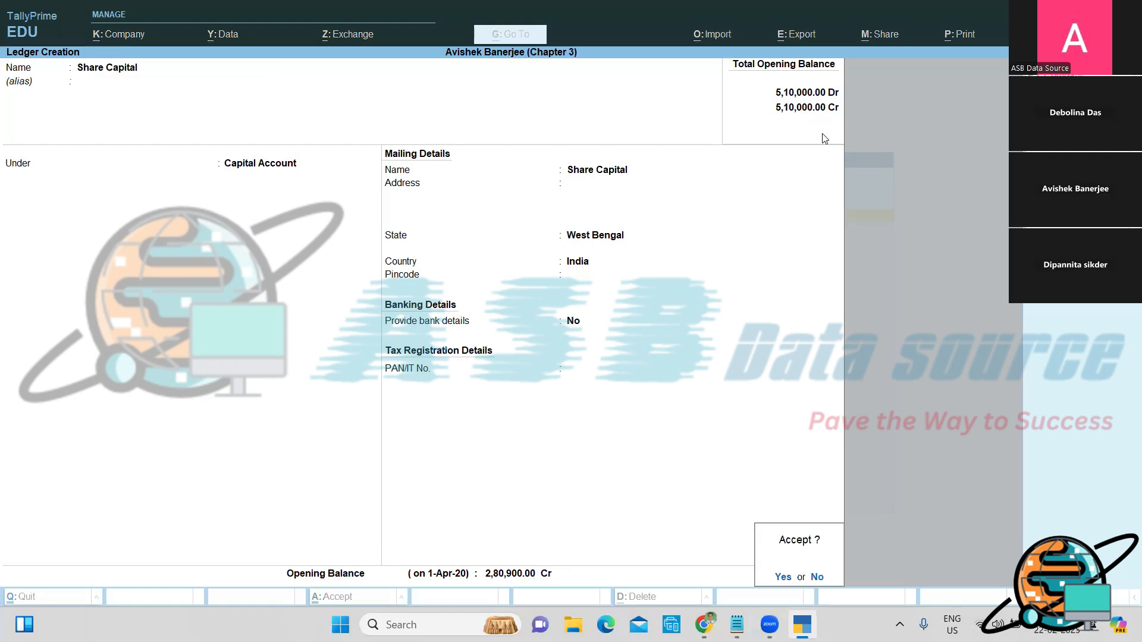
key(Return)
key(Escape)
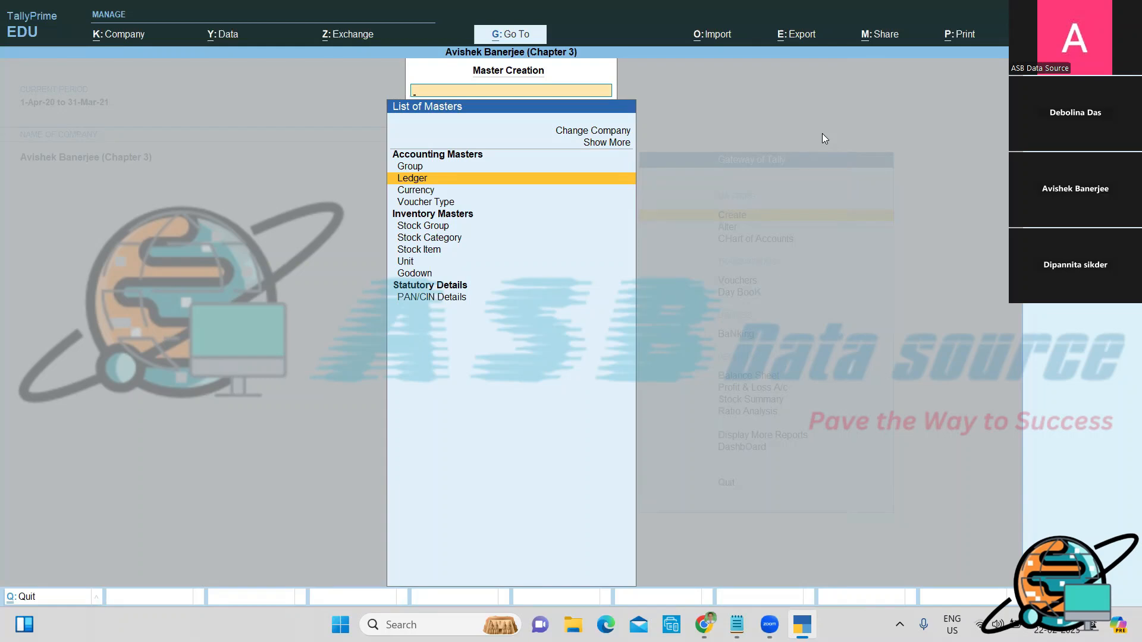
key(Escape)
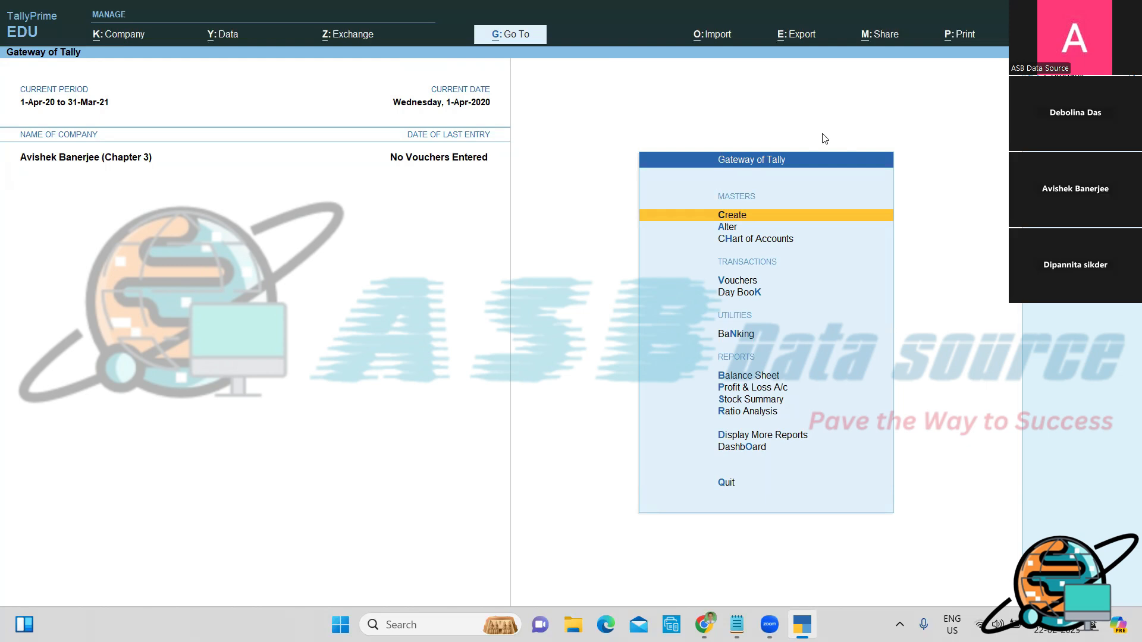
Step: In Notepad, add blank lines below the existing notes and move to an empty line
key(alt+Tab)
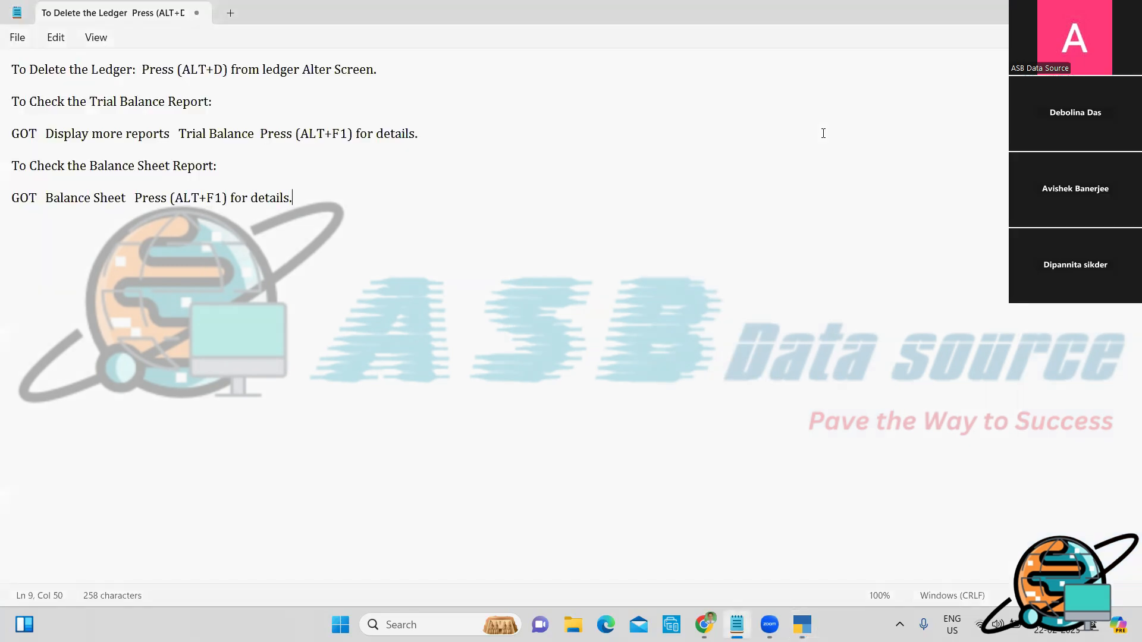
key(Return)
key(Return)
key(Return)
key(Return)
key(Return)
key(Return)
key(Return)
key(Return)
key(Return)
key(Return)
key(Return)
key(Return)
key(Return)
key(Return)
key(Return)
key(Return)
key(Return)
key(Return)
key(Return)
key(Return)
key(Return)
key(Return)
key(Return)
key(Return)
key(Return)
key(Return)
key(Return)
key(Return)
key(Return)
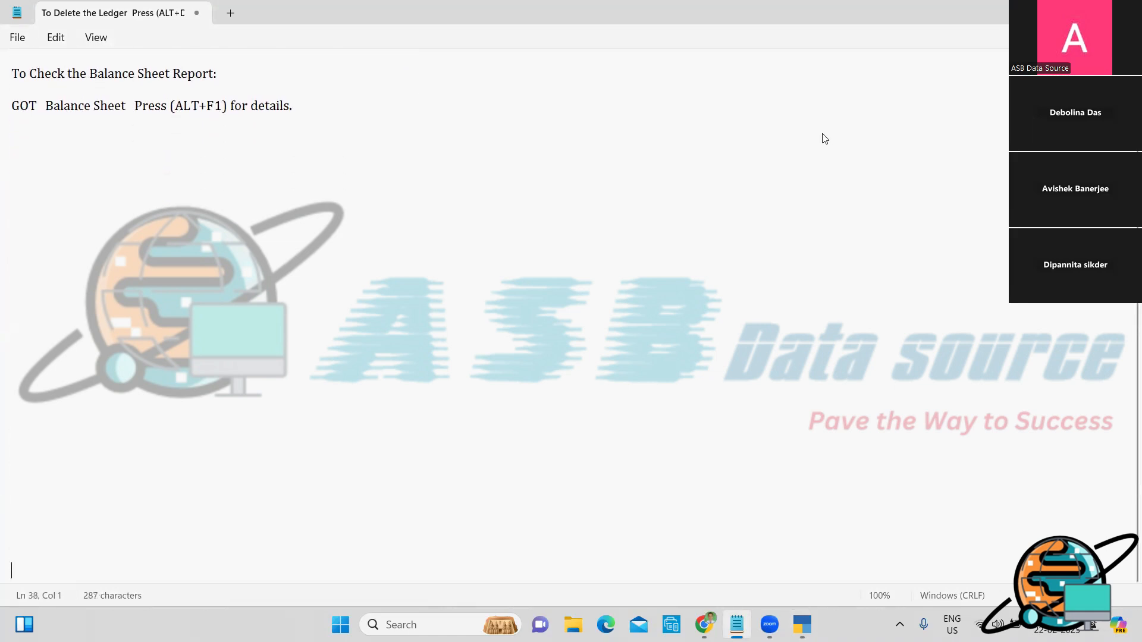
key(Return)
key(Return)
key(Return)
key(Up)
key(Up)
key(Up)
key(Up)
key(Up)
key(Up)
key(Up)
key(Up)
key(Up)
key(Up)
key(Up)
key(Up)
key(Up)
key(Up)
key(Up)
key(Up)
key(Up)
key(Up)
key(Up)
key(Up)
key(Up)
key(Up)
key(Up)
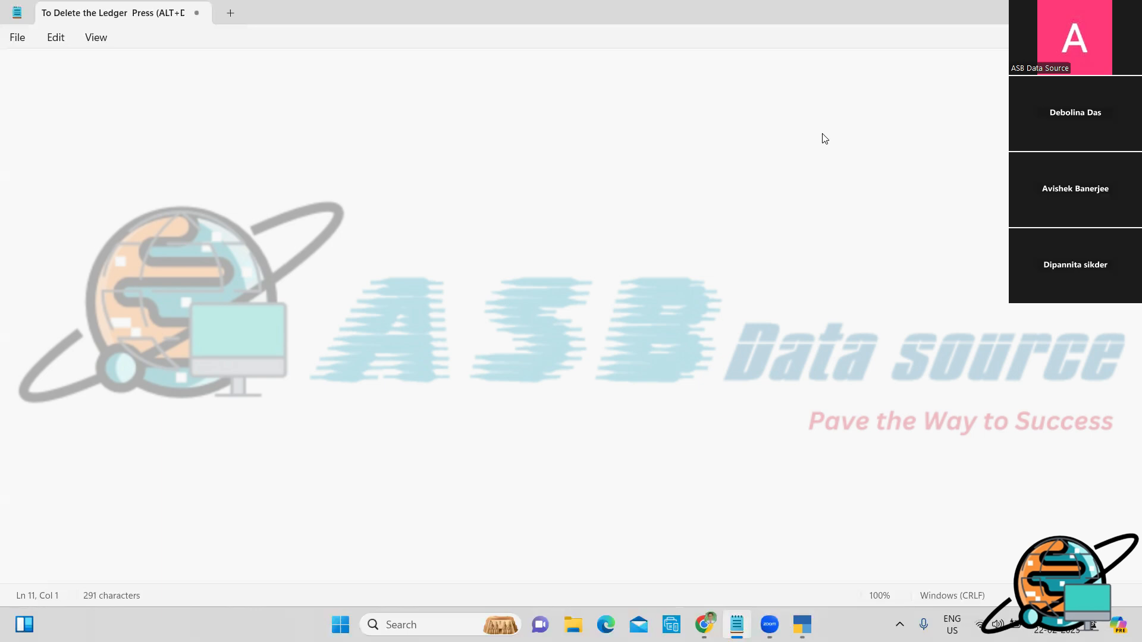
Step: Write 'Outstanding electricity bill A/c ... Dr.' over 'To Corporation Bank A/c', prefixed with #
text(Outstanding )
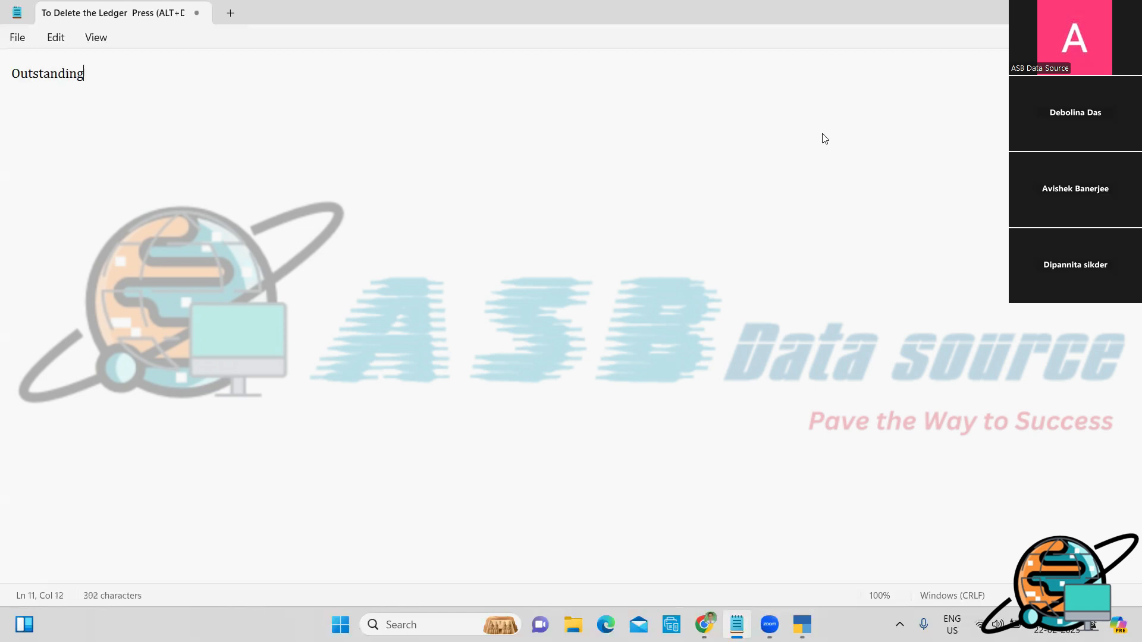
text(electricity)
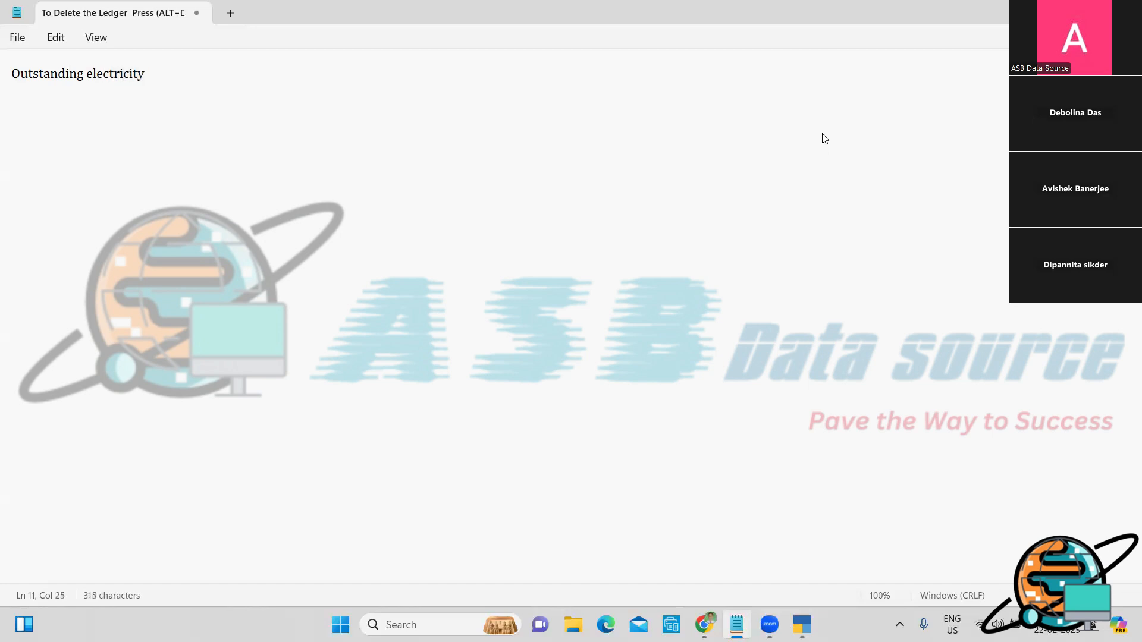
text( bill A/c...................)
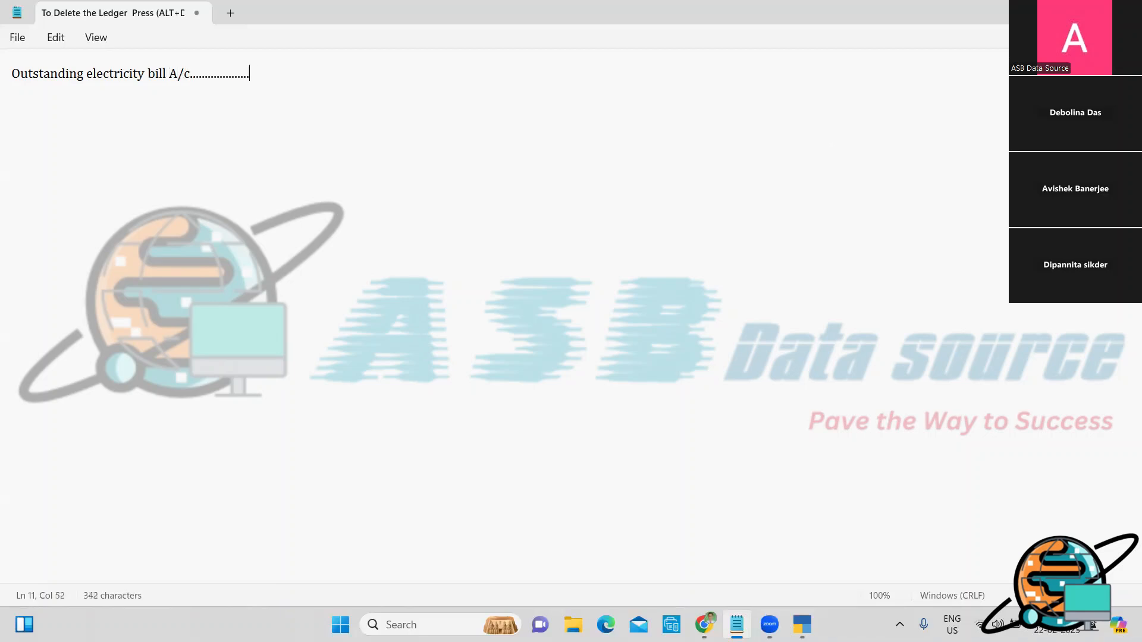
text(................................. Dr.)
key(Return)
text(To)
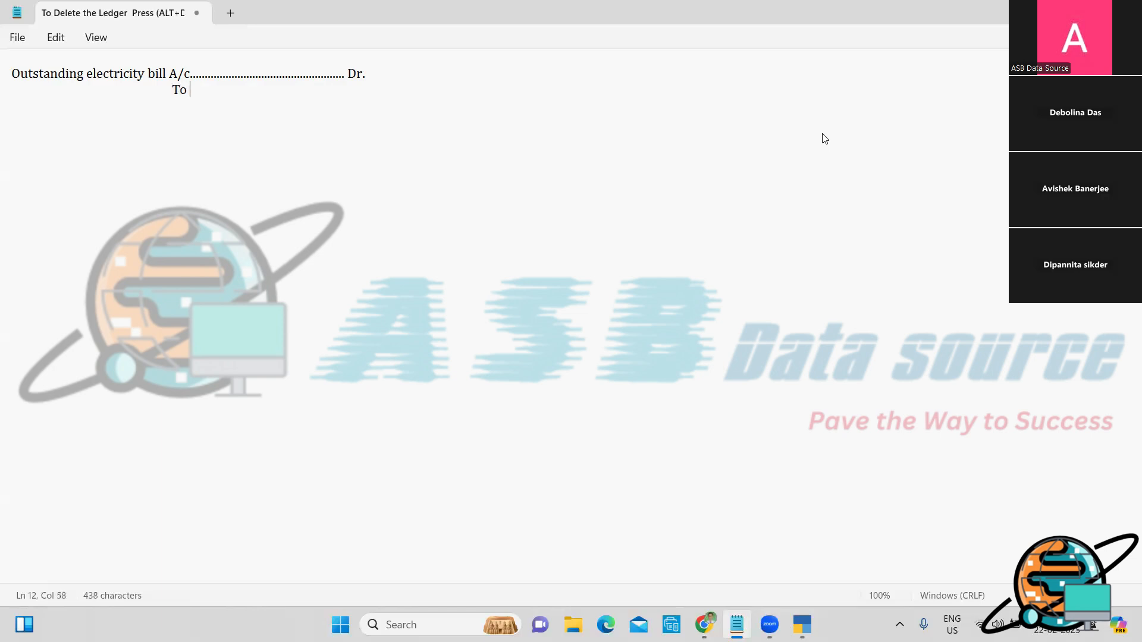
text( Corporation Bank A/c)
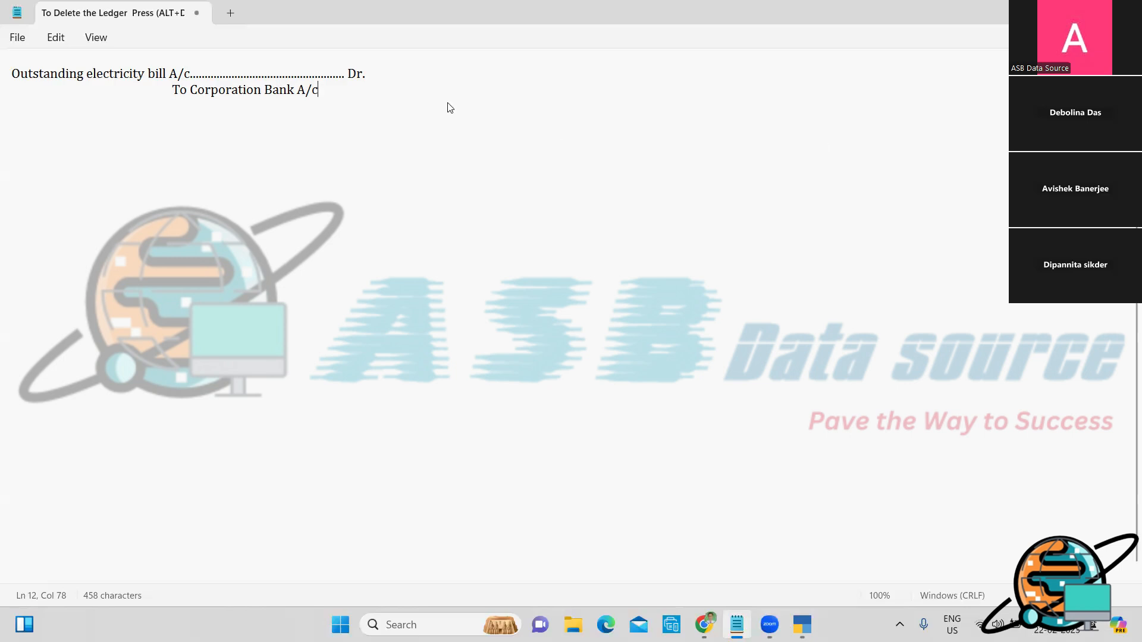
click(14, 70)
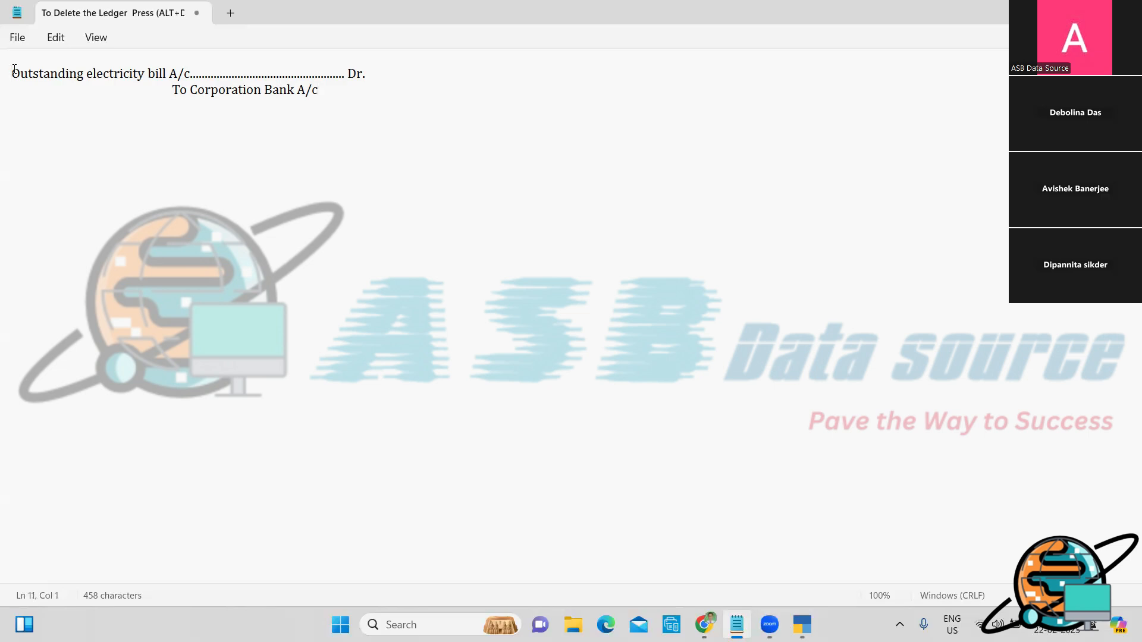
text(5)
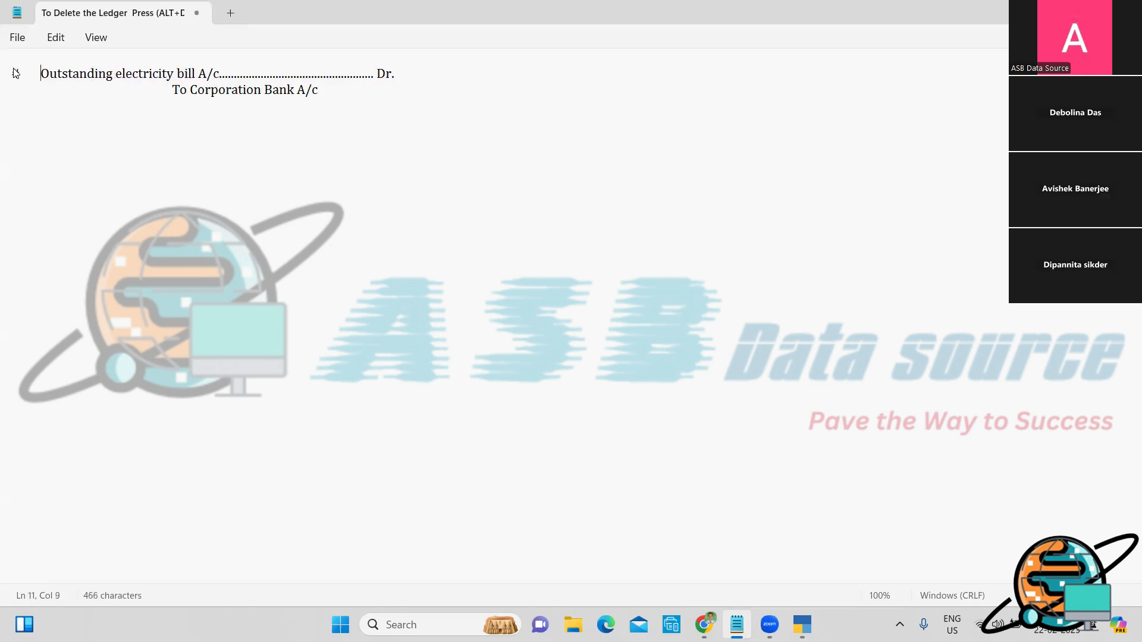
click(173, 89)
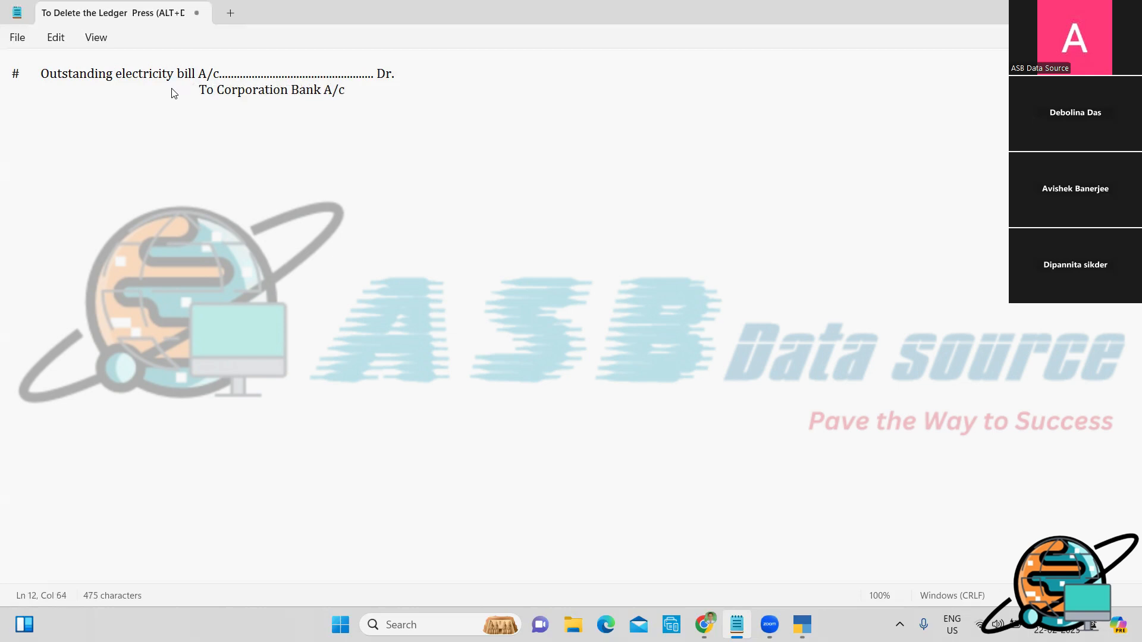
key(alt+Tab)
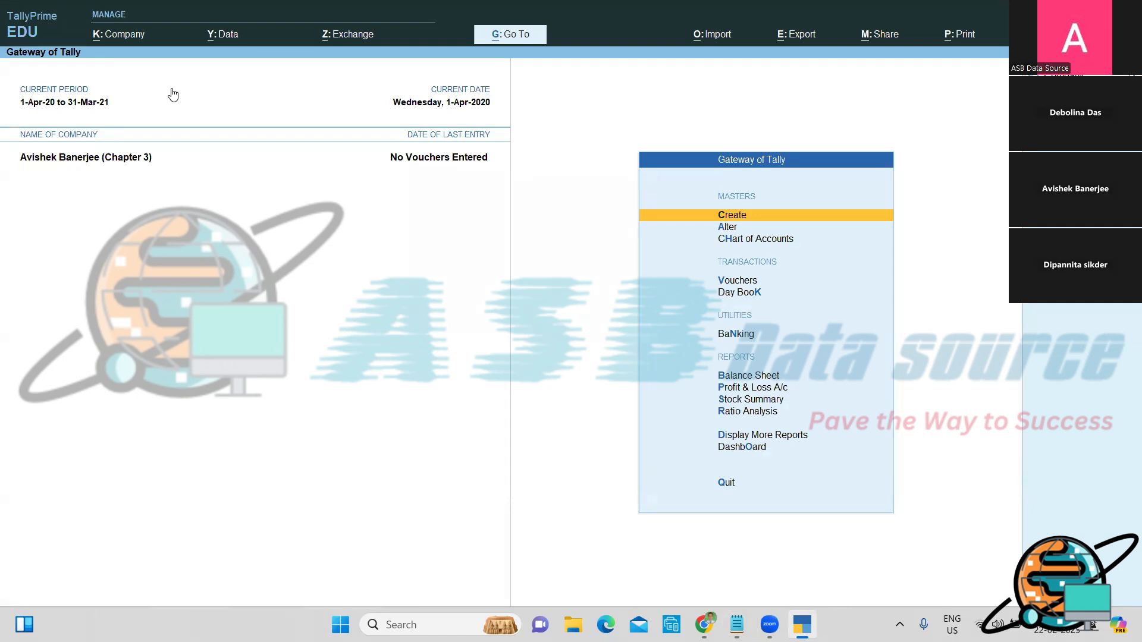
Step: From the Gateway of Tally, start a new Payment voucher No. 1
key(Down)
key(Down)
key(Down)
key(Down)
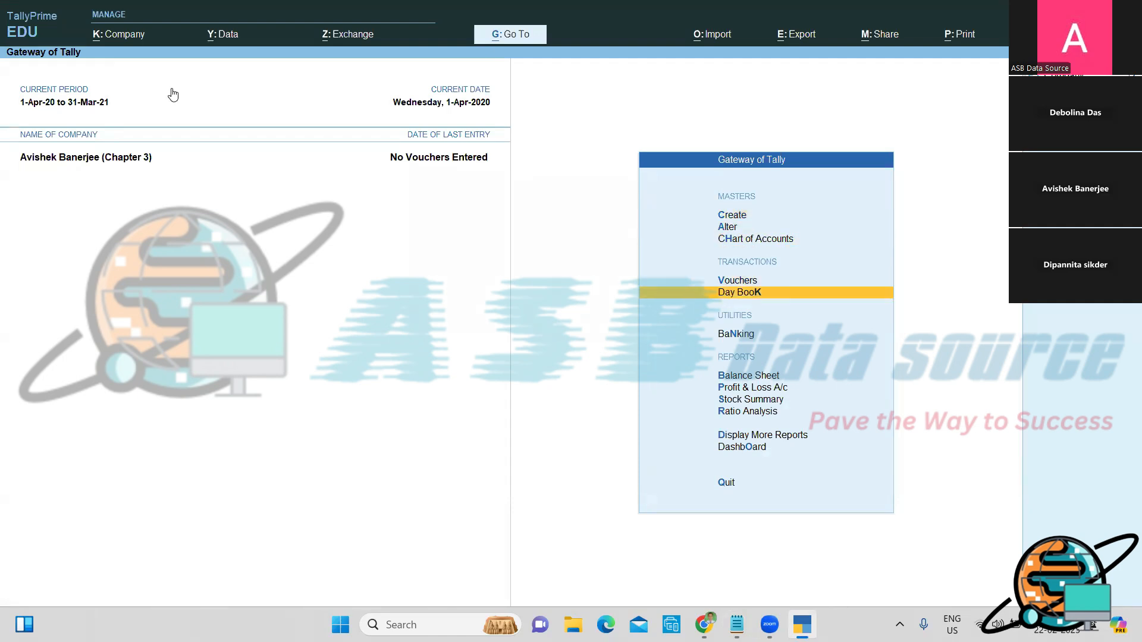
key(Up)
key(Return)
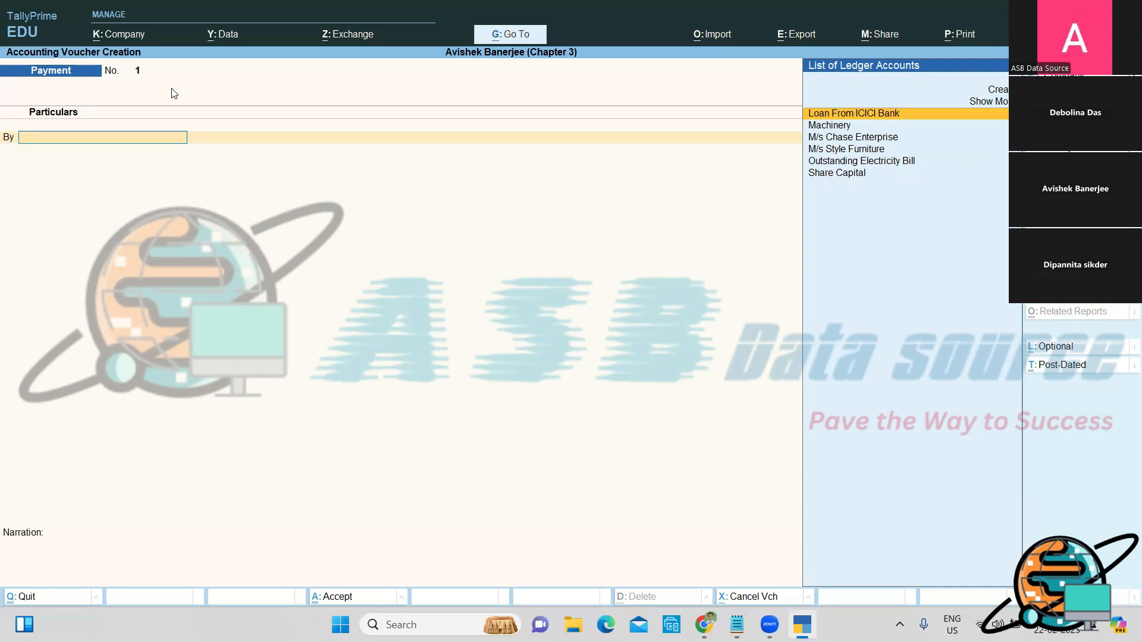
Step: Date the voucher 1-4 and debit Outstanding Electricity Bill by 20,600
key(F2)
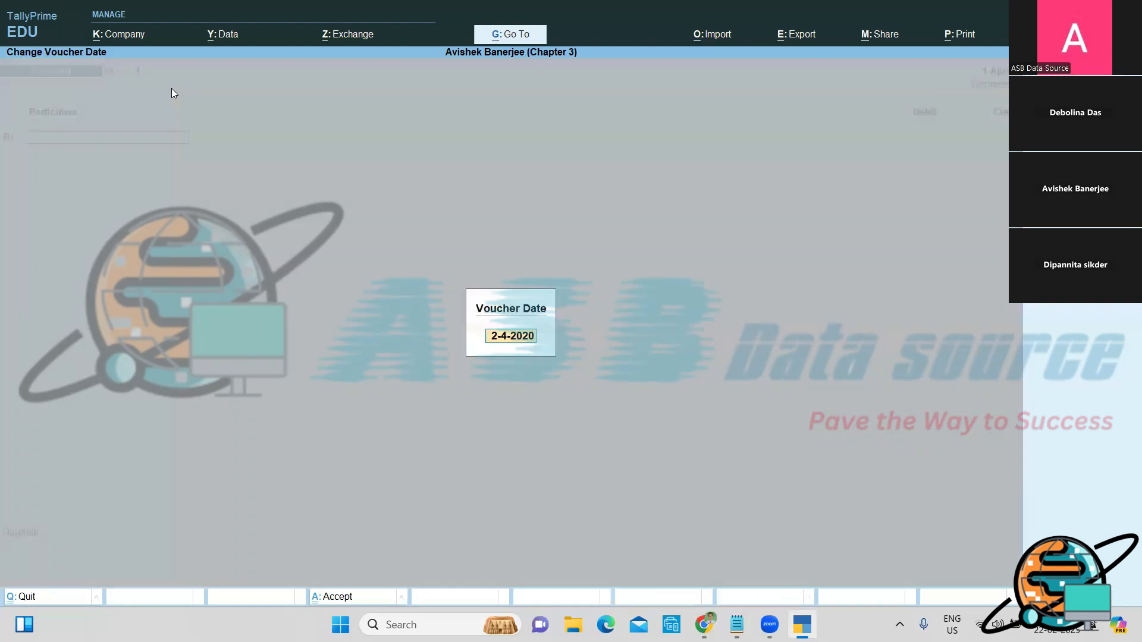
text(1-4)
key(Return)
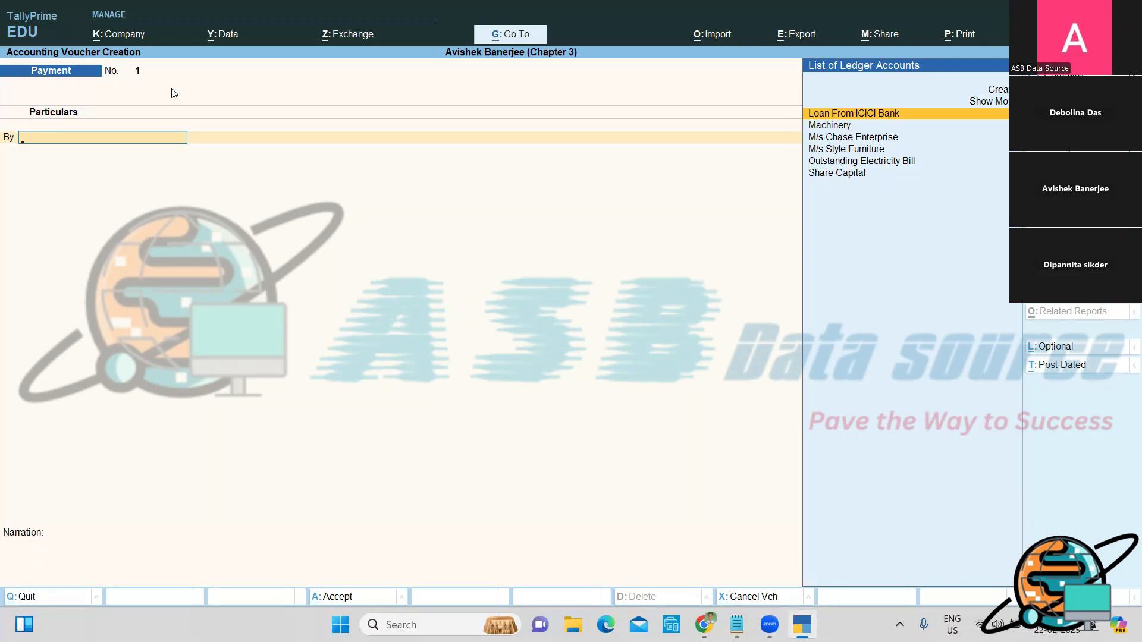
key(Down)
key(Down)
key(Down)
key(Down)
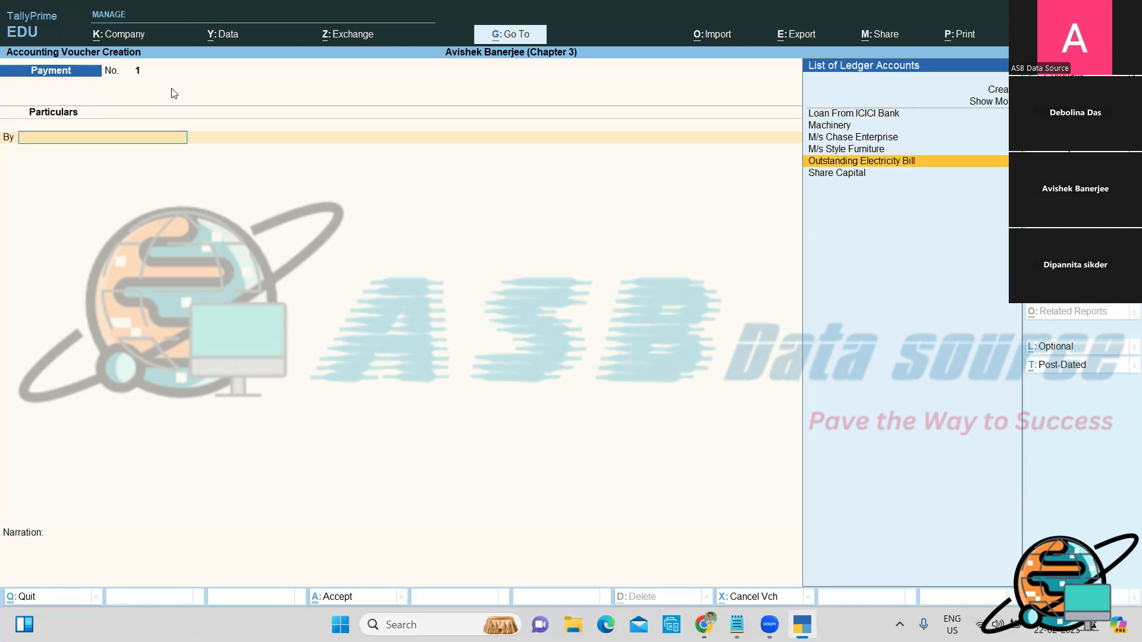
key(Return)
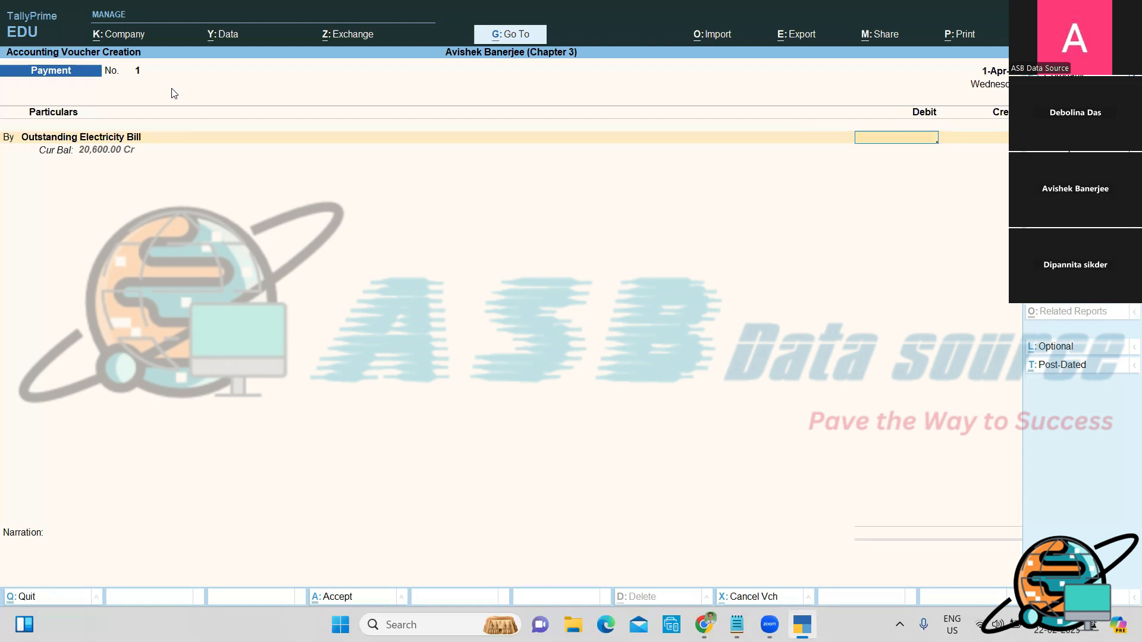
text(20600)
key(Return)
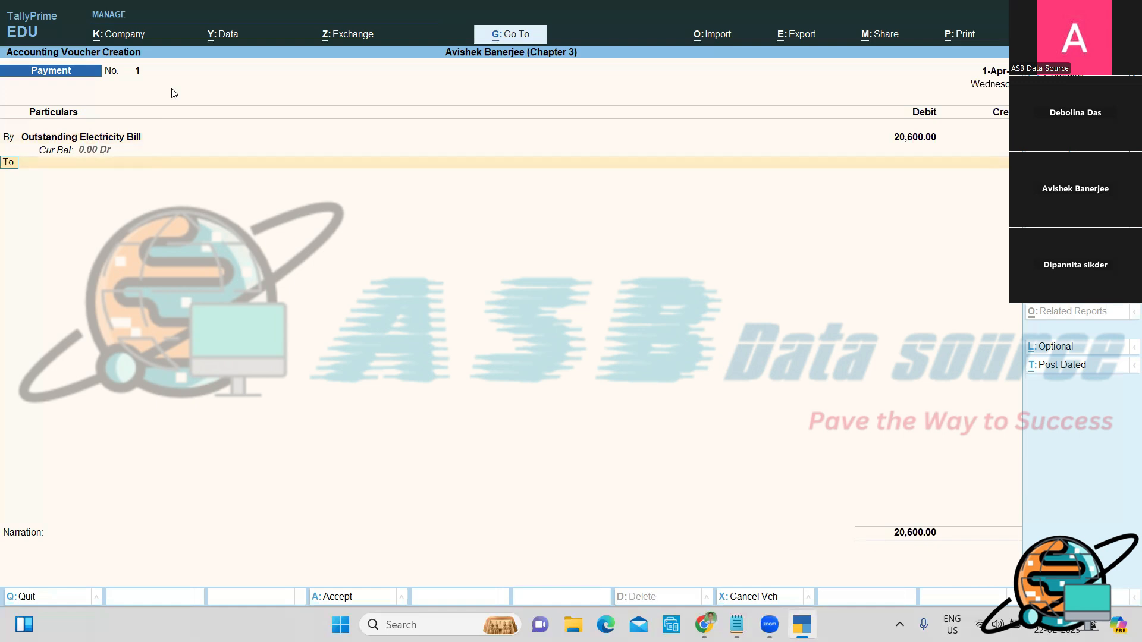
key(Return)
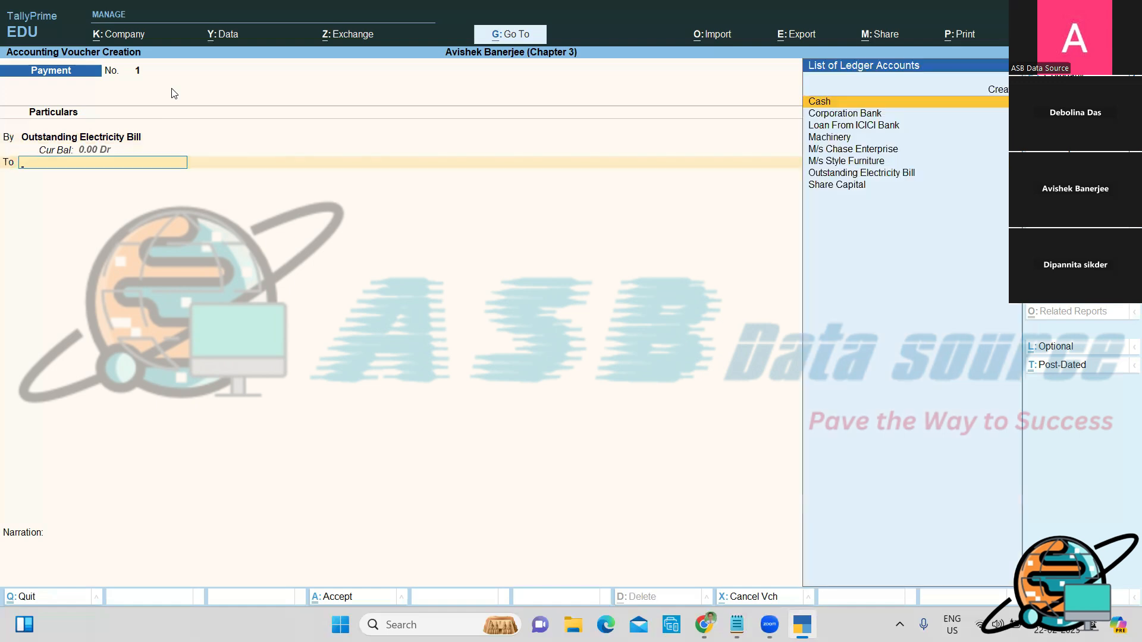
Step: Credit Corporation Bank with the 20,600.00 and bring up its bank allocations
key(Down)
key(Return)
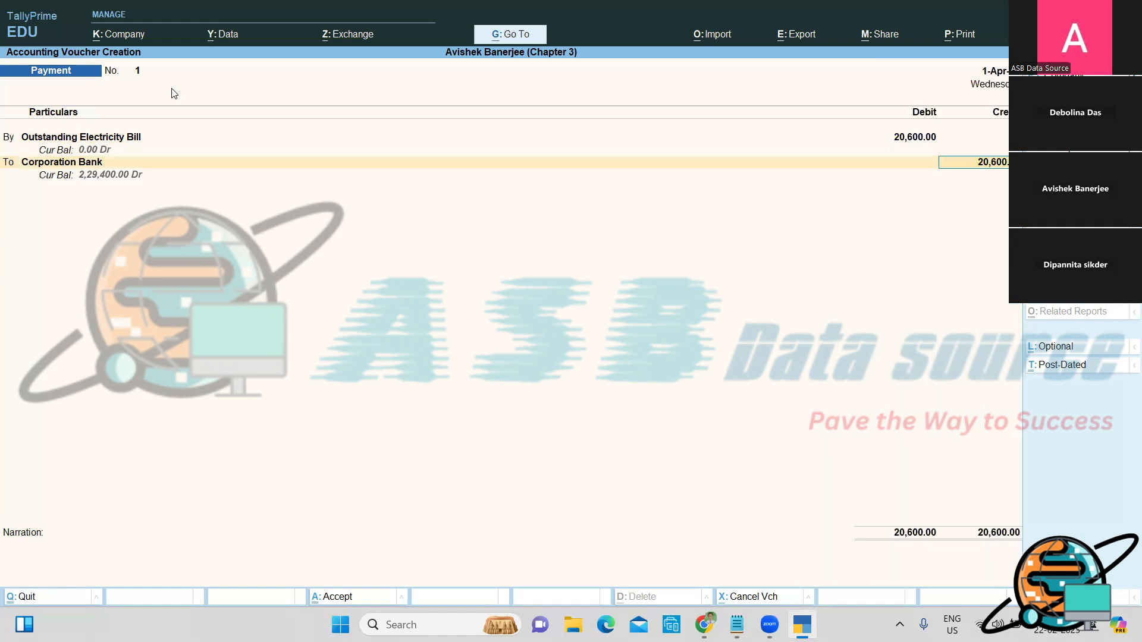
key(Return)
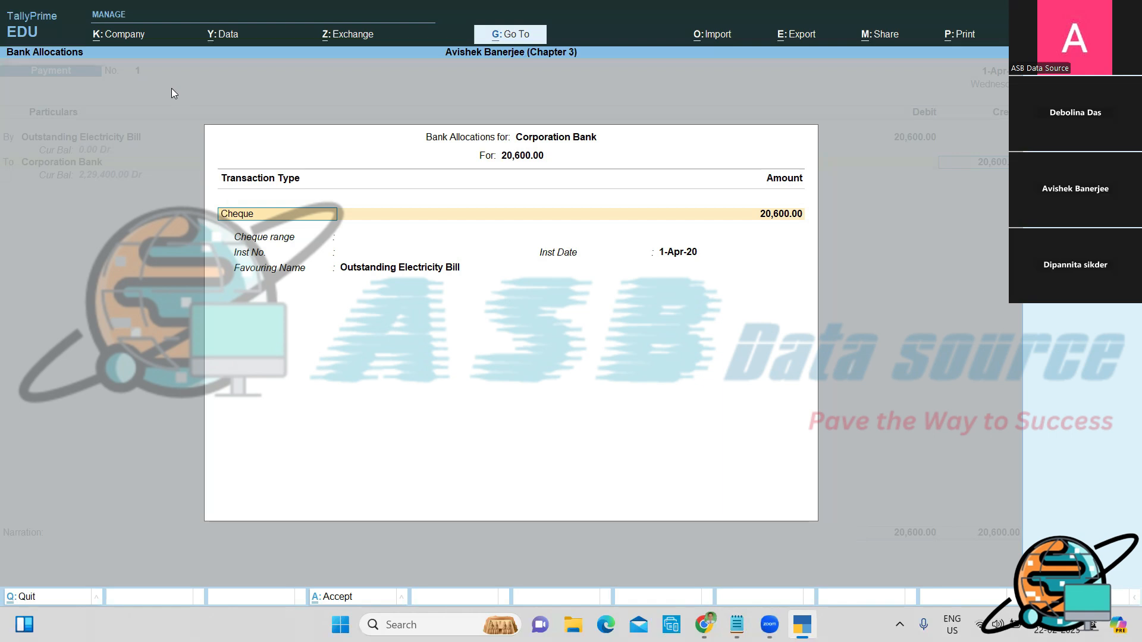
Step: Set the bank allocation to Cheque number 478596, keeping the 1-Apr-20 instrument date
key(BackSpace)
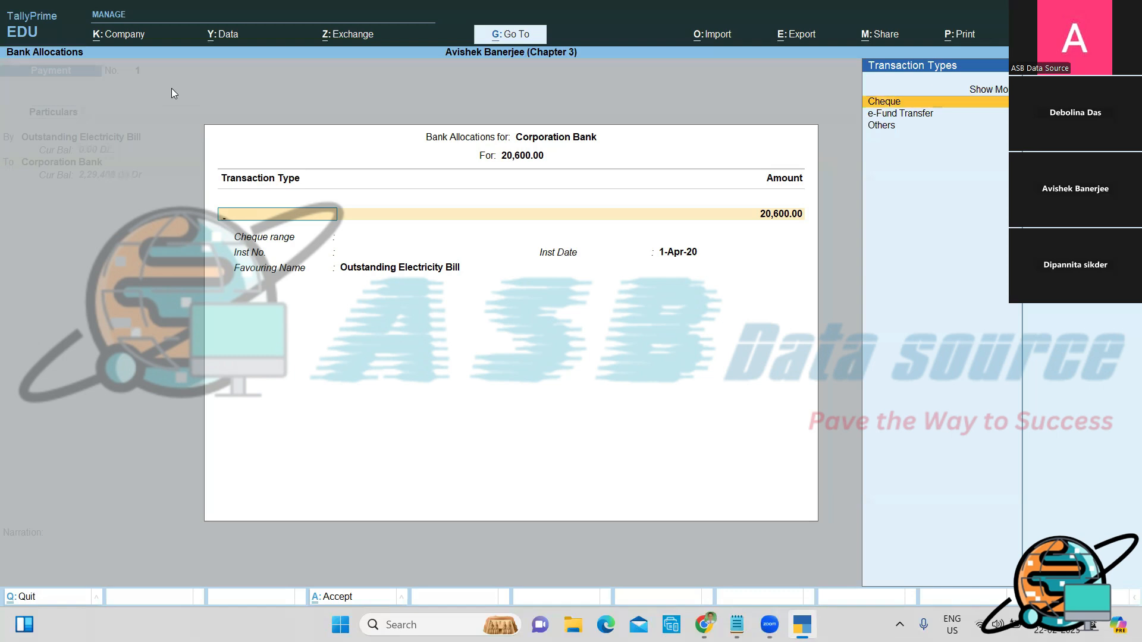
key(Up)
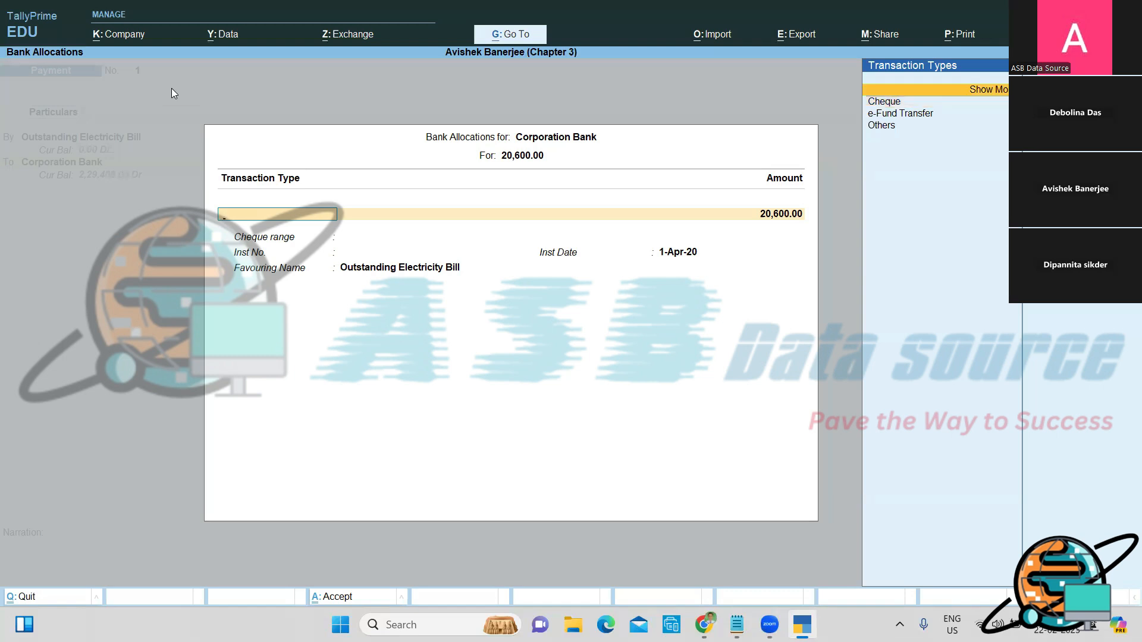
key(Return)
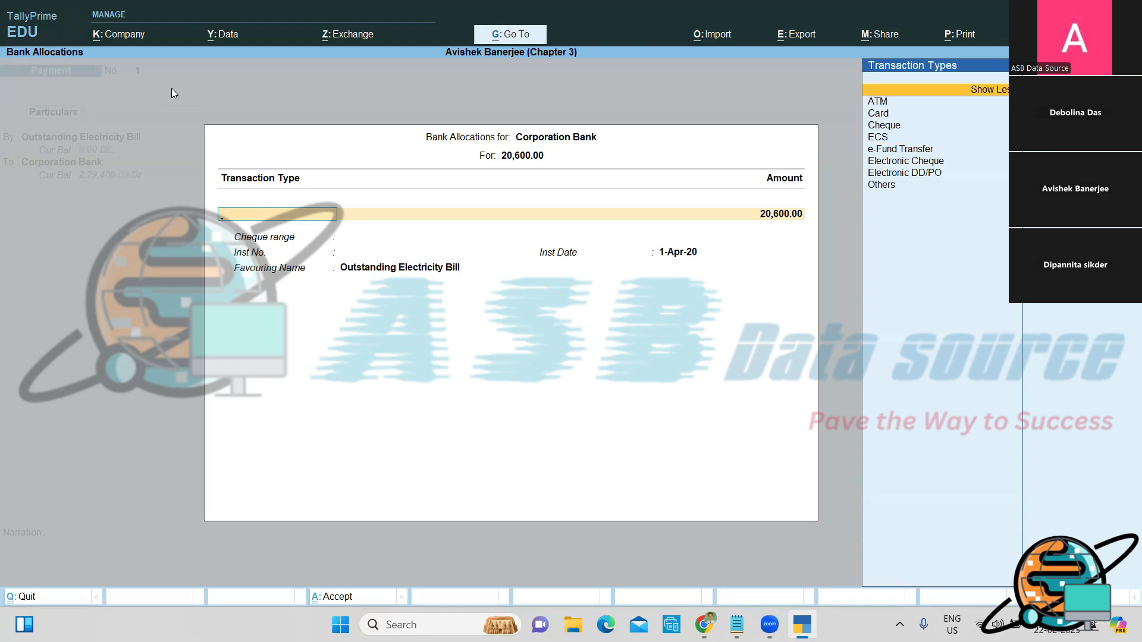
key(Down)
key(Down)
key(Down)
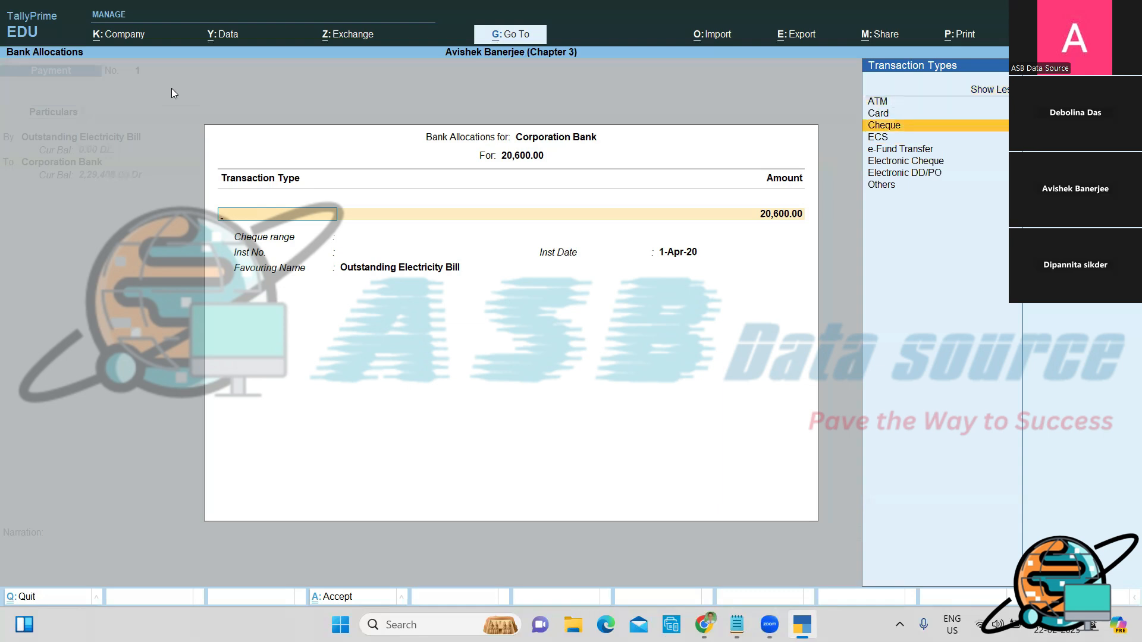
key(Return)
key(Return)
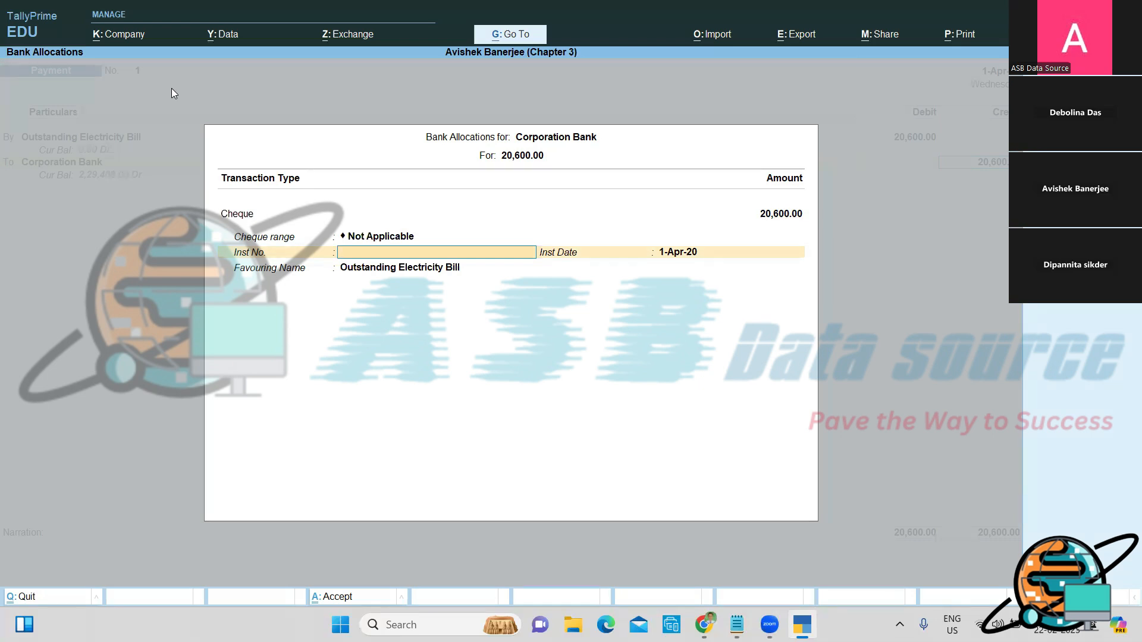
text(478596)
key(Return)
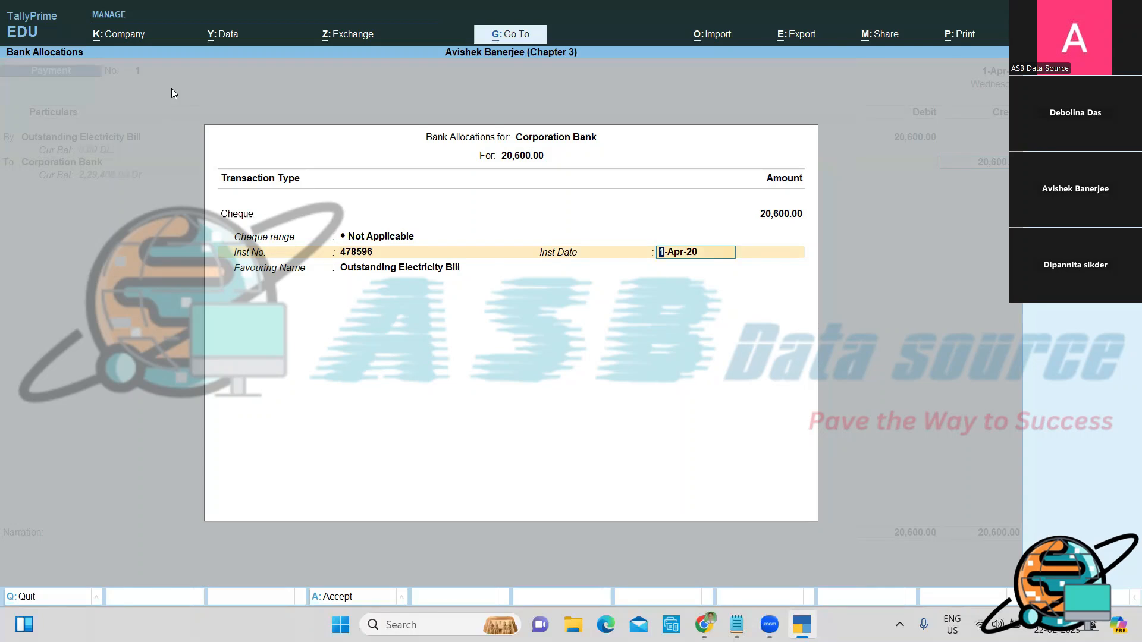
key(Return)
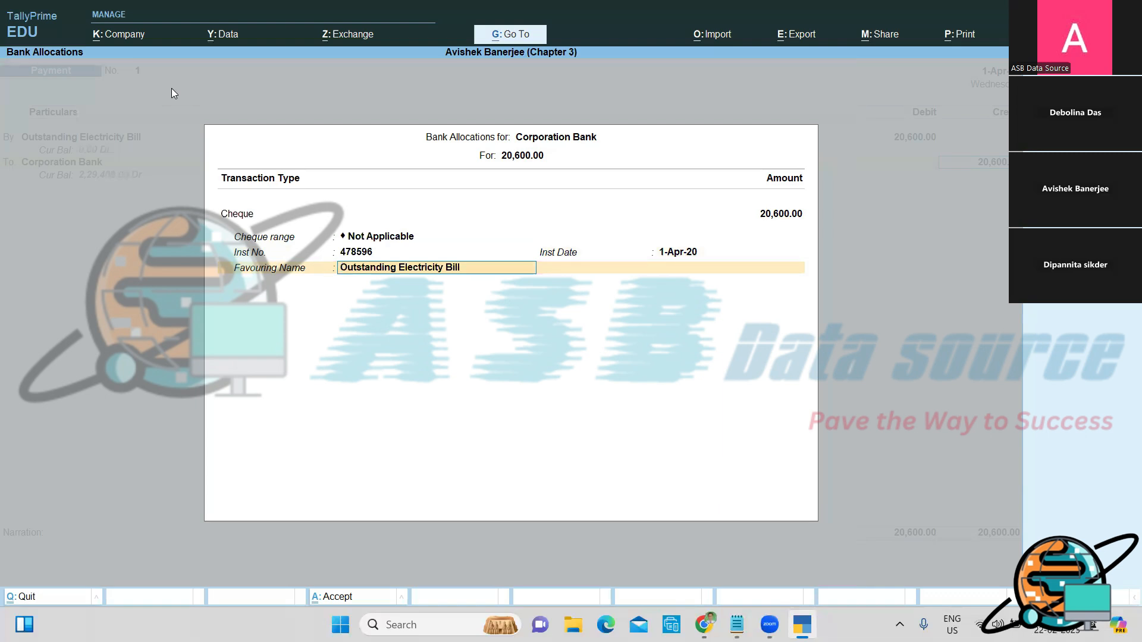
Step: Enter the narration 'Being, Cleared the Outstanding bill through cheque of Corporation Bank'
key(Return)
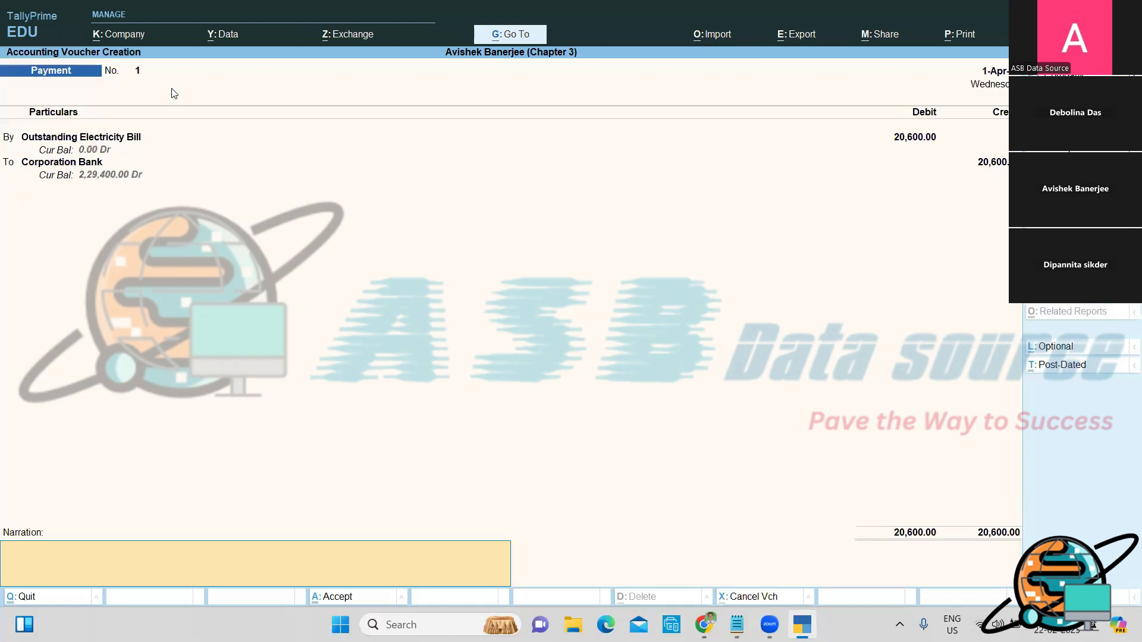
text(Being, Cleared the Outstanding)
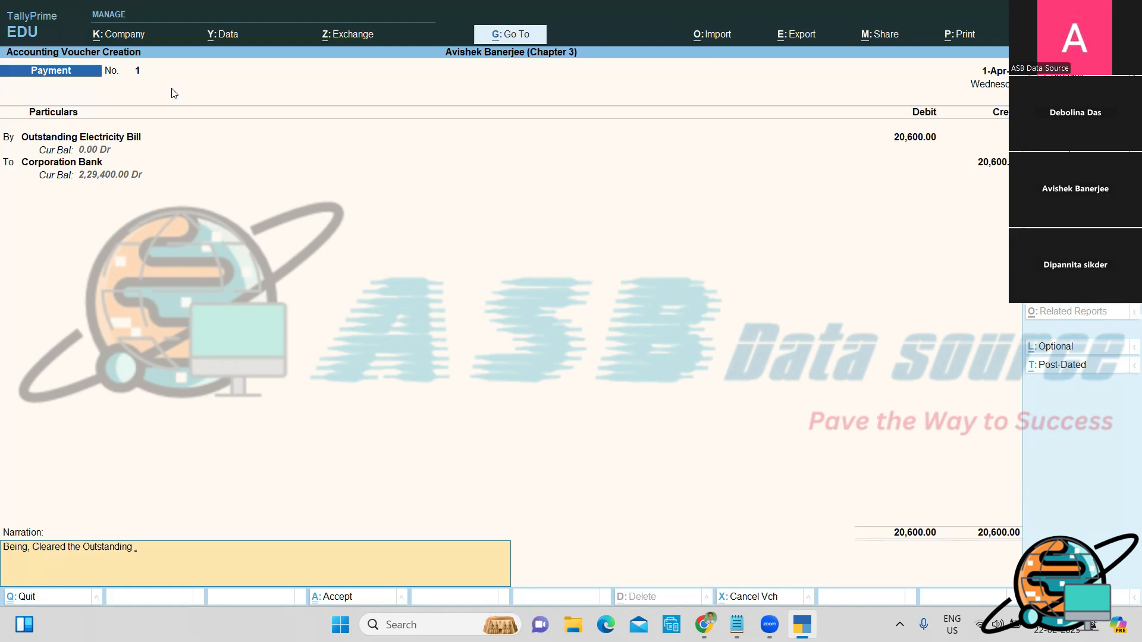
text( bill through cheque of Corporation Bank.)
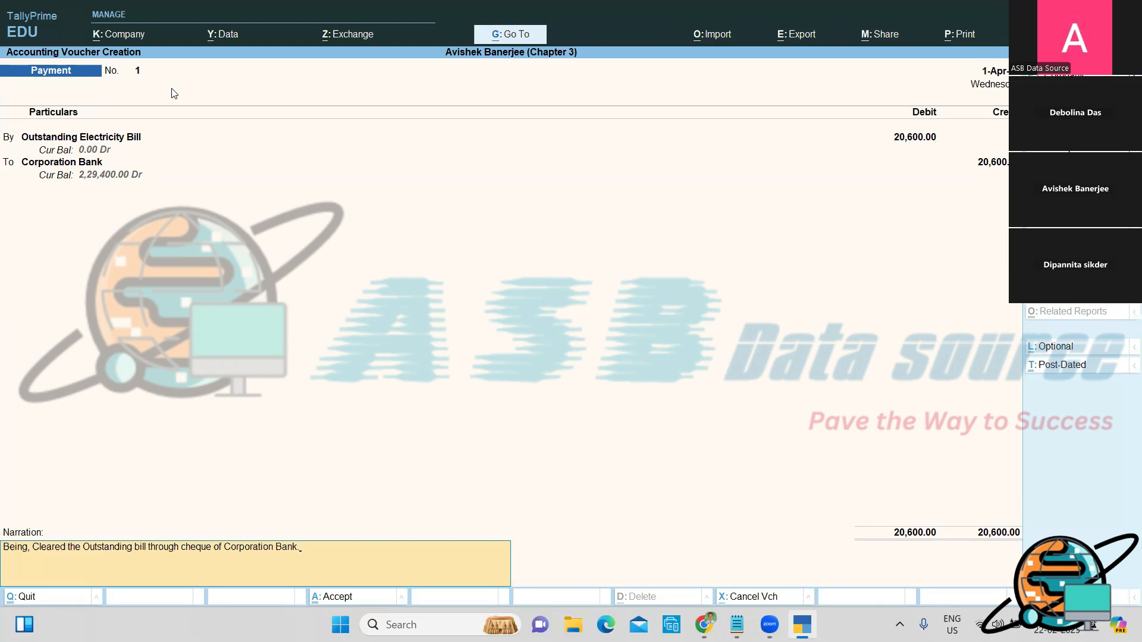
Step: Finish the narration and accept payment voucher No. 1, opening blank voucher No. 2
key(Return)
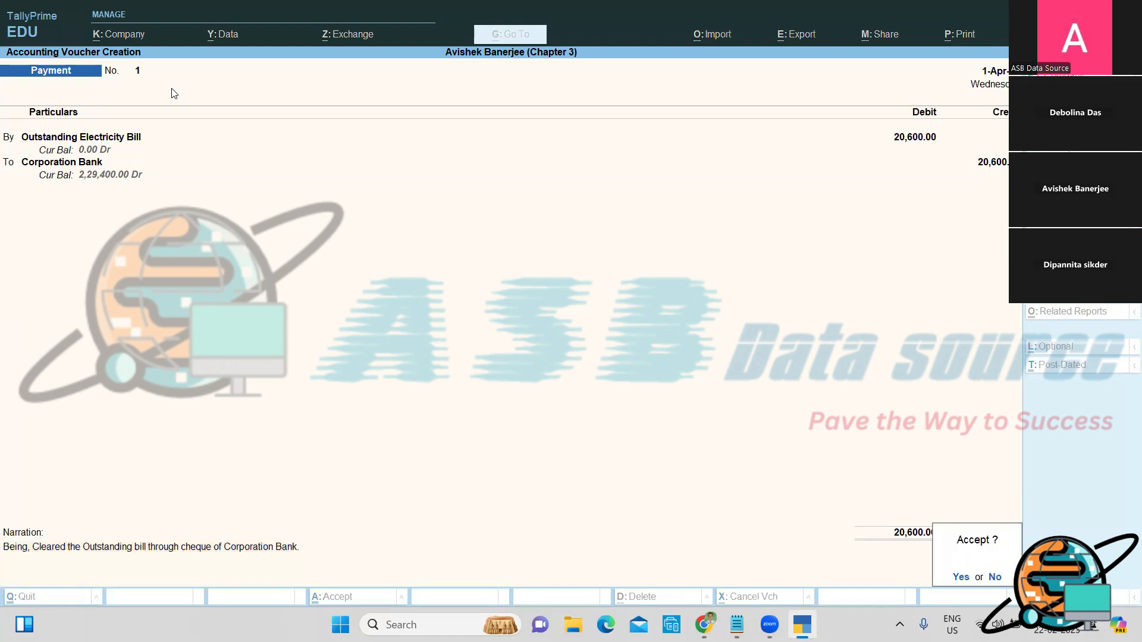
key(Return)
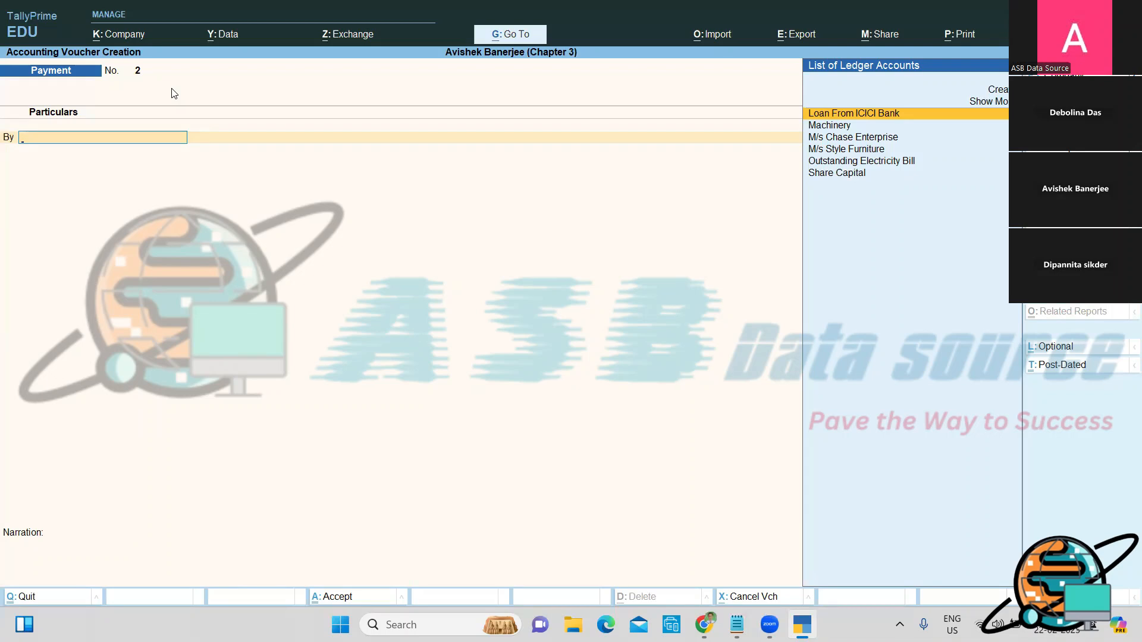
Step: Quit the blank Payment voucher No. 2 without saving, returning to the Gateway of Tally
key(Escape)
key(y)
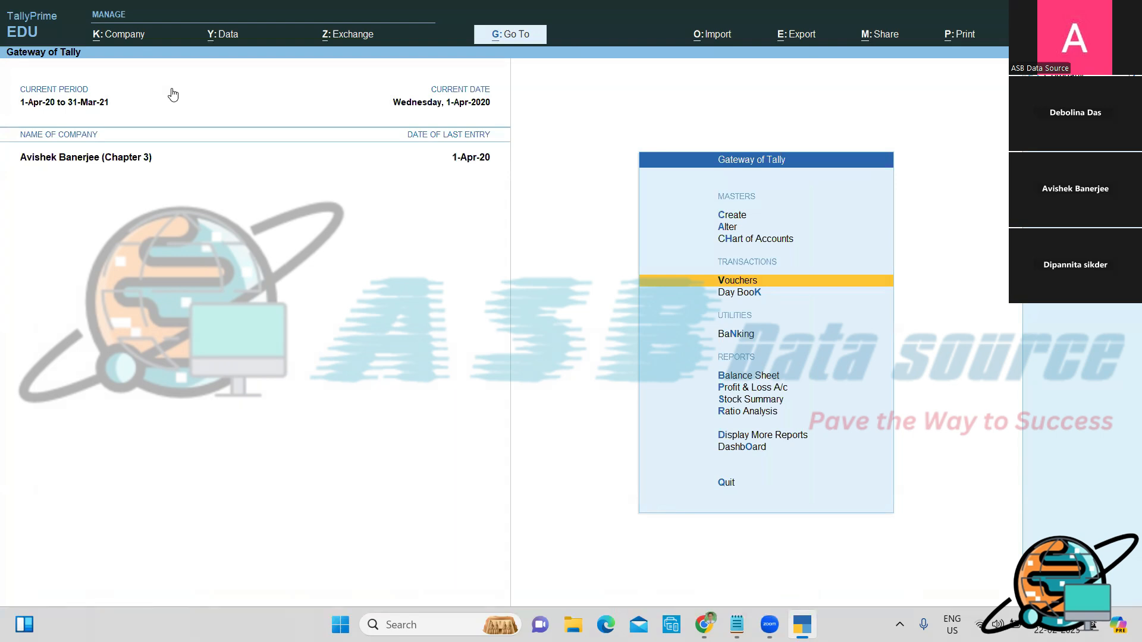
key(Down)
key(Down)
key(Down)
key(Down)
key(Down)
key(Down)
key(Down)
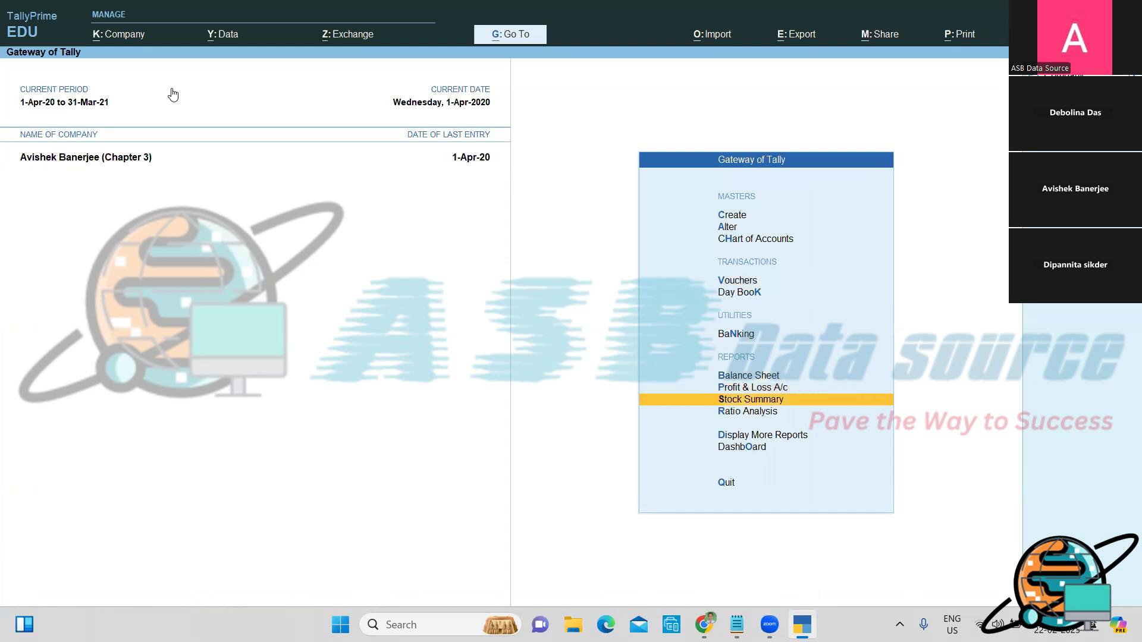
key(Return)
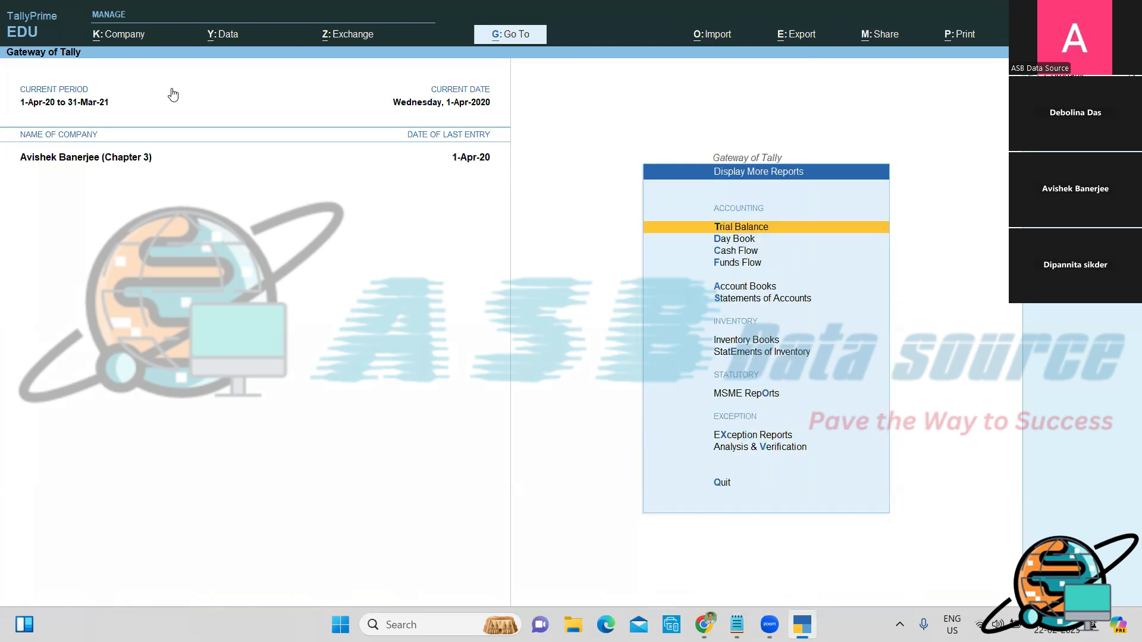
key(Down)
key(Down)
key(Down)
key(Down)
key(Down)
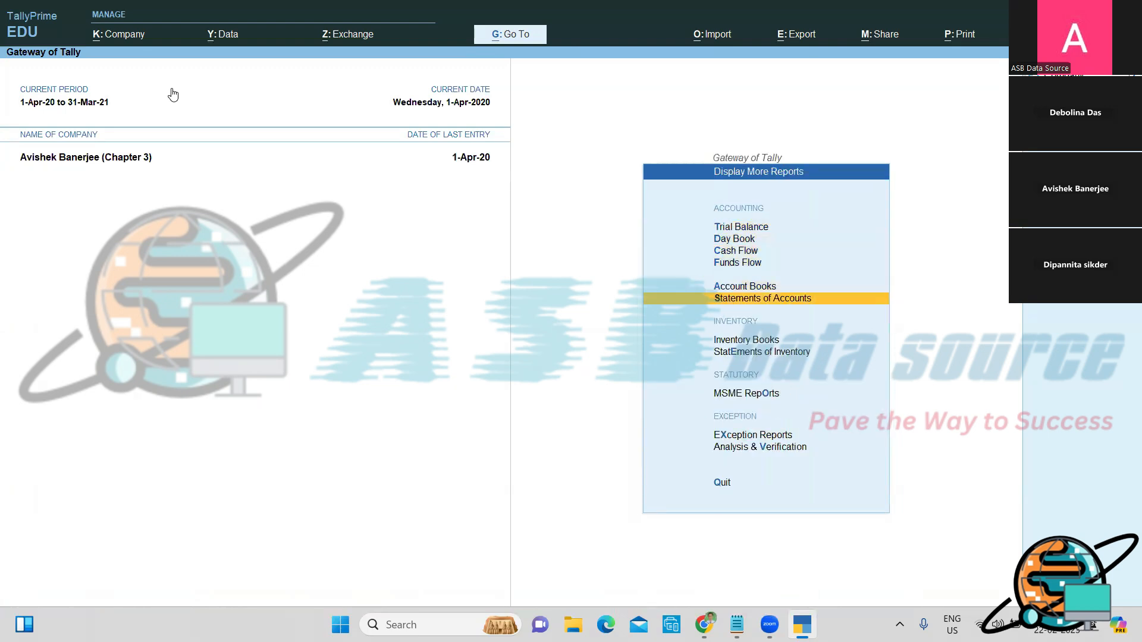
key(Return)
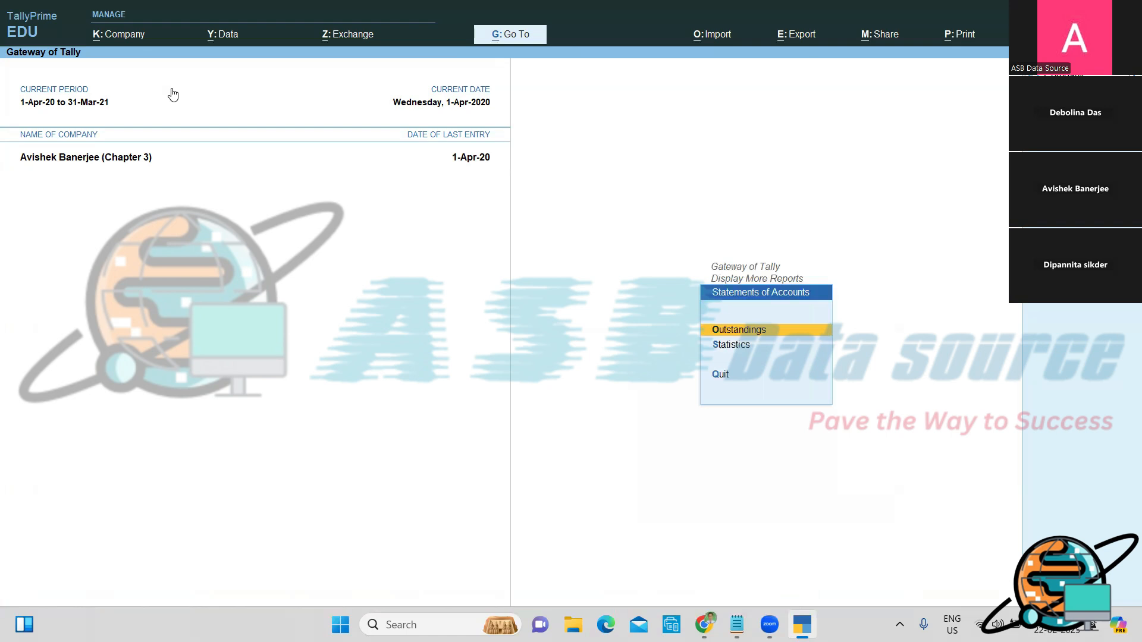
key(Return)
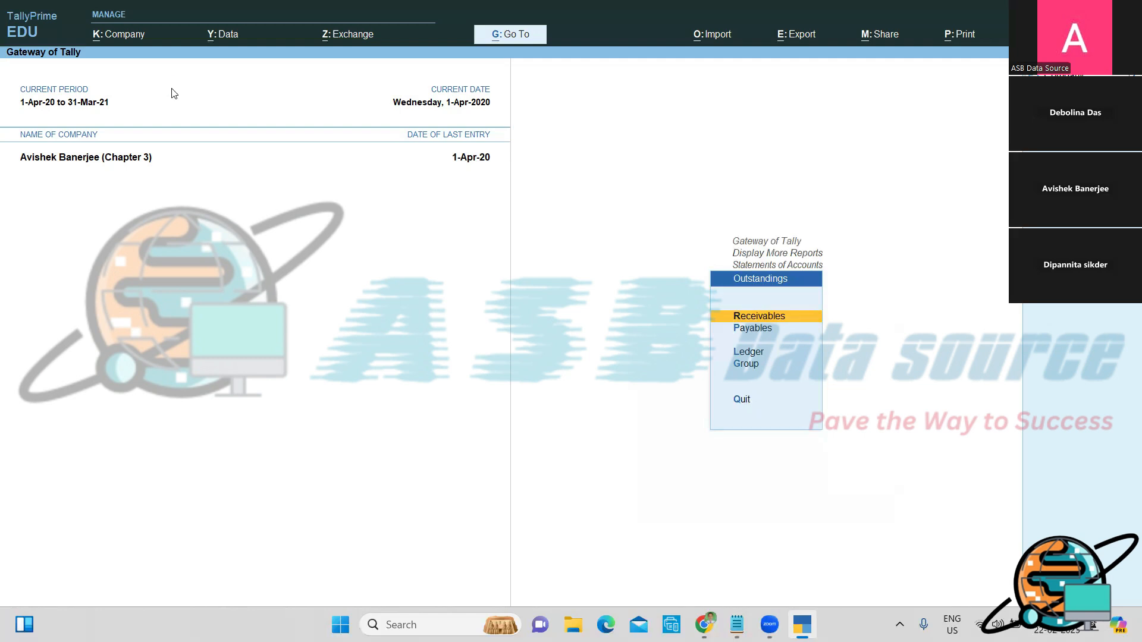
key(Return)
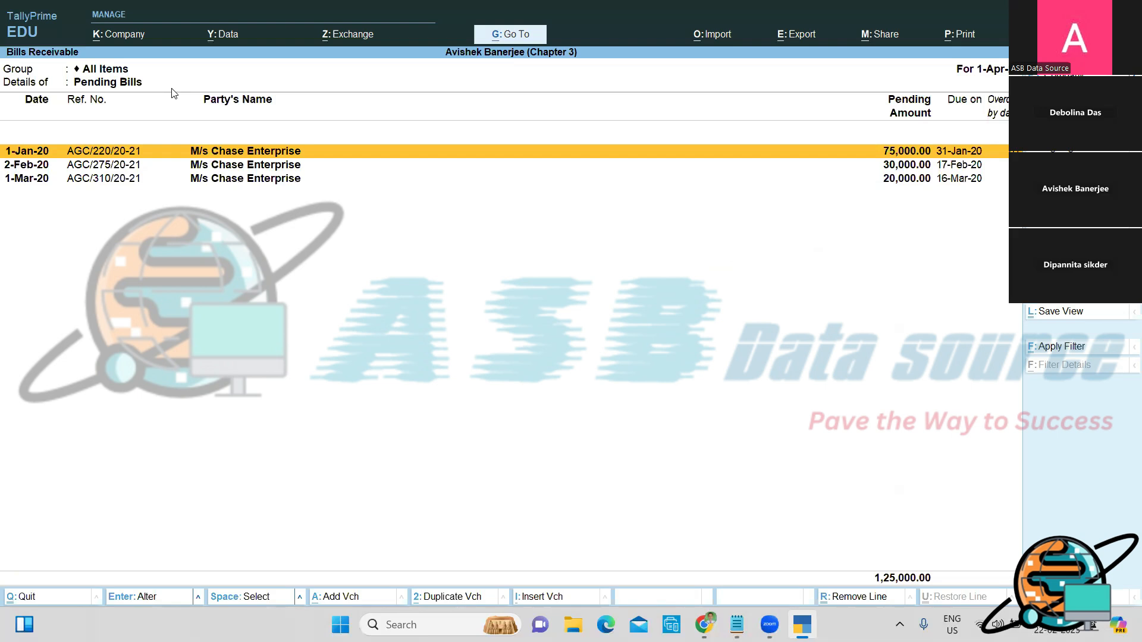
key(Escape)
key(Escape)
key(Escape)
key(Escape)
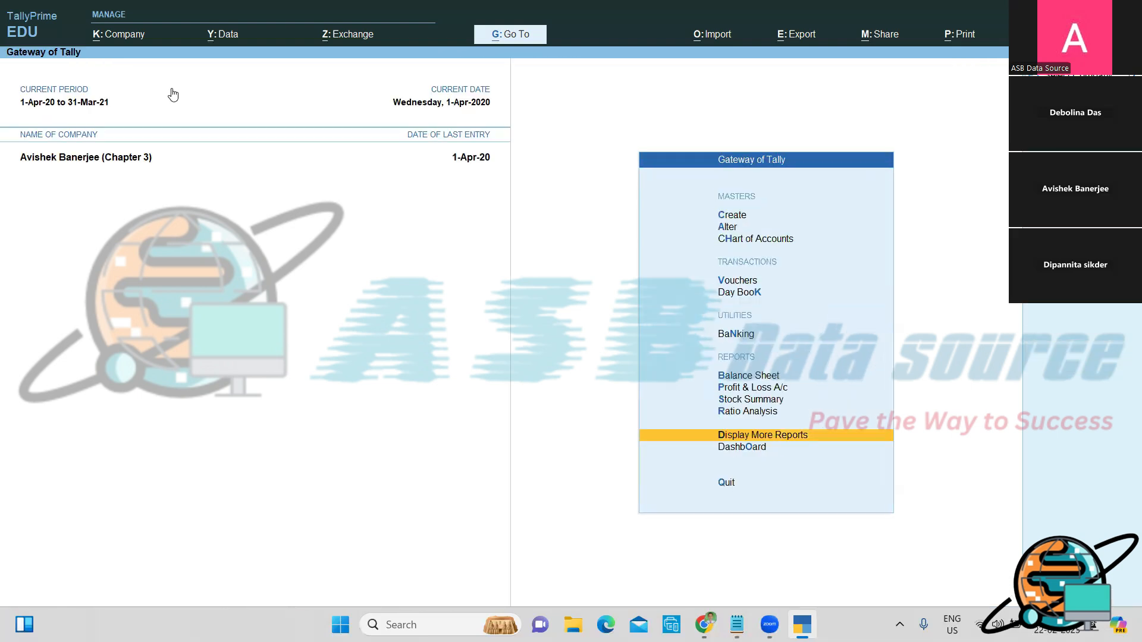
Step: In Notepad, add the heading 'To check the Outstanding Bill Details:' below the Corporation Bank line
key(alt+Tab)
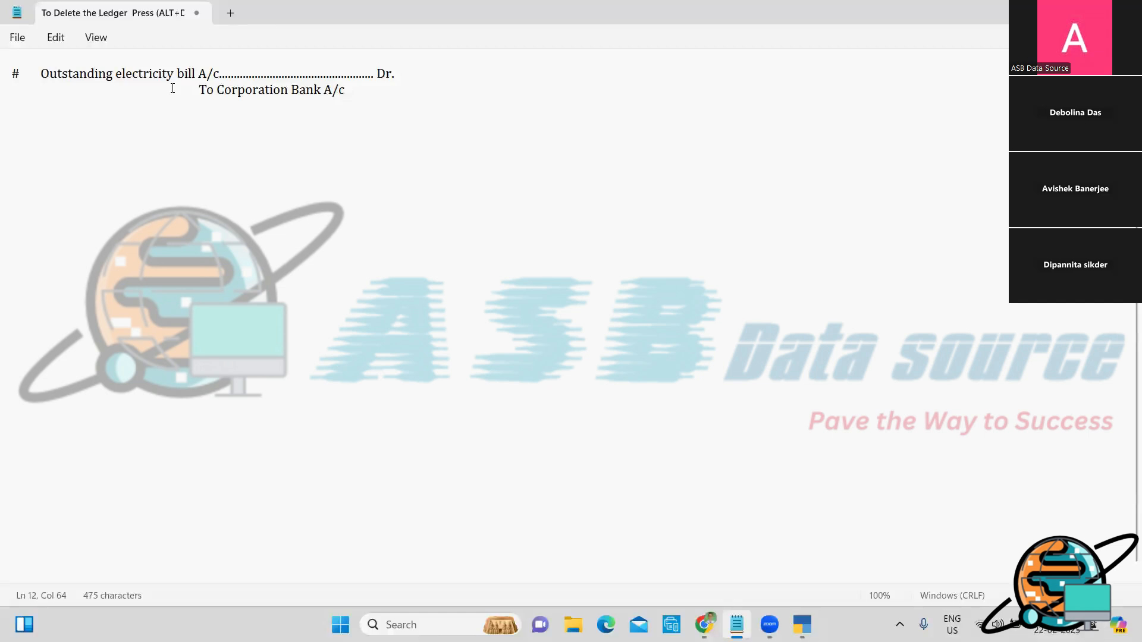
key(Right)
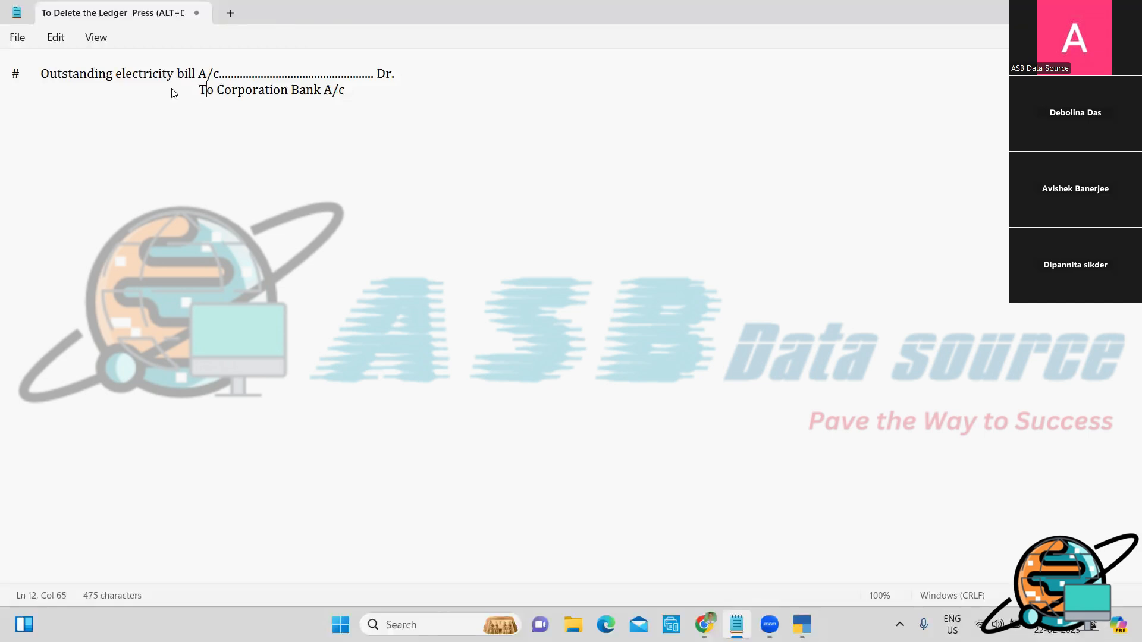
key(Right)
key(Right)
key(Right)
key(Right)
key(End)
key(Return)
text(To check the Ou)
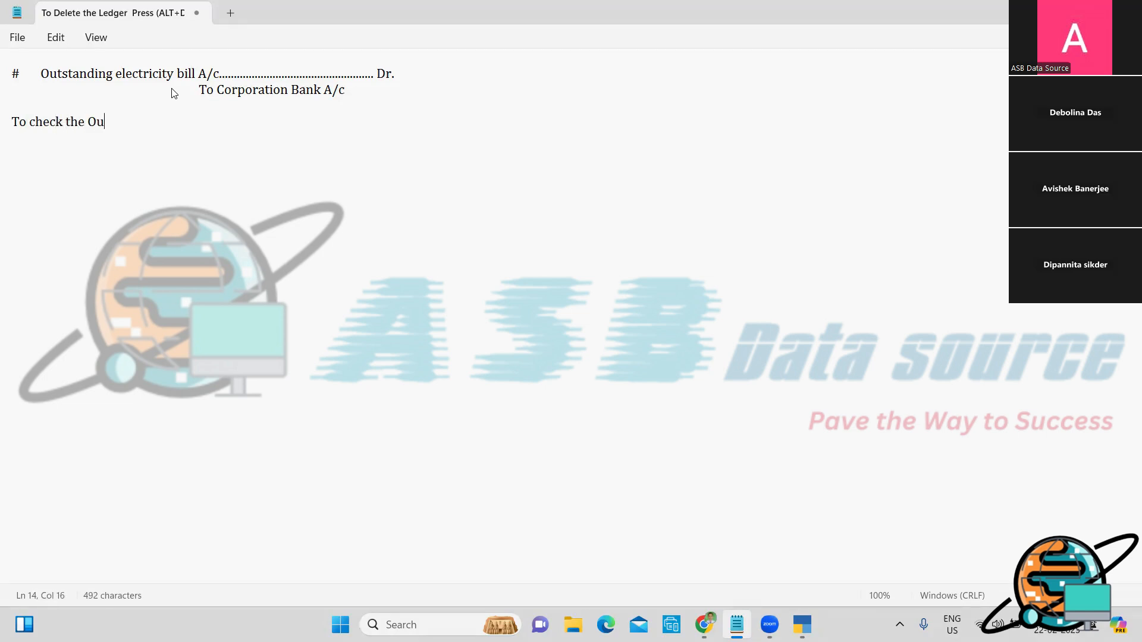
text(tstanding Bill Detail)
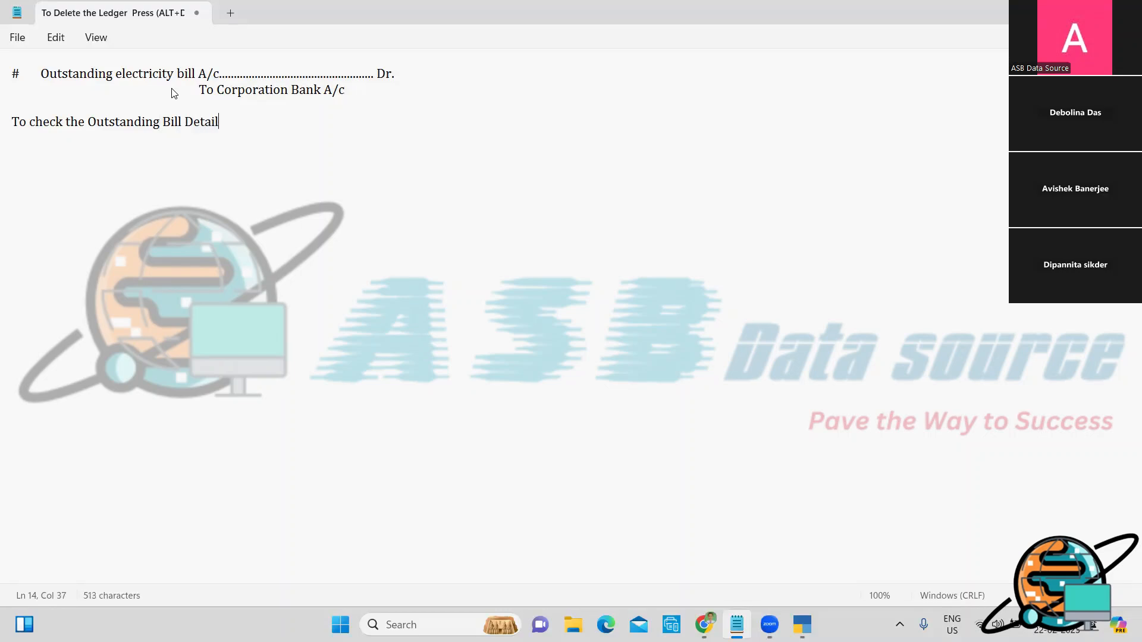
text(s:)
key(Return)
key(Return)
Step: Type the path 'GOT Display more reports Statements of Accounts Outstanding', correcting typos
text(GOT   Disp)
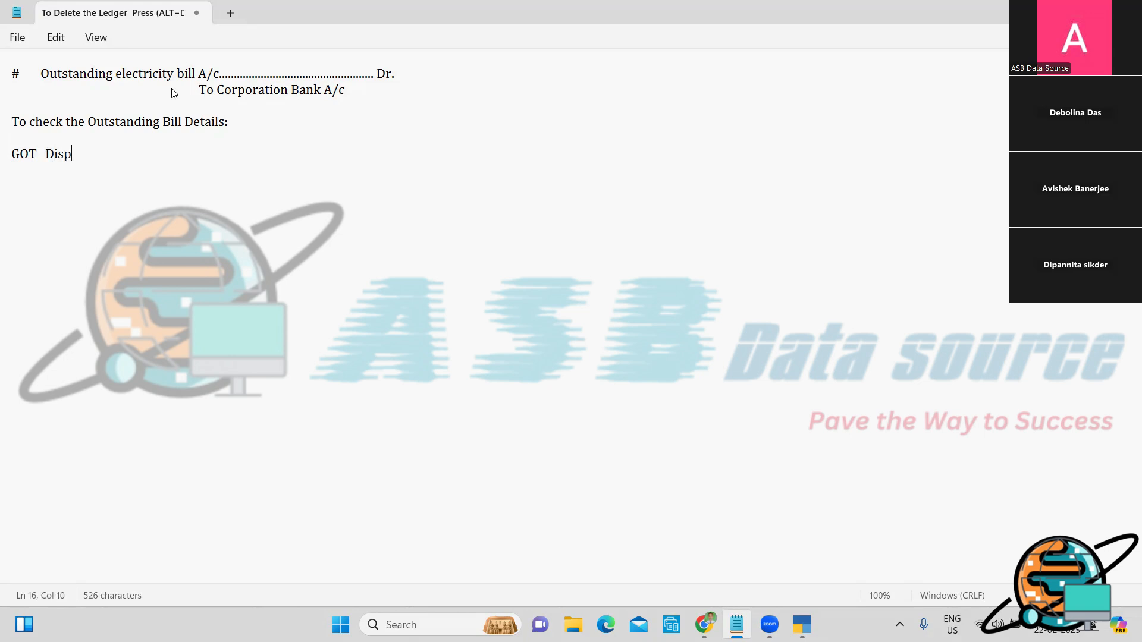
text(lay more reports   Sat)
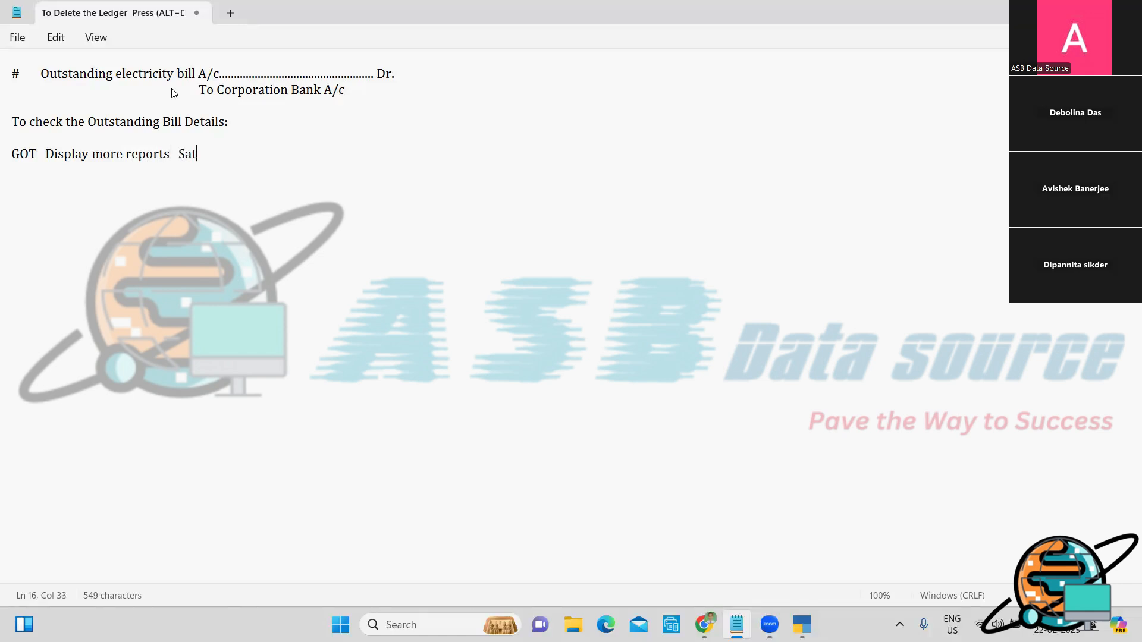
text(tes)
key(BackSpace)
key(BackSpace)
key(BackSpace)
key(BackSpace)
key(BackSpace)
text(tates)
key(BackSpace)
text(ments of Accou)
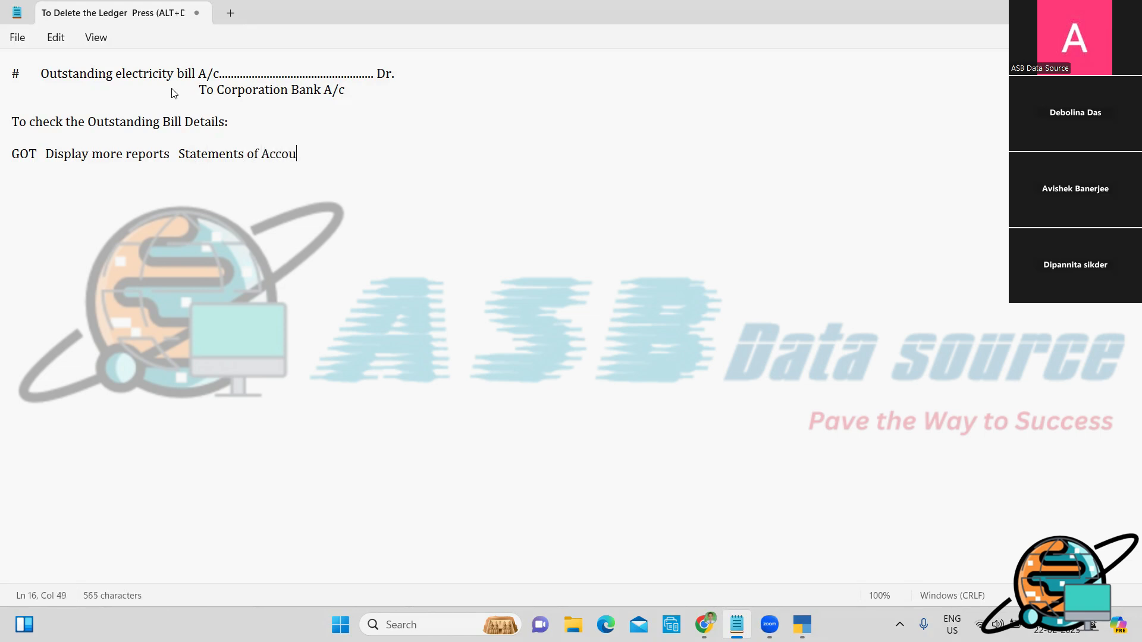
text(nts  Outsy)
key(BackSpace)
key(BackSpace)
text(standing)
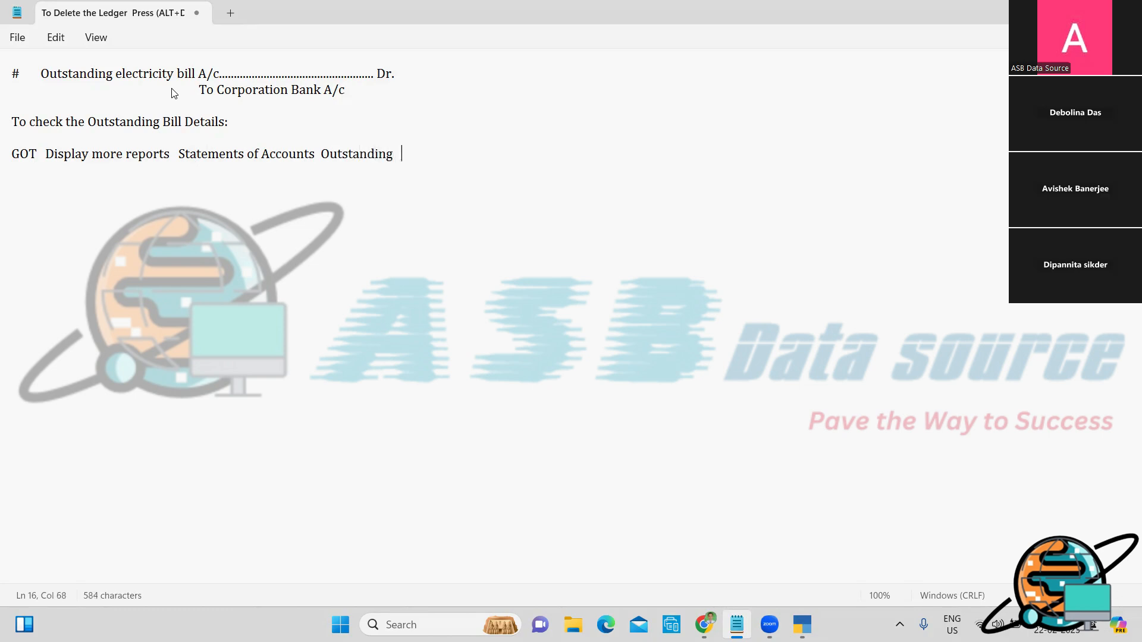
key(Left)
key(Left)
key(Left)
key(Left)
Step: Insert slashes between GOT, Display more reports, Statements of Accounts and Outstanding
text(/)
key(Right)
key(Right)
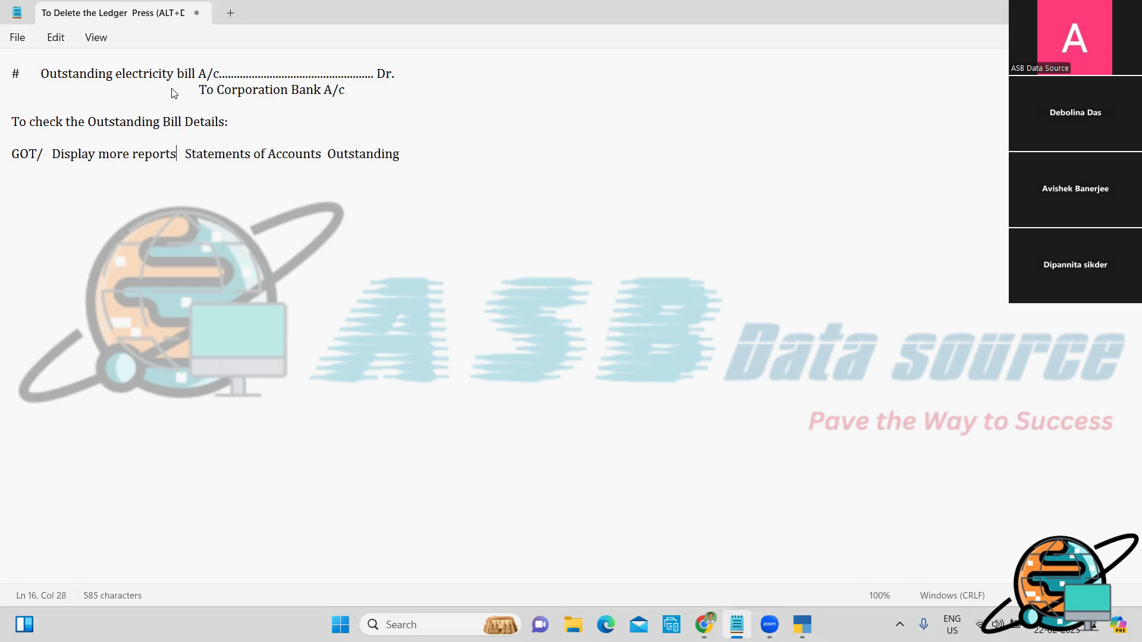
text(/)
key(Right)
key(Right)
key(Right)
key(Right)
key(Right)
key(Right)
key(Right)
key(Right)
key(Right)
key(Right)
key(Right)
key(Right)
key(Right)
key(Right)
key(Right)
key(Right)
key(Right)
key(Right)
key(Right)
key(Right)
text(/)
key(Right)
key(Right)
key(Right)
key(Right)
key(Right)
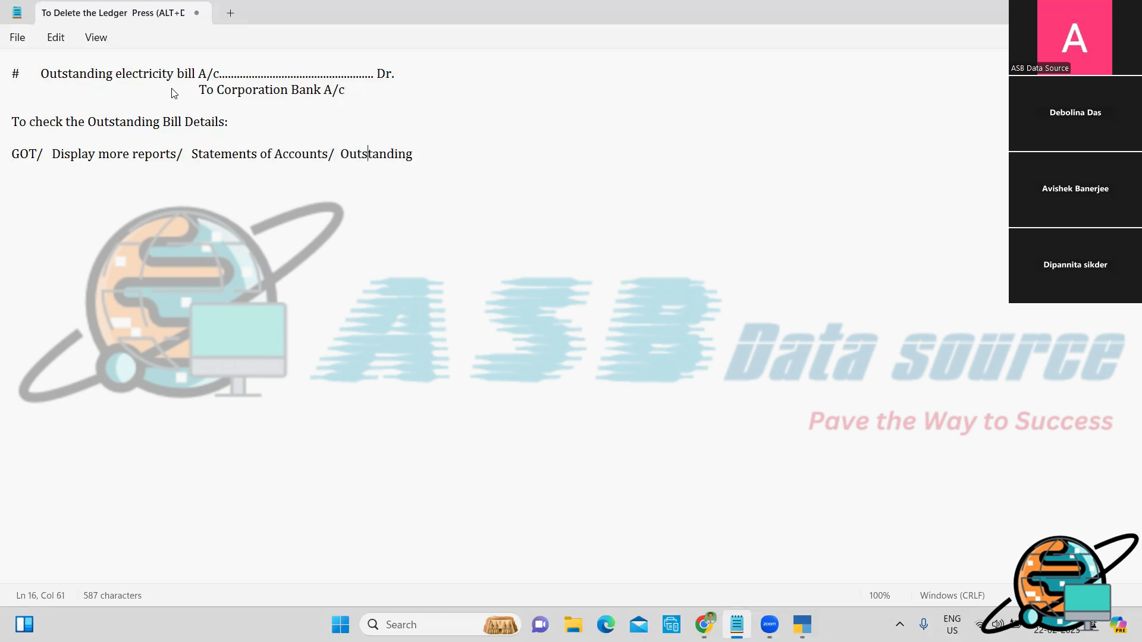
text(s/)
key(BackSpace)
key(BackSpace)
key(BackSpace)
text(/)
Step: Append 'Receivable or Payable.' to the path line and return to TallyPrime
text(Receivable or Payable)
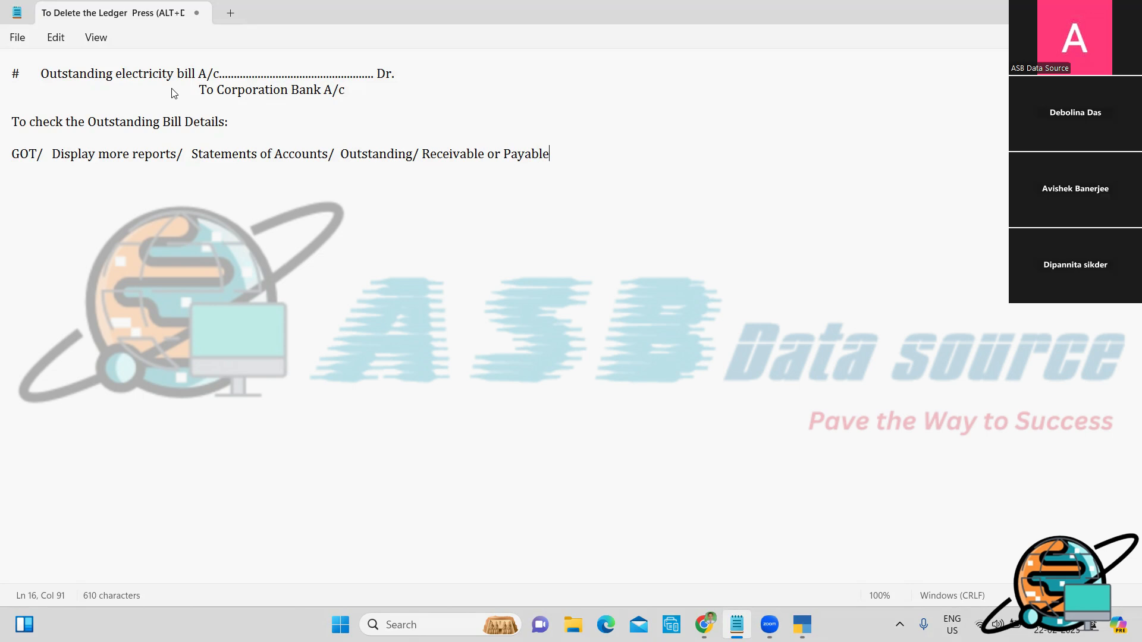
text(.)
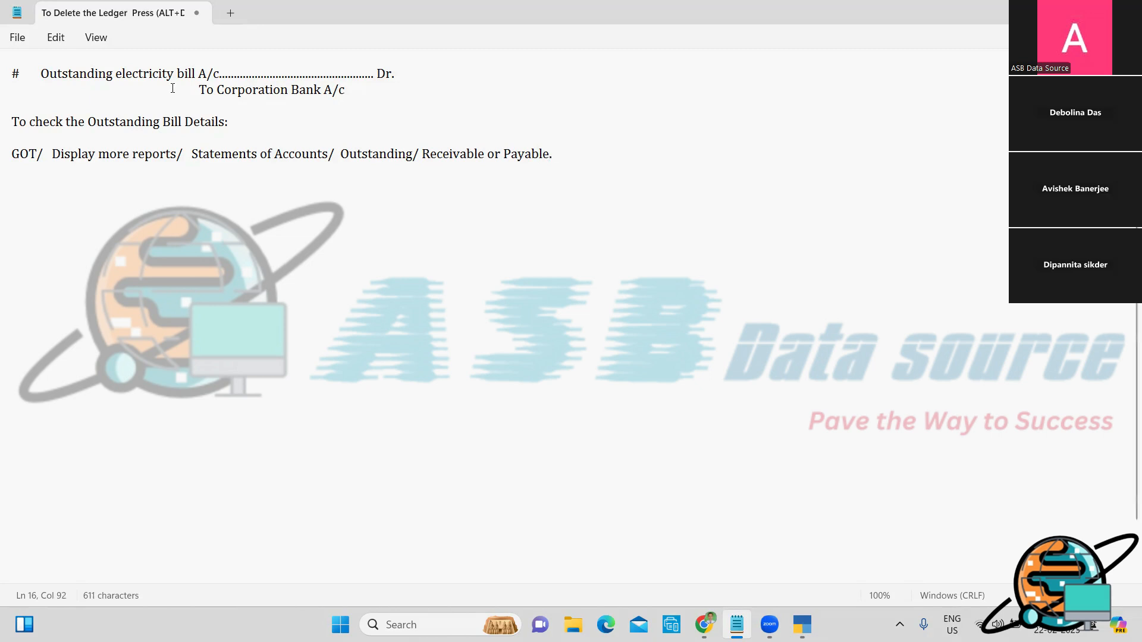
key(alt+Tab)
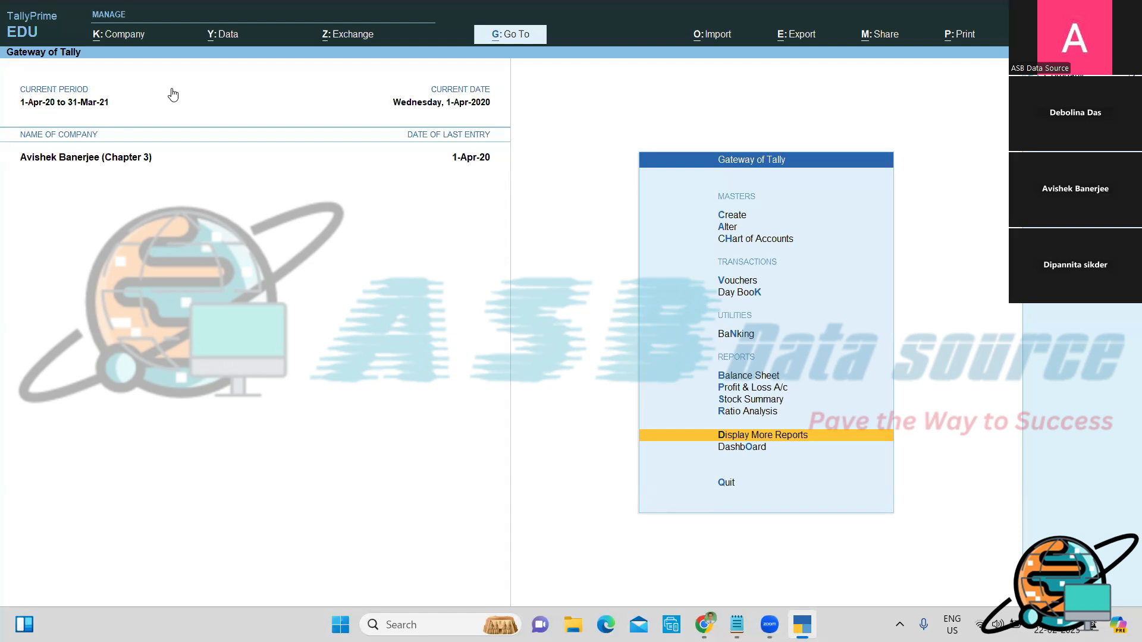
Step: Start a new Receipt voucher from Vouchers, dated 2-4
key(Up)
key(Up)
key(Up)
key(Up)
key(Up)
key(Up)
key(Up)
key(Up)
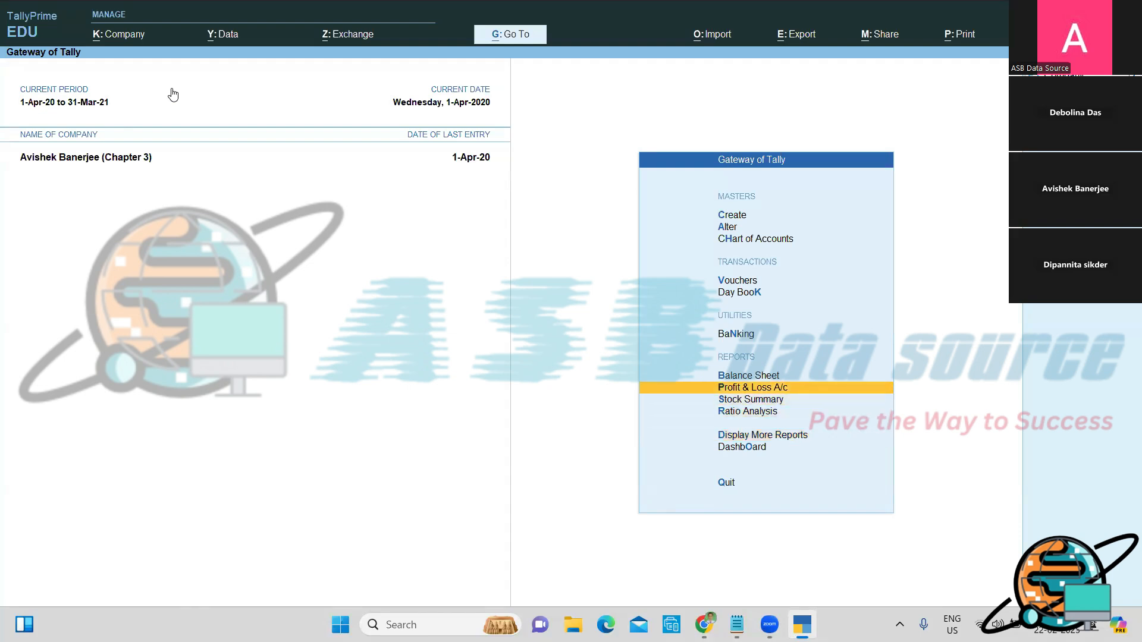
key(Down)
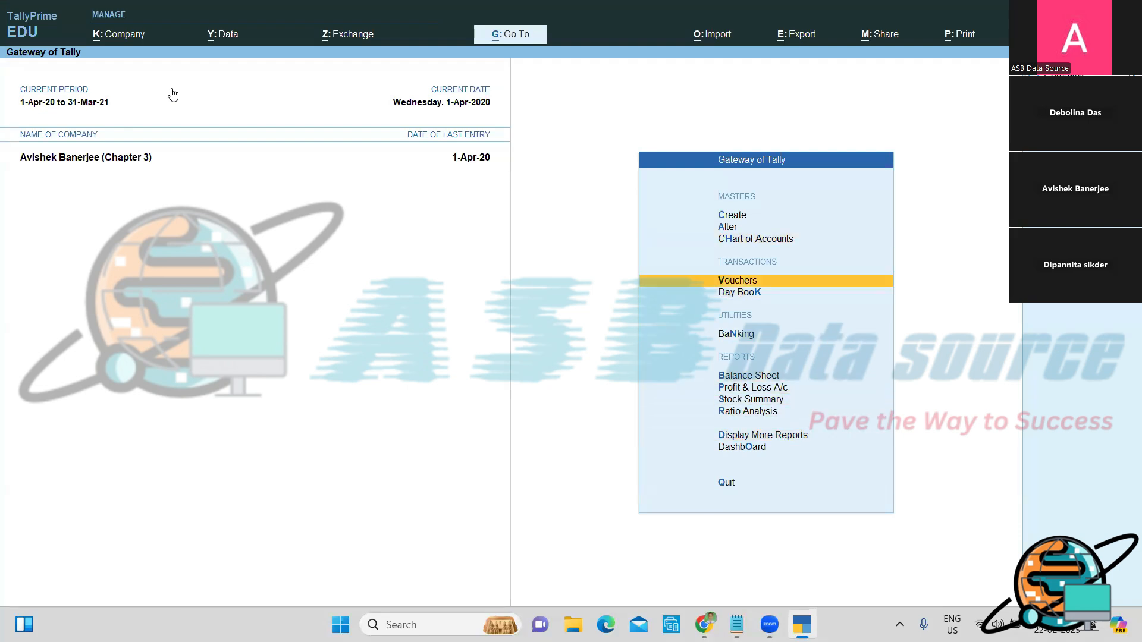
key(Return)
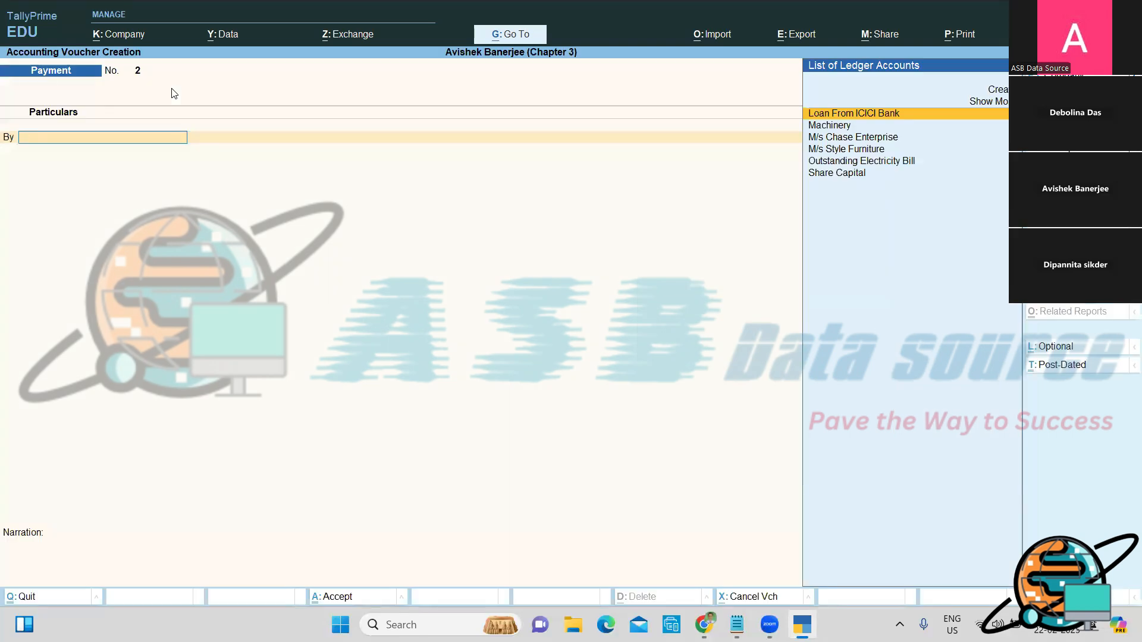
key(F6)
key(F2)
text(2-4)
Step: Note the entry 'Corporation Bank A/c ... Dr. / To M/s Chase Enterprise A/c' in Notepad
key(alt+Tab)
key(Return)
key(Return)
text(#)
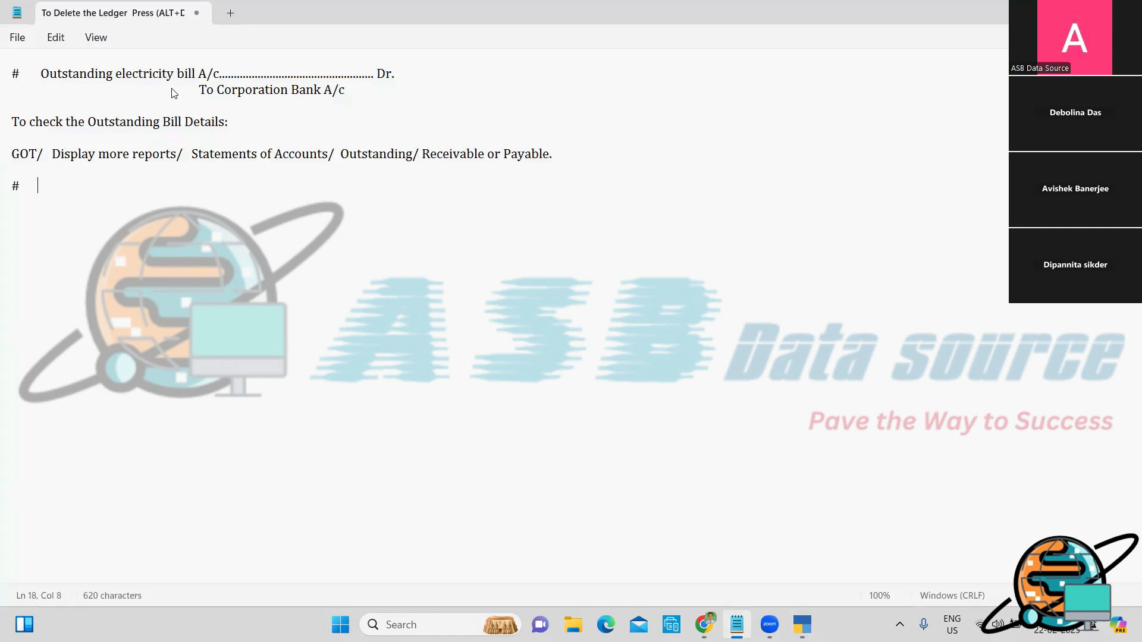
text(      Corporation Bank )
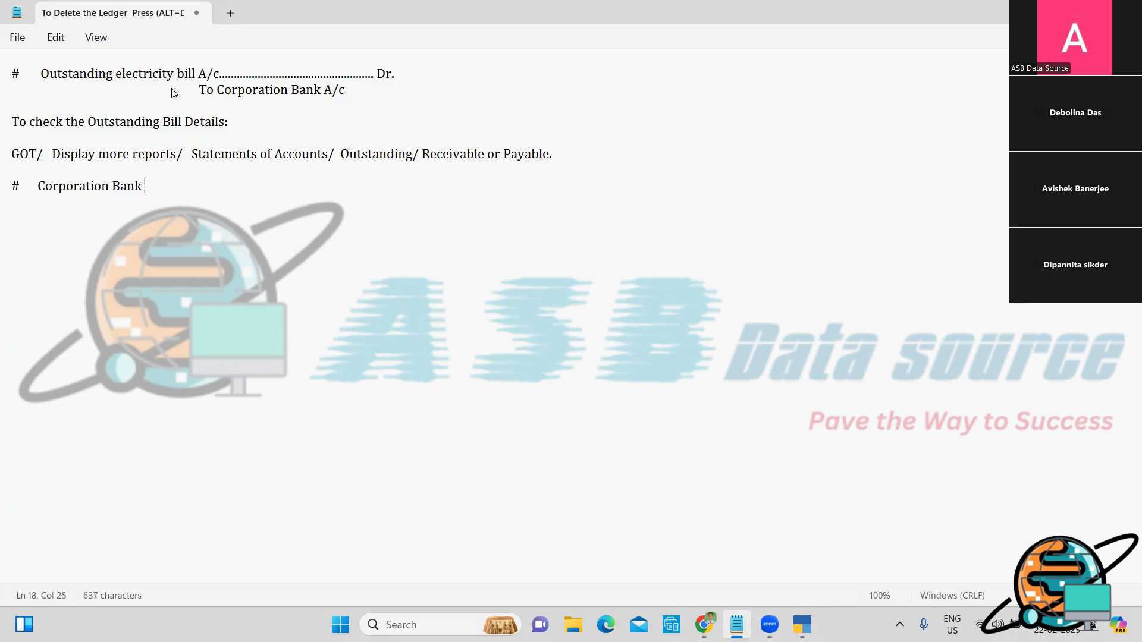
text(A/c)
key(BackSpace)
key(BackSpace)
key(BackSpace)
key(BackSpace)
key(BackSpace)
key(BackSpace)
key(BackSpace)
key(BackSpace)
key(BackSpace)
key(BackSpace)
text(.......................................................)
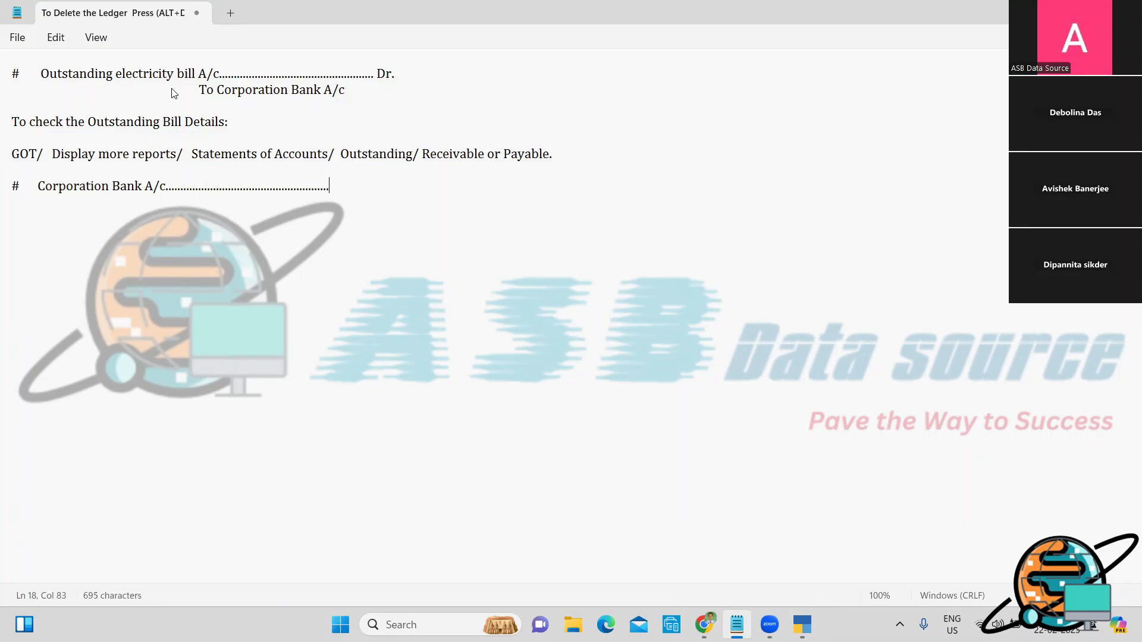
text( Dr.)
key(Return)
text(To)
text(M/s Chase Ent)
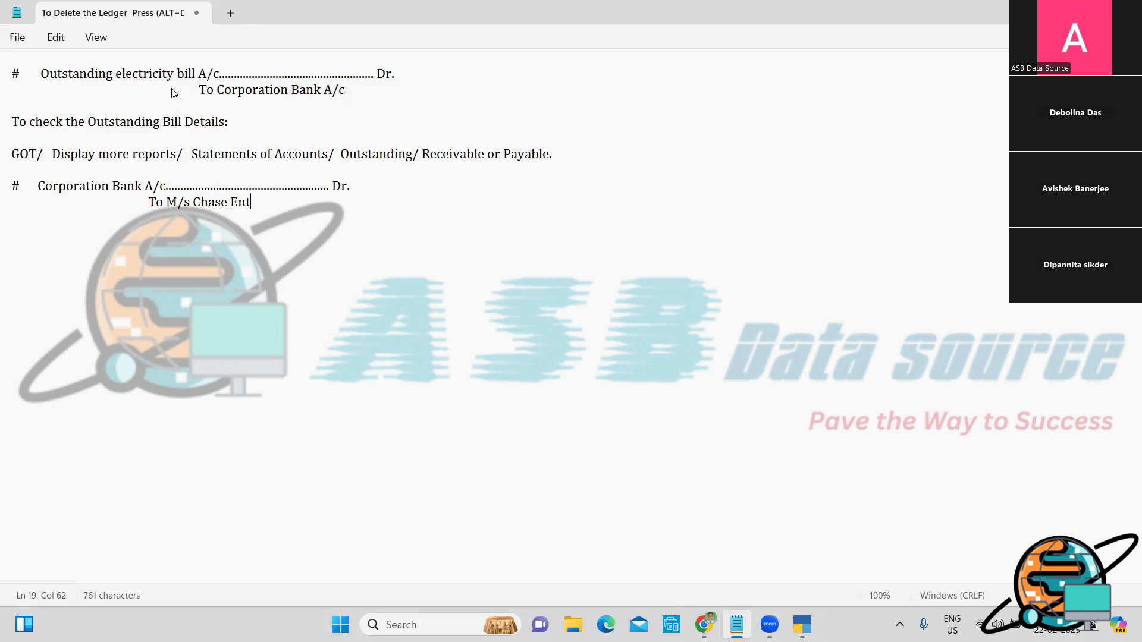
text(erprise A/c)
key(Return)
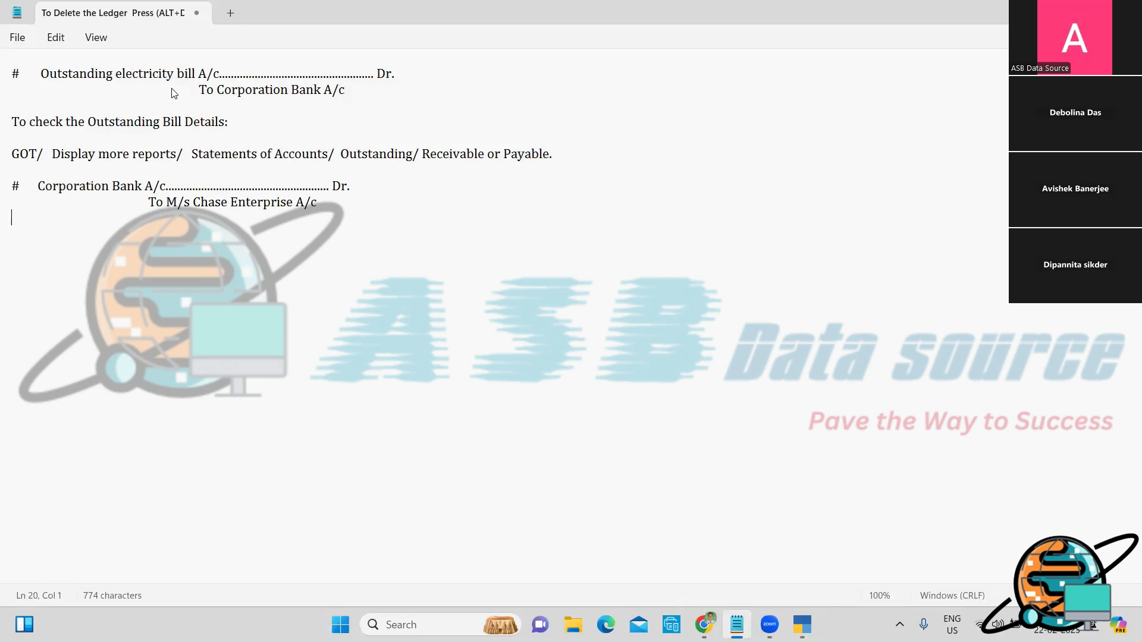
key(alt+Tab)
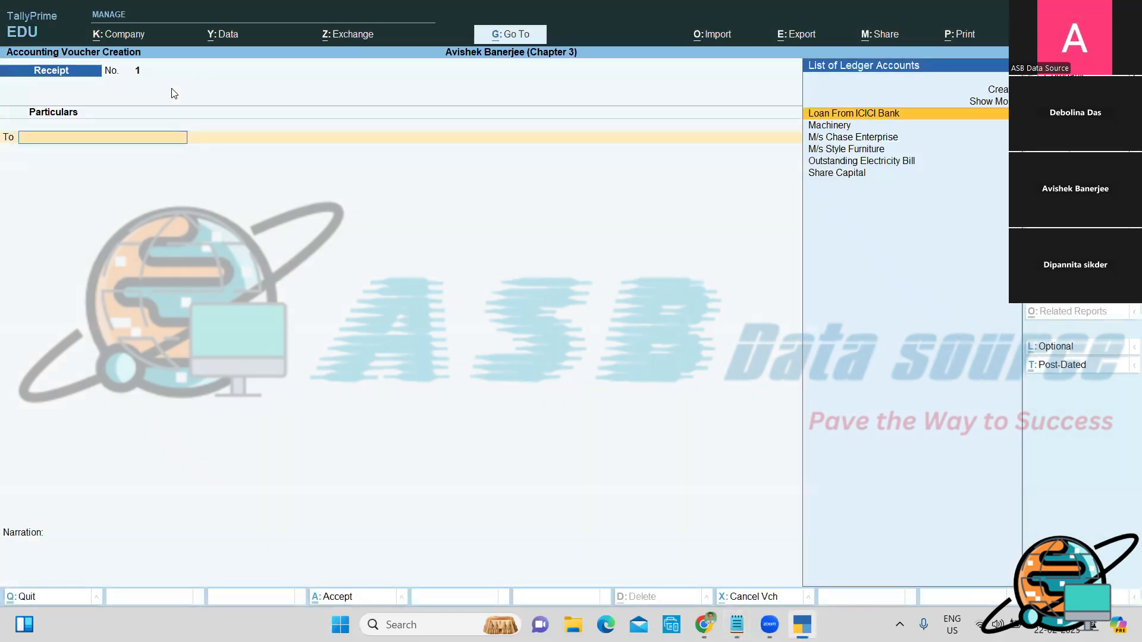
Step: Credit M/s Chase Enterprise 90,000, allocating 75,000 against bill AGC/220/20-21, then begin a second Agst Ref row
key(Down)
key(Down)
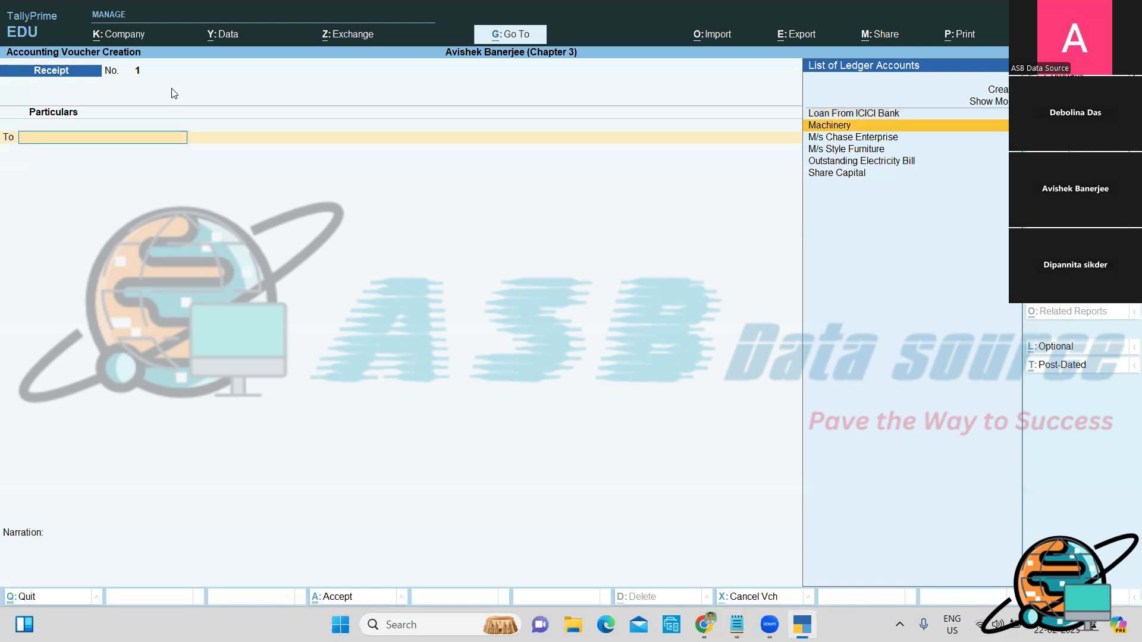
key(Return)
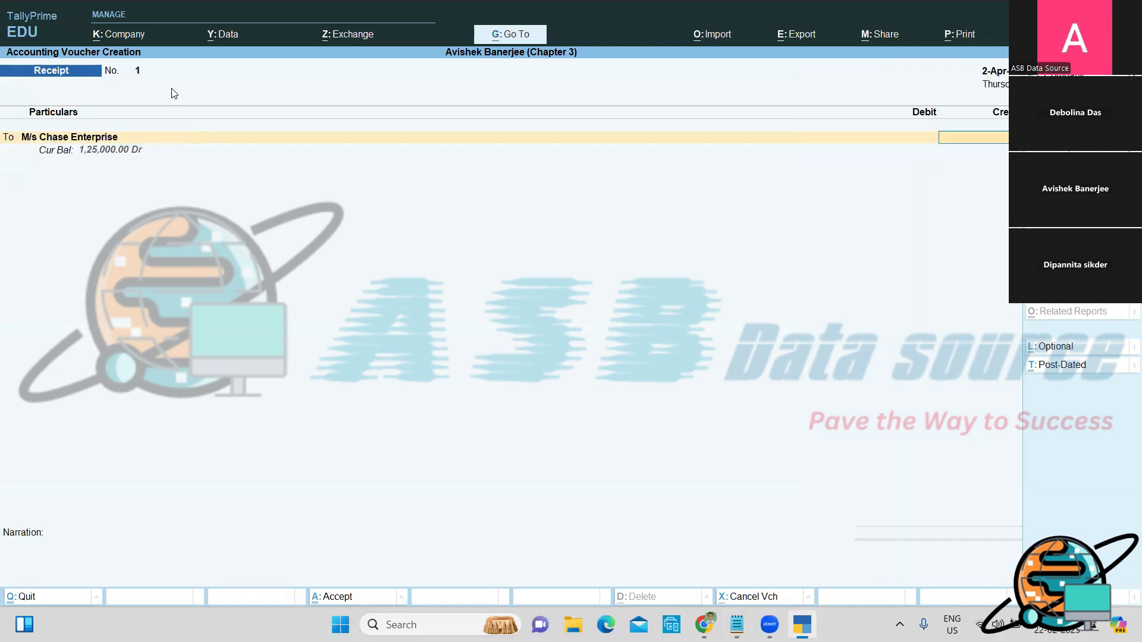
text(90000)
key(Return)
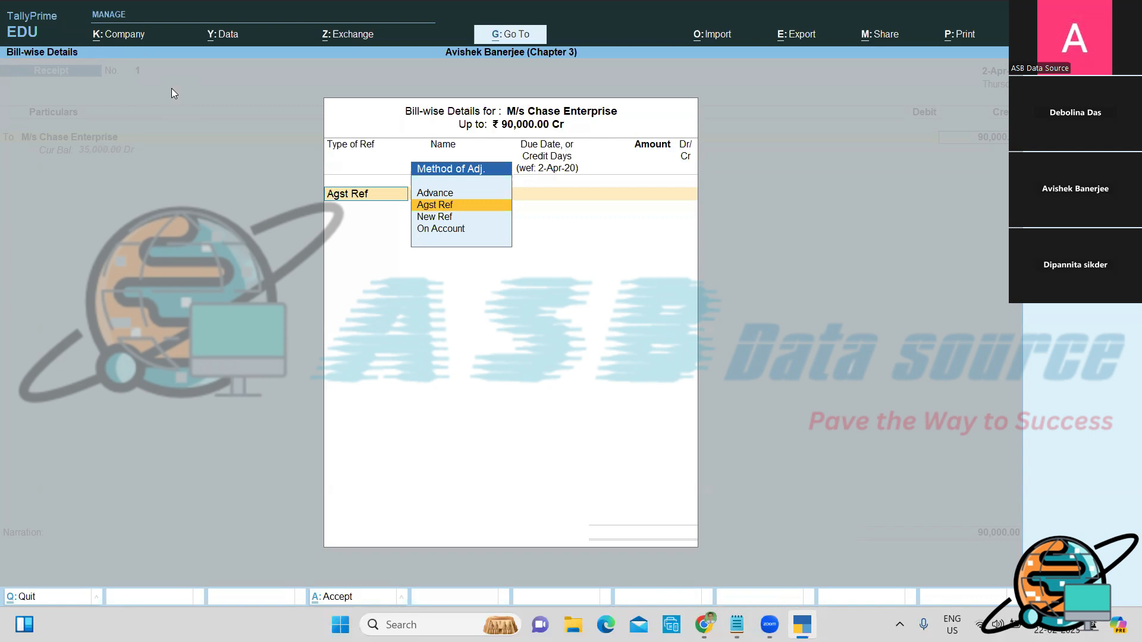
key(Return)
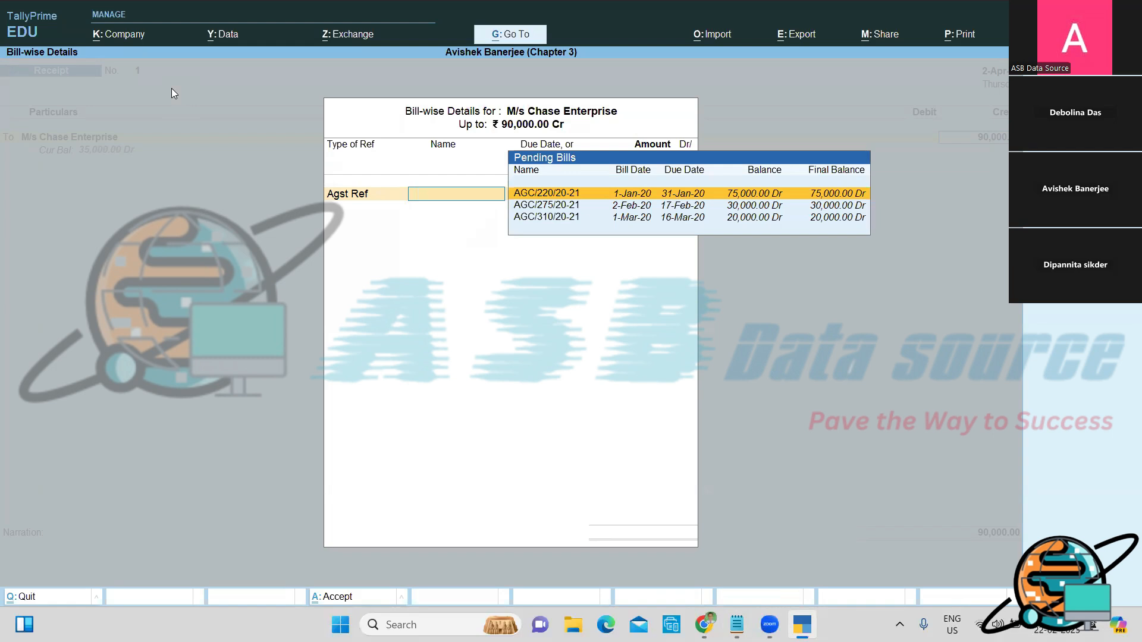
key(Return)
key(Return)
key(Return)
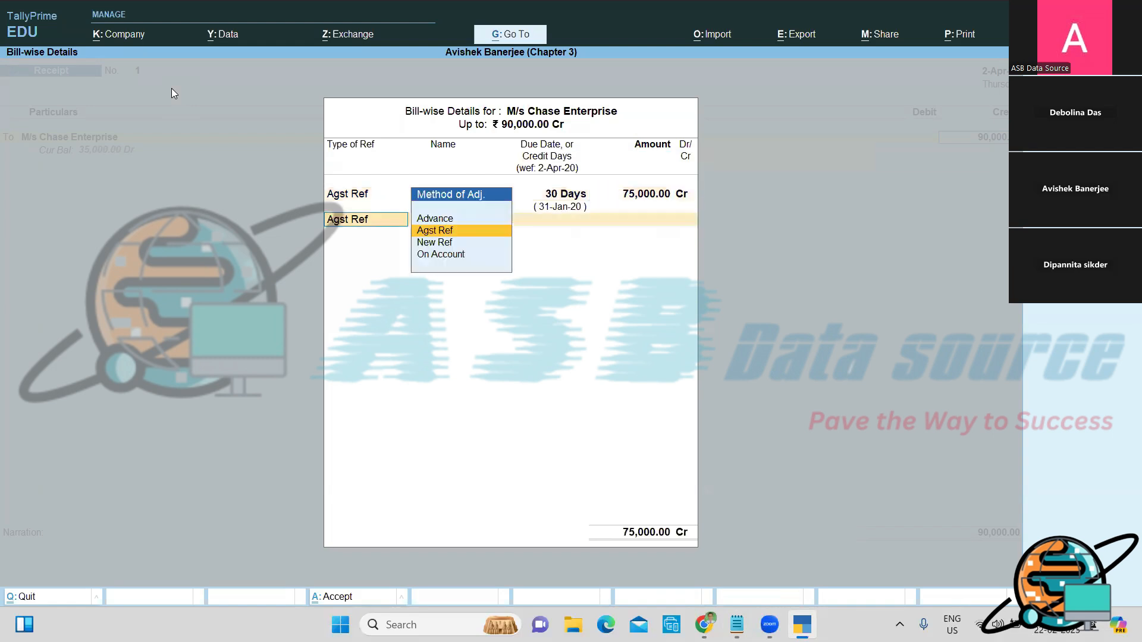
key(Return)
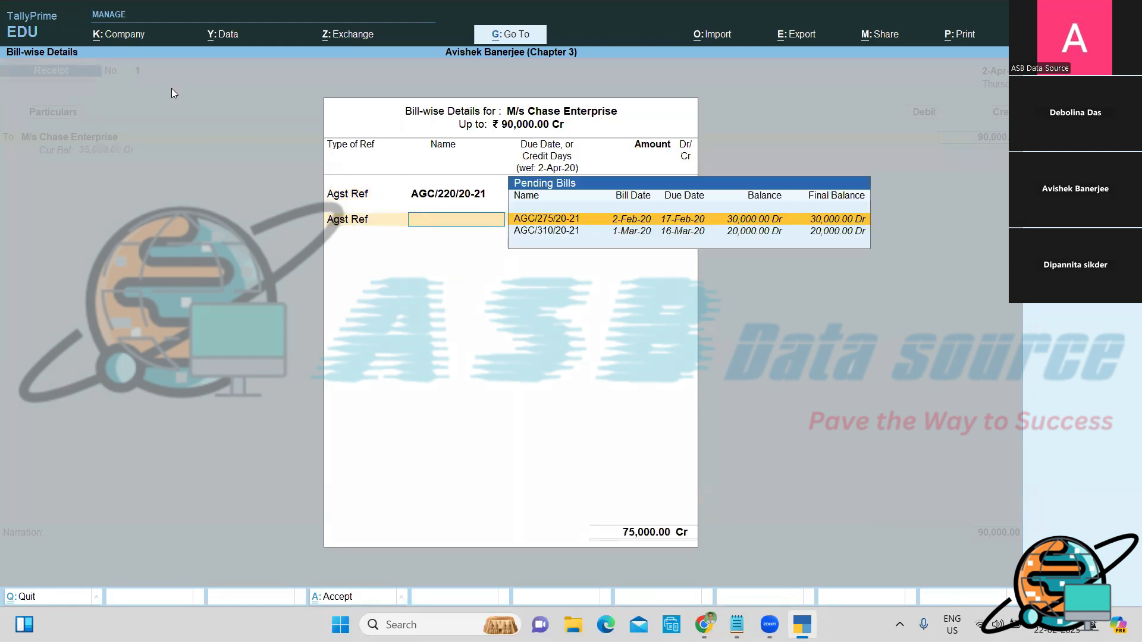
key(Return)
key(Return)
key(Return)
Step: Set 15,000 against bill AGC/275/20-21 and debit Corporation Bank 90,000 by cheque
key(Return)
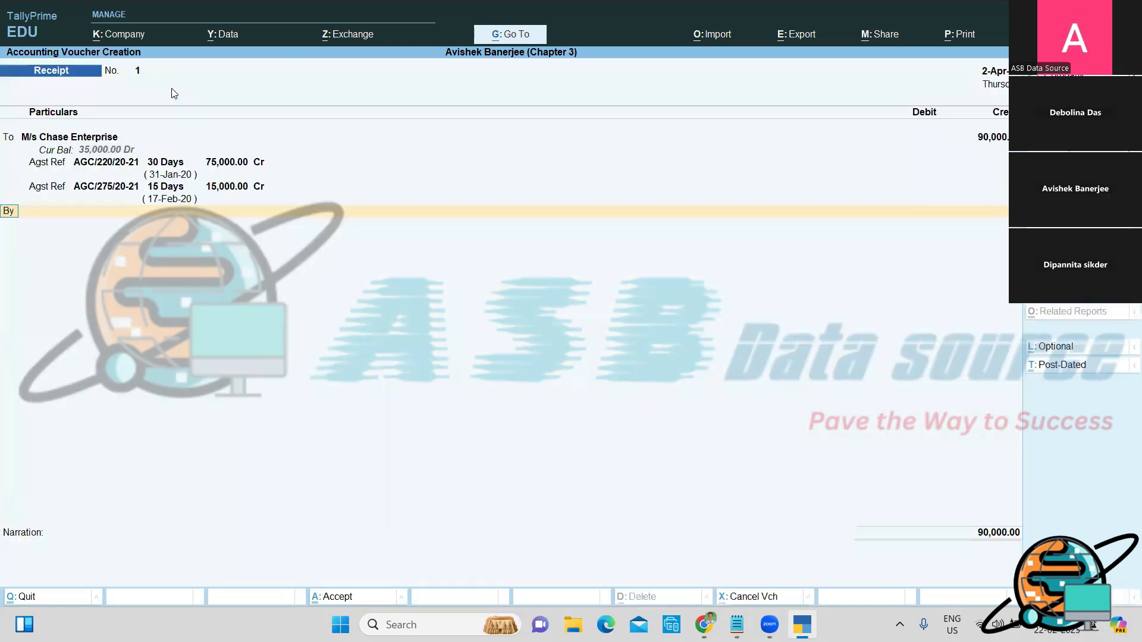
key(Return)
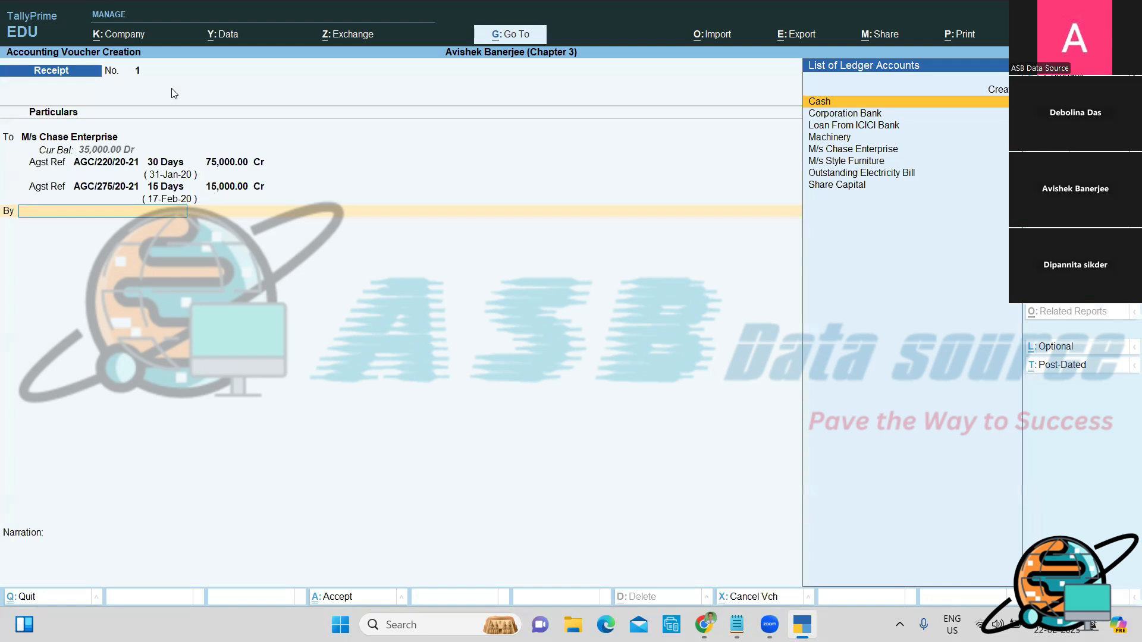
key(Down)
key(Return)
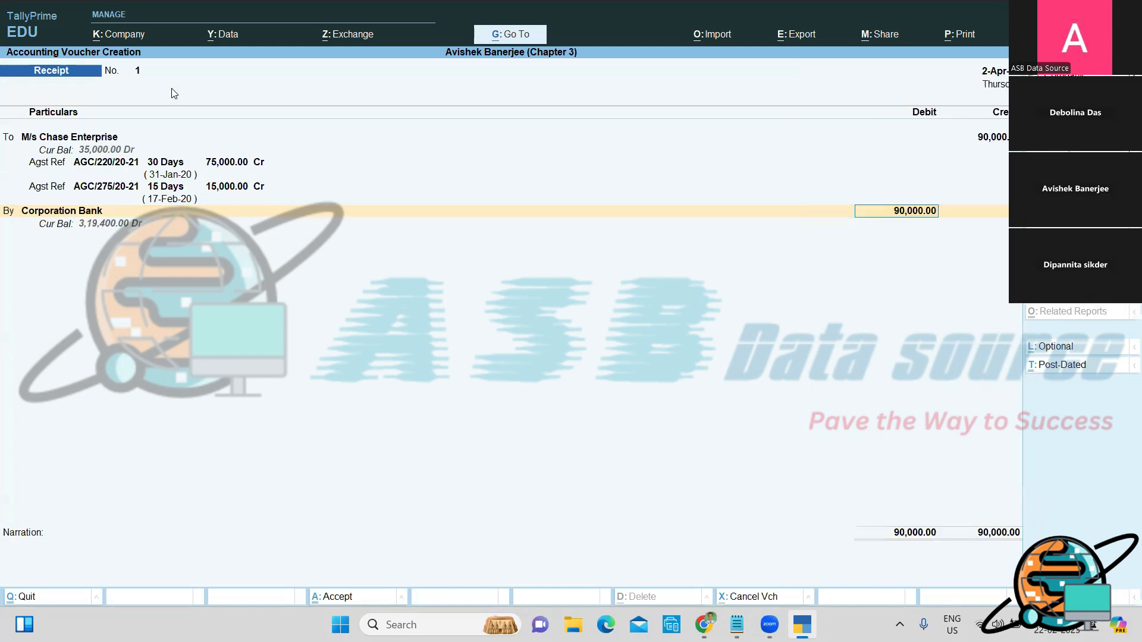
key(Return)
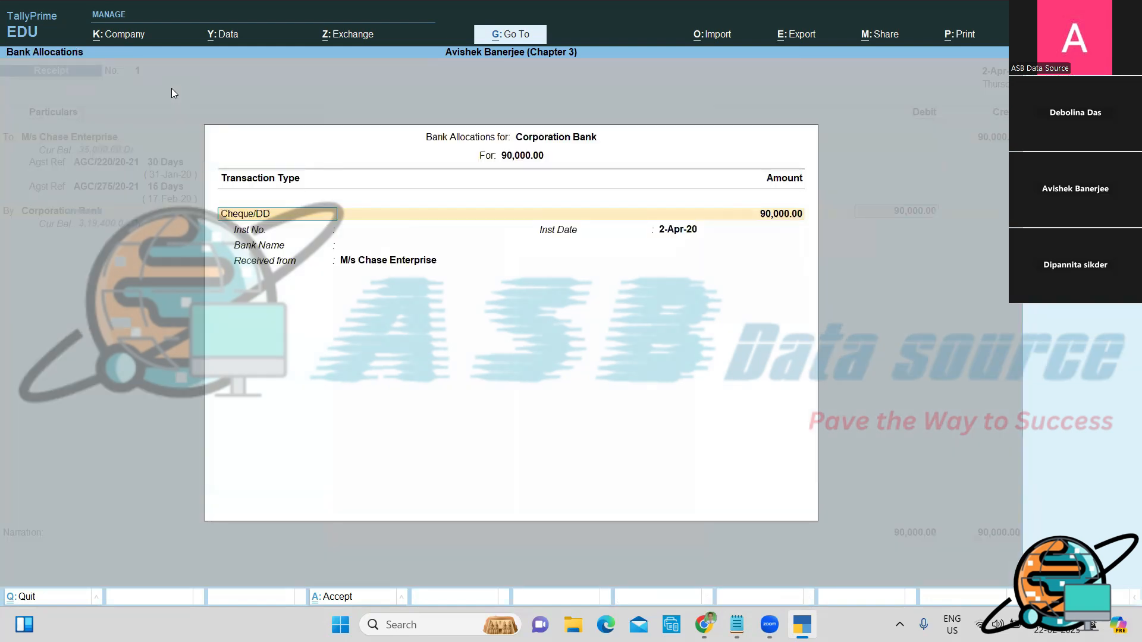
key(Return)
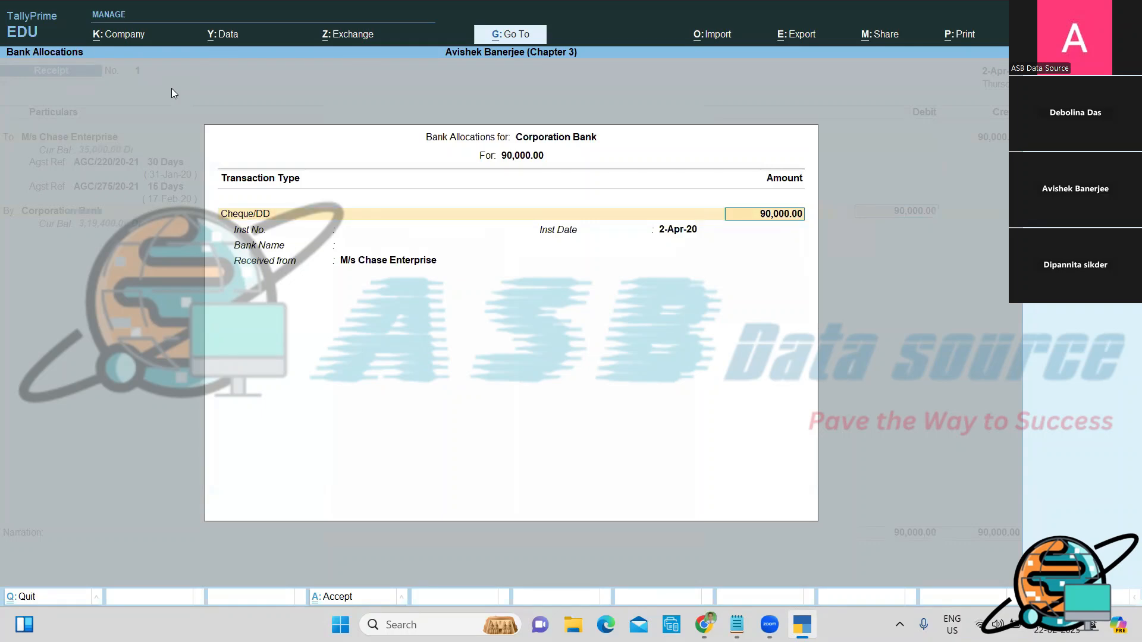
key(Return)
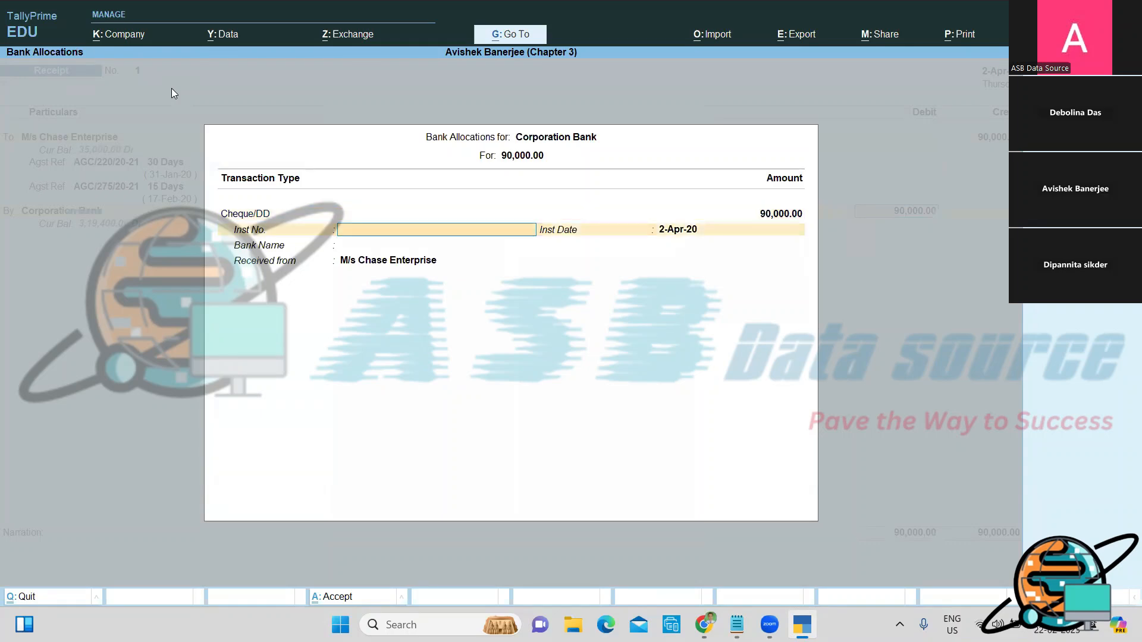
Step: Enter cheque number 247365 and bank name 'Allahabad Bank' in the bank allocation
text(247365)
key(Return)
key(Return)
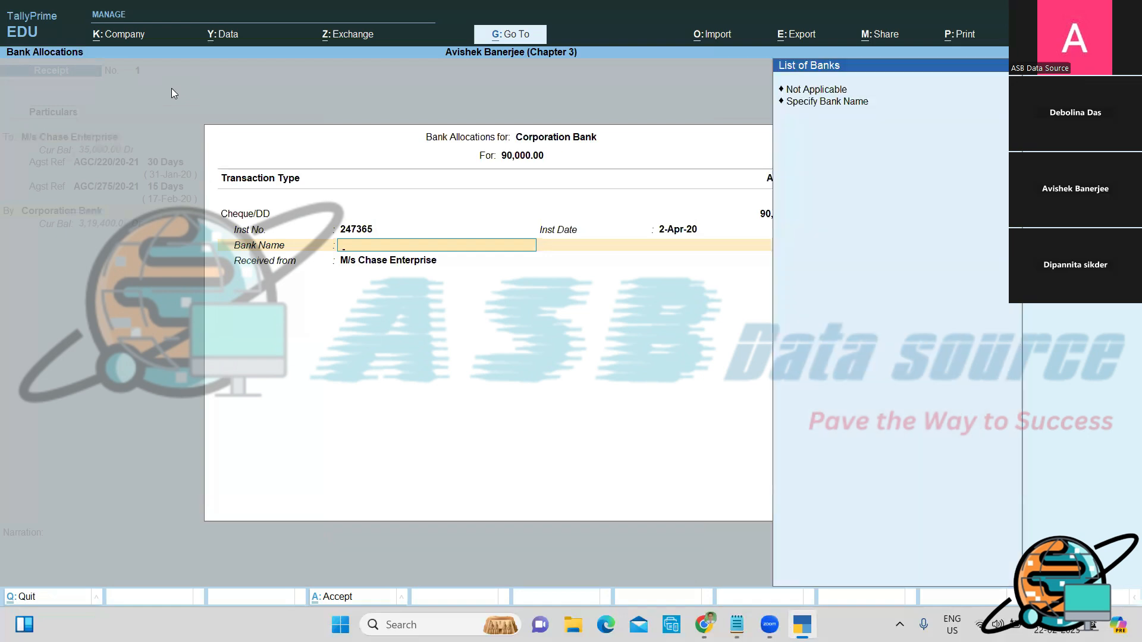
key(Down)
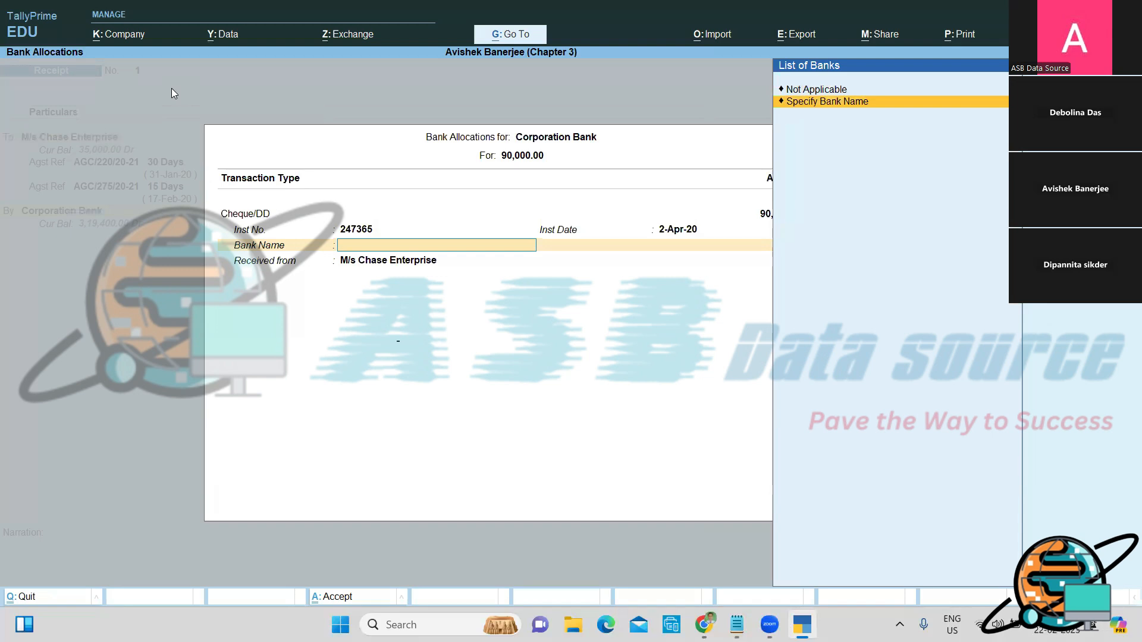
key(Return)
text(A)
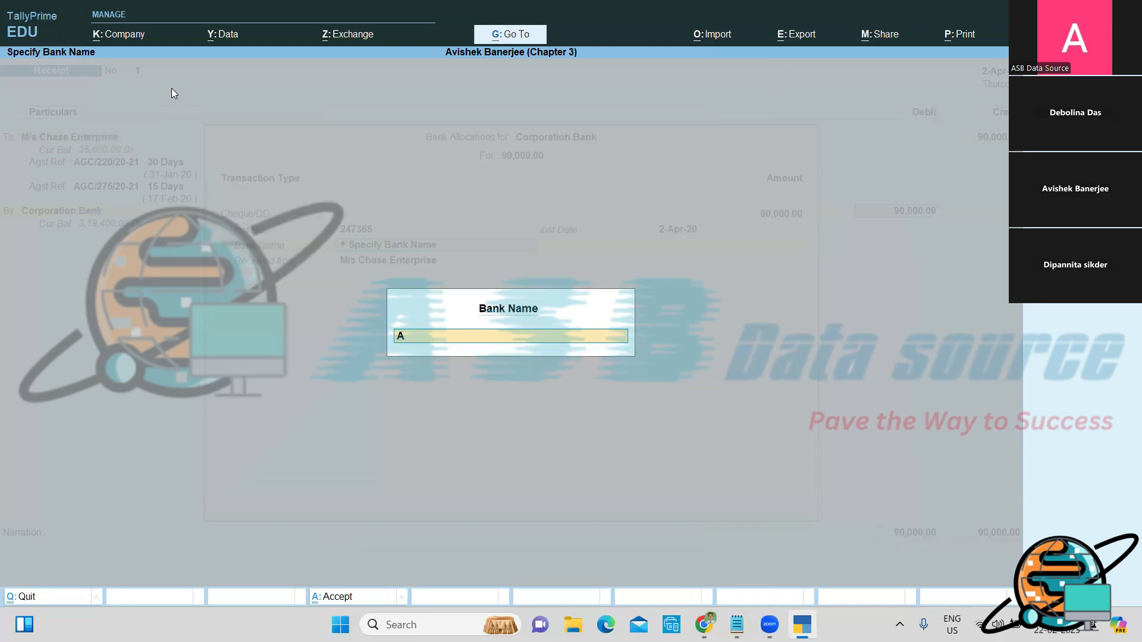
text(llahabad Bank)
key(Return)
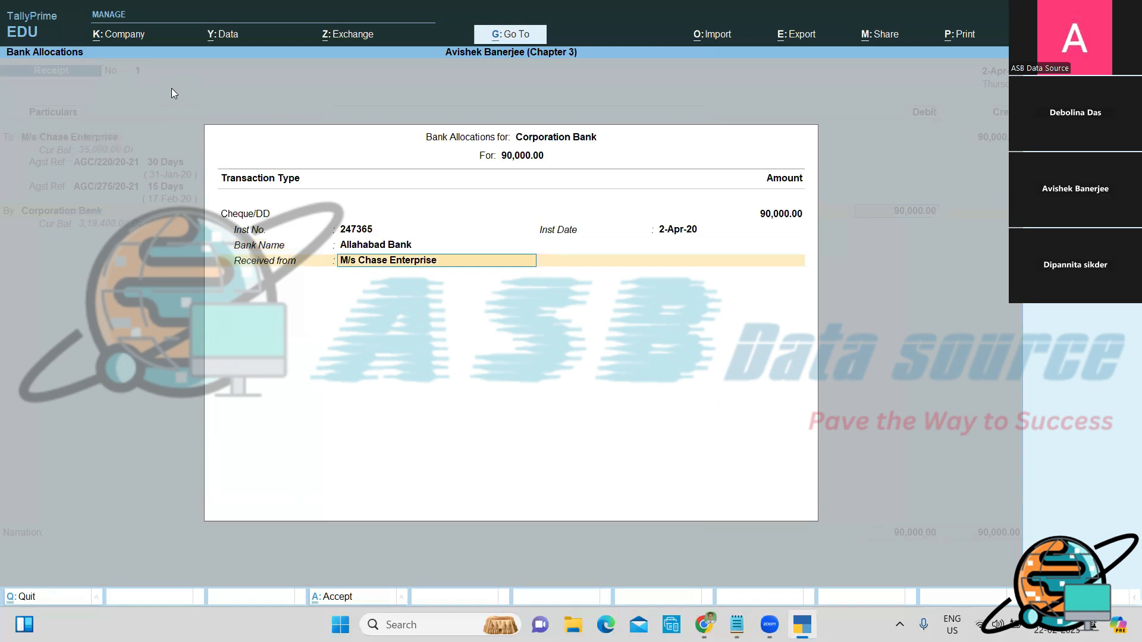
key(Return)
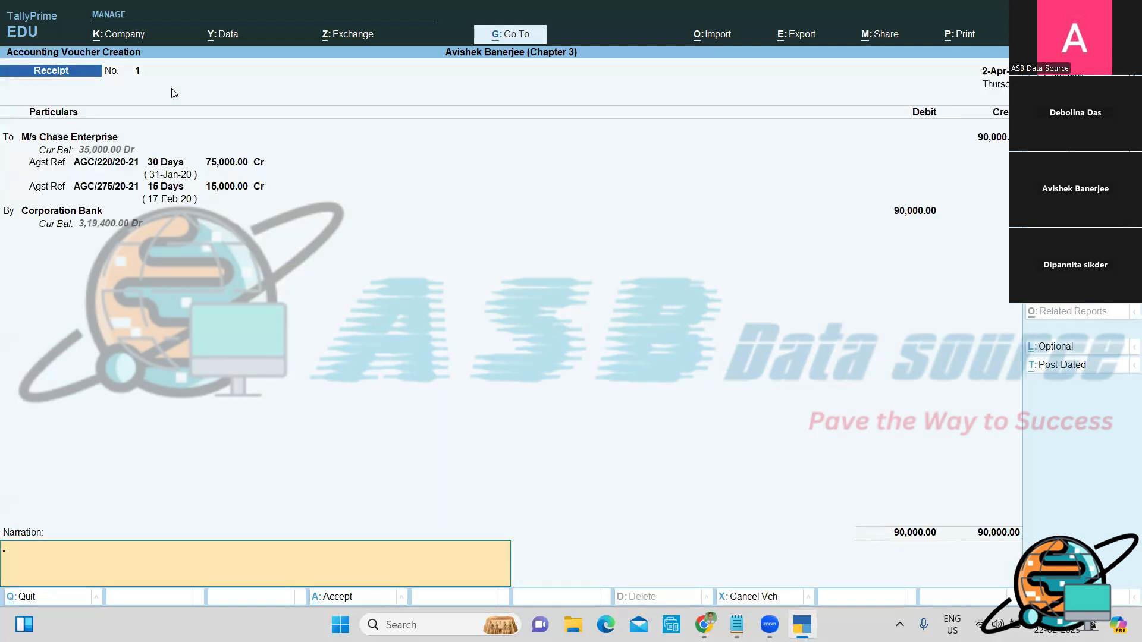
Step: Enter the narration 'Being, Received the bill amount from M/s Chase Enterprise and deposited into Corporation Bank'
text(Being, Received the bill amount)
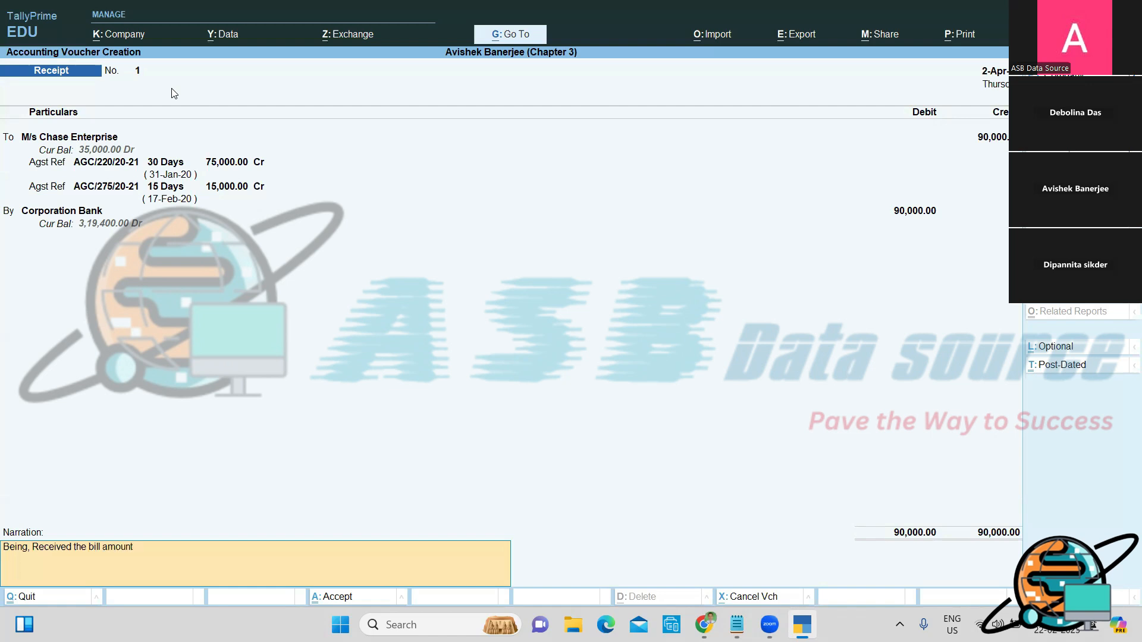
text( from M/s Chase Enterprise and de)
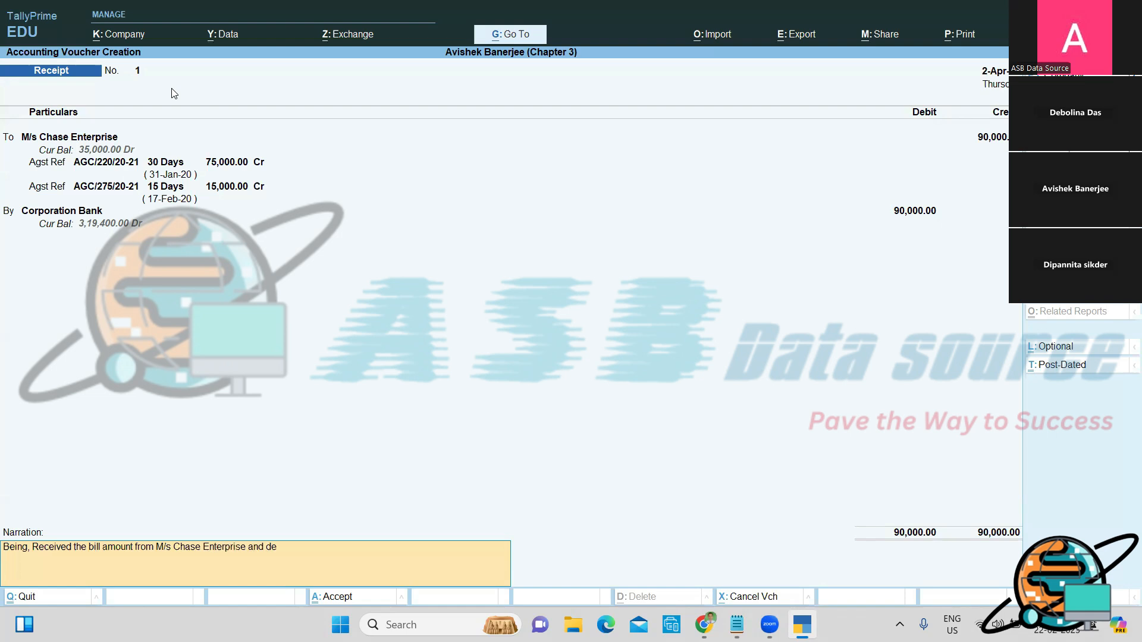
text(posited into Corporation Ban)
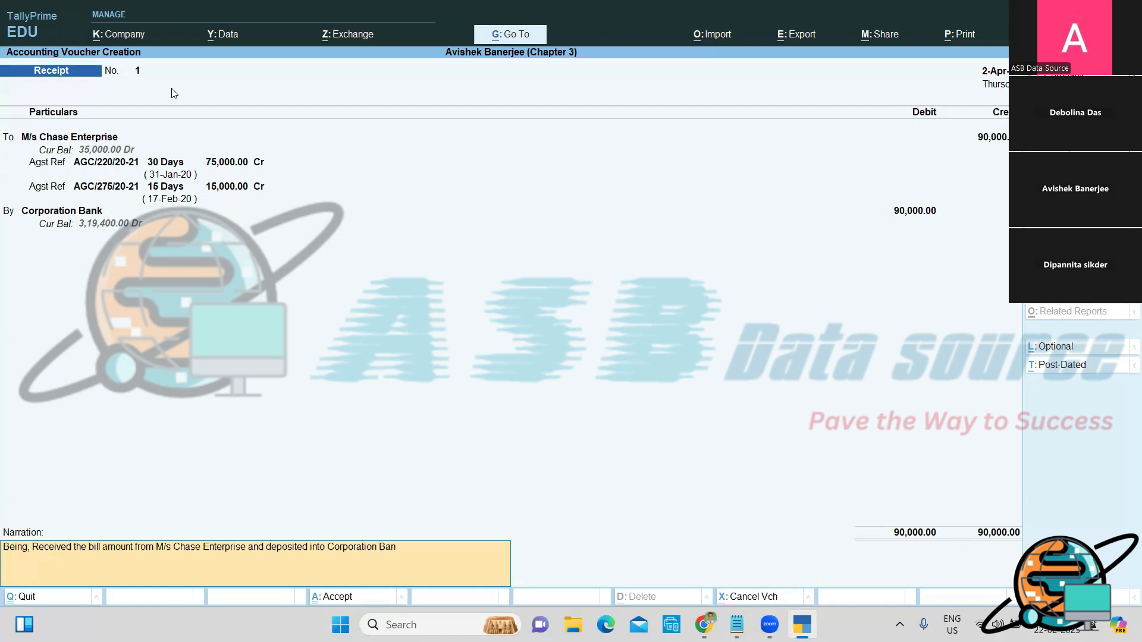
text(k.)
key(Return)
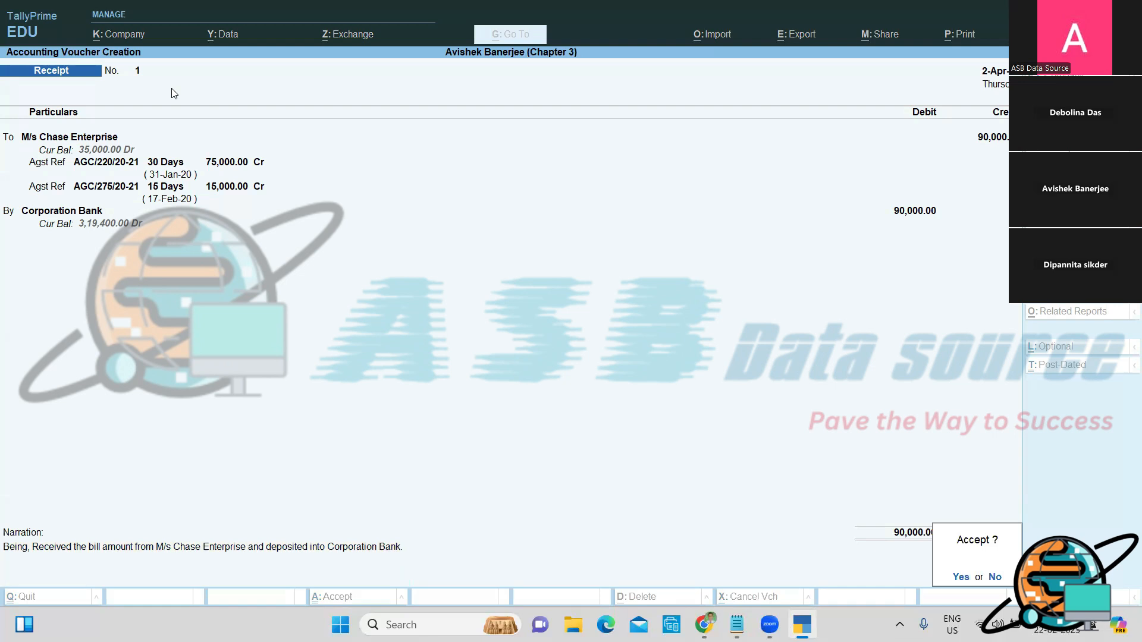
Step: Accept Receipt No. 1 and exit voucher entry to the Gateway of Tally
key(Return)
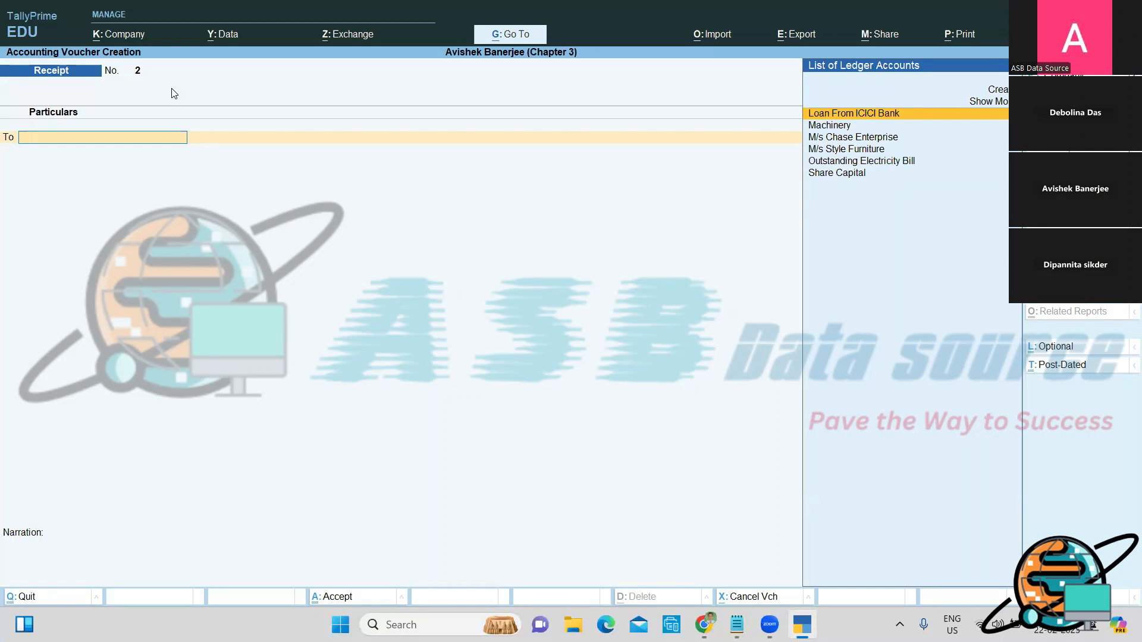
key(Escape)
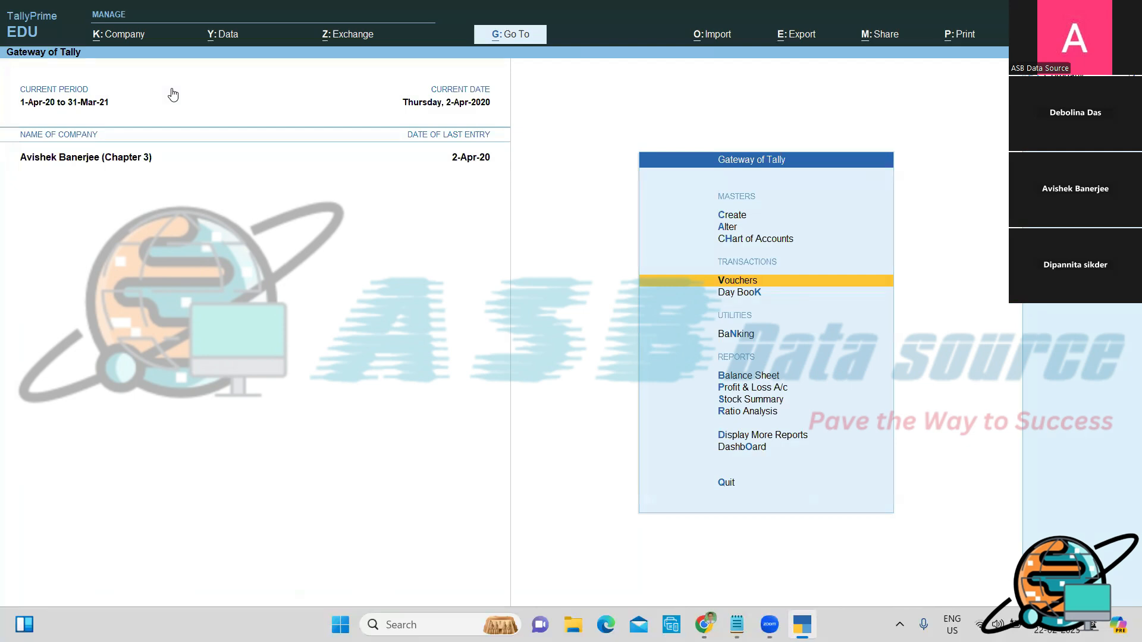
Step: Open Bills Payable via Display More Reports > Statements of Accounts > Outstandings > Payables
key(Down)
key(Down)
key(Down)
key(Down)
key(Down)
key(Down)
key(Down)
key(Down)
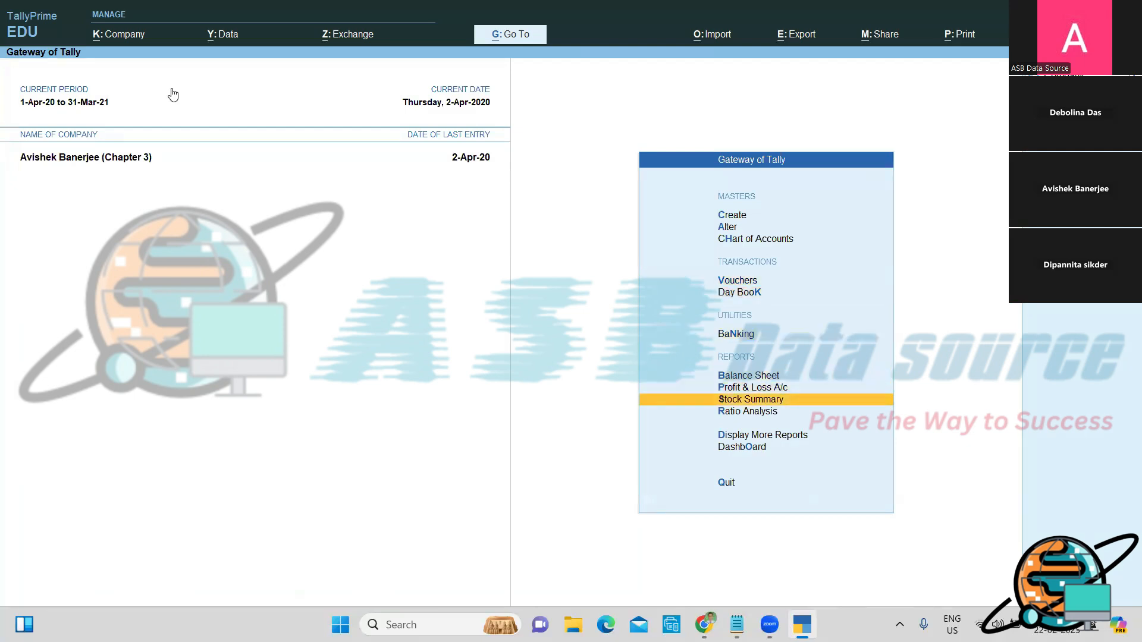
key(Up)
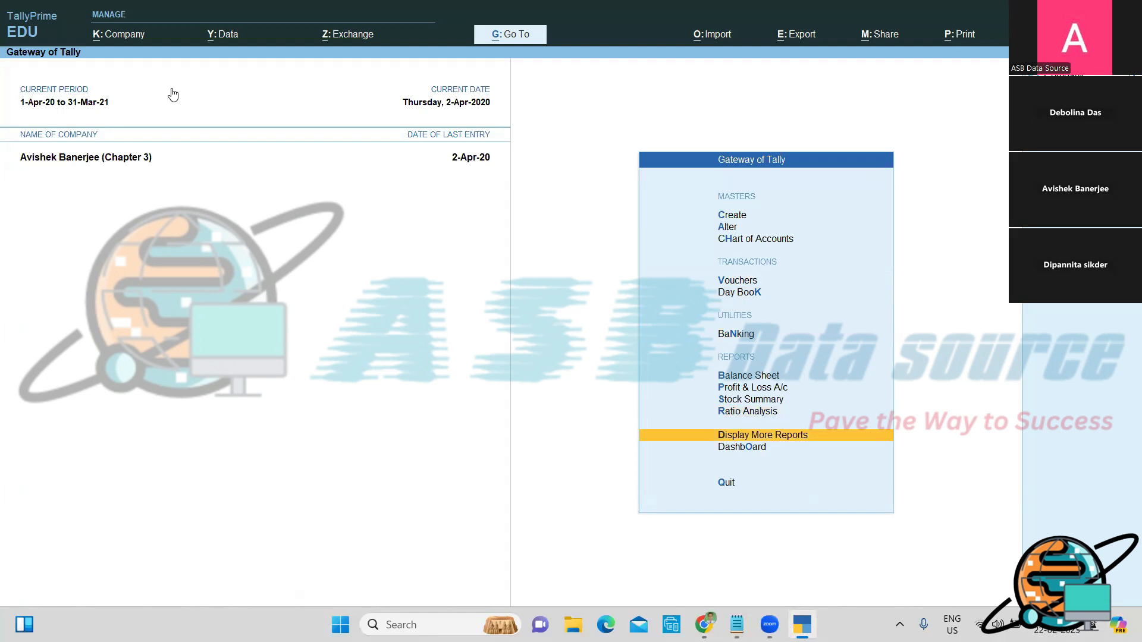
key(Return)
key(Down)
key(Down)
key(Down)
key(Down)
key(Down)
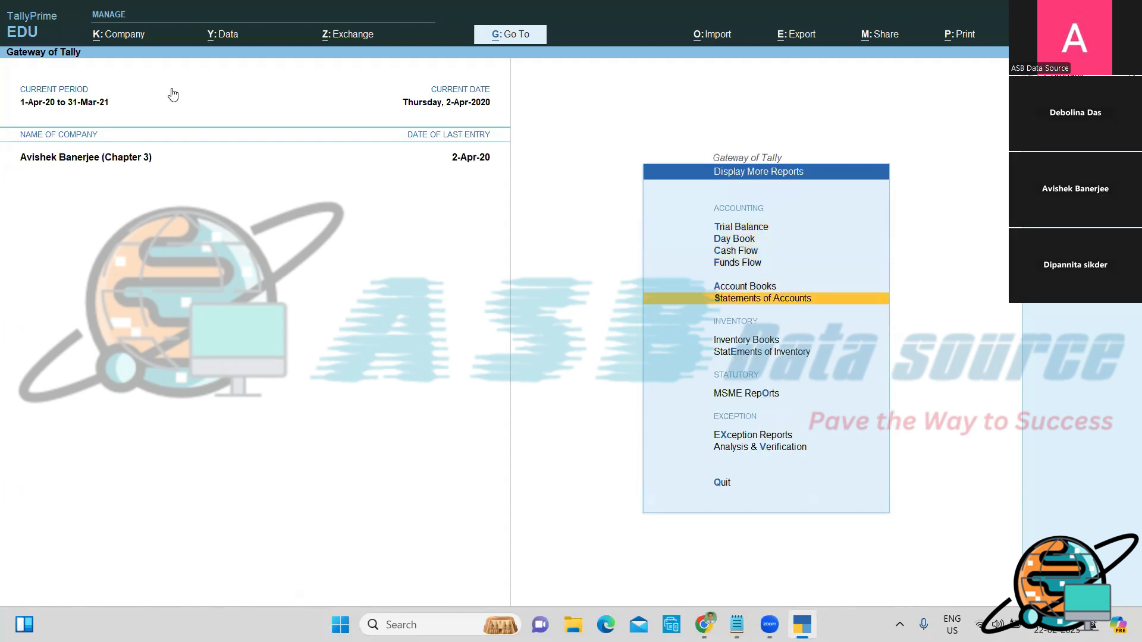
key(Return)
key(Return)
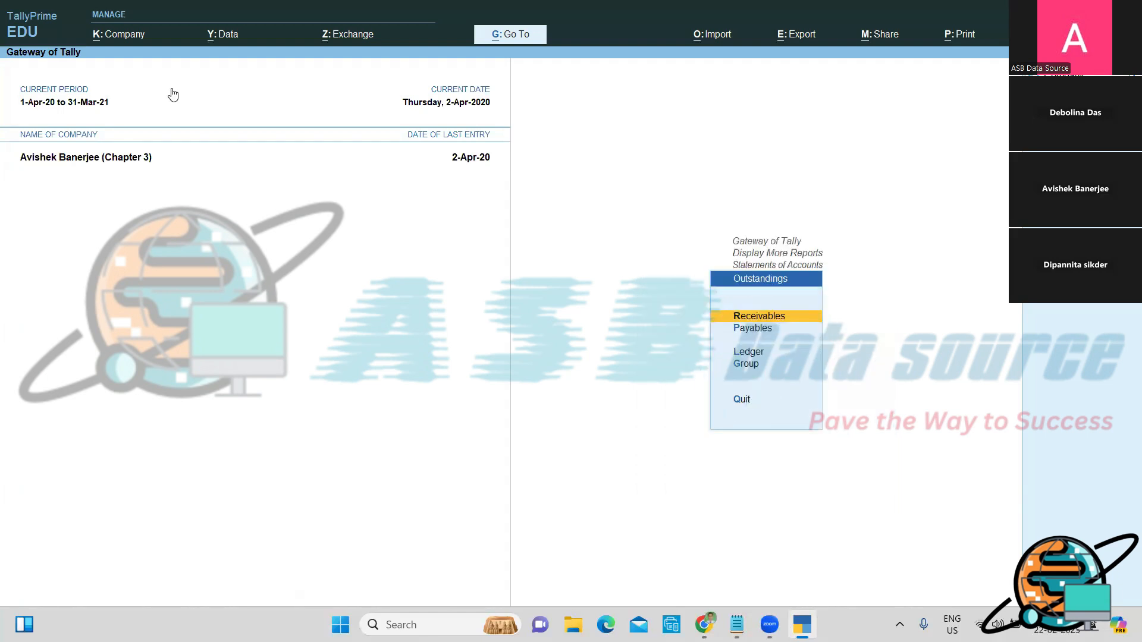
key(Down)
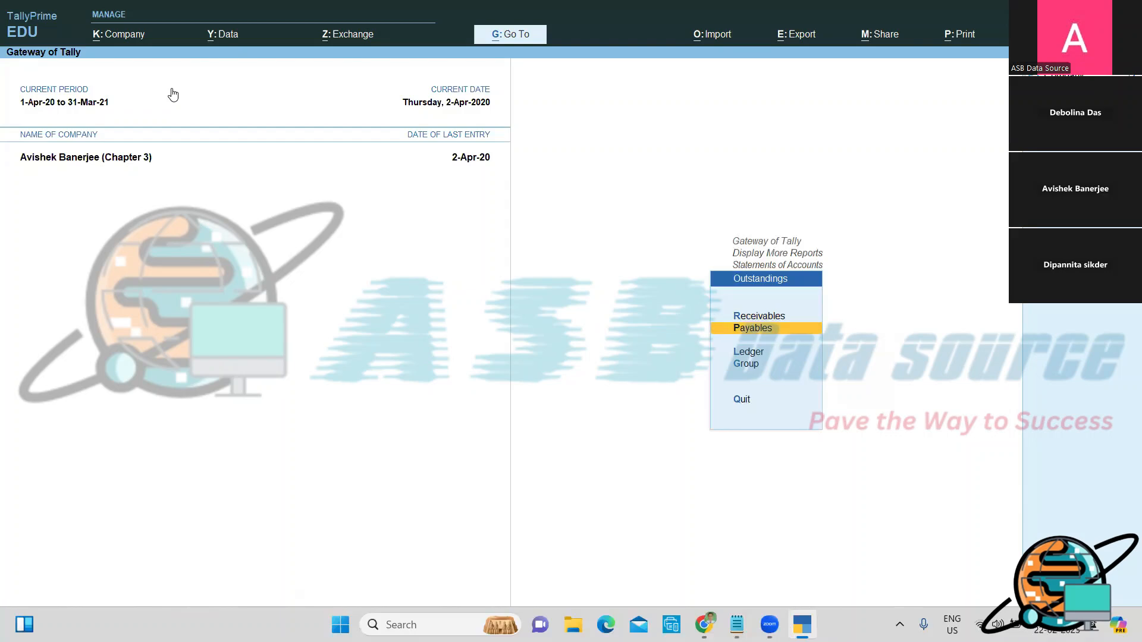
key(Return)
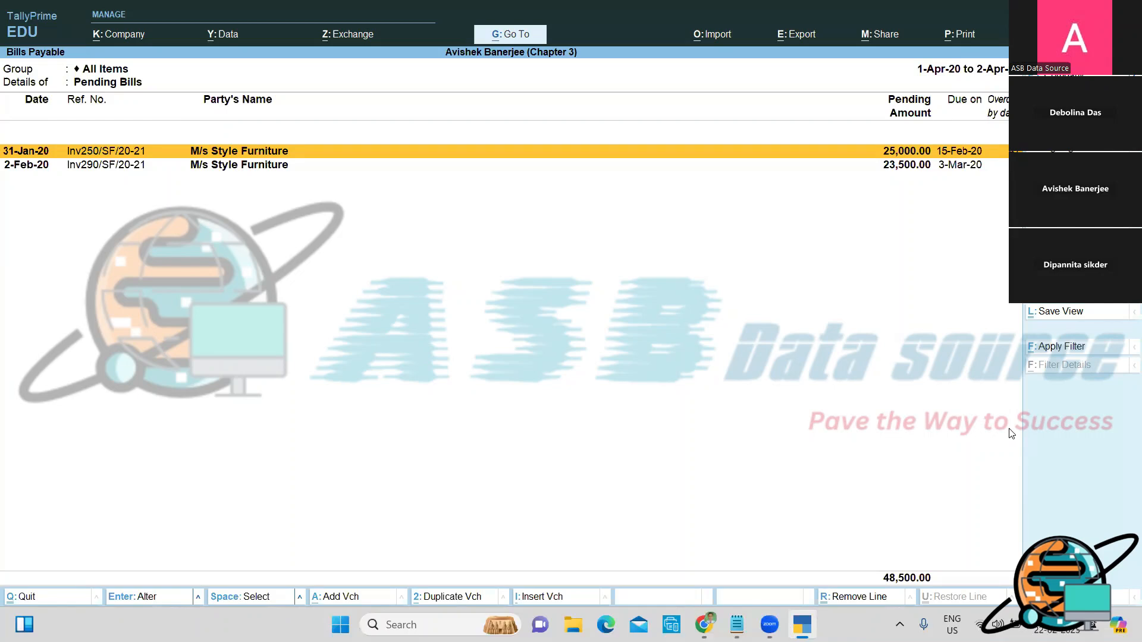
Step: Close the Bills Payable report to the Gateway of Tally and bring the Notepad notes forward
key(Escape)
key(Escape)
key(Escape)
key(Escape)
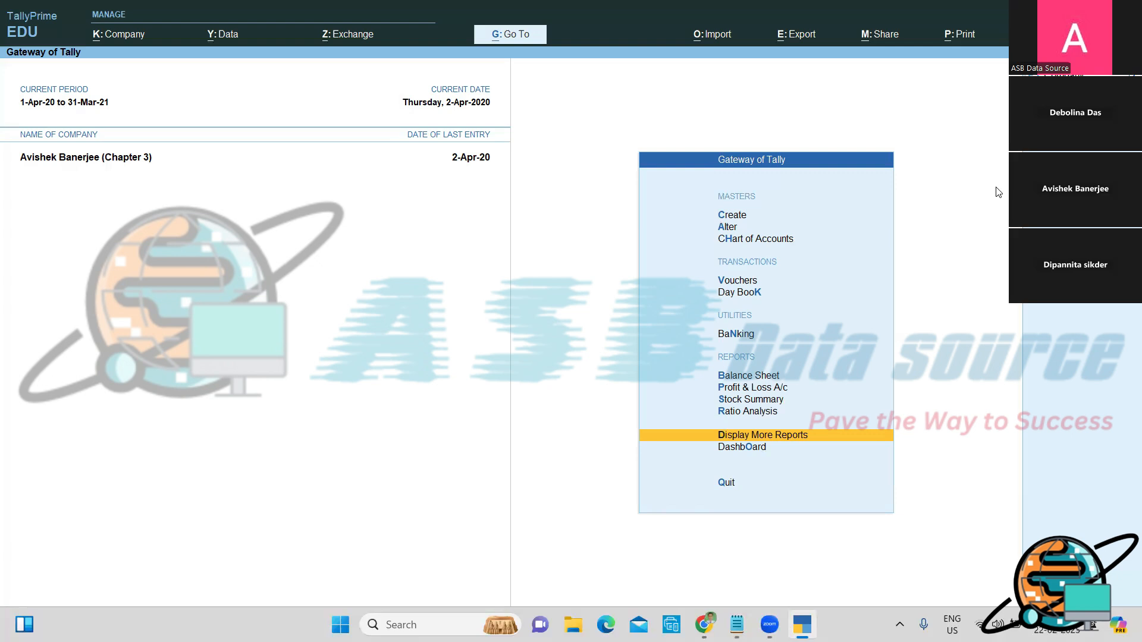
key(alt+Tab)
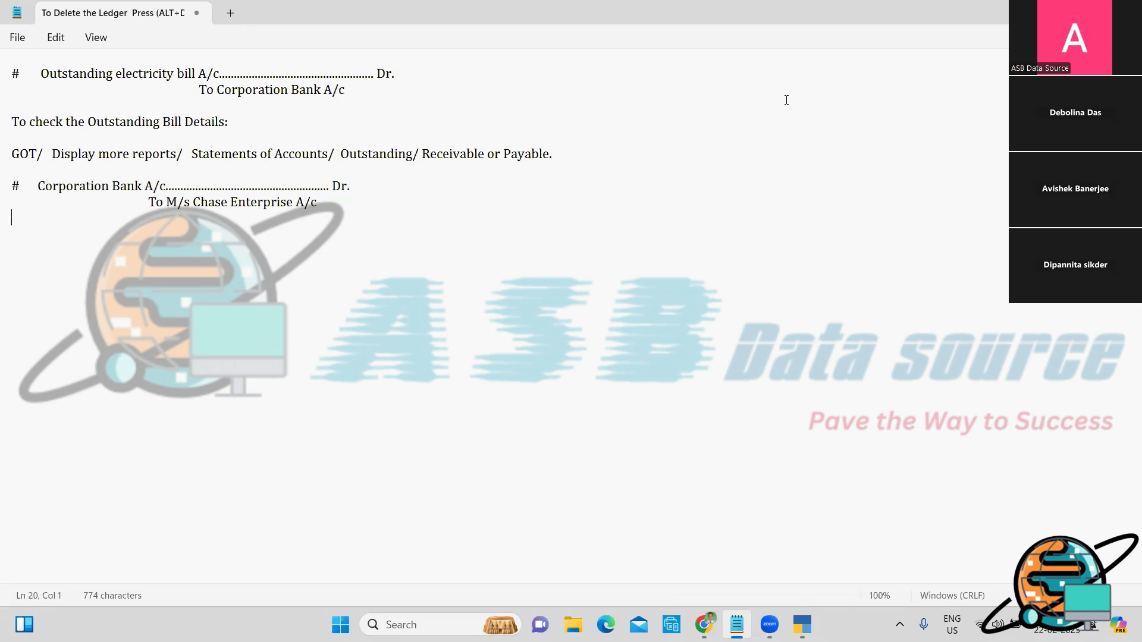
Step: Note the entry: M/s Style Furniture A/c Dr. 48500, To Corporation Bank A/c 48000, To Discount Received A/c 500
key(Return)
key(Return)
text(#    M/s Style Furn)
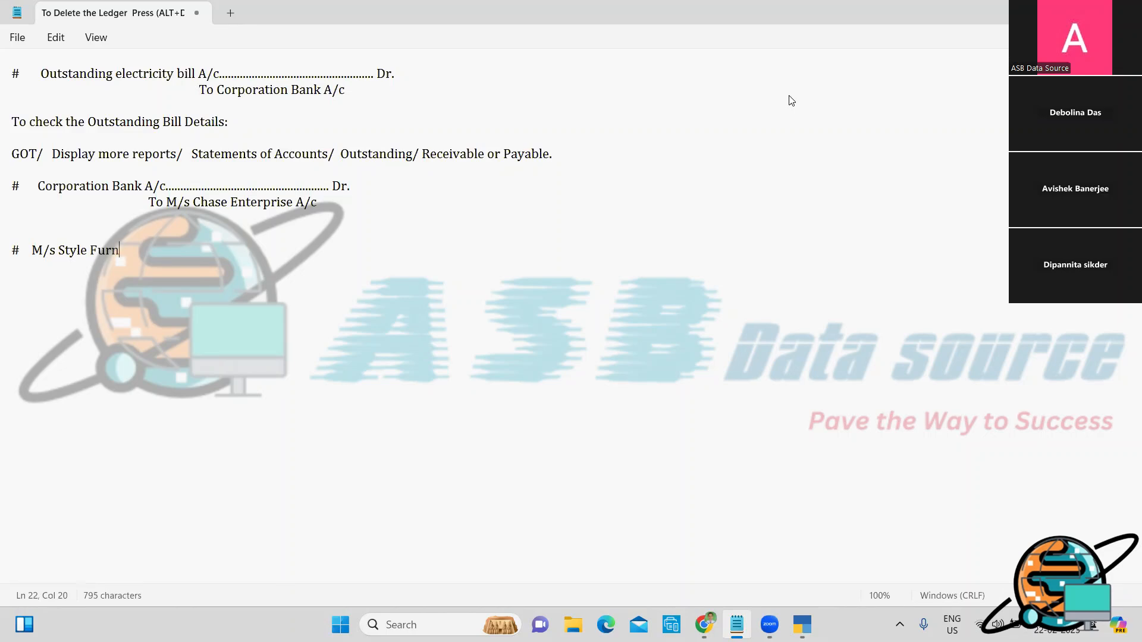
text(iture A/c....................................................)
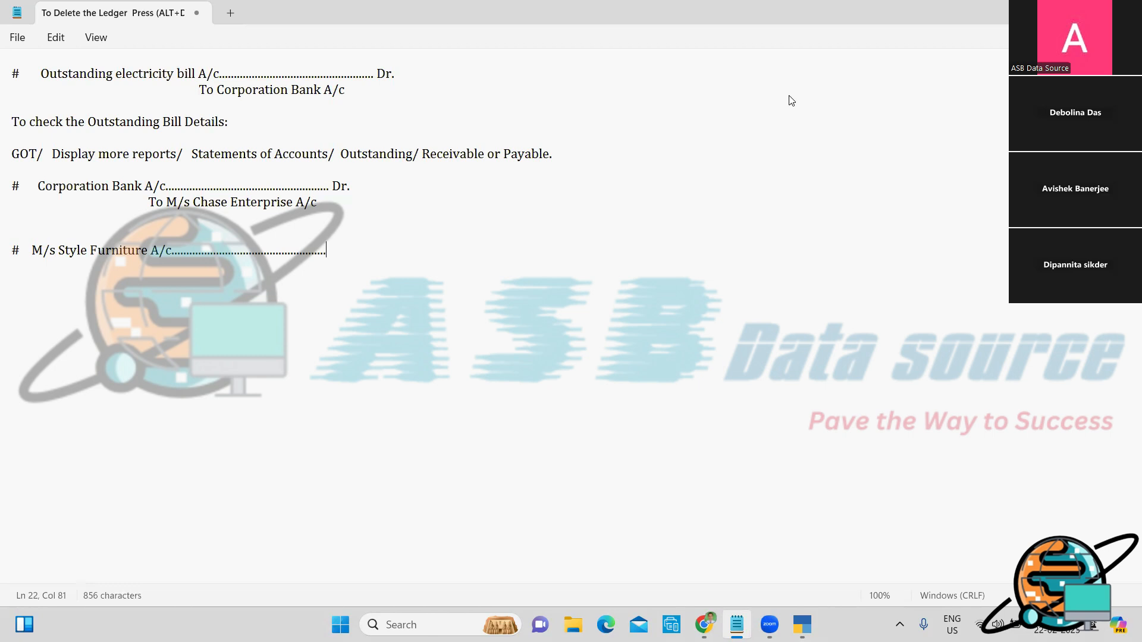
text(Dr. 485000)
key(BackSpace)
key(Return)
text(To )
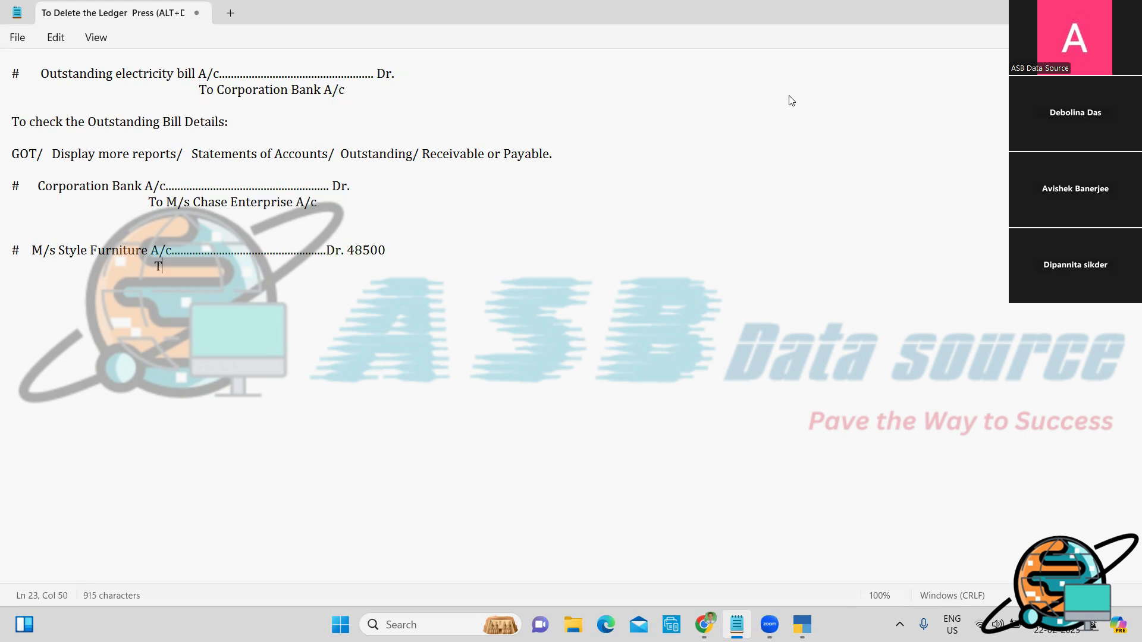
text(Corporation Ban)
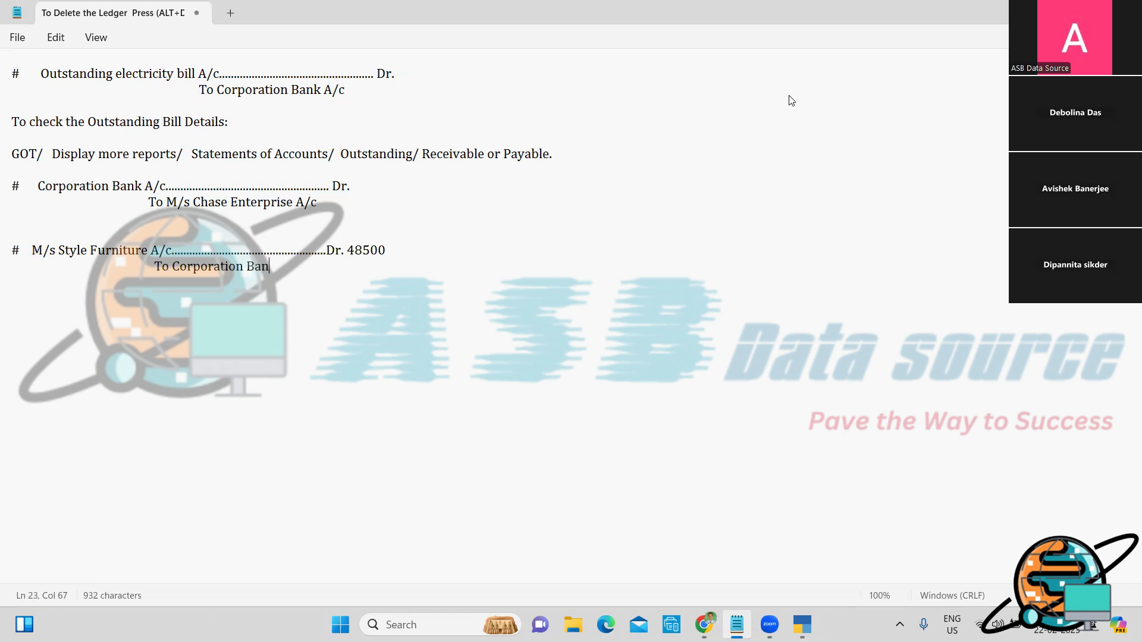
text(k A/c                                480000)
key(BackSpace)
key(Return)
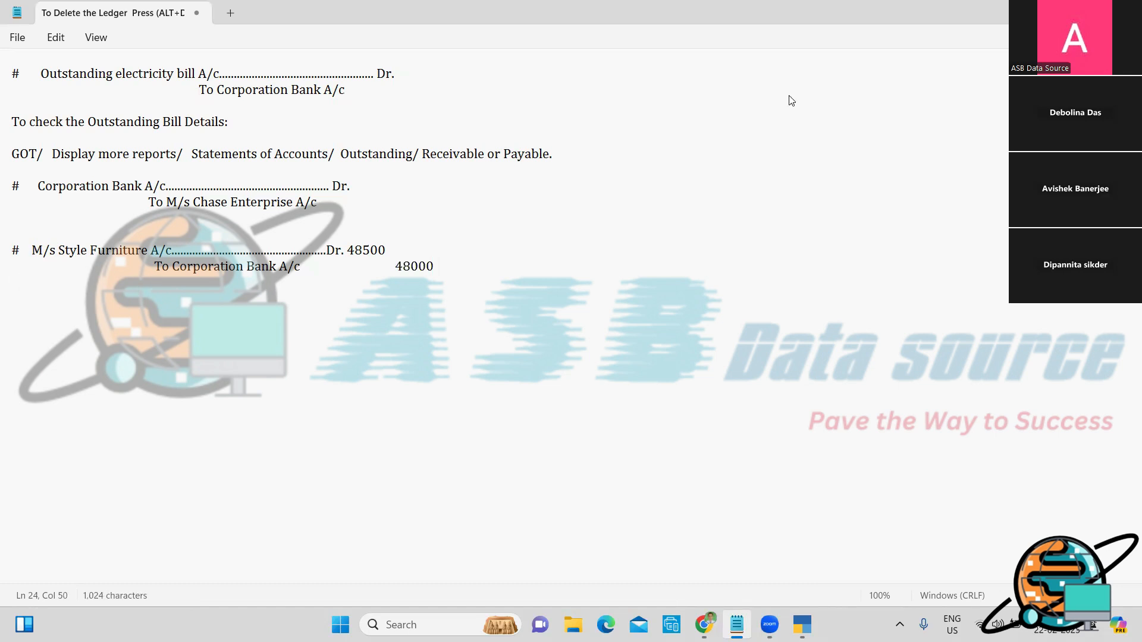
text(T)
key(BackSpace)
key(BackSpace)
text(To Discount Received)
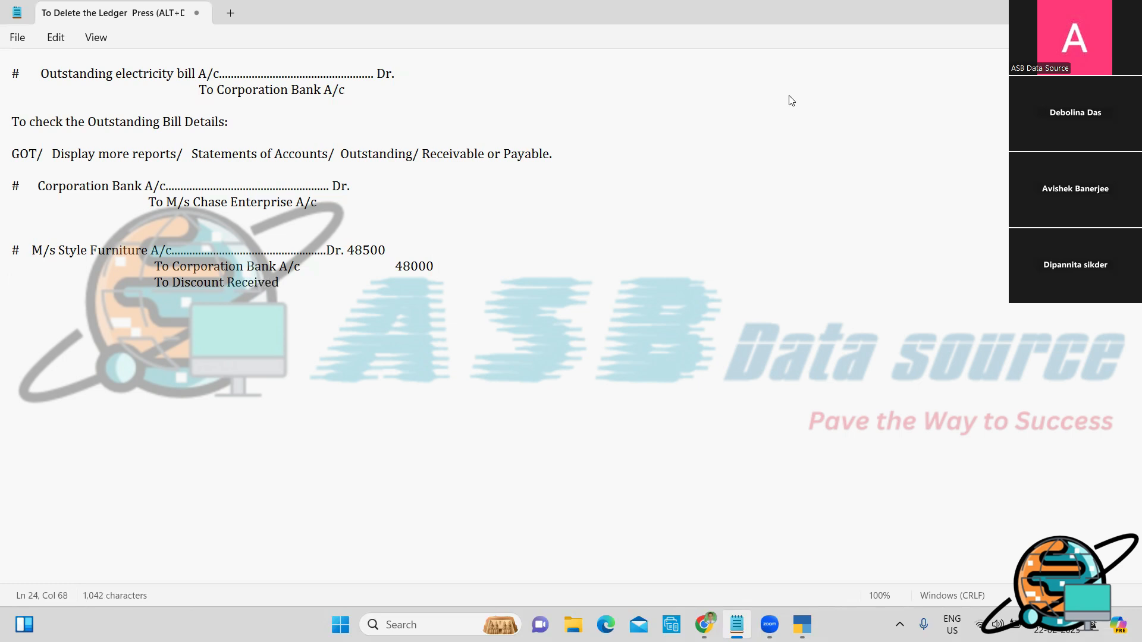
text(  A/c                                    500)
Step: Back in TallyPrime, start a Payment voucher dated 2-Apr
key(alt+Tab)
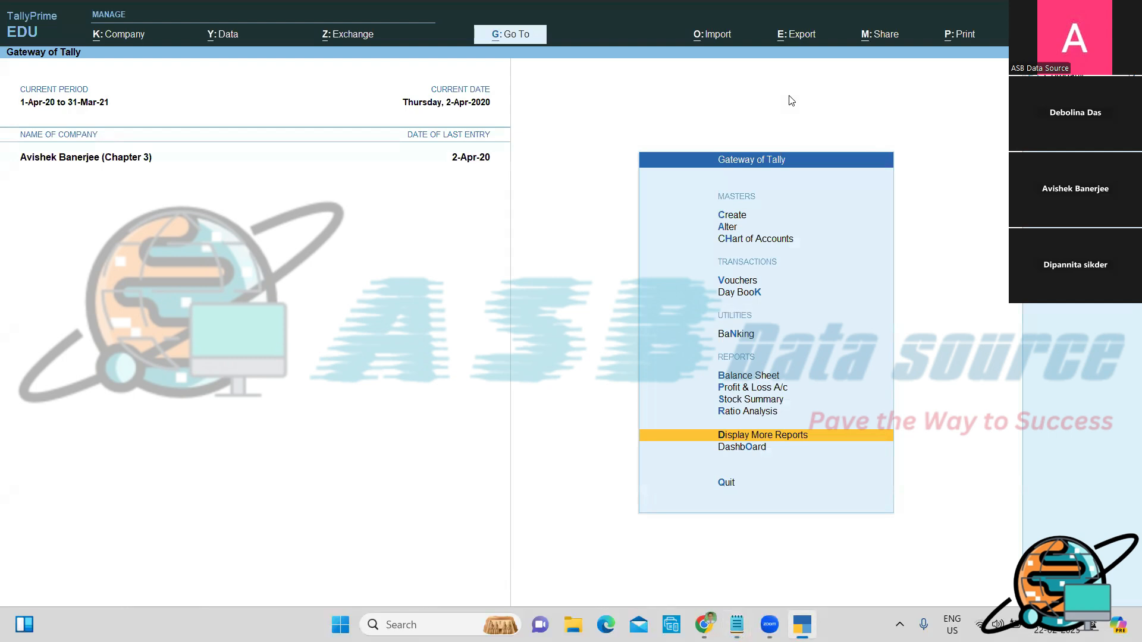
key(Up)
key(Up)
key(Up)
key(Up)
key(Up)
key(Up)
key(Up)
key(Up)
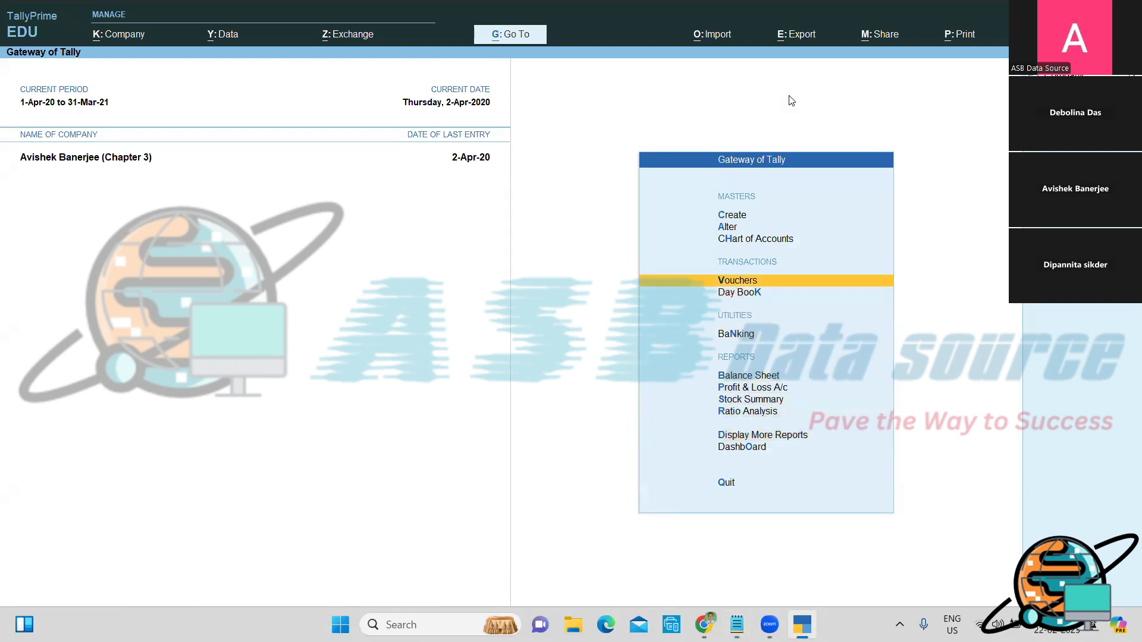
key(Down)
key(Return)
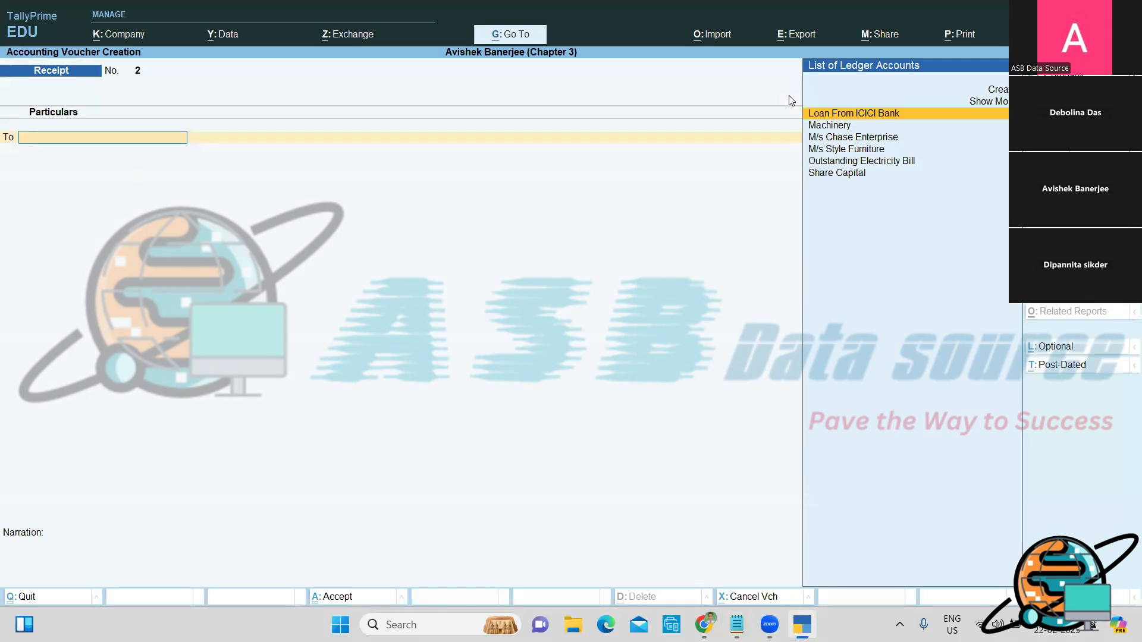
key(F5)
key(F2)
key(BackSpace)
text(2-4)
key(Return)
Step: Debit M/s Style Furniture 48,500, settled against its pending bill references
key(Down)
key(Down)
key(Down)
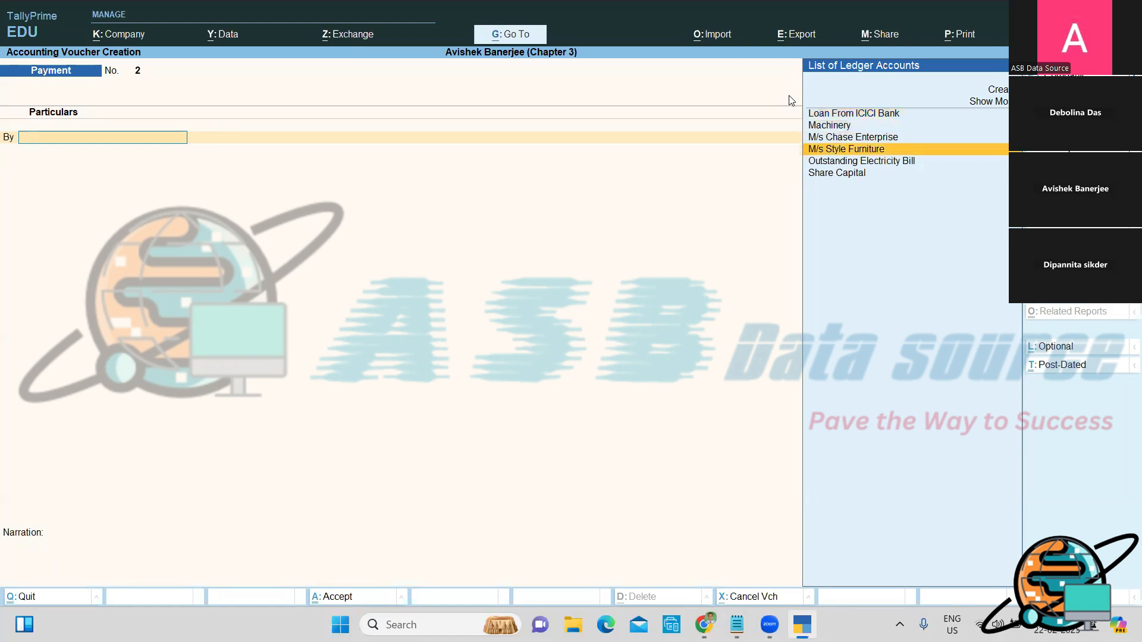
key(Return)
text(48500)
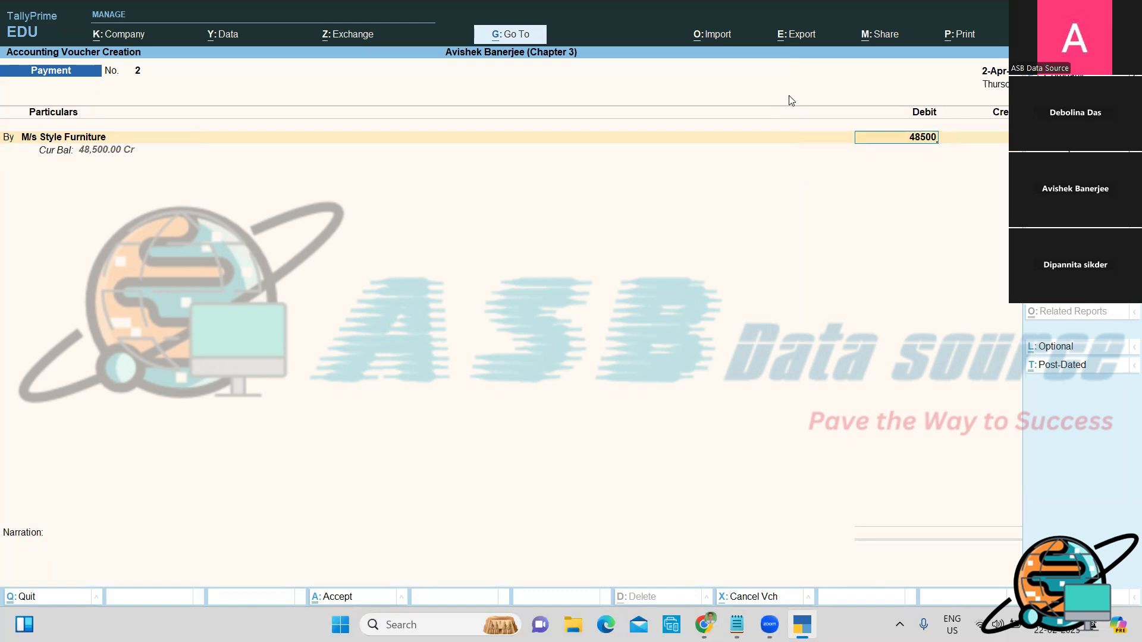
key(Return)
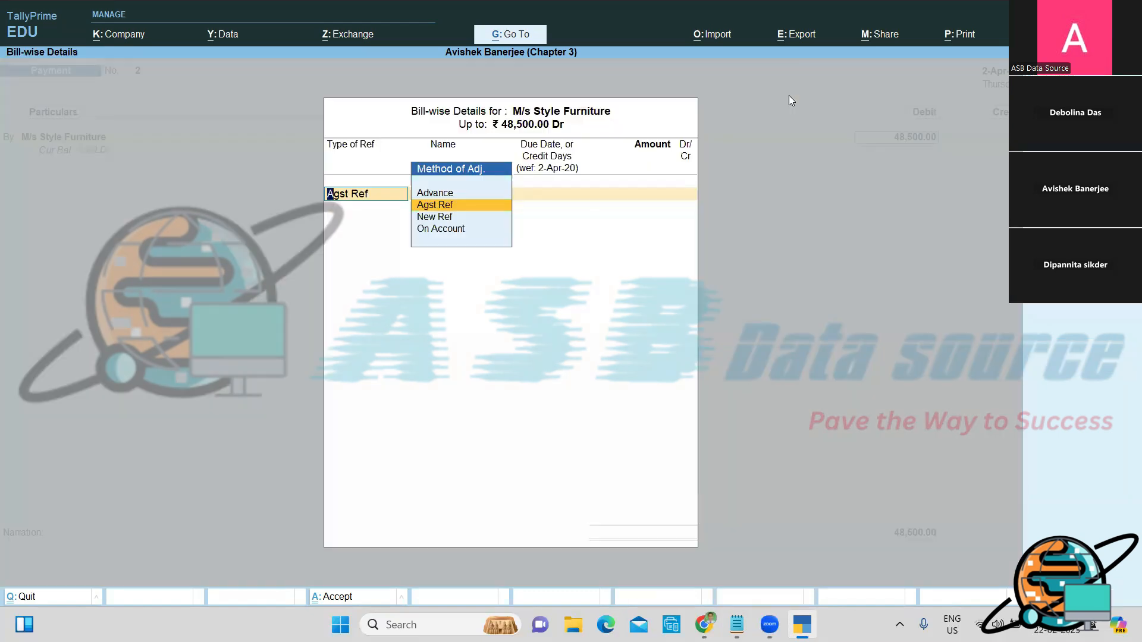
key(Return)
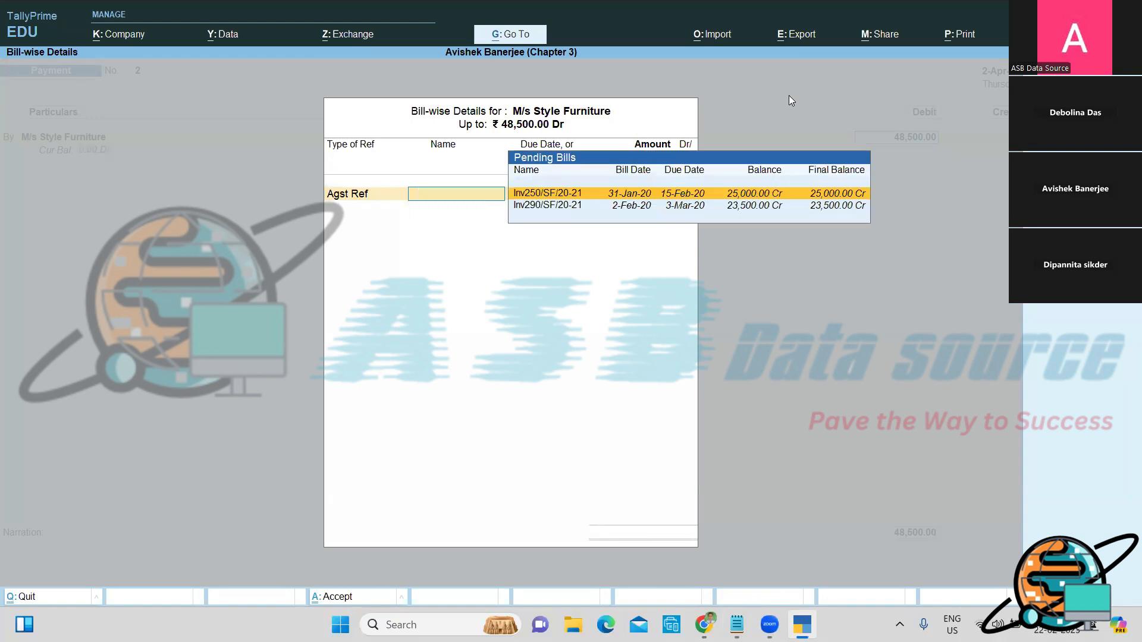
key(Return)
key(Return)
key(Return)
key(Return)
key(Return)
key(Return)
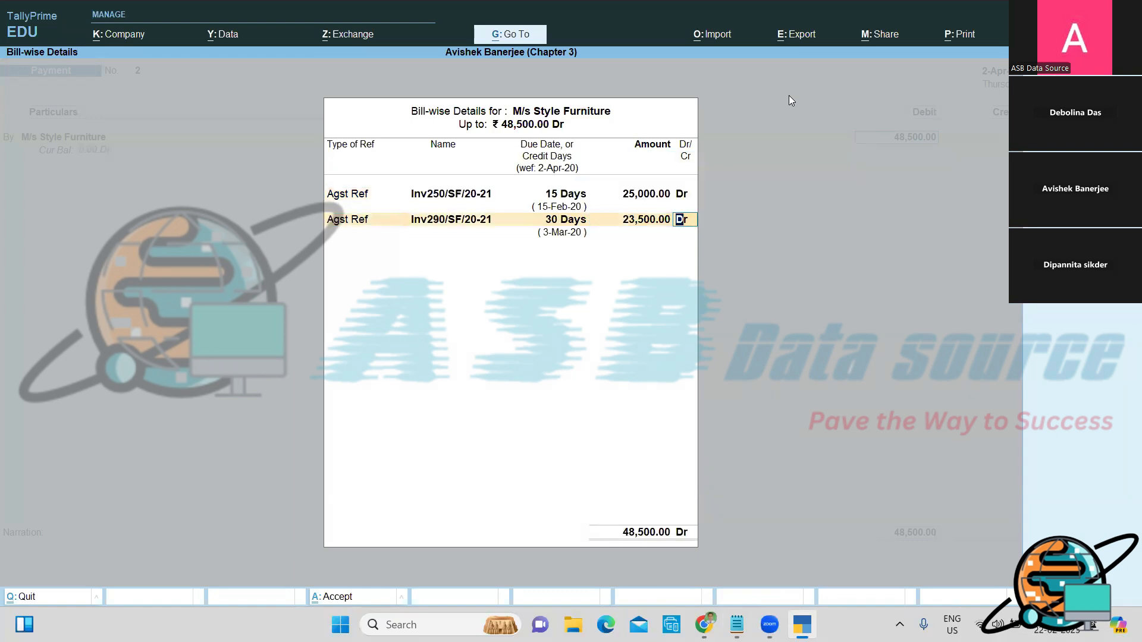
key(Return)
key(Return)
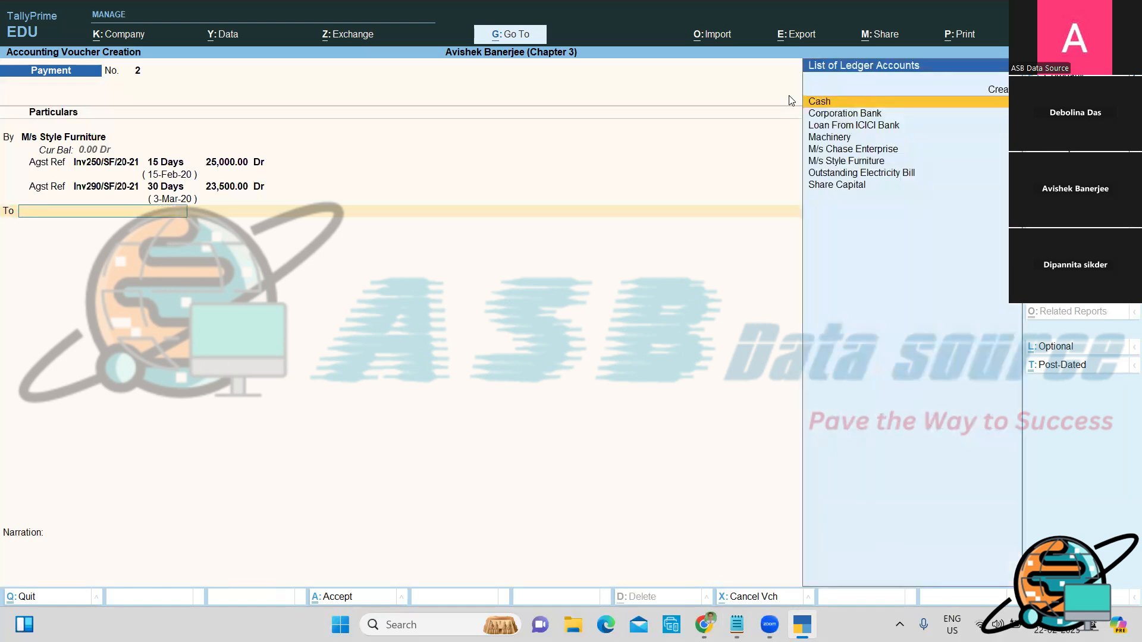
Step: Credit Corporation Bank 48,000 and bring up its bank allocation details
text(Corporation Bank)
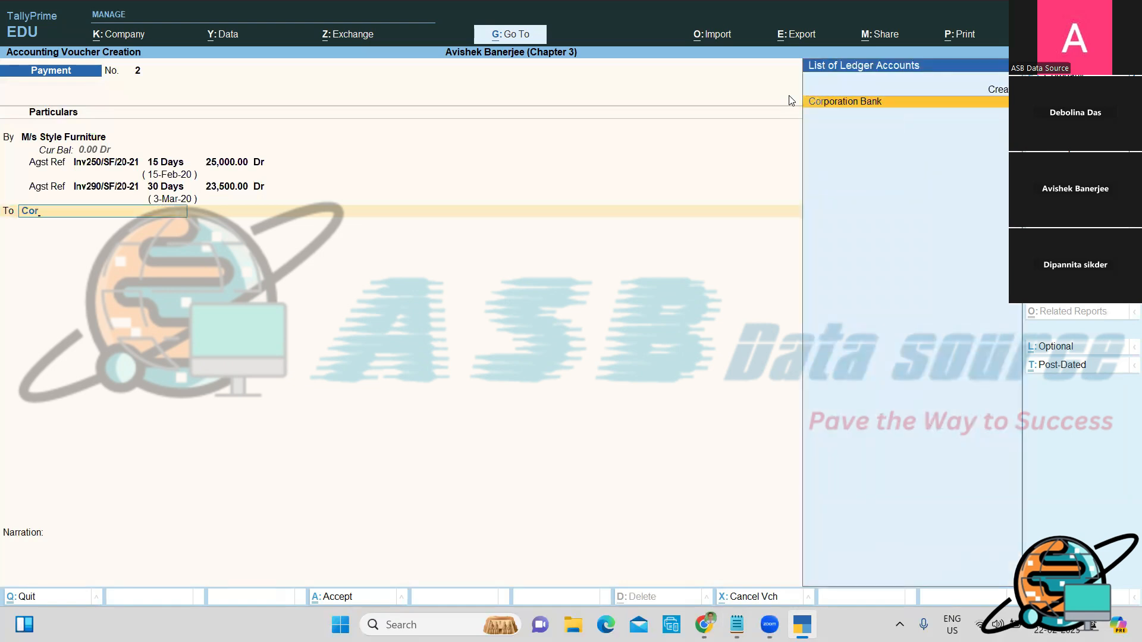
key(Return)
text(480000.00)
key(Return)
Step: Enter the cheque instrument number for the 48,000 payment, favouring M/s Style Furniture, and accept the allocation
key(Return)
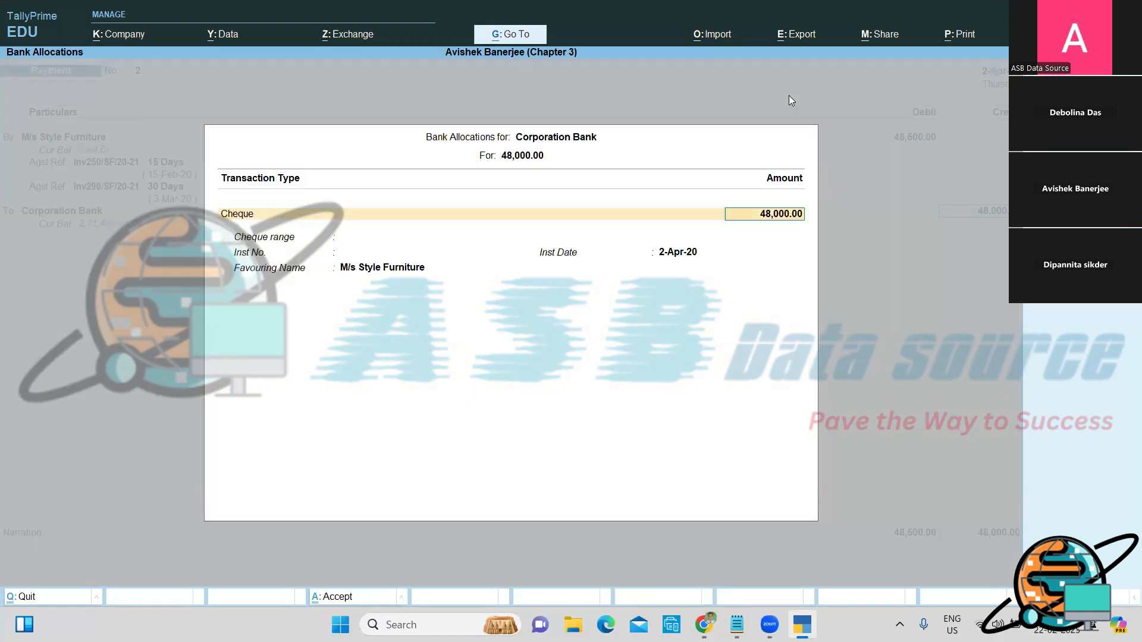
key(Return)
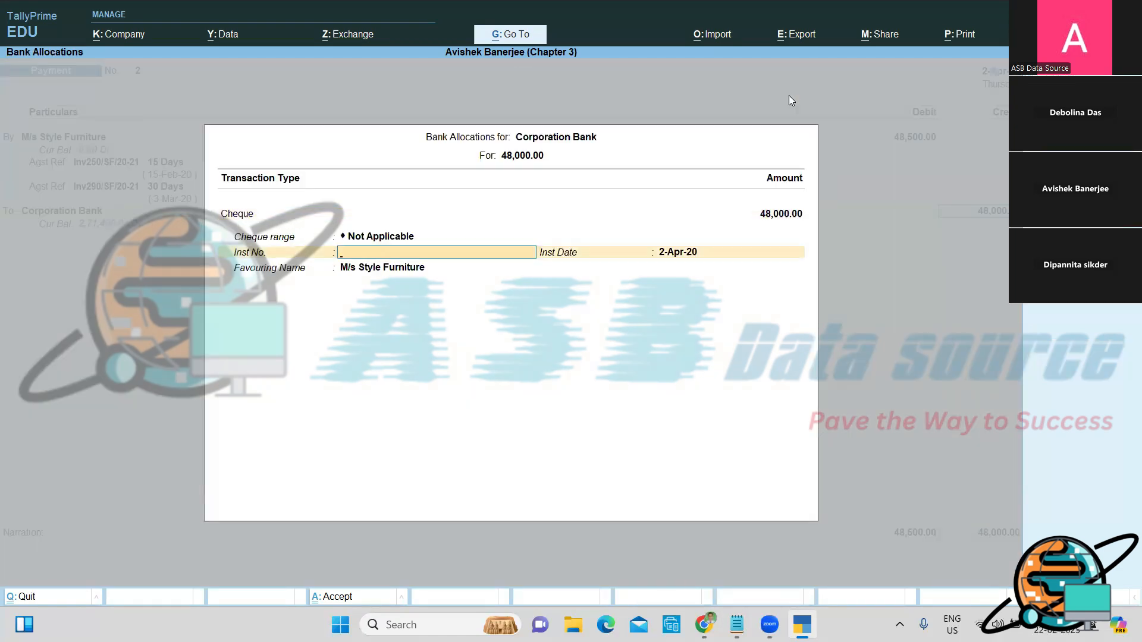
text(478597)
key(Return)
key(Return)
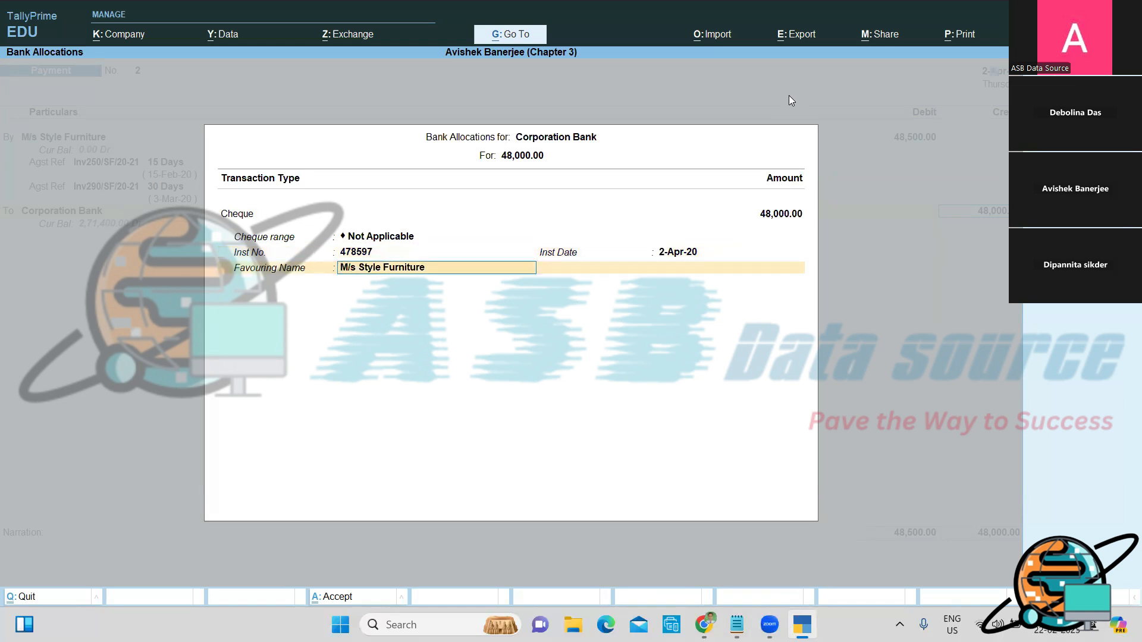
key(Return)
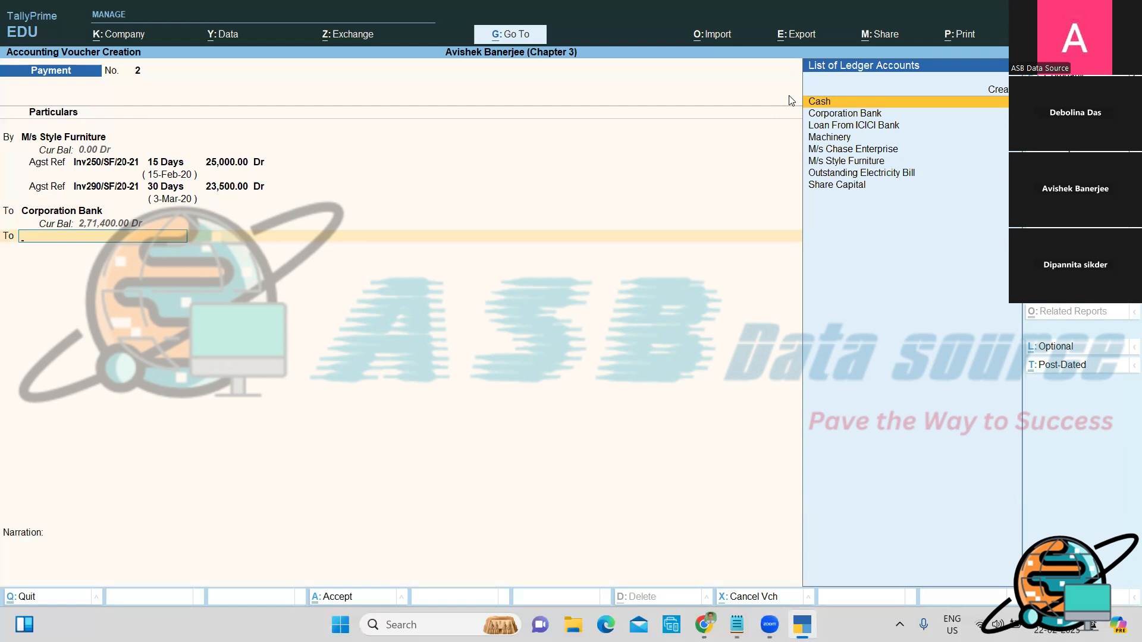
Step: Create the Discount Received ledger under Indirect Incomes, type Not Applicable, for the 500 credit
key(Up)
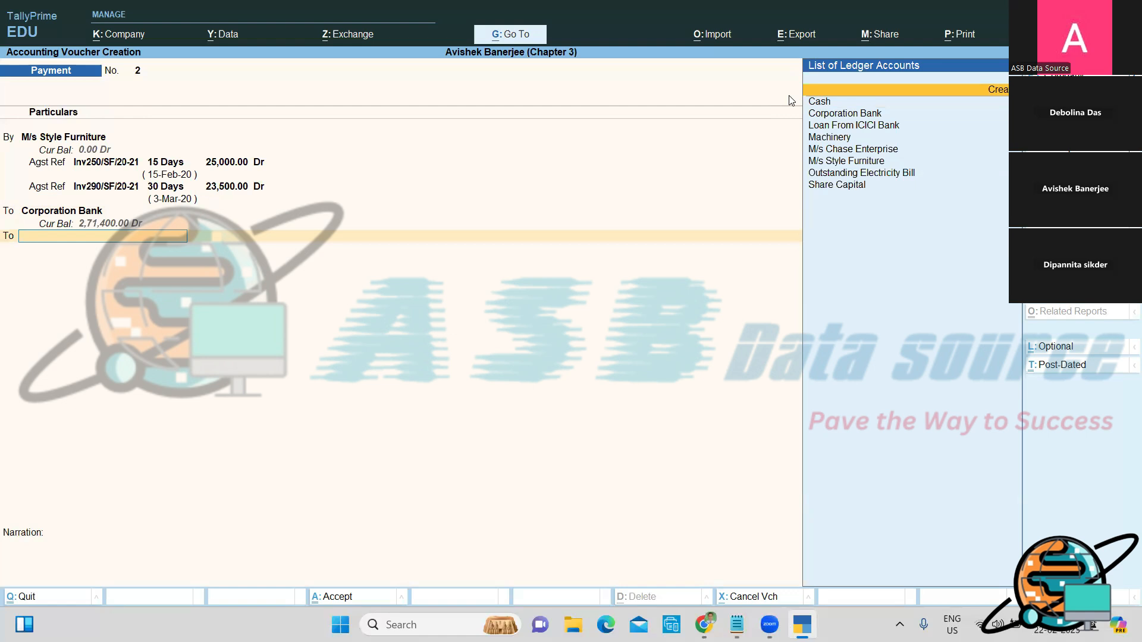
key(alt+c)
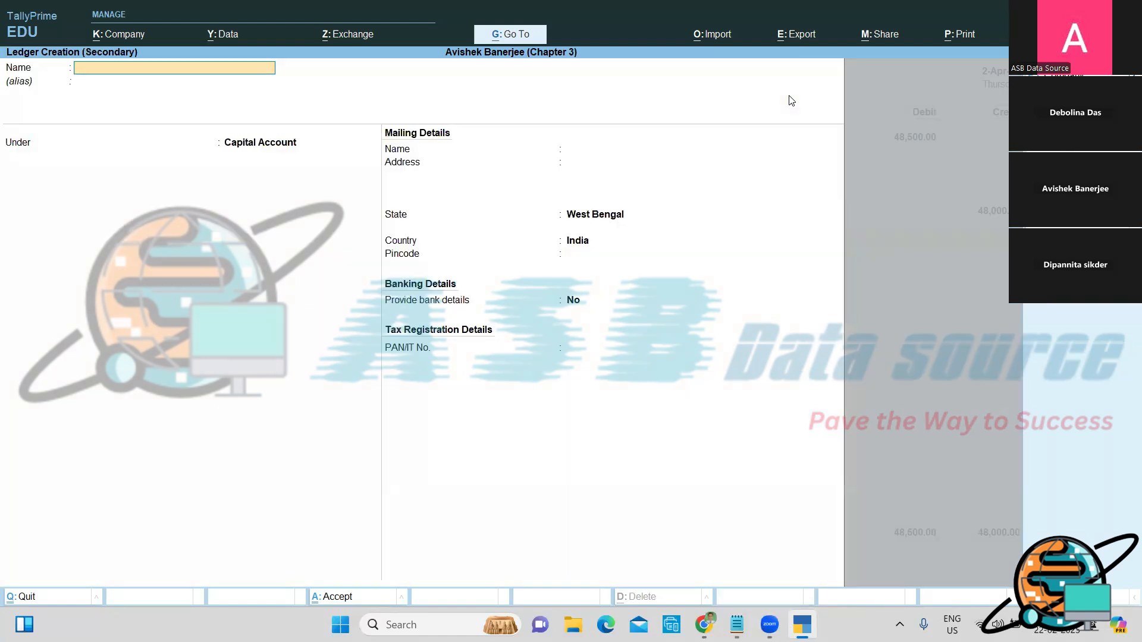
text(Discount Received)
key(Return)
key(Return)
key(Return)
key(BackSpace)
text(=)
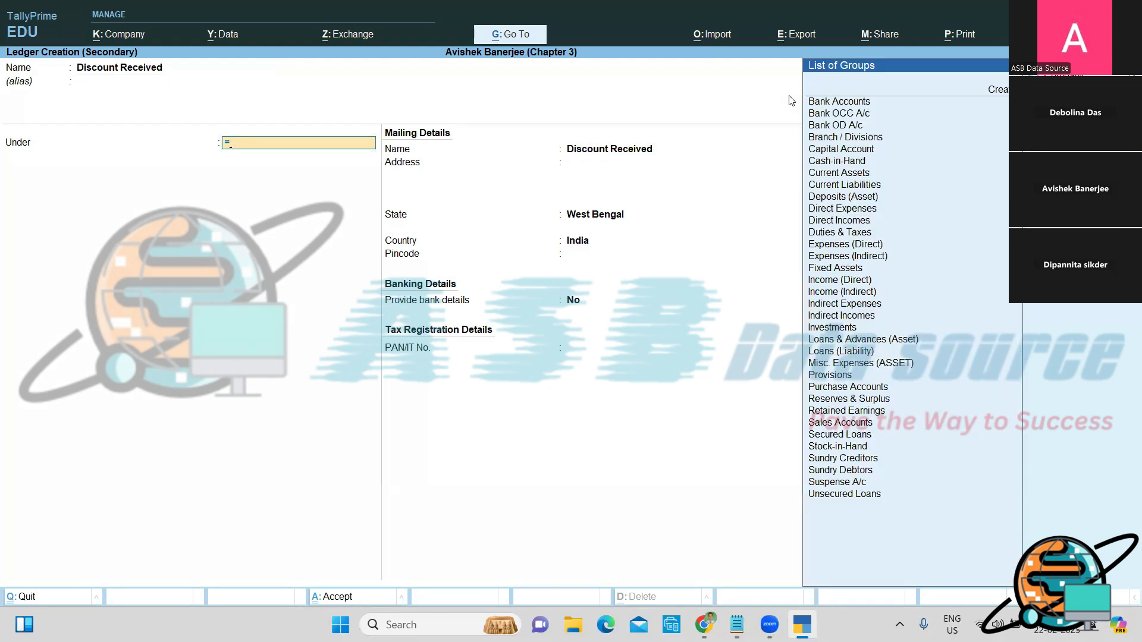
key(BackSpace)
text(i)
key(Up)
key(Up)
key(Return)
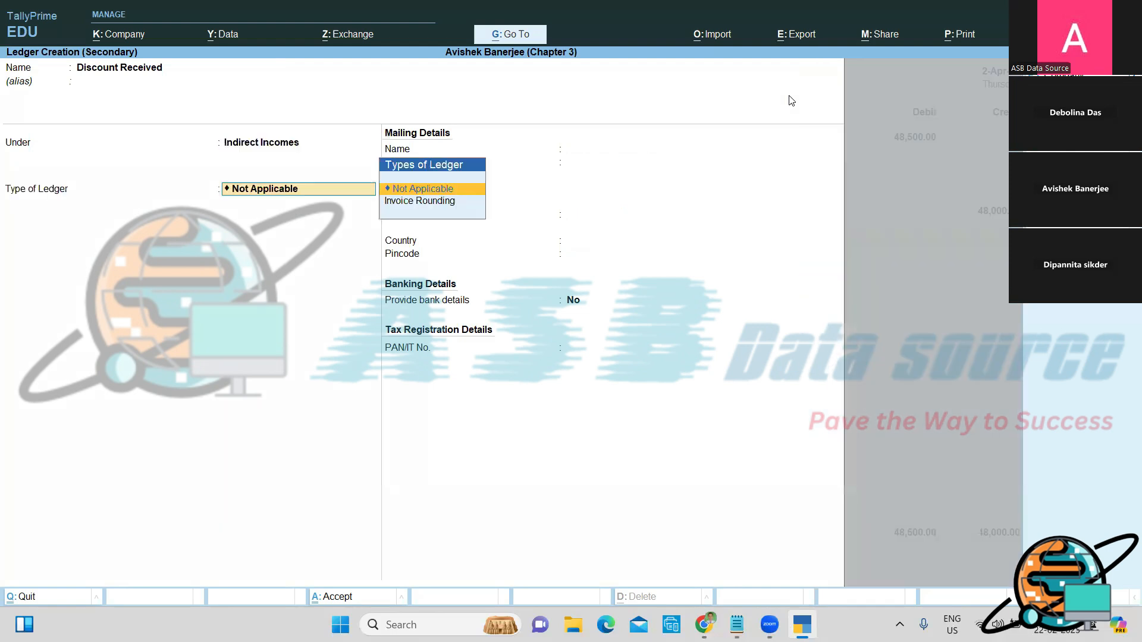
key(Return)
key(Return)
key(Return)
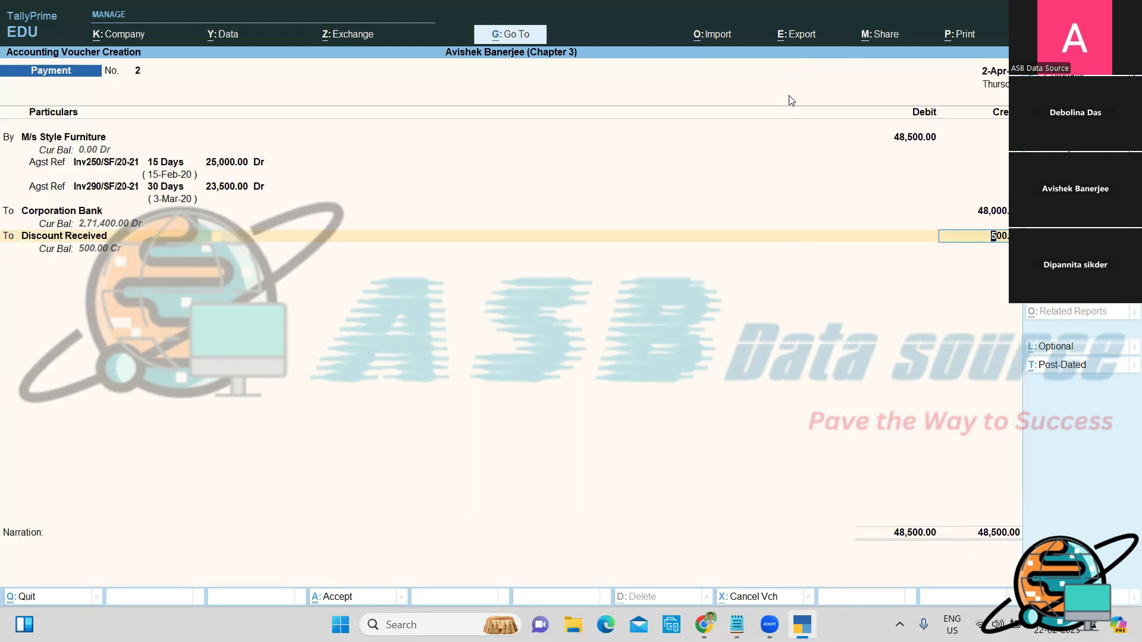
key(Return)
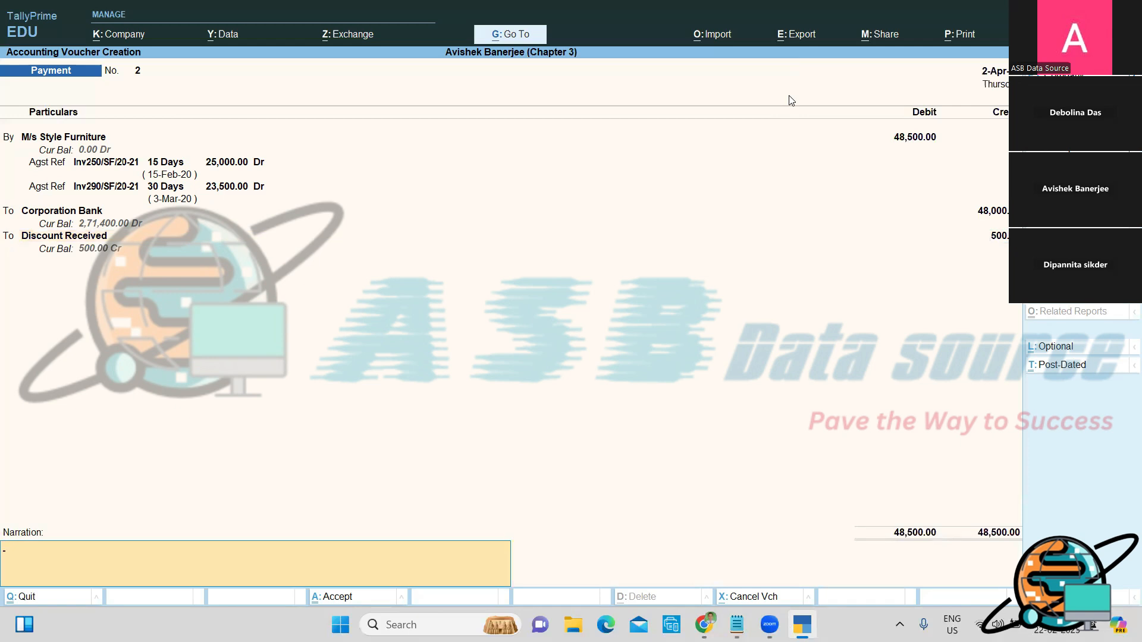
Step: Narrate 'Being, Received discount and clear the full & final settlement of M/s Style Furniture.' and save
text(Being, D)
key(BackSpace)
key(BackSpace)
text(re)
key(BackSpace)
key(BackSpace)
text(Received discount and clear the)
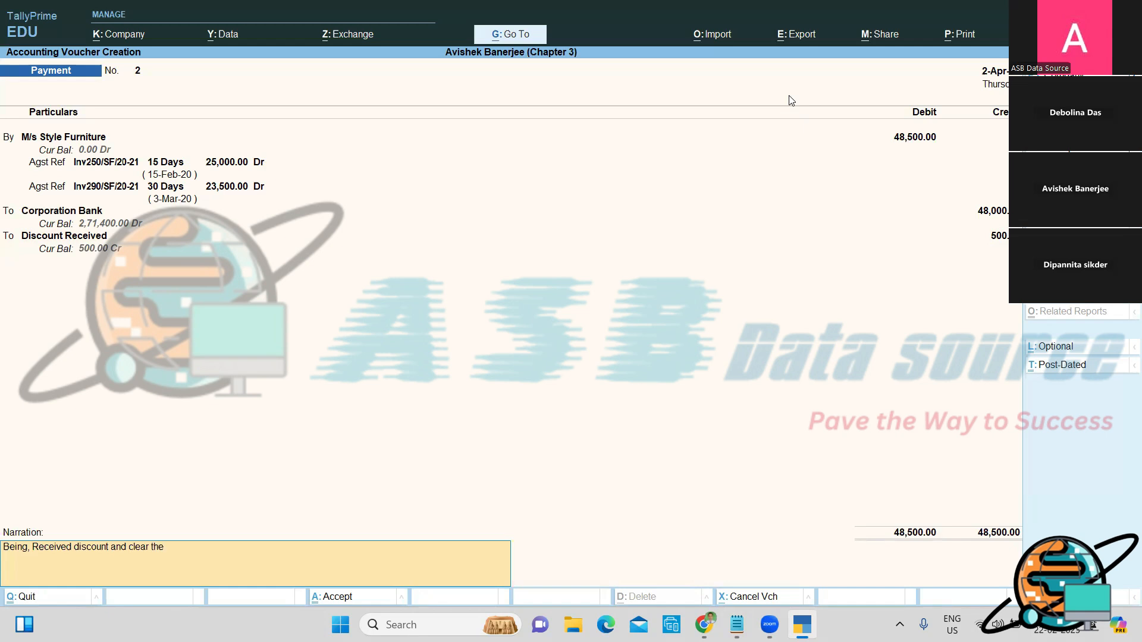
text( full & final settlement of M/s Style F)
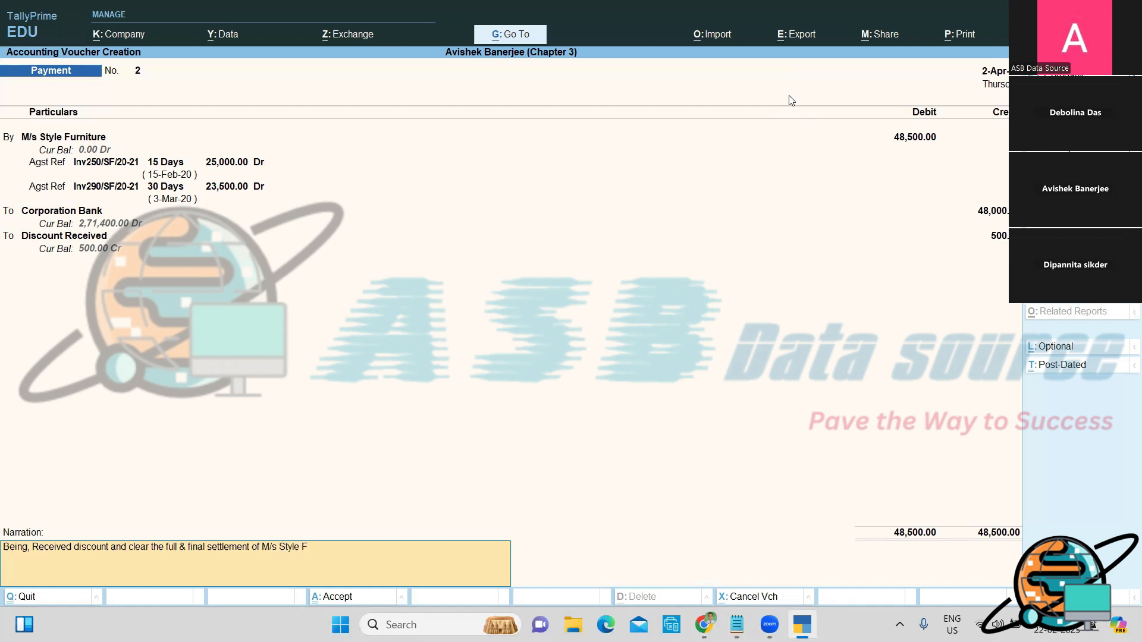
text(urniture.)
key(Return)
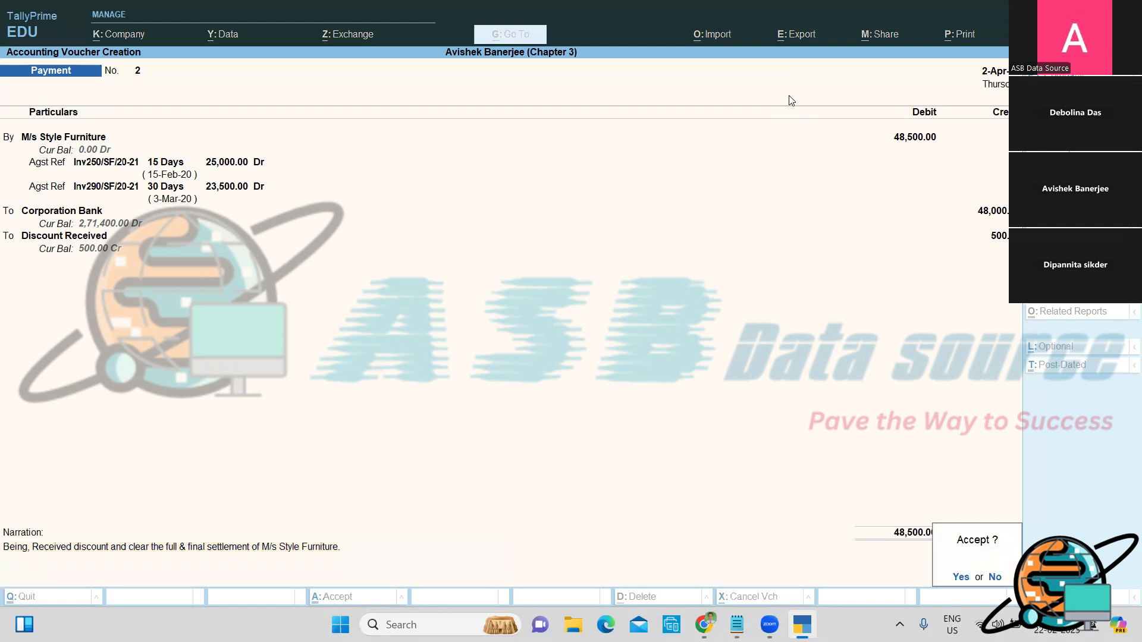
key(Return)
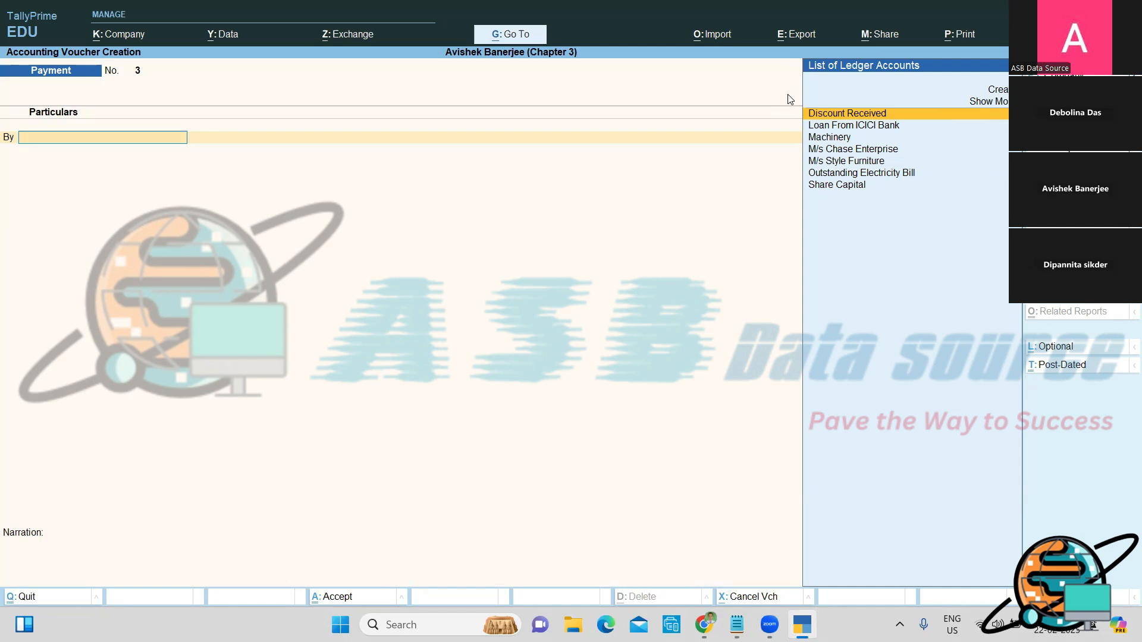
Step: Leave the blank Payment No. 3 open and switch to the Notepad accounting notes
key(alt+Tab)
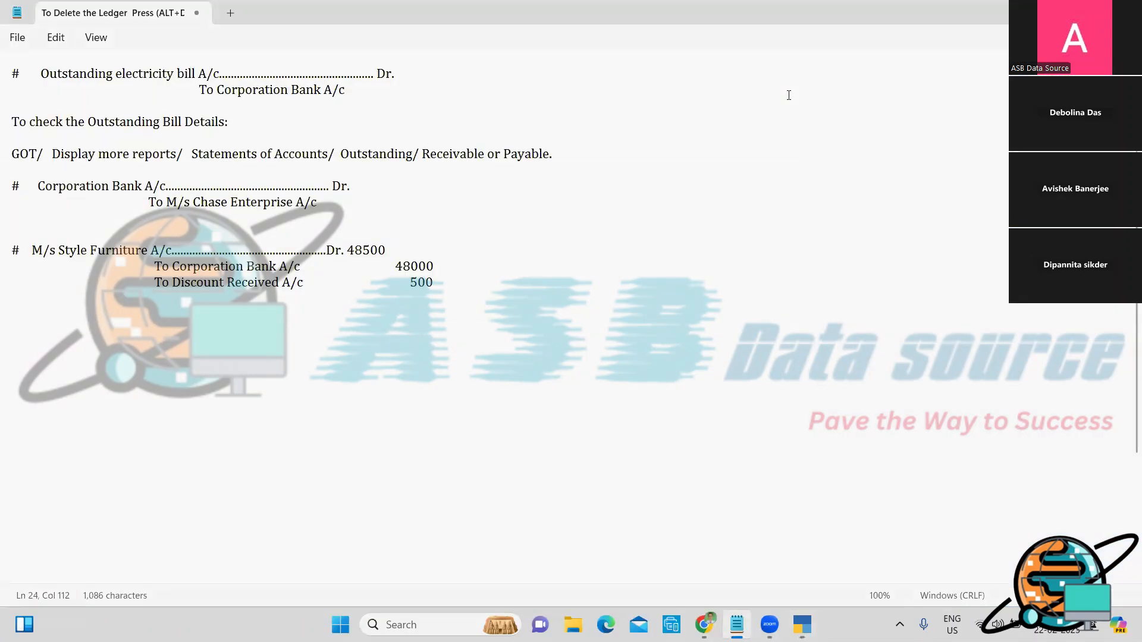
Step: Add the note '# Corporation Bank A/c ... Dr. To Cash A/c', then return to TallyPrime
key(Return)
text(#)
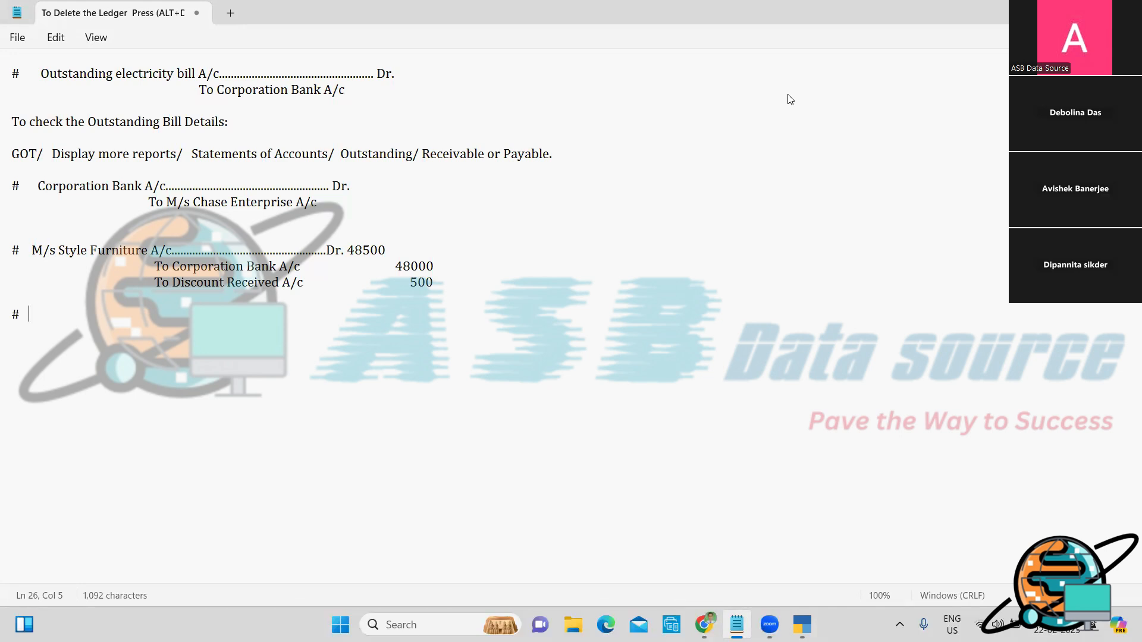
text(Corporatio)
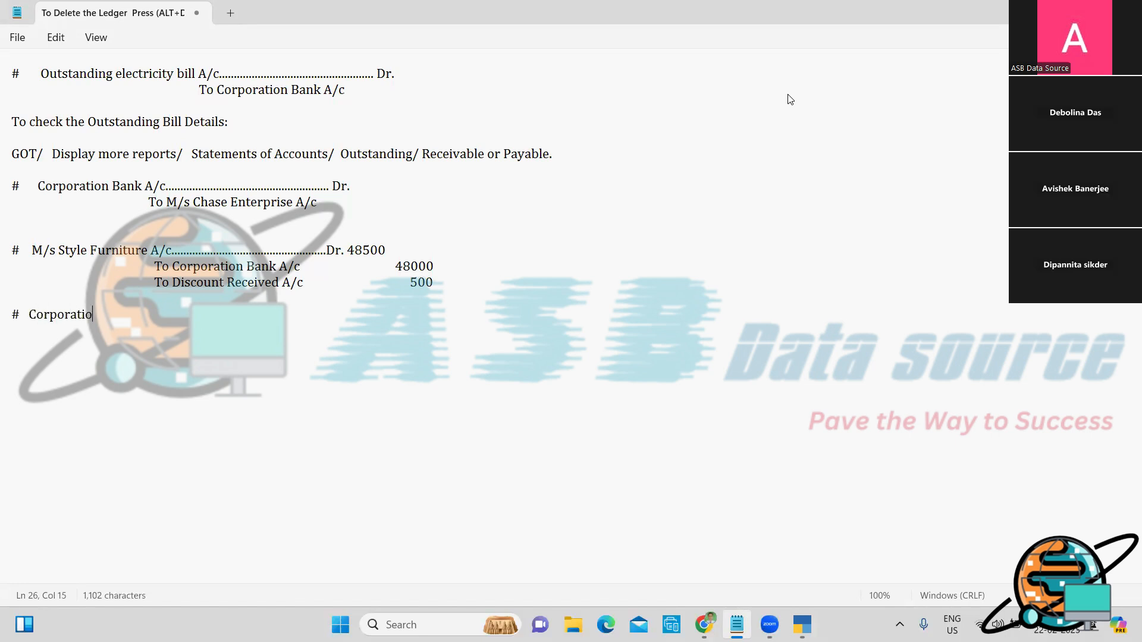
text(n Bank A/c..................................)
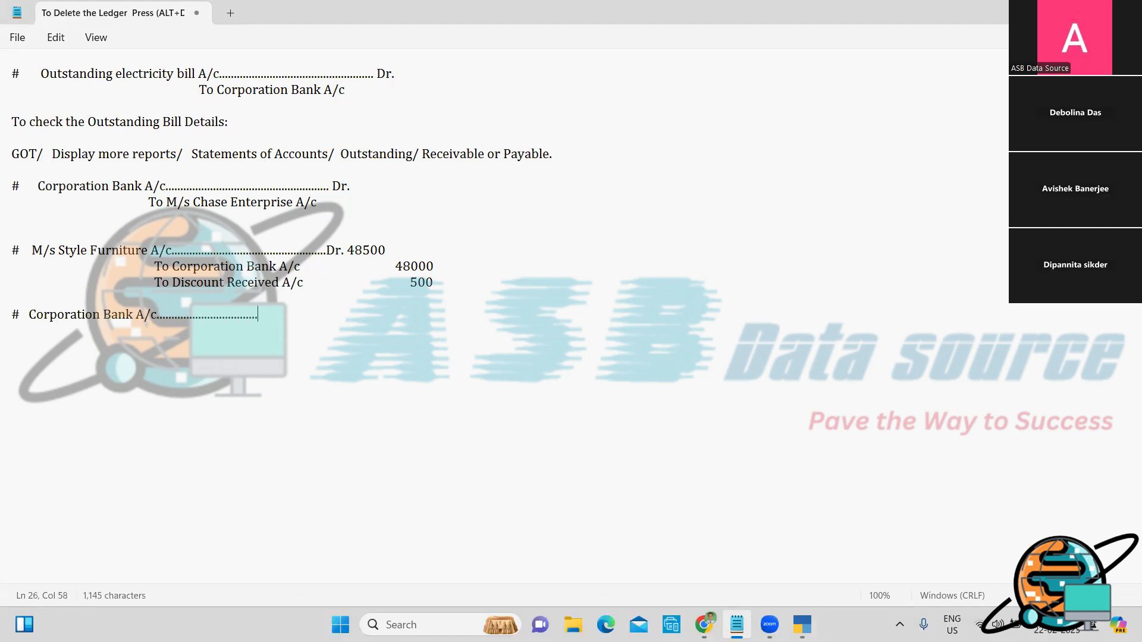
text(................... Dr.)
text(To)
text( Cash A)
text(/c)
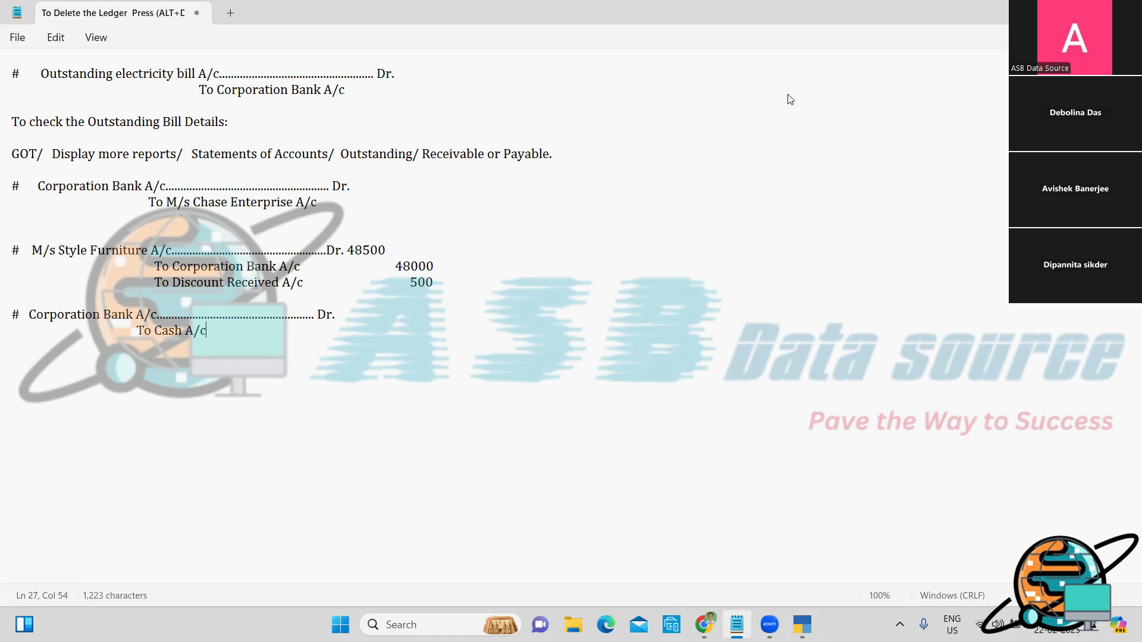
key(Return)
key(alt+Tab)
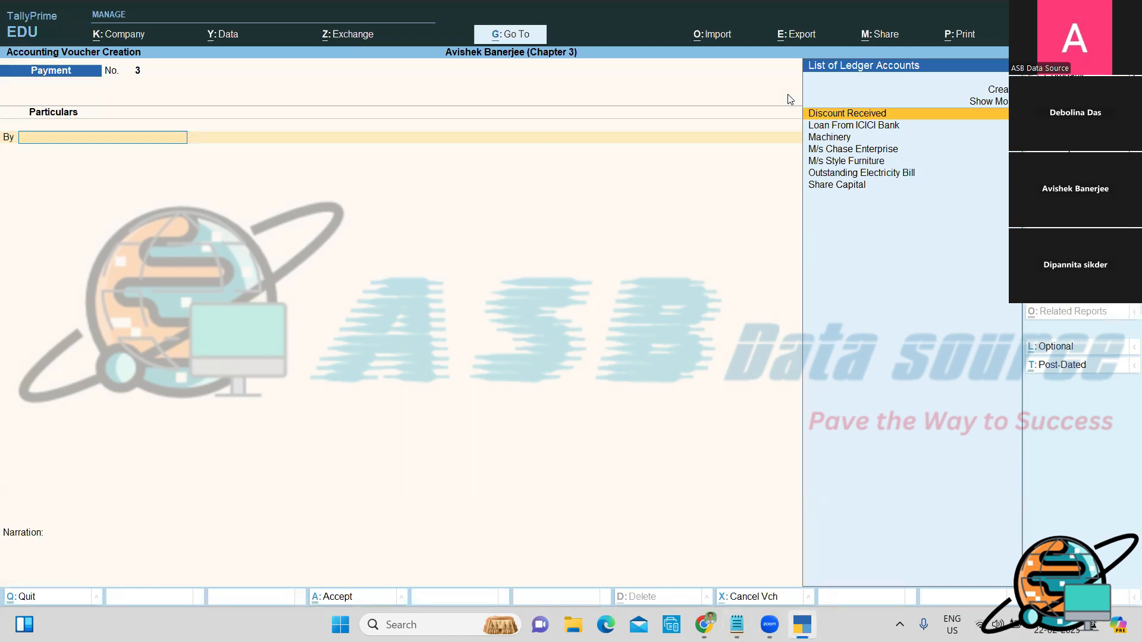
Step: Switch the voucher to a Contra dated 1-May
key(F4)
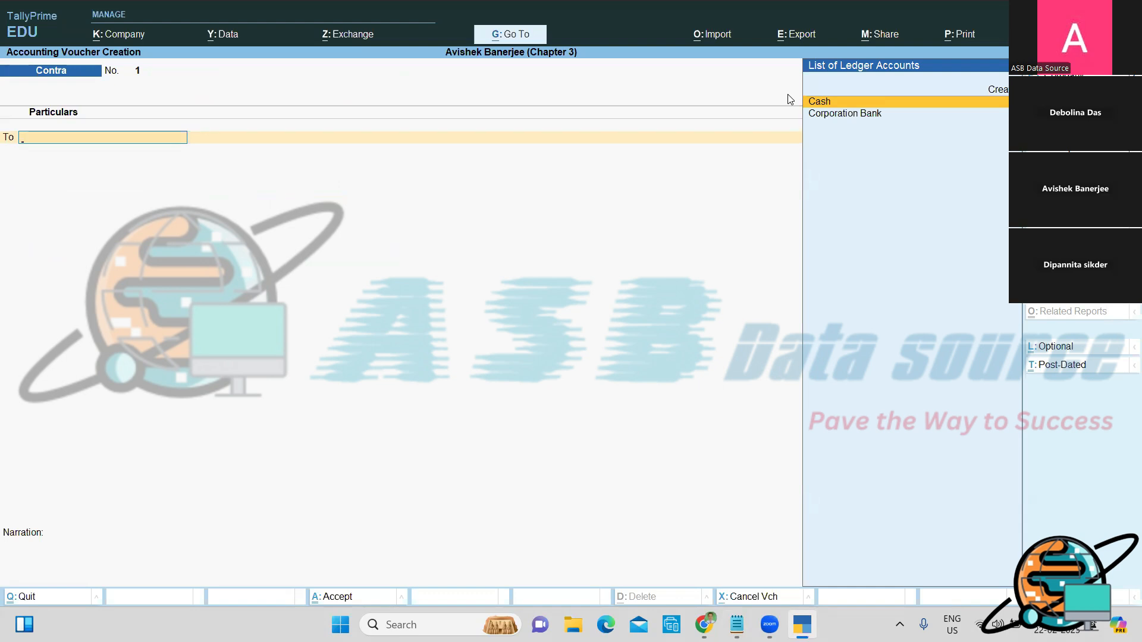
key(F2)
key(BackSpace)
text(1-5)
key(Return)
key(Return)
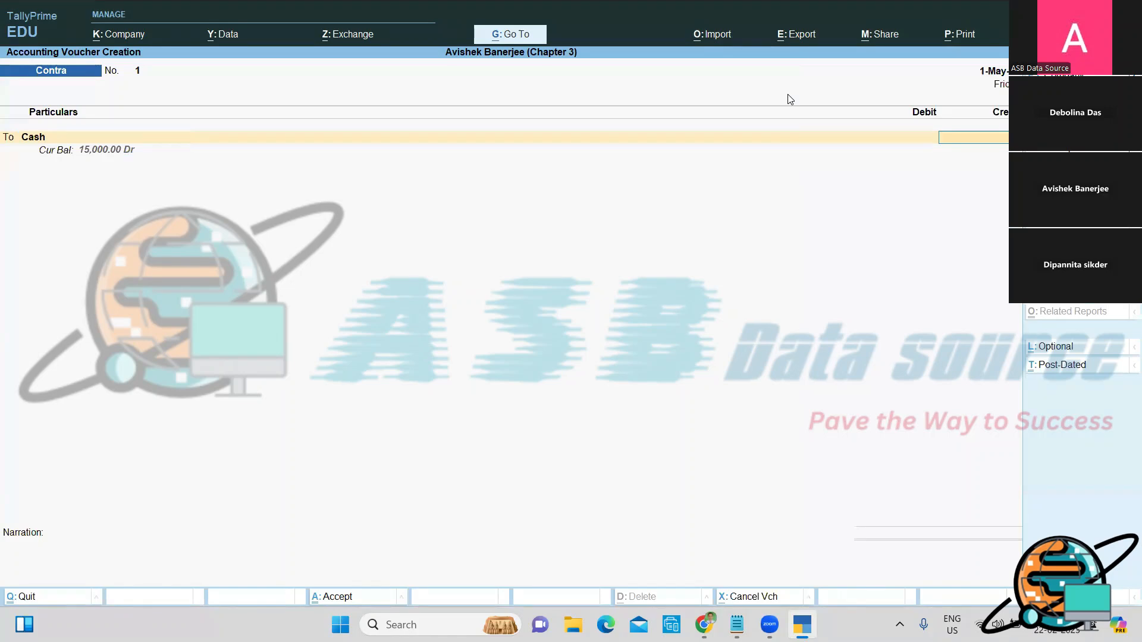
Step: Credit Cash 10,000 and debit Corporation Bank 10,000
text(10000)
key(Return)
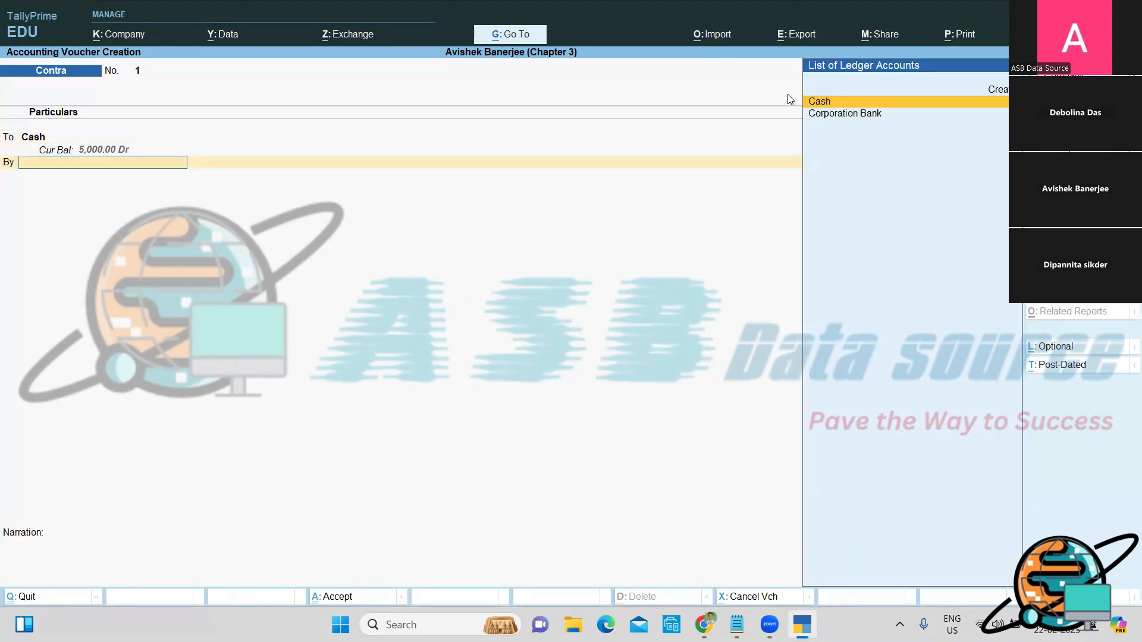
key(Down)
key(Return)
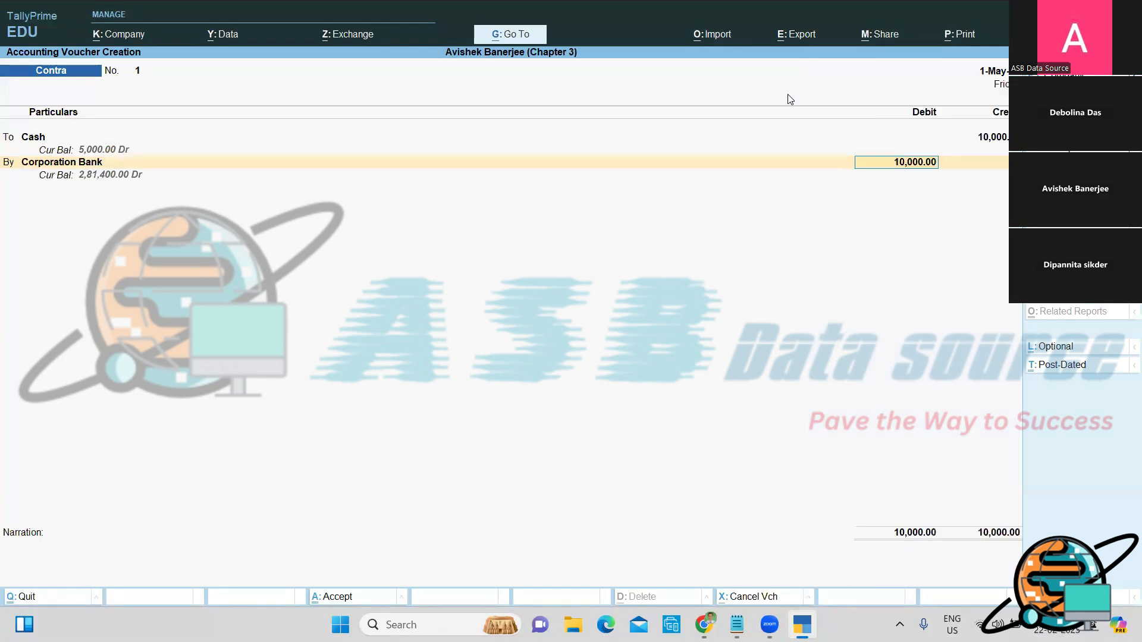
key(Return)
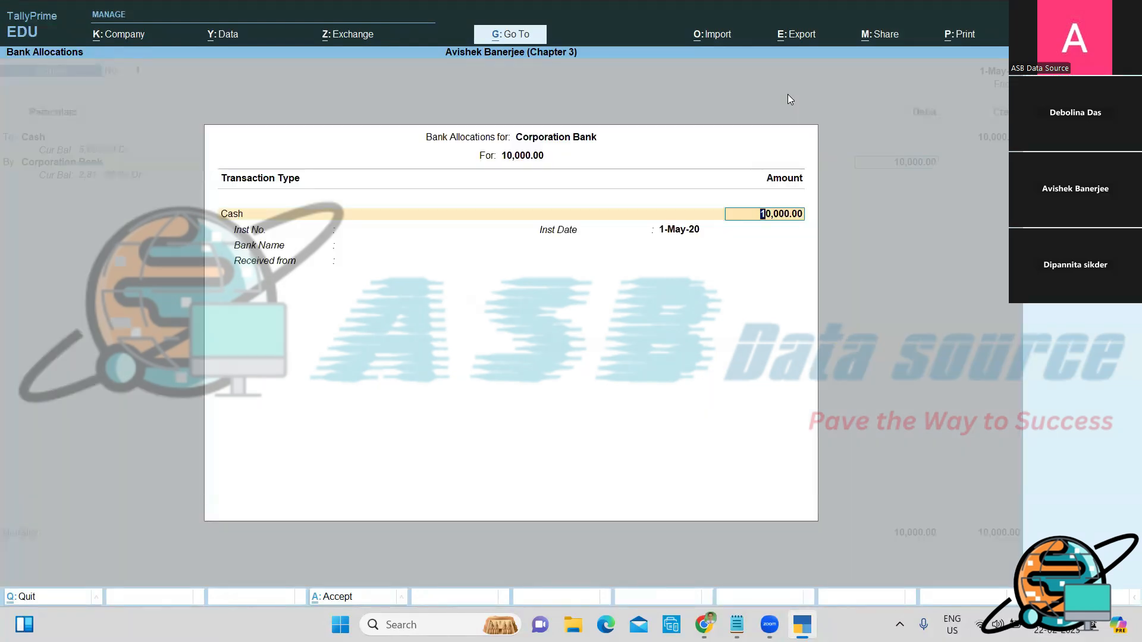
Step: Record 20 notes of 500, bank Not Applicable, from Self; narrate 'Being, Amount deposited into Bank A/c.'
key(Return)
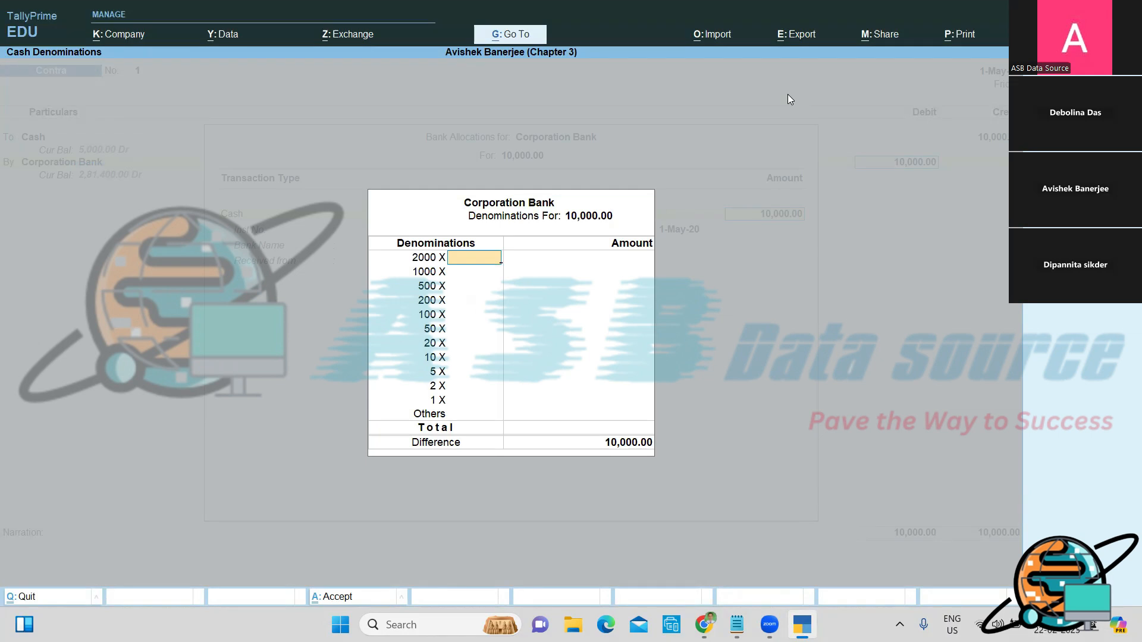
key(Return)
key(Return)
text(20)
key(Return)
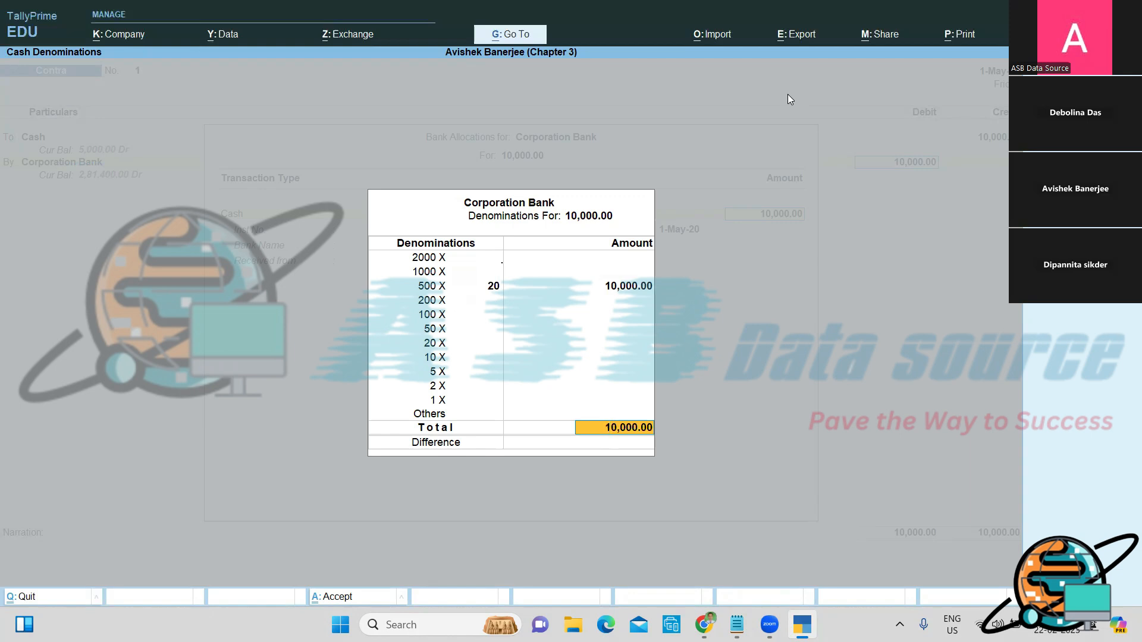
key(Return)
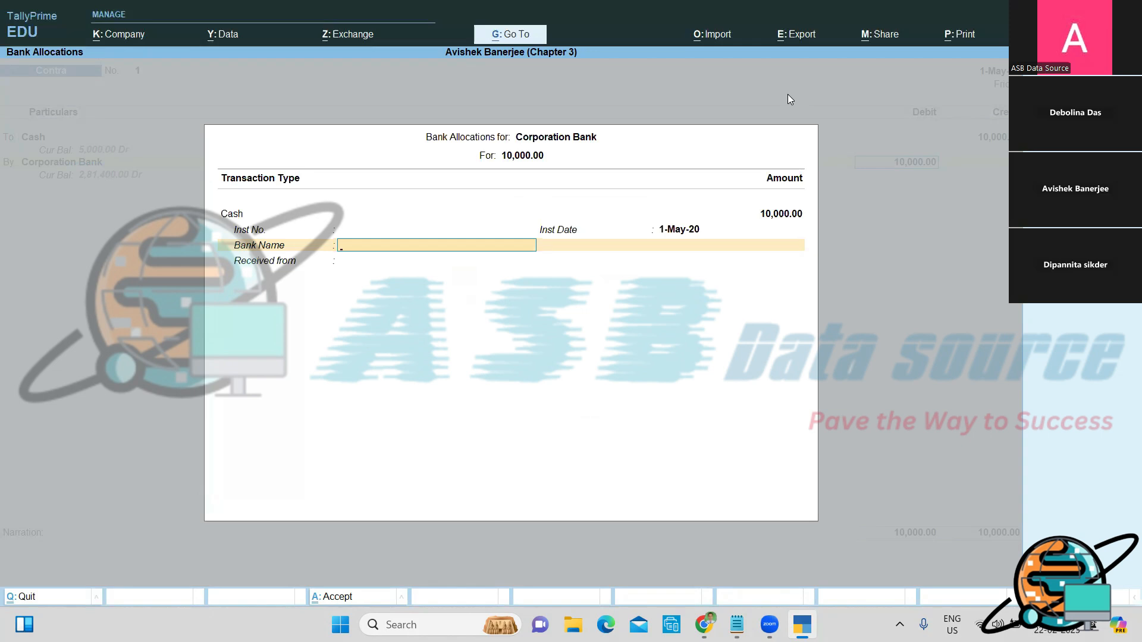
key(Return)
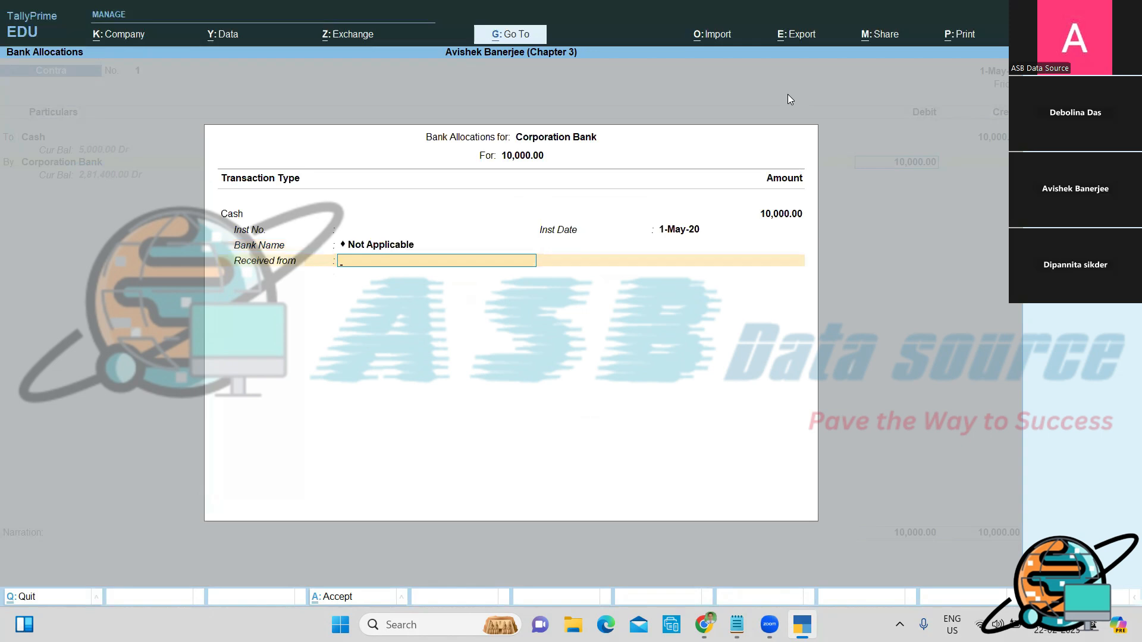
text(Self)
key(Return)
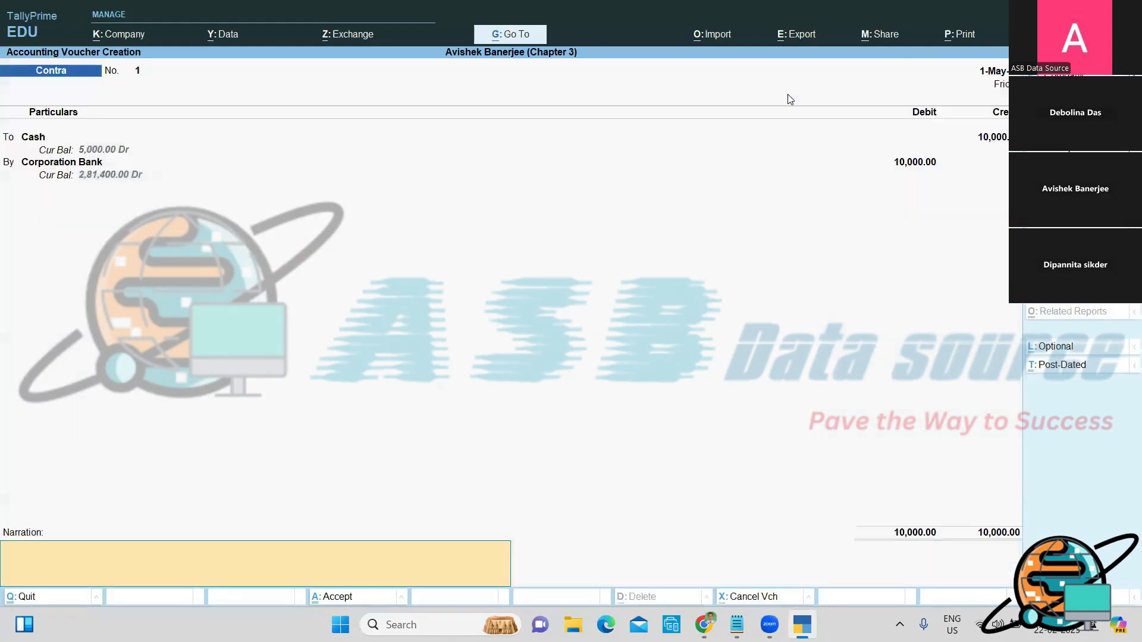
text(Being, Amount deposited into Bank A/c.)
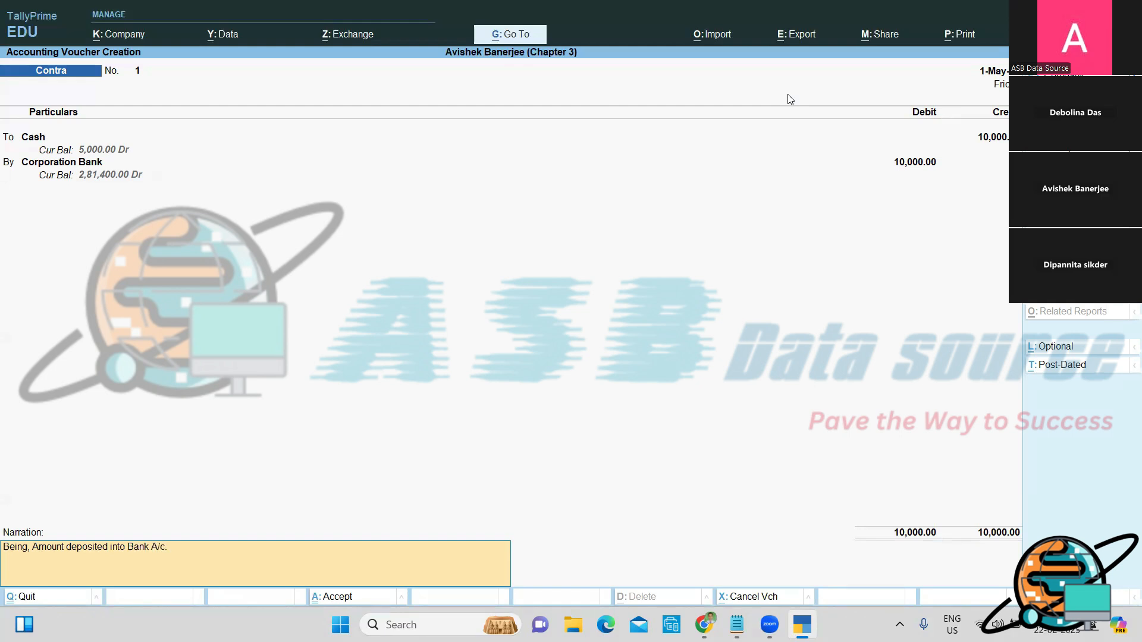
Step: Accept and save Contra voucher No. 1 with the bank deposit narration
key(Return)
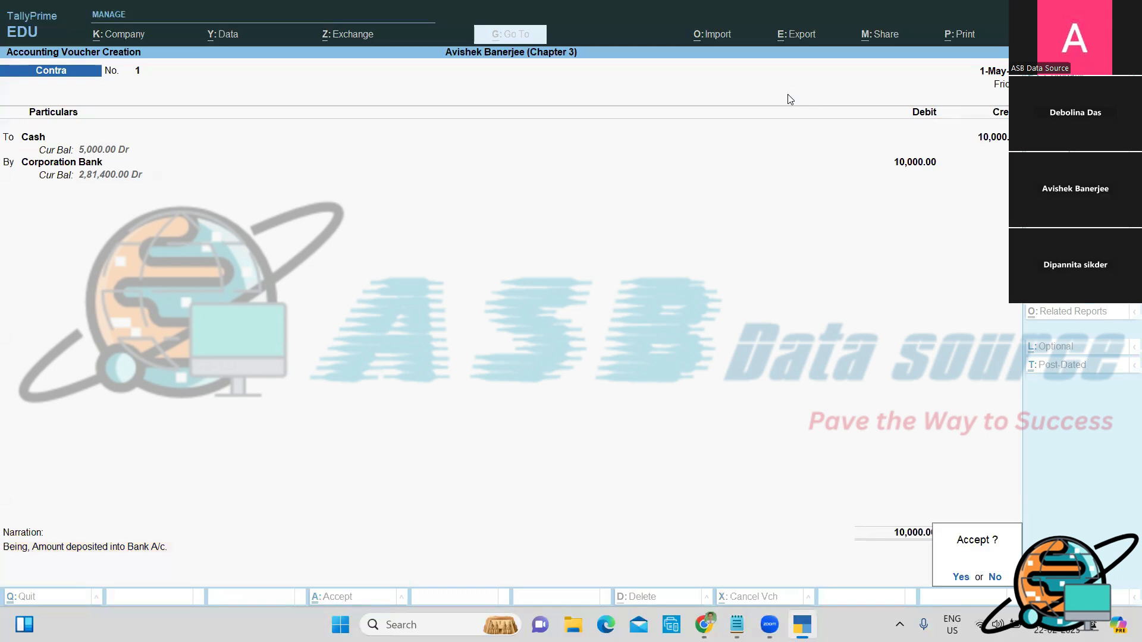
key(y)
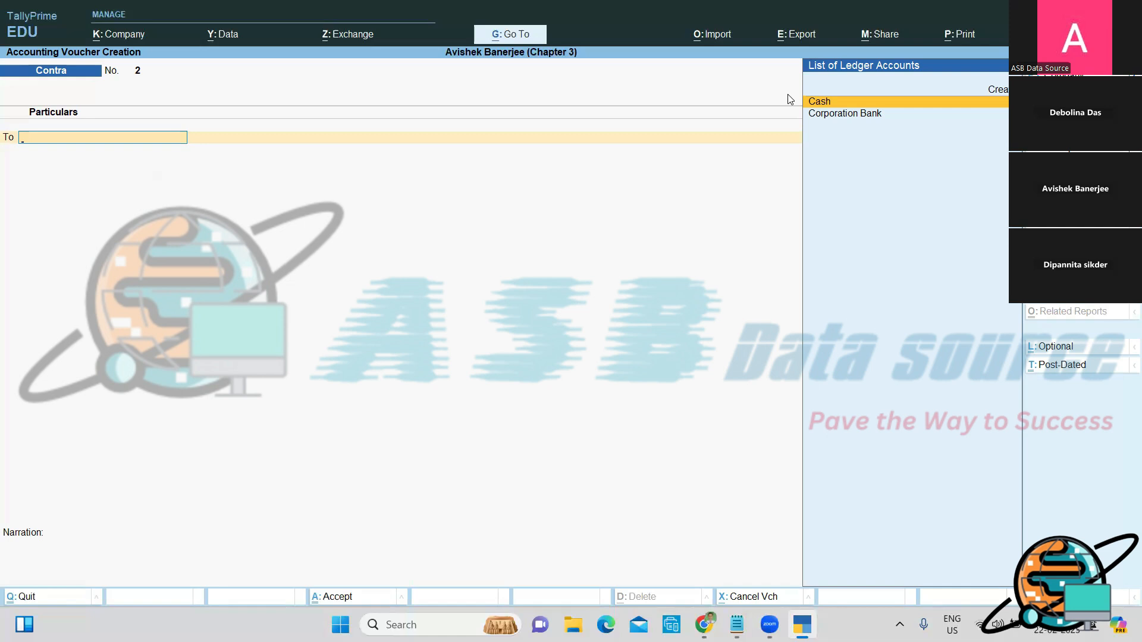
Step: Switch from TallyPrime to the Notepad journal notes
key(alt+Tab)
Step: Add a '# Prepaid rent A/c....Dr.' entry and begin its 'To Corporation' credit line
key(Return)
key(Return)
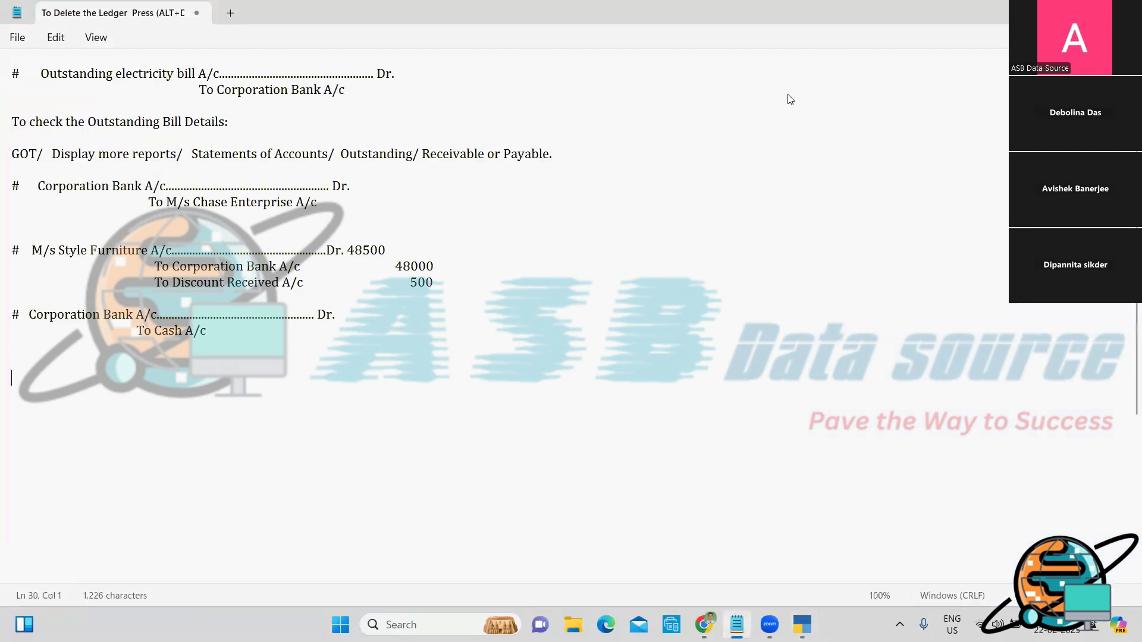
text(#    Prepaid)
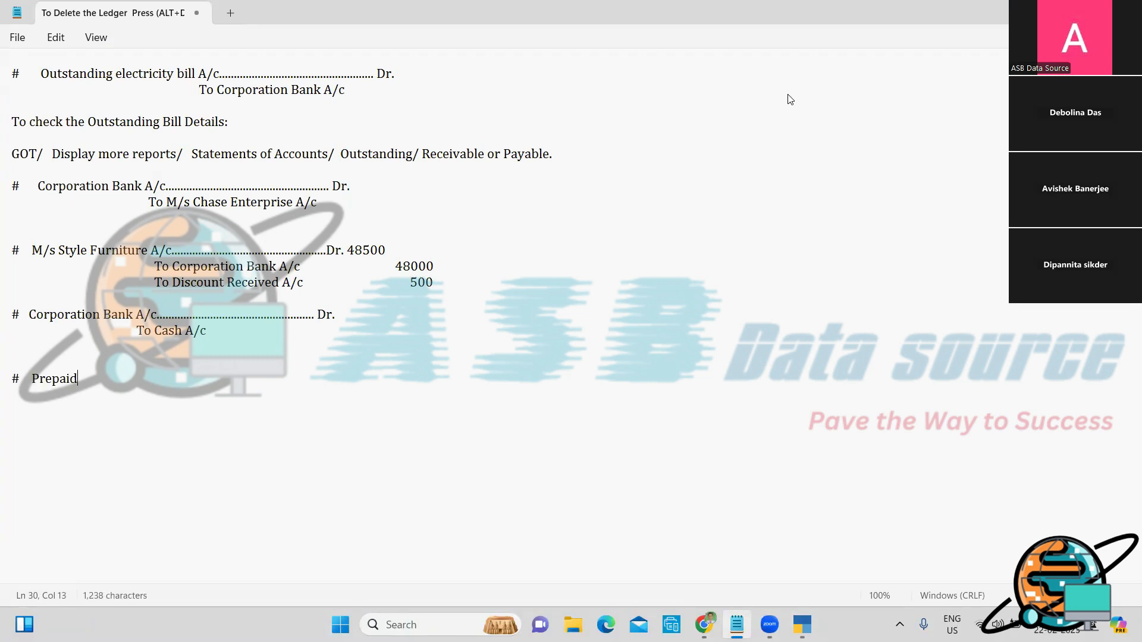
text( rent A/c.......................................................)
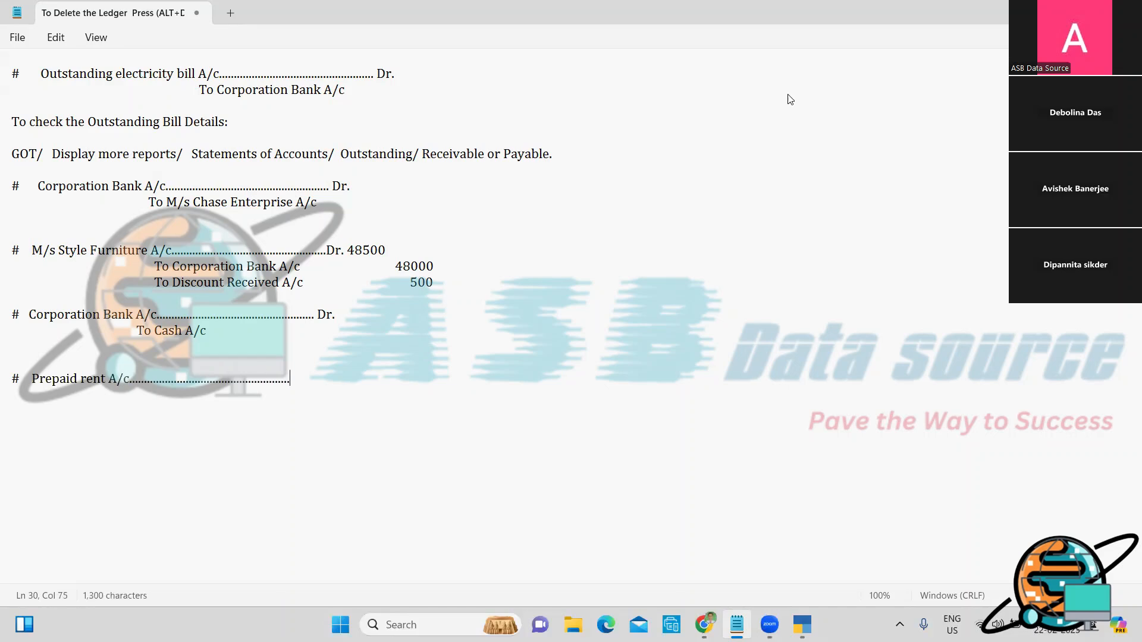
text(....Dr.)
key(Return)
text(To Corporation ///////B////)
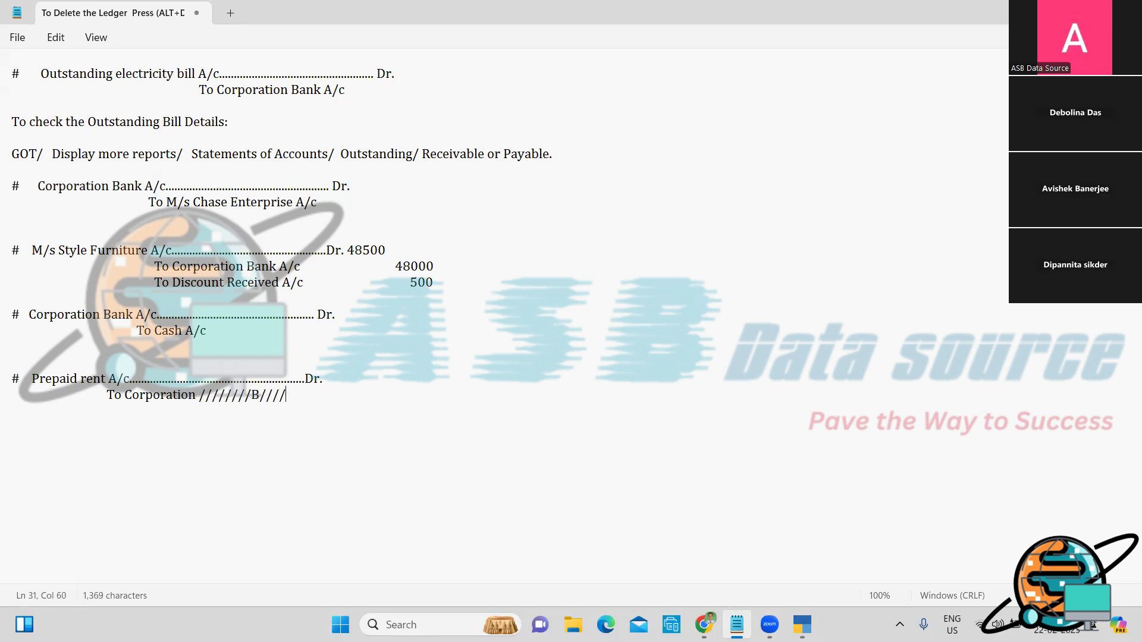
text(//////a///////n///////k//////// //////////////////////////////////////////)
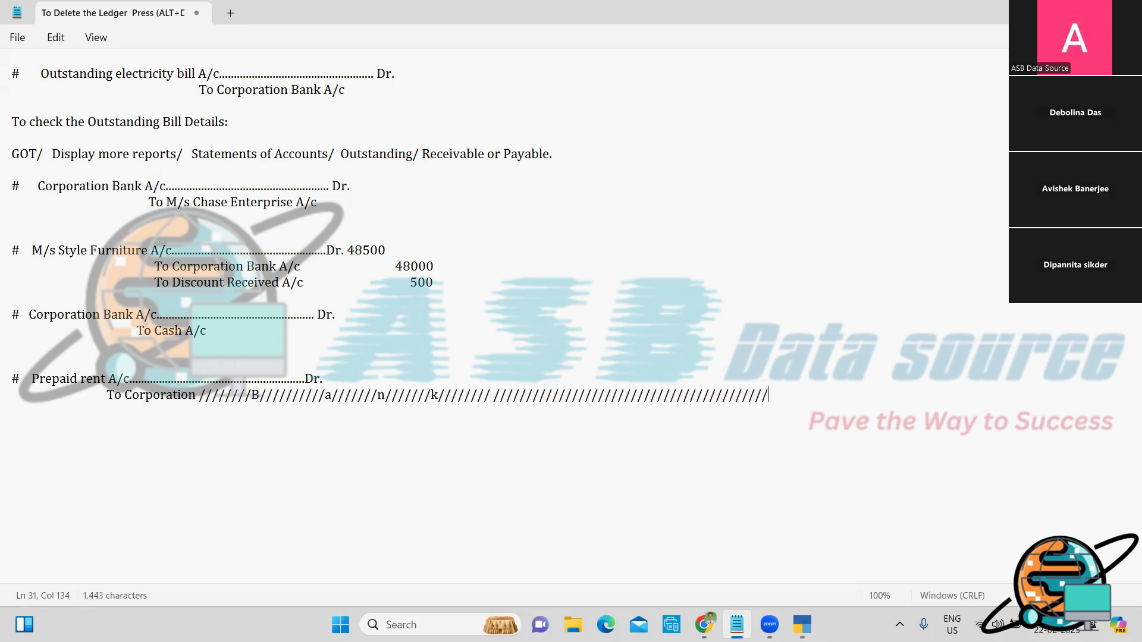
text(////////////////////////////////////////////////////////////////)
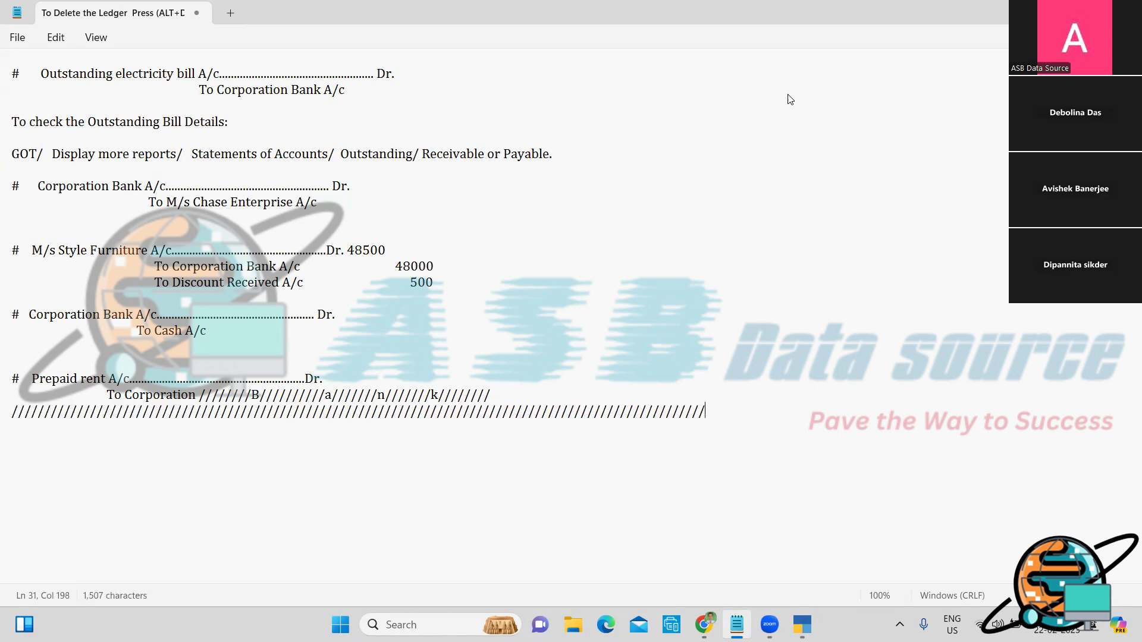
text(////////////////////////////////////////////////////////////////////)
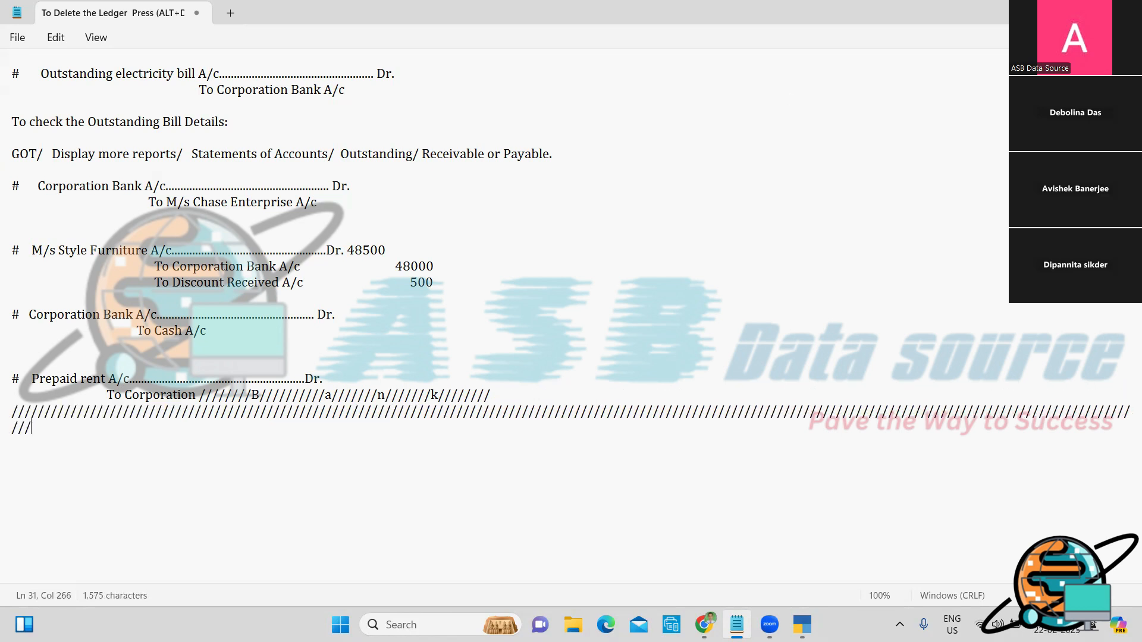
text(//////)
Step: Erase the stray slashes and complete the credit line as 'To Corporation Bank A/c'
key(Return)
text(//////)
key(Return)
text(//////////////////////////////////////////////////)
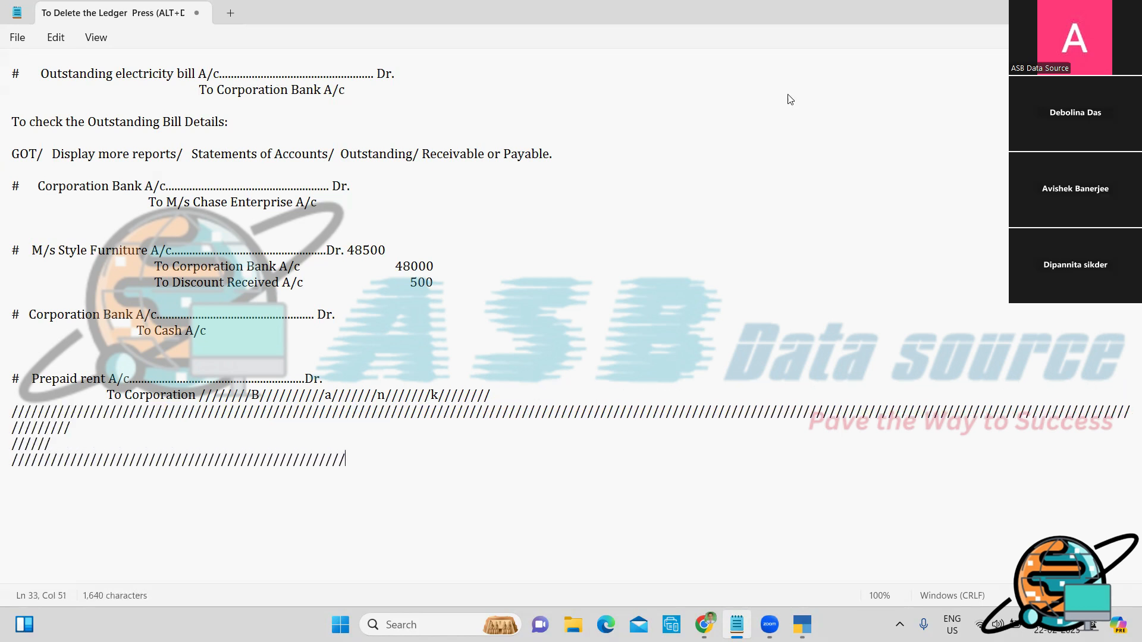
text(///////////////////////////////////////////////////////////////)
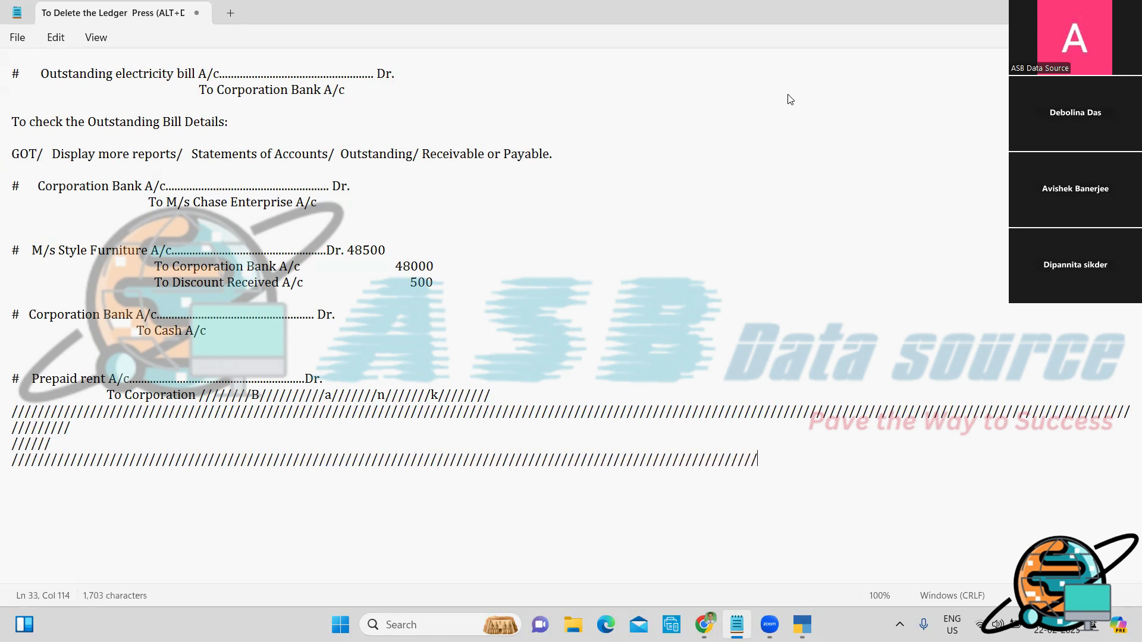
text(//////////////////////////////////////////////////////////////////)
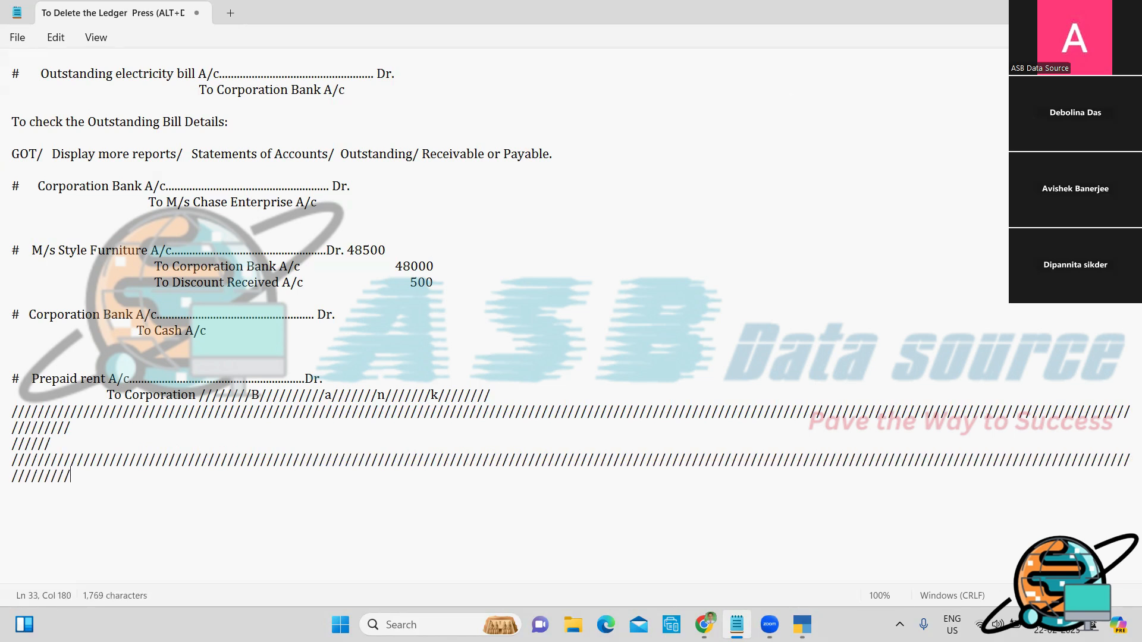
text(///////////////////////////////////////////////////////////////////)
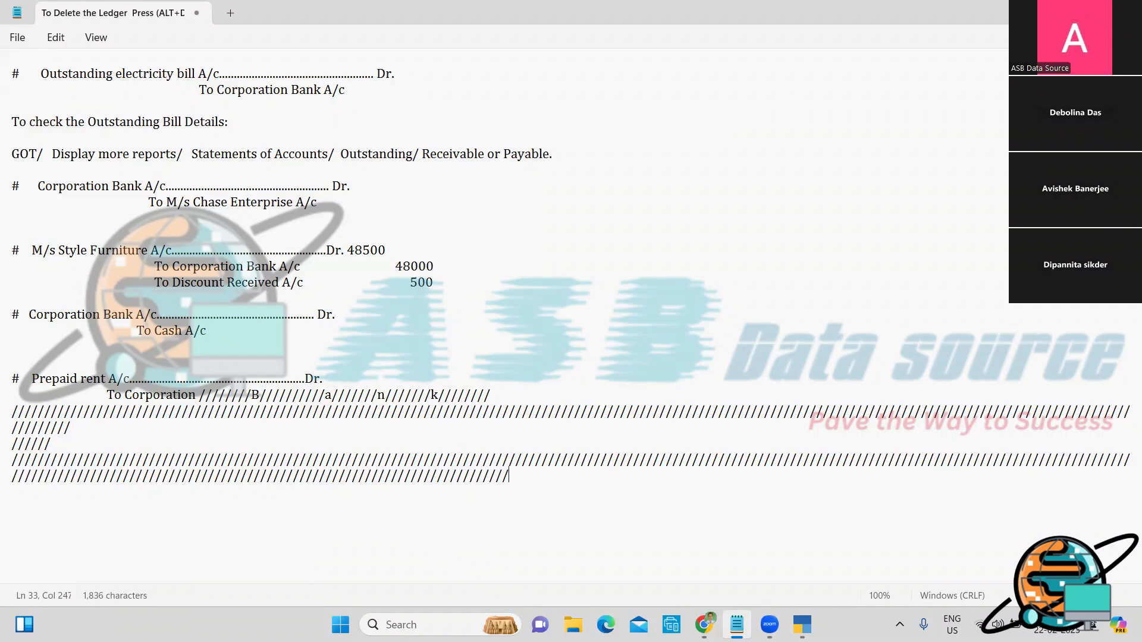
text(///////////////////////////////////////////////////////////)
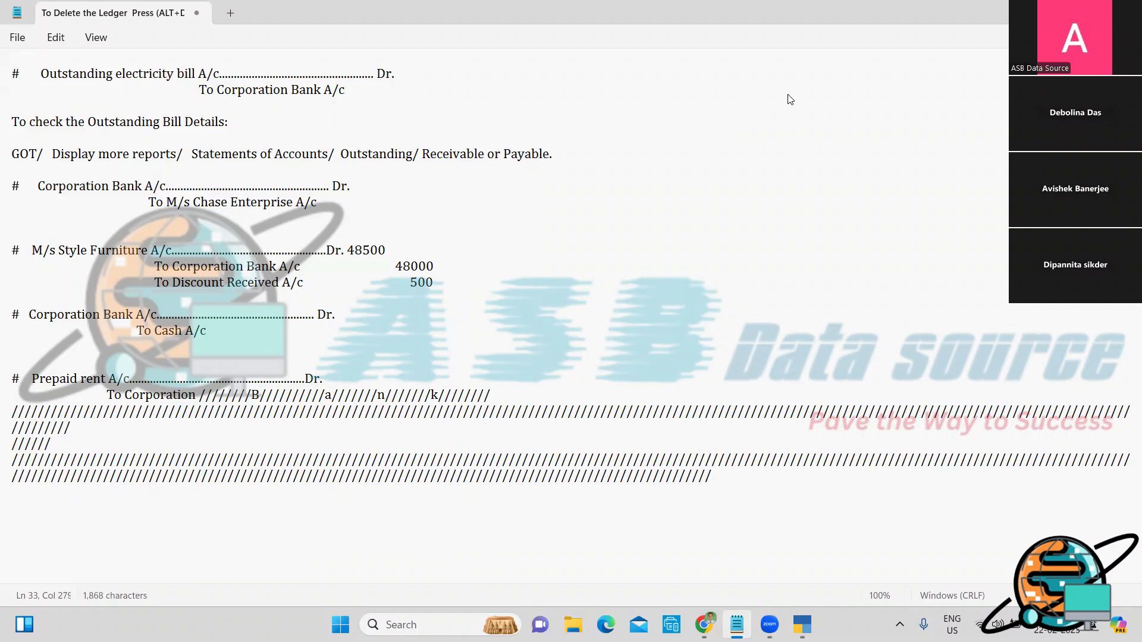
key(BackSpace)
key(BackSpace)
key(BackSpace)
key(BackSpace)
key(BackSpace)
key(BackSpace)
key(BackSpace)
key(BackSpace)
key(BackSpace)
key(BackSpace)
key(BackSpace)
key(BackSpace)
key(BackSpace)
key(BackSpace)
key(BackSpace)
key(BackSpace)
key(BackSpace)
key(BackSpace)
key(BackSpace)
key(BackSpace)
key(BackSpace)
key(BackSpace)
key(BackSpace)
key(BackSpace)
key(BackSpace)
key(BackSpace)
key(BackSpace)
key(BackSpace)
key(BackSpace)
key(BackSpace)
key(BackSpace)
key(BackSpace)
key(BackSpace)
key(BackSpace)
key(BackSpace)
key(BackSpace)
key(BackSpace)
key(BackSpace)
key(BackSpace)
key(BackSpace)
key(BackSpace)
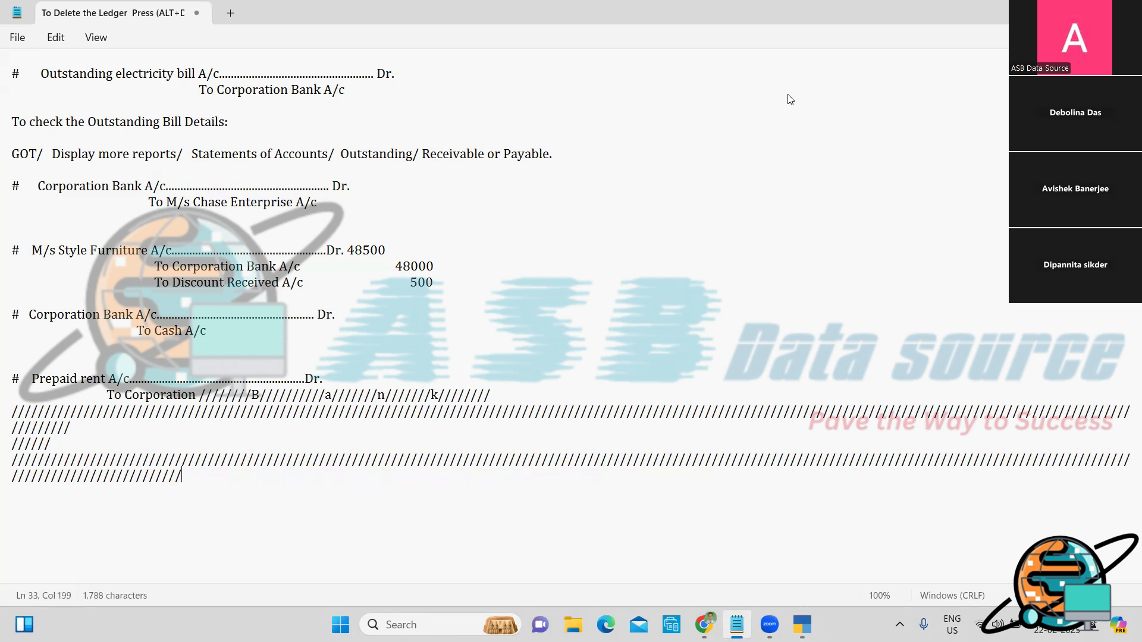
key(BackSpace)
key(BackSpace)
key(BackSpace)
key(BackSpace)
key(BackSpace)
key(BackSpace)
key(BackSpace)
key(BackSpace)
key(BackSpace)
key(BackSpace)
key(BackSpace)
key(BackSpace)
key(BackSpace)
key(BackSpace)
key(BackSpace)
key(BackSpace)
key(BackSpace)
key(BackSpace)
key(BackSpace)
key(BackSpace)
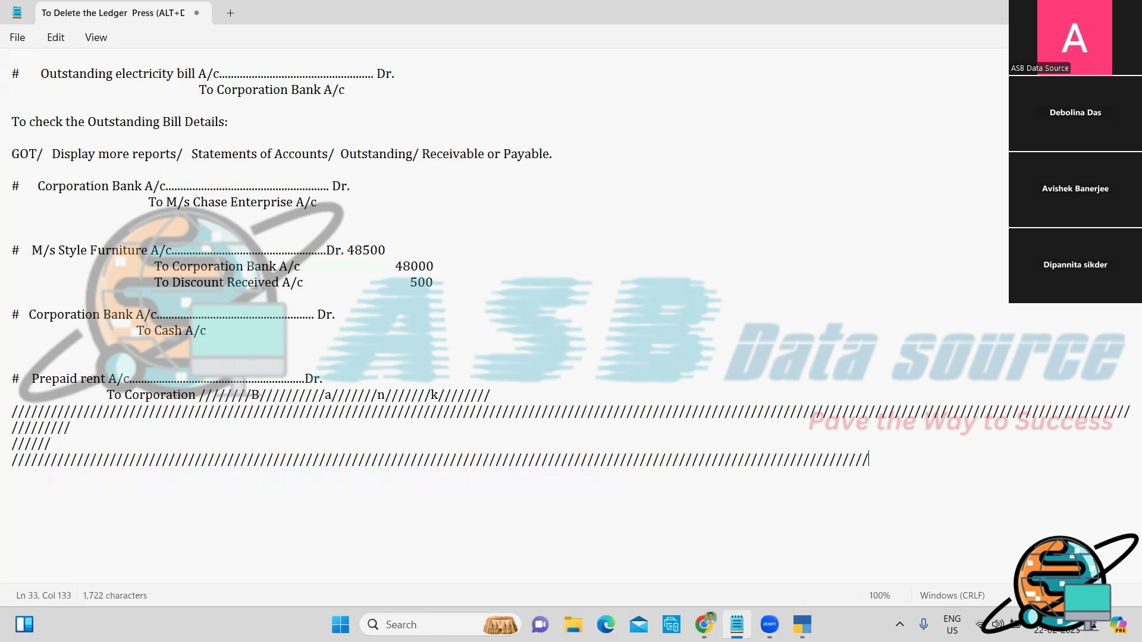
key(BackSpace)
key(BackSpace)
key(BackSpace)
key(BackSpace)
key(BackSpace)
key(BackSpace)
key(BackSpace)
key(BackSpace)
key(BackSpace)
key(BackSpace)
key(BackSpace)
key(BackSpace)
key(BackSpace)
key(BackSpace)
key(BackSpace)
key(BackSpace)
key(BackSpace)
key(BackSpace)
key(BackSpace)
key(BackSpace)
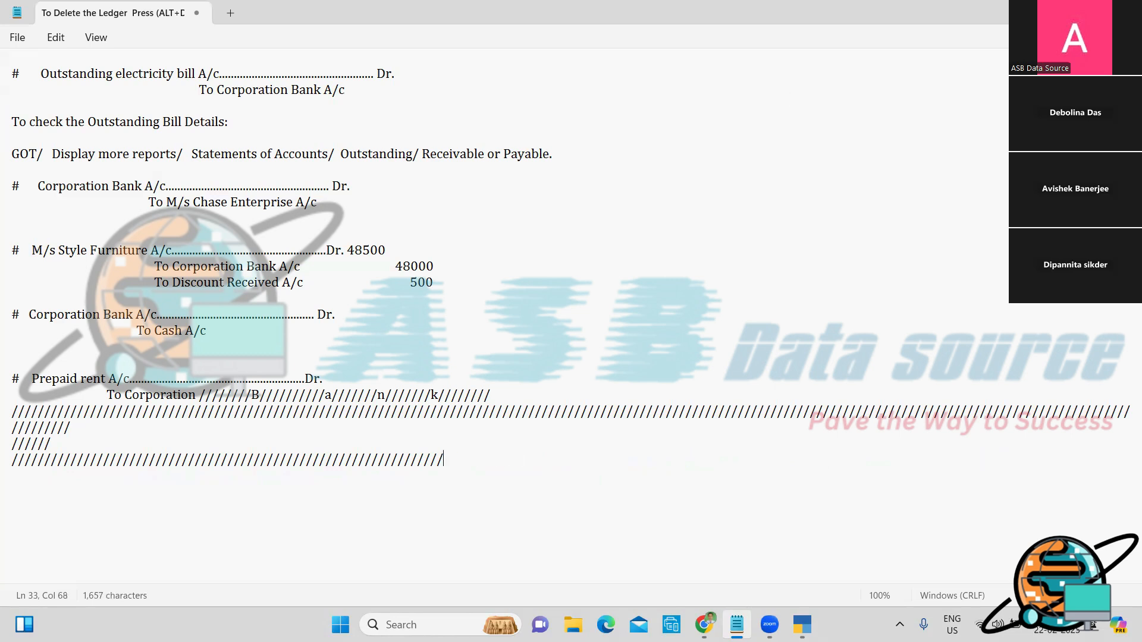
key(BackSpace)
key(BackSpace)
key(BackSpace)
key(BackSpace)
key(BackSpace)
key(BackSpace)
key(BackSpace)
key(BackSpace)
key(BackSpace)
key(BackSpace)
key(BackSpace)
key(BackSpace)
key(BackSpace)
key(BackSpace)
key(BackSpace)
key(BackSpace)
key(BackSpace)
key(BackSpace)
key(BackSpace)
key(BackSpace)
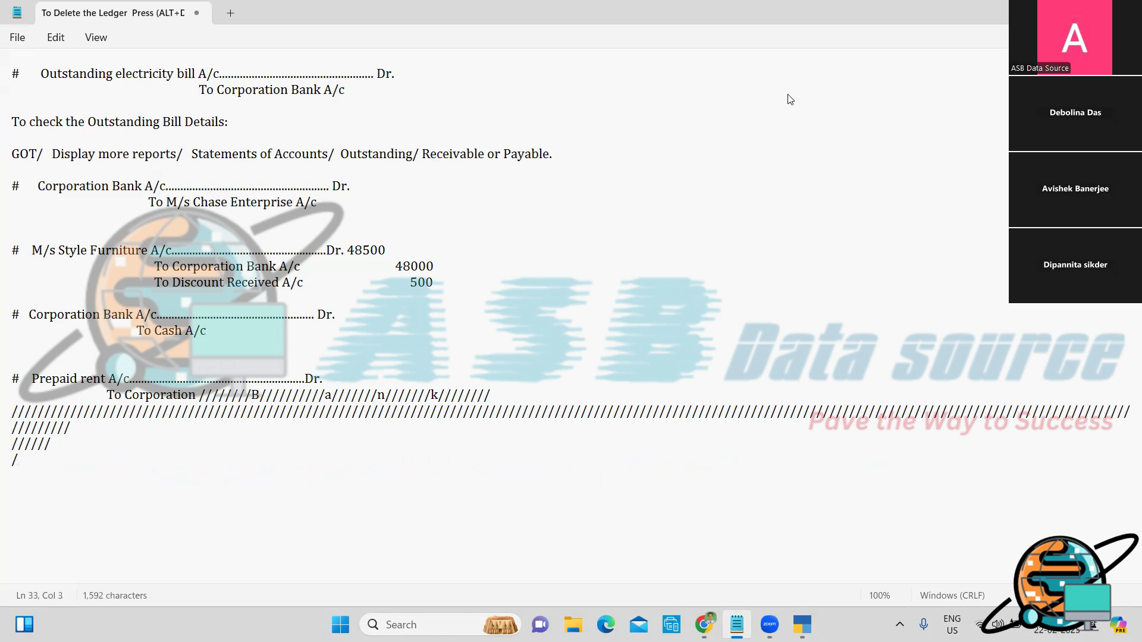
key(BackSpace)
key(BackSpace)
key(BackSpace)
key(BackSpace)
key(BackSpace)
key(BackSpace)
key(BackSpace)
key(BackSpace)
key(BackSpace)
key(BackSpace)
key(BackSpace)
key(BackSpace)
key(BackSpace)
key(BackSpace)
key(BackSpace)
key(BackSpace)
key(BackSpace)
key(BackSpace)
key(BackSpace)
key(BackSpace)
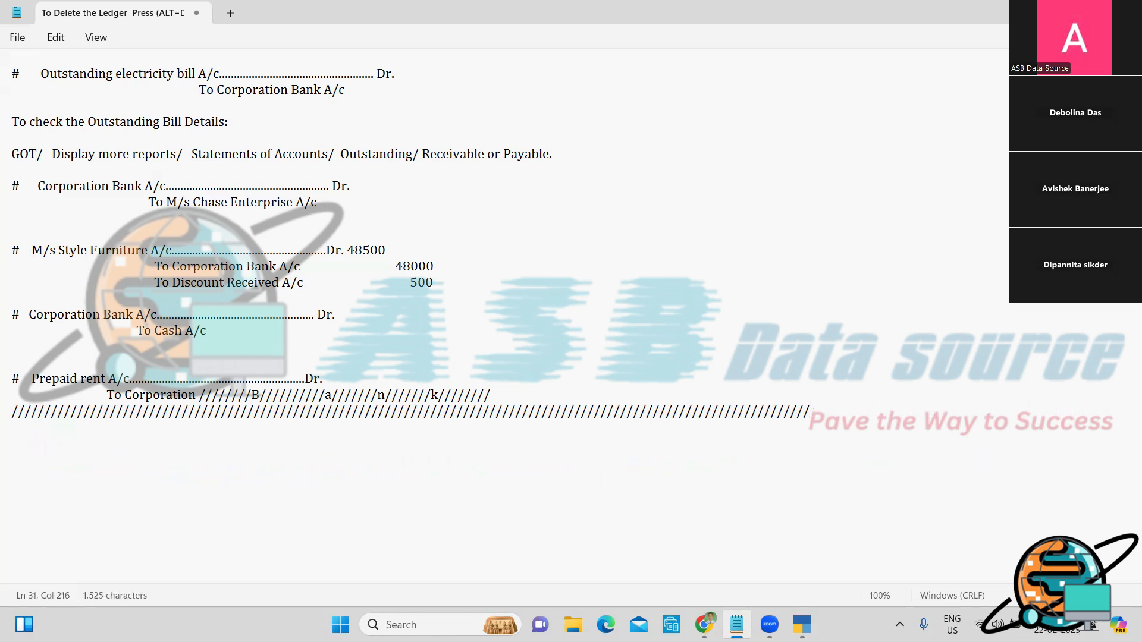
key(BackSpace)
key(BackSpace)
key(BackSpace)
key(BackSpace)
key(BackSpace)
key(BackSpace)
key(BackSpace)
key(BackSpace)
key(BackSpace)
key(BackSpace)
key(BackSpace)
key(BackSpace)
key(BackSpace)
key(BackSpace)
key(BackSpace)
key(BackSpace)
key(BackSpace)
key(BackSpace)
key(BackSpace)
key(BackSpace)
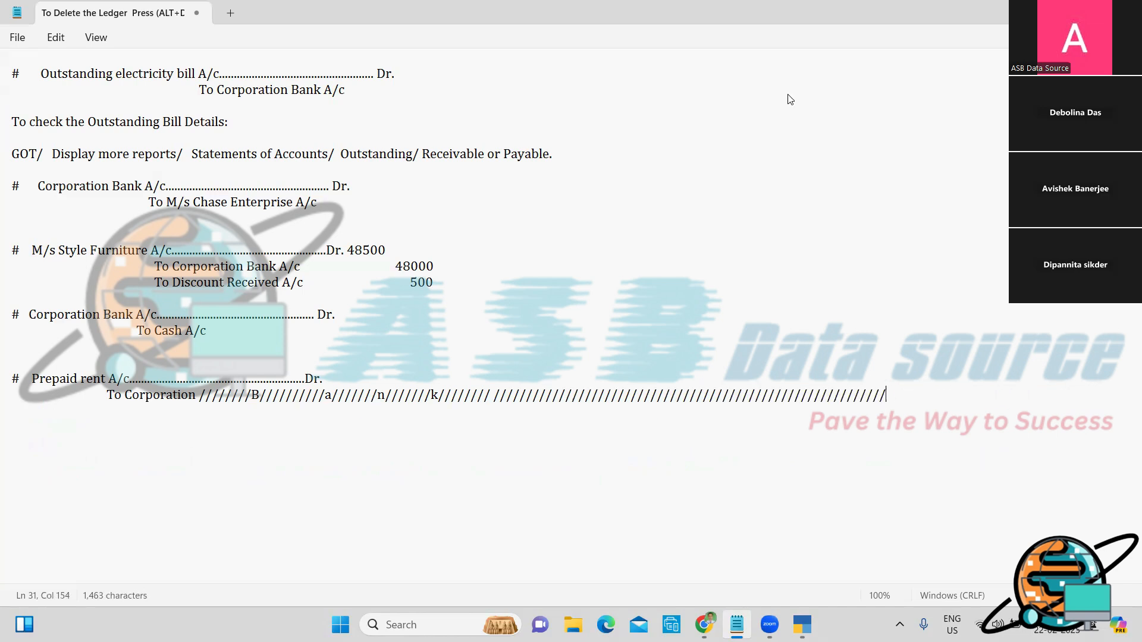
key(BackSpace)
key(BackSpace)
key(BackSpace)
key(BackSpace)
key(BackSpace)
key(BackSpace)
key(BackSpace)
key(BackSpace)
key(BackSpace)
key(BackSpace)
key(BackSpace)
key(BackSpace)
key(BackSpace)
key(BackSpace)
key(BackSpace)
key(BackSpace)
key(BackSpace)
key(BackSpace)
key(BackSpace)
key(BackSpace)
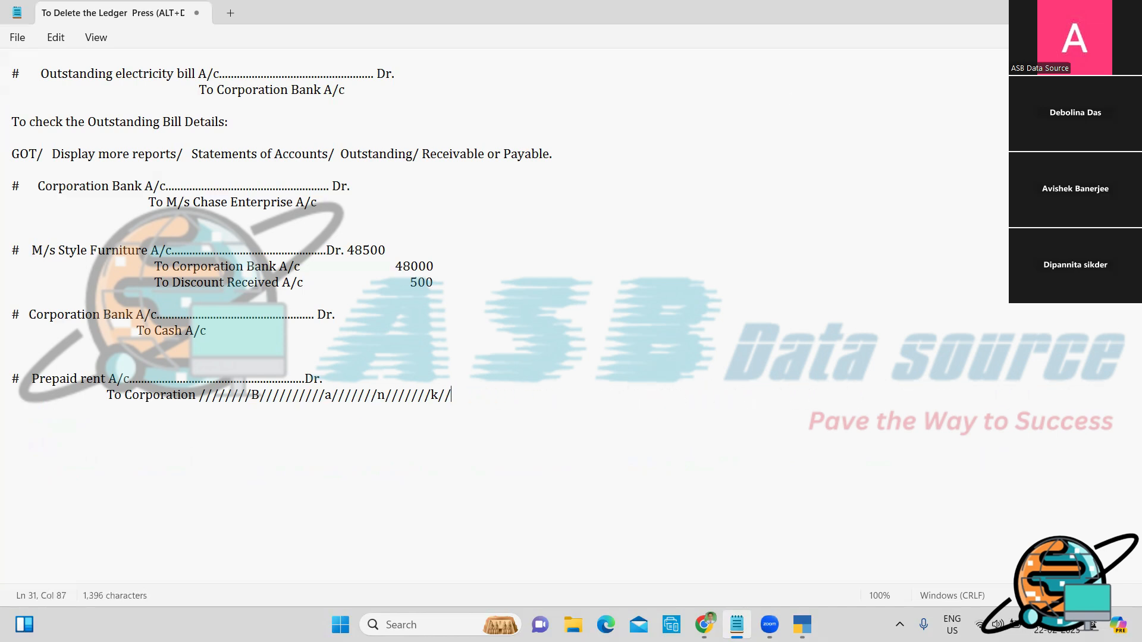
key(BackSpace)
key(BackSpace)
key(BackSpace)
key(BackSpace)
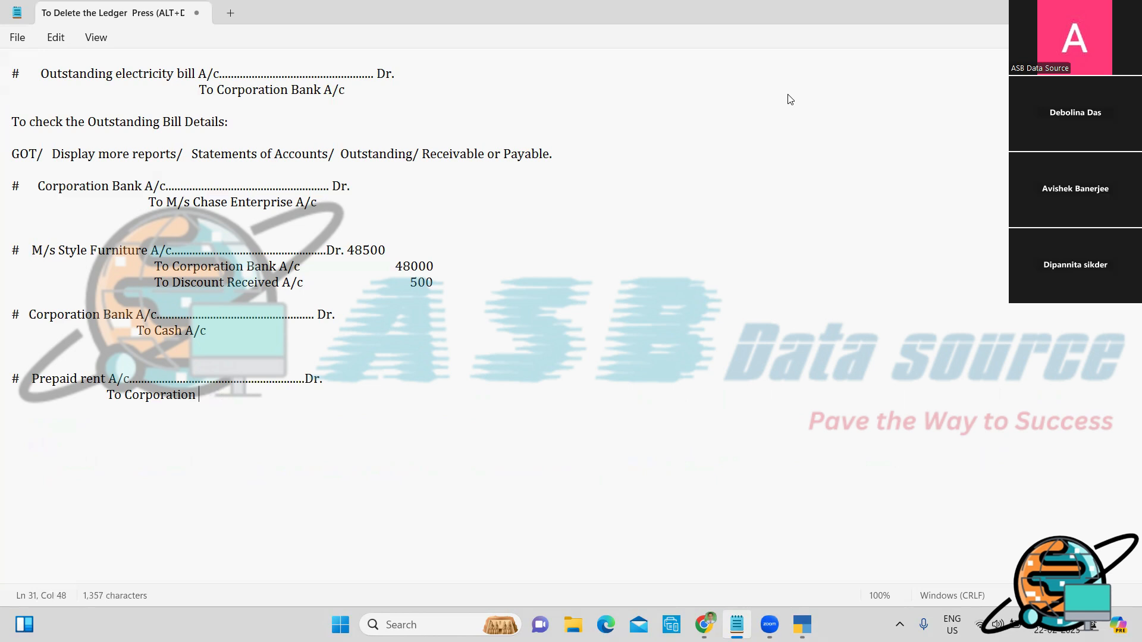
text(Bank A/c)
Step: Back in TallyPrime, change to Payment voucher No. 3 dated 2-5 and start a new ledger
key(Return)
key(alt+Tab)
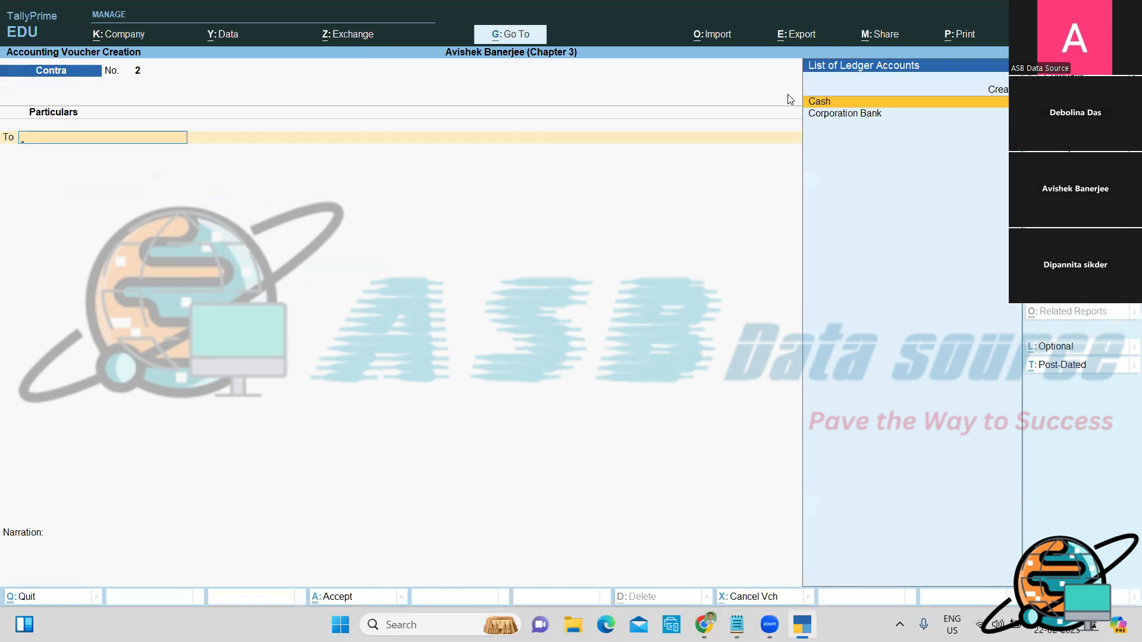
key(F5)
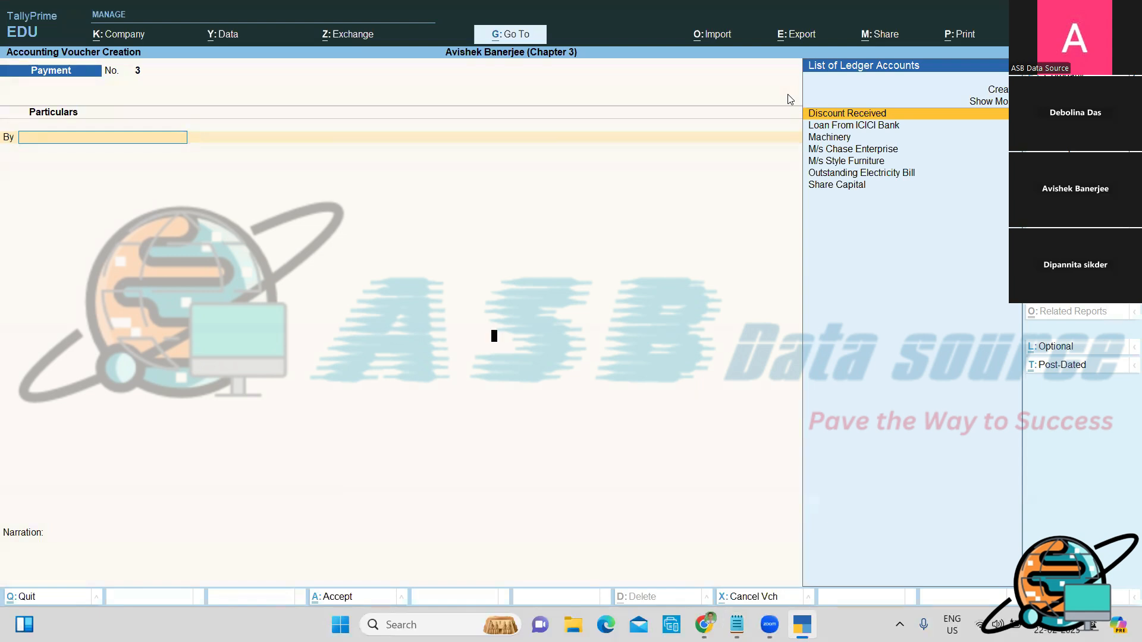
key(F2)
text(2-5)
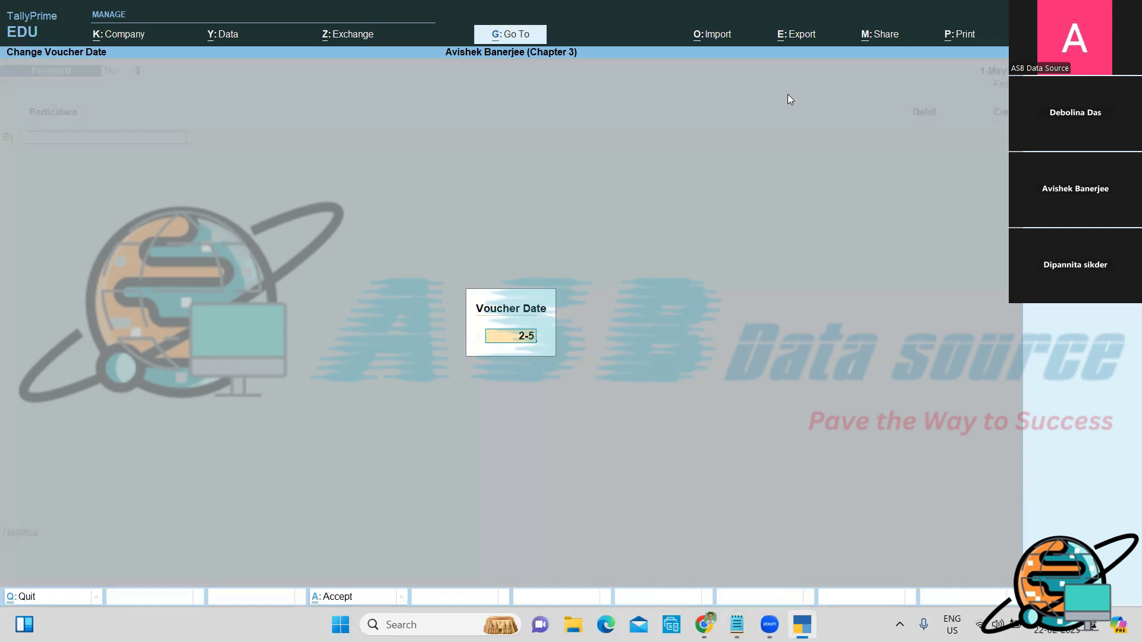
key(Return)
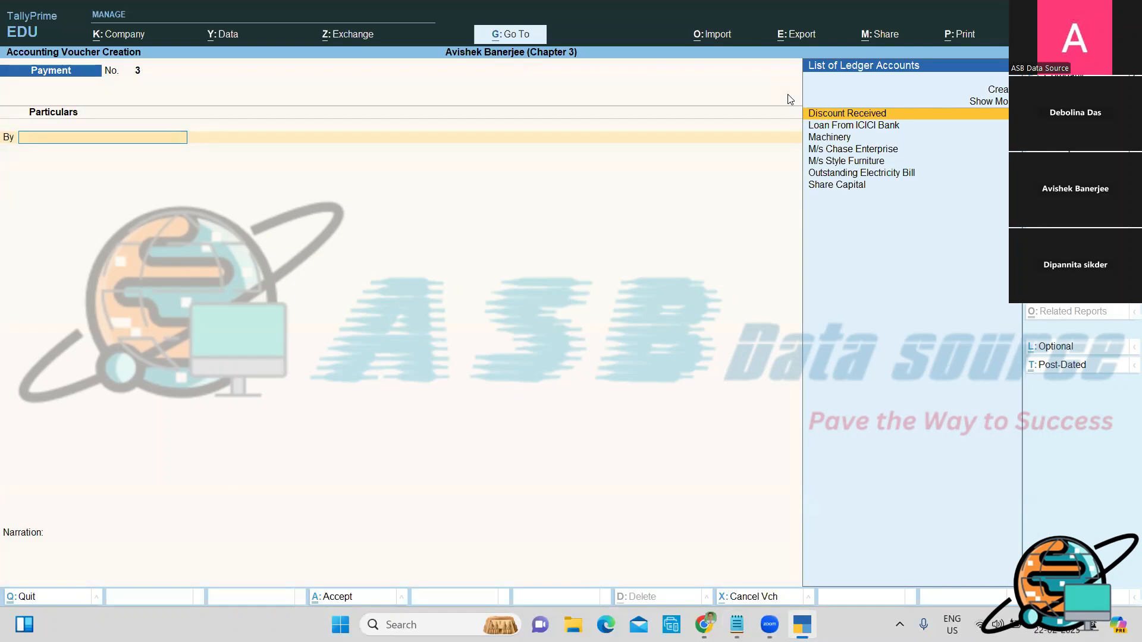
key(alt+c)
Step: Create and save the Prepaid Rent ledger under Current Assets
text(Prepaid Rent)
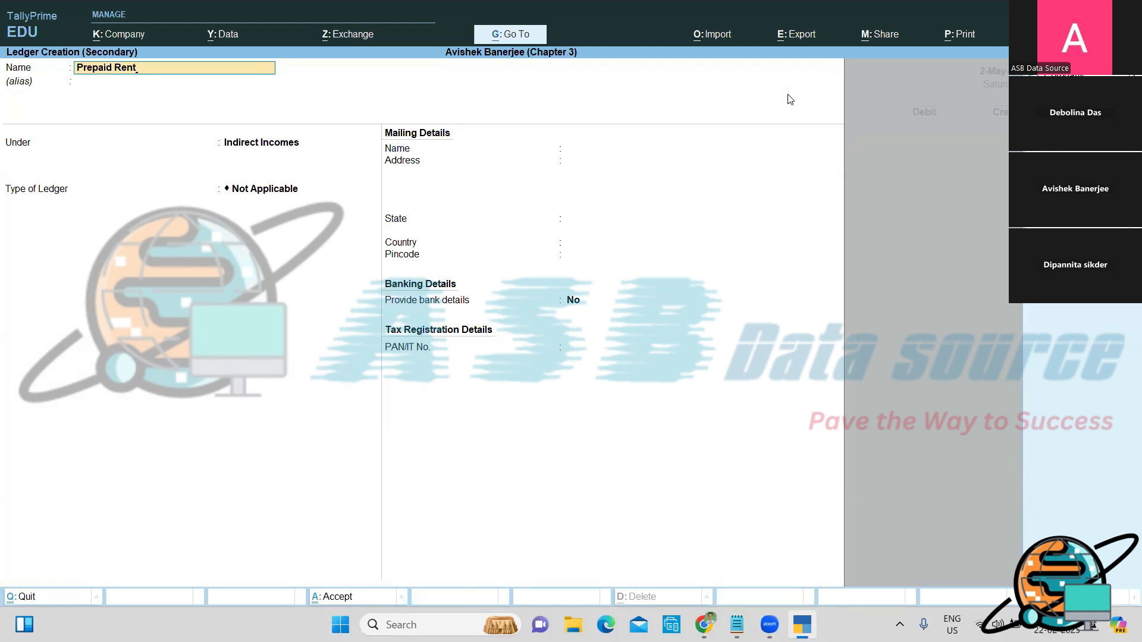
key(Return)
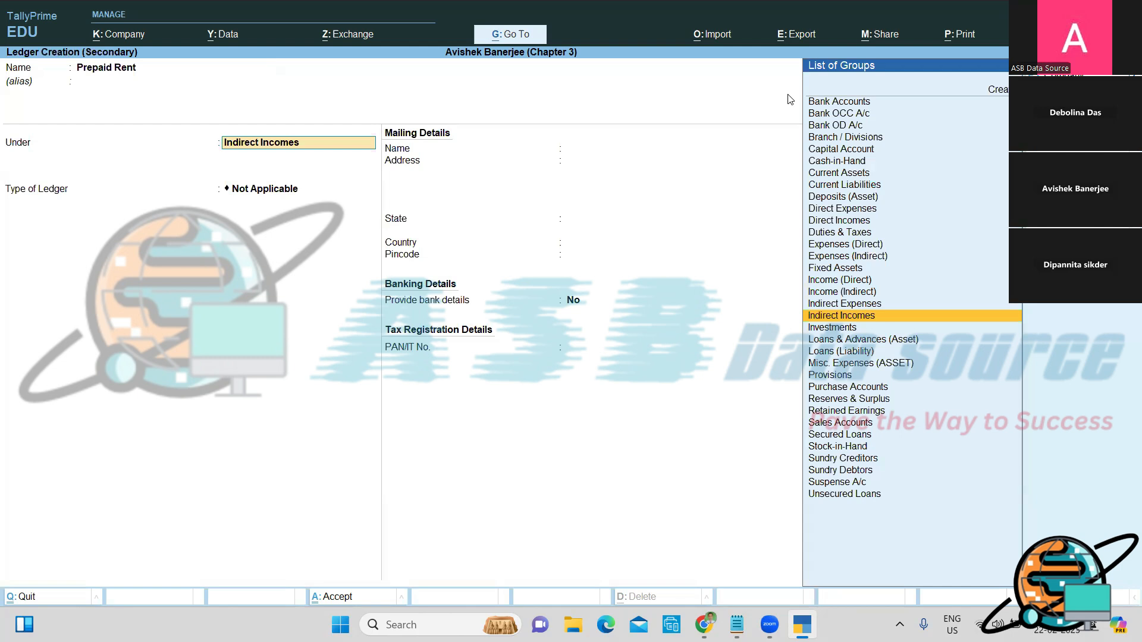
text(C)
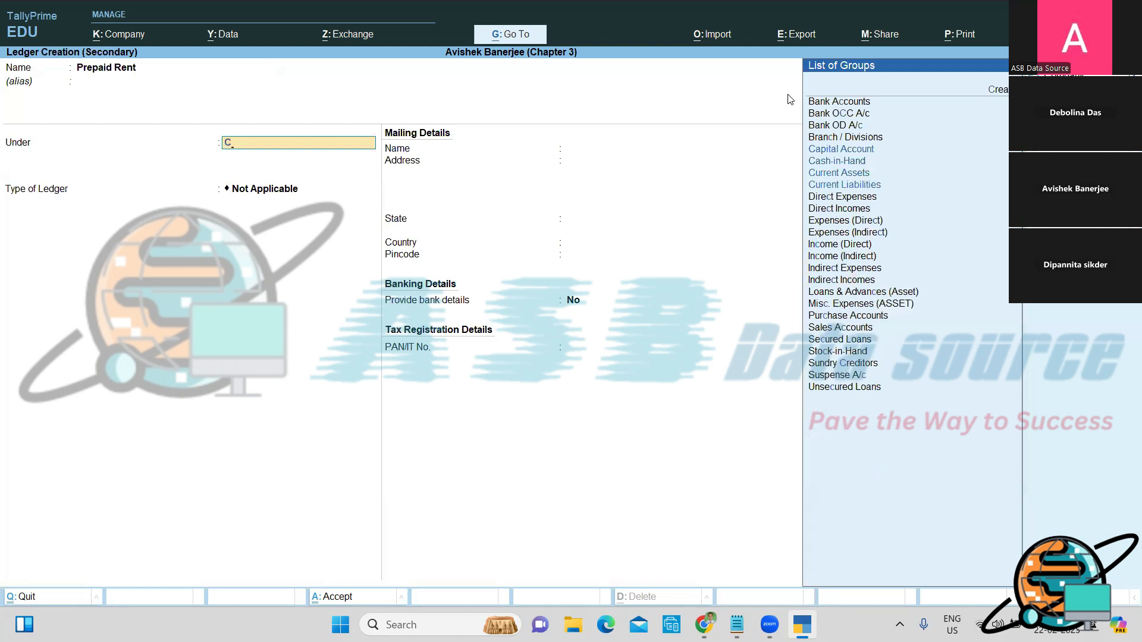
key(Up)
key(Up)
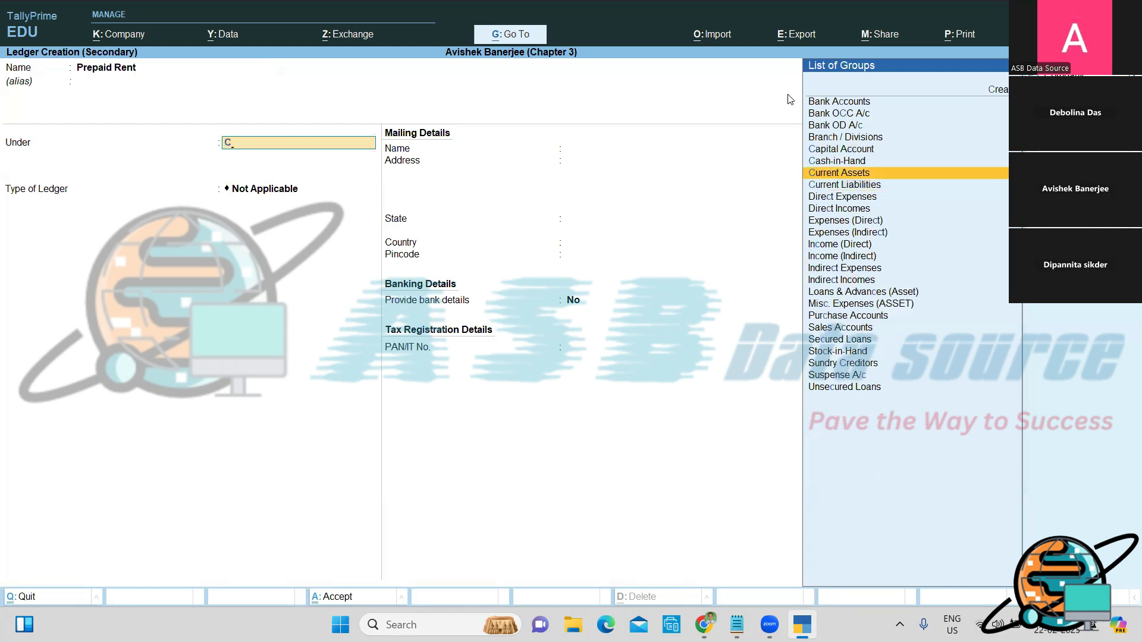
key(Return)
key(Return)
key(Return)
key(Return)
key(Return)
key(Return)
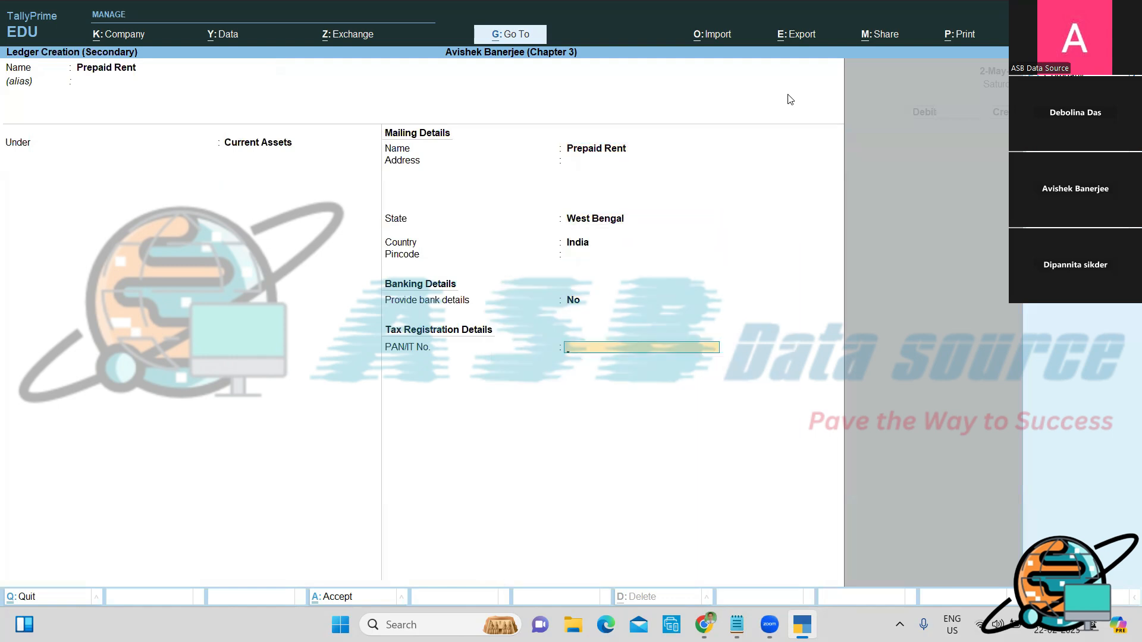
key(Return)
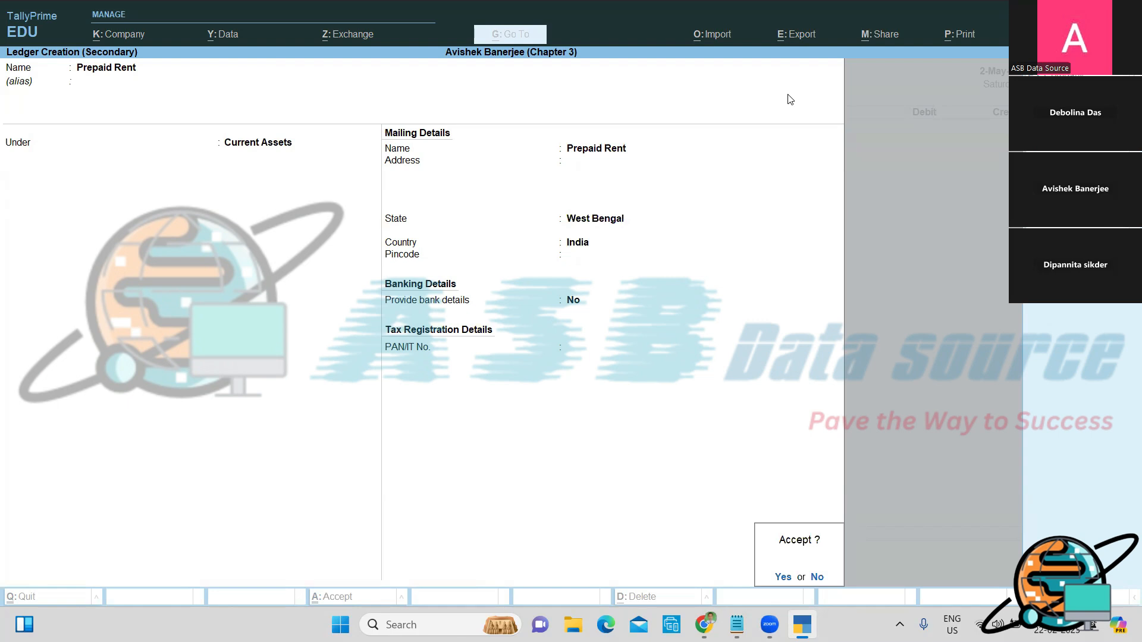
key(Return)
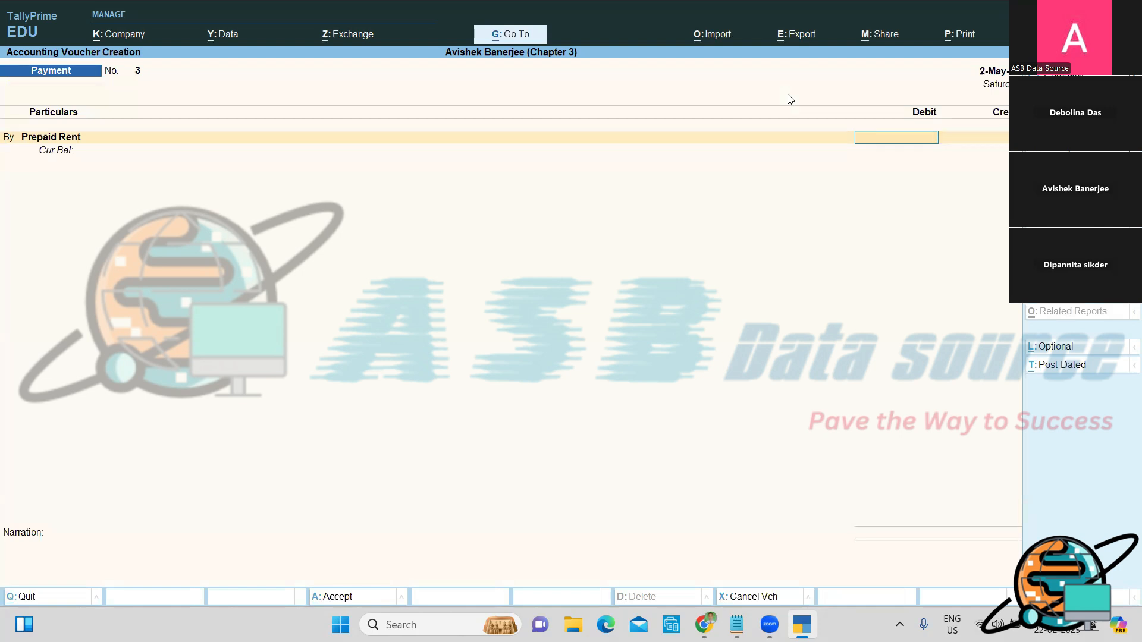
Step: Debit Prepaid Rent 35,000 and credit Corporation Bank, opening its cheque allocation details
text(35000)
key(Return)
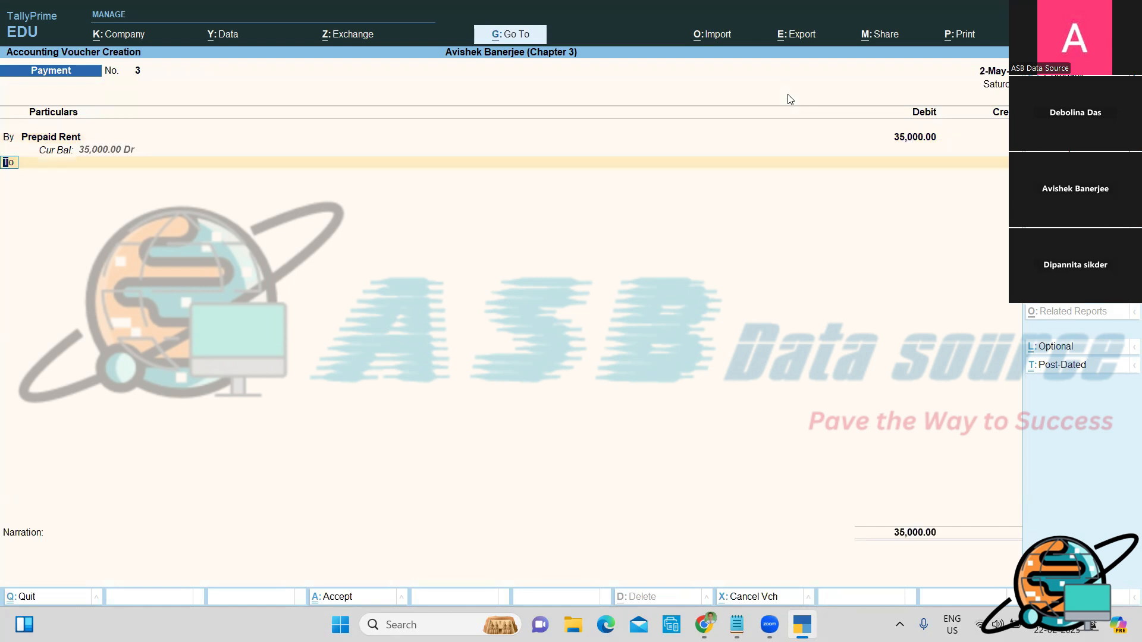
key(Return)
text(Corporation Bank)
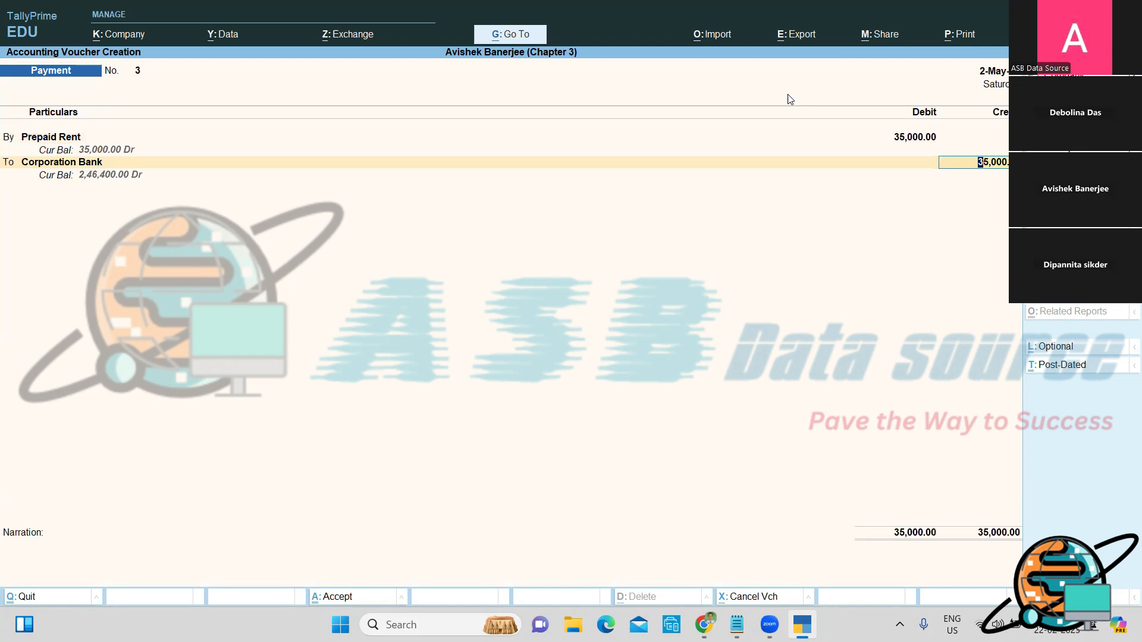
key(Return)
key(Return)
key(Return)
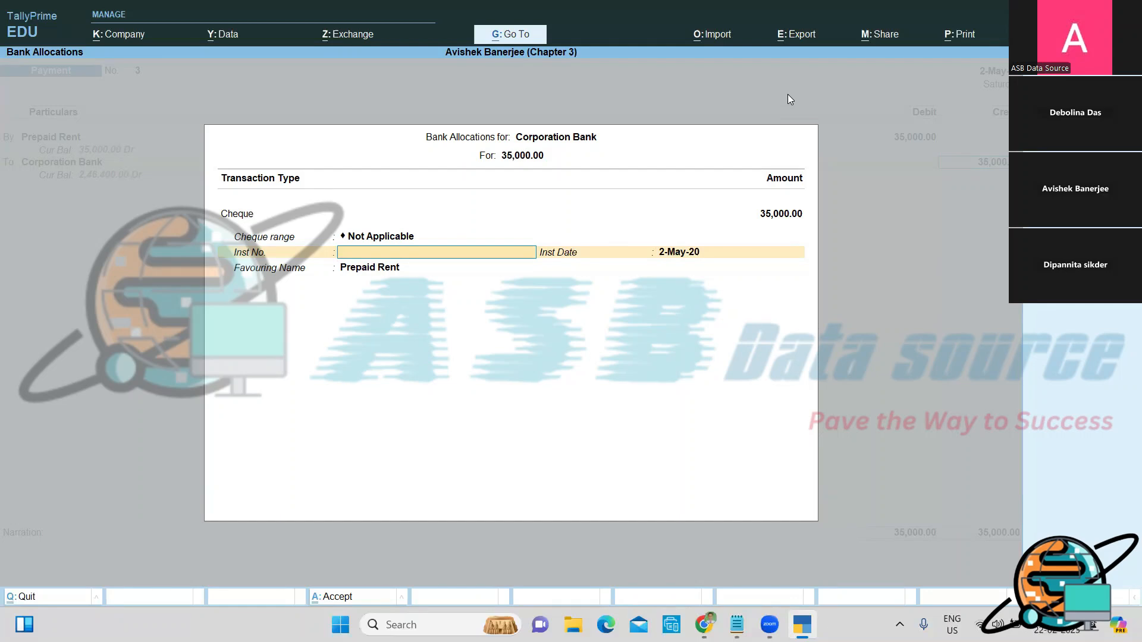
Step: Quit the bank allocations and unfinished Payment voucher No. 3, returning to Gateway of Tally
key(Escape)
key(Return)
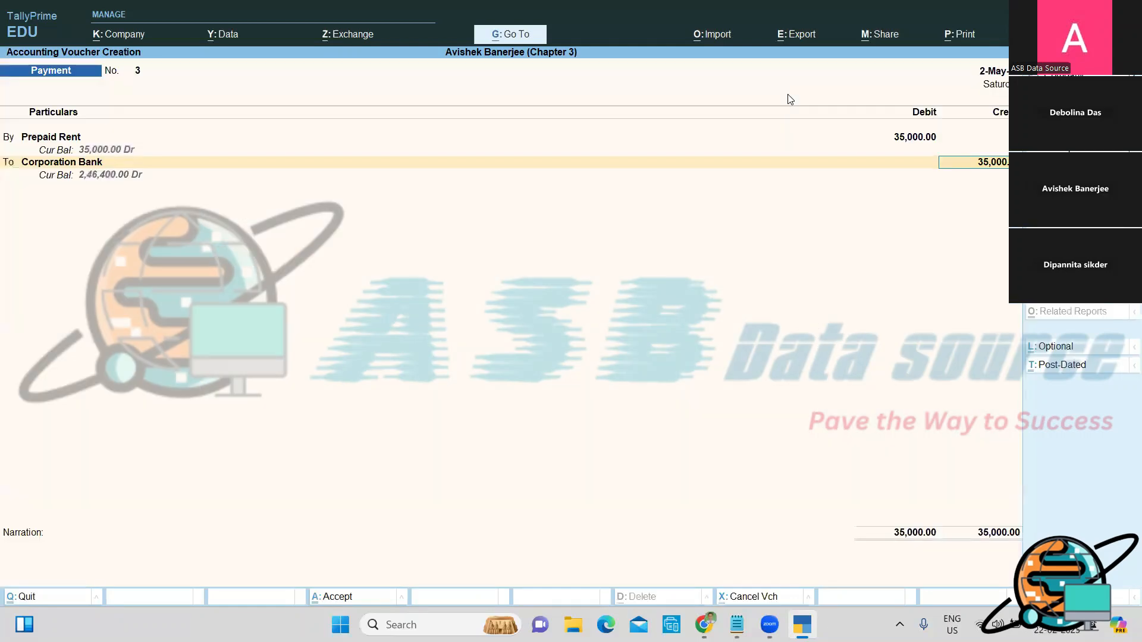
key(Escape)
key(Return)
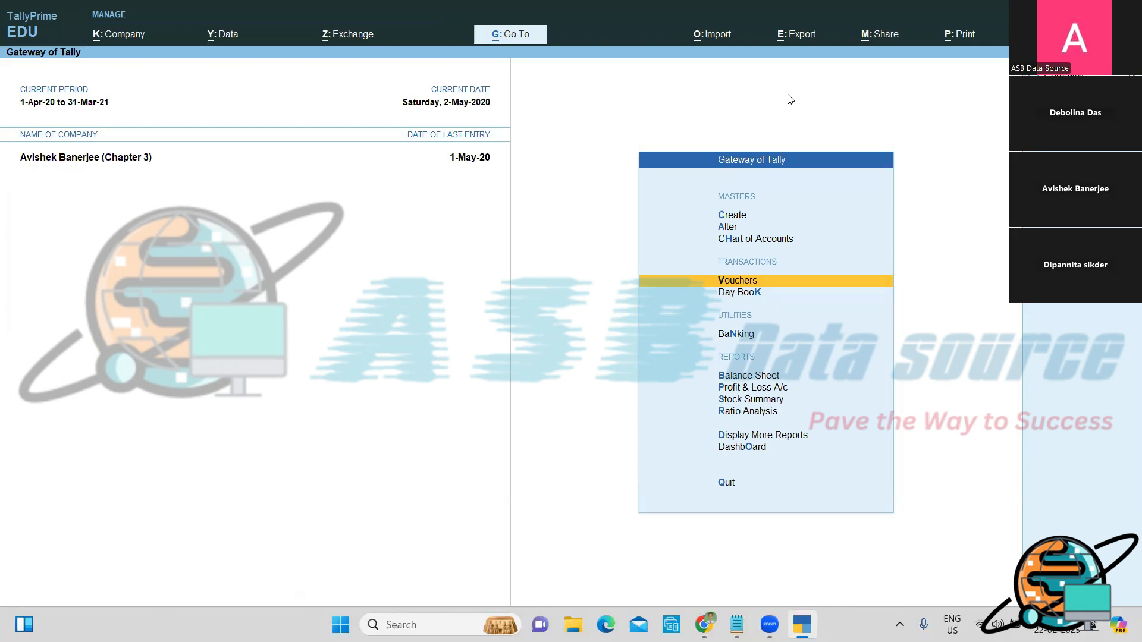
Step: Open the Bills Receivable outstandings report under Statements of Accounts
key(Down)
key(Down)
key(Down)
key(Down)
key(Down)
key(Down)
key(Down)
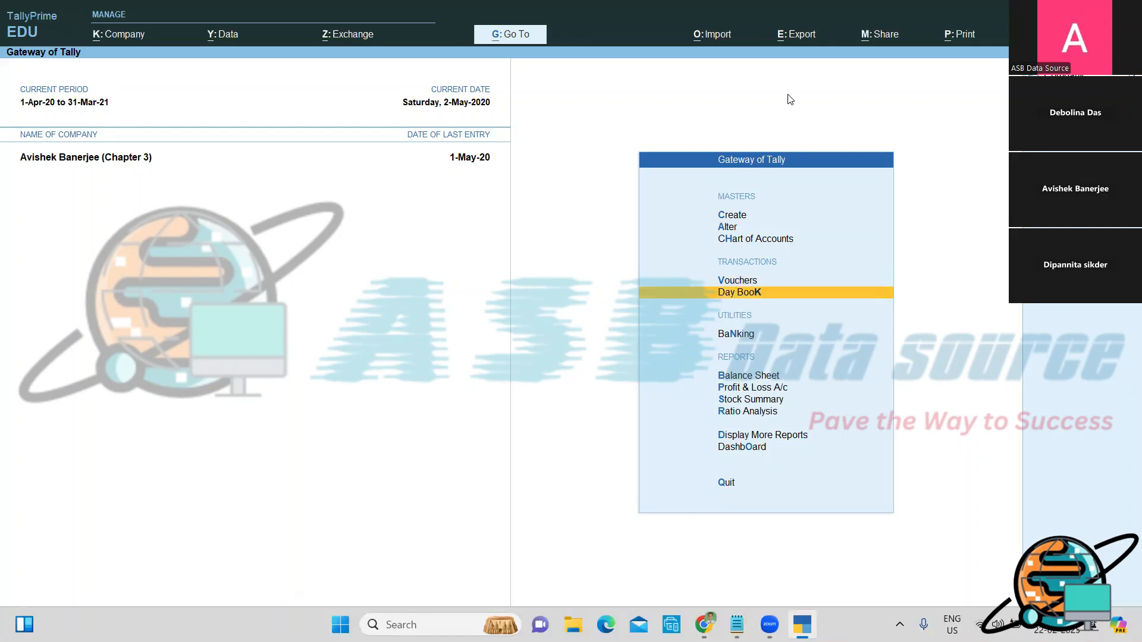
key(Return)
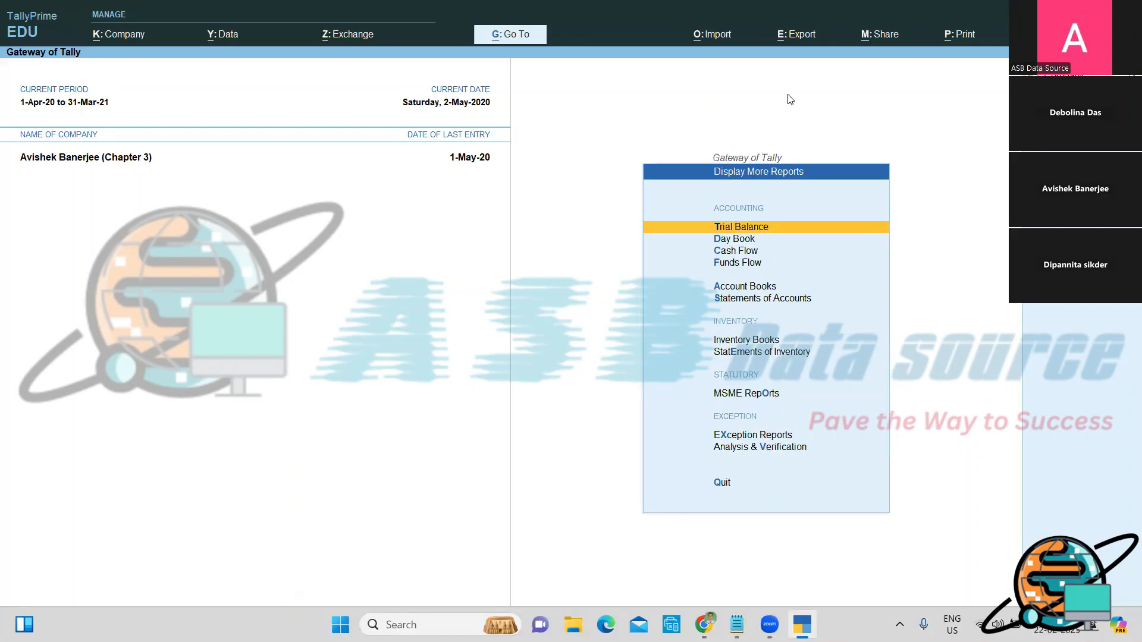
key(Down)
key(Down)
key(Down)
key(Down)
key(Down)
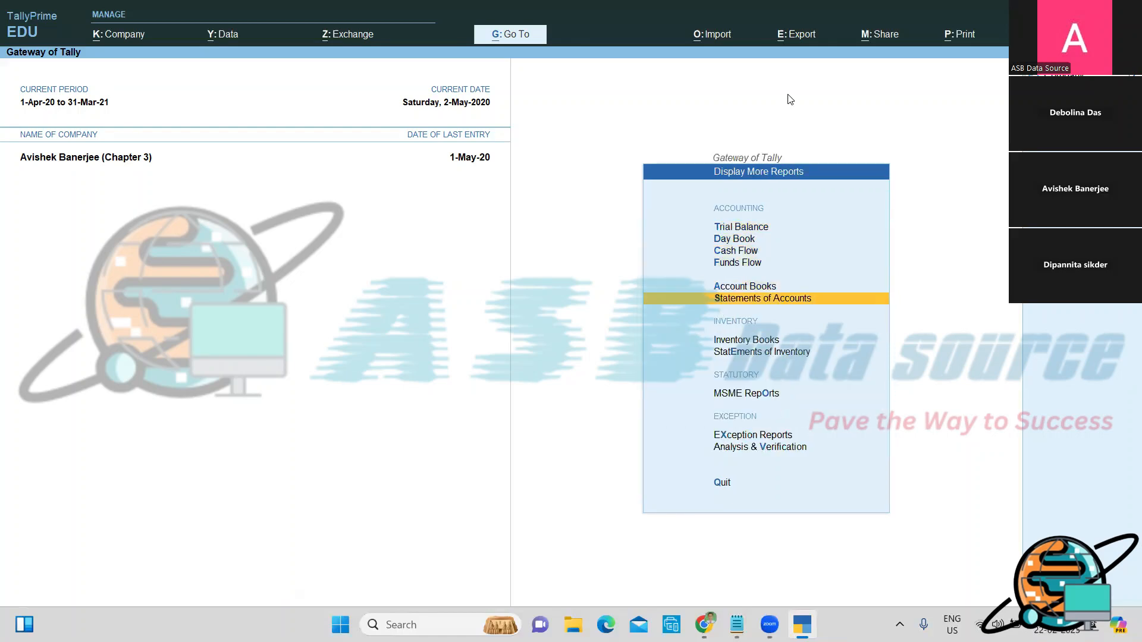
key(Return)
key(Return)
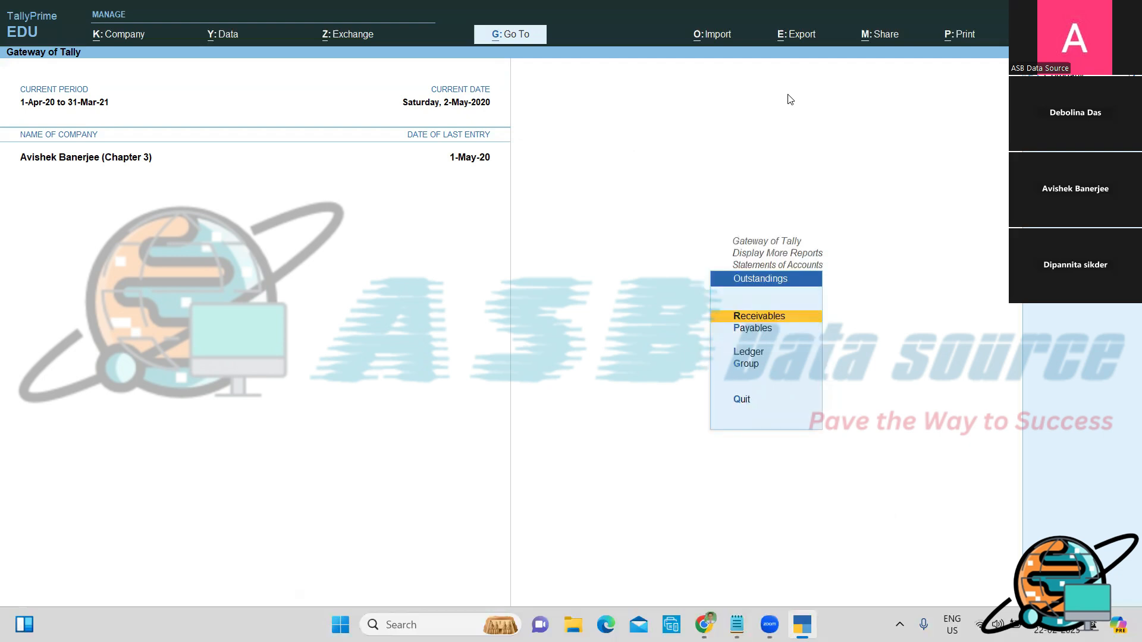
key(Return)
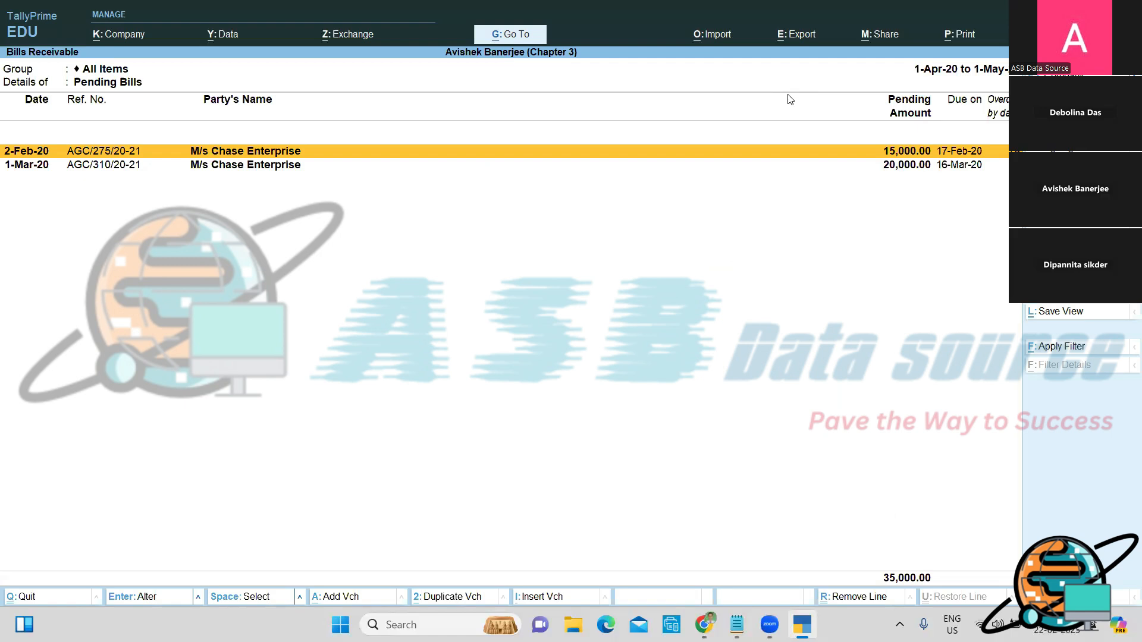
Step: Go back to Gateway of Tally and start a new Receipt voucher (F6)
key(Escape)
key(Escape)
key(Escape)
key(Escape)
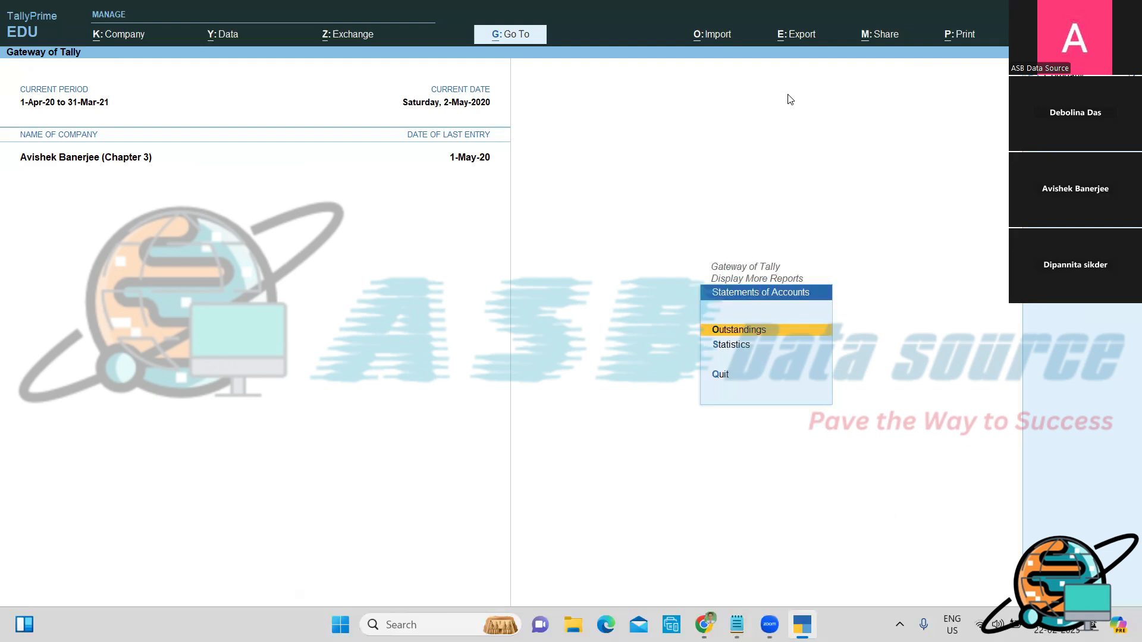
key(v)
key(F6)
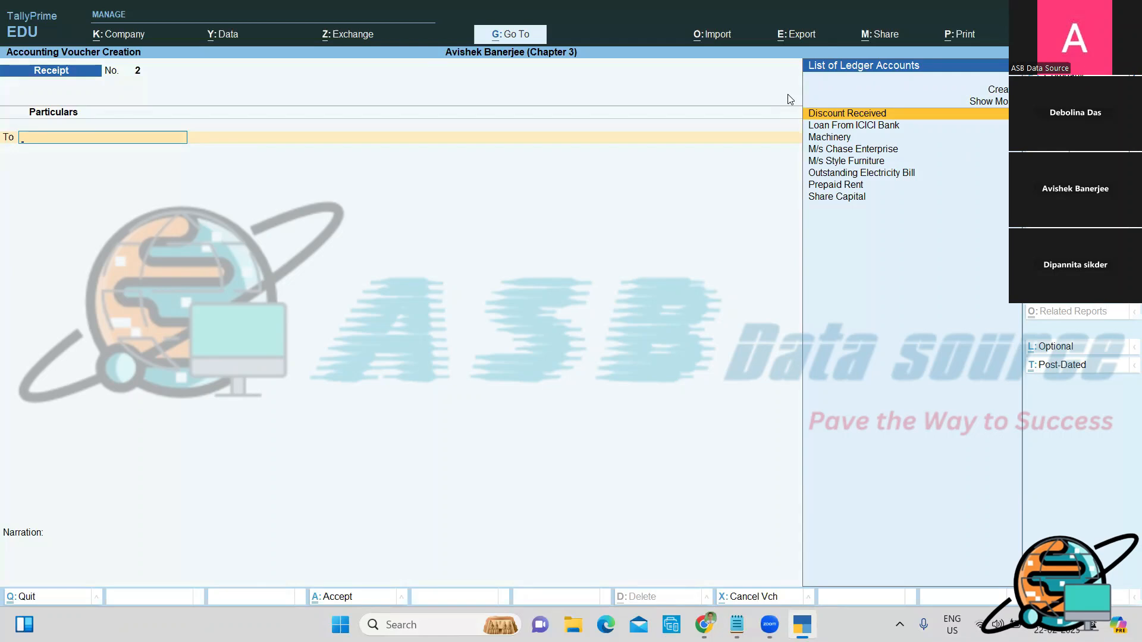
Step: Date the Receipt voucher 31-5, then bring the Notepad notes to the front
key(F2)
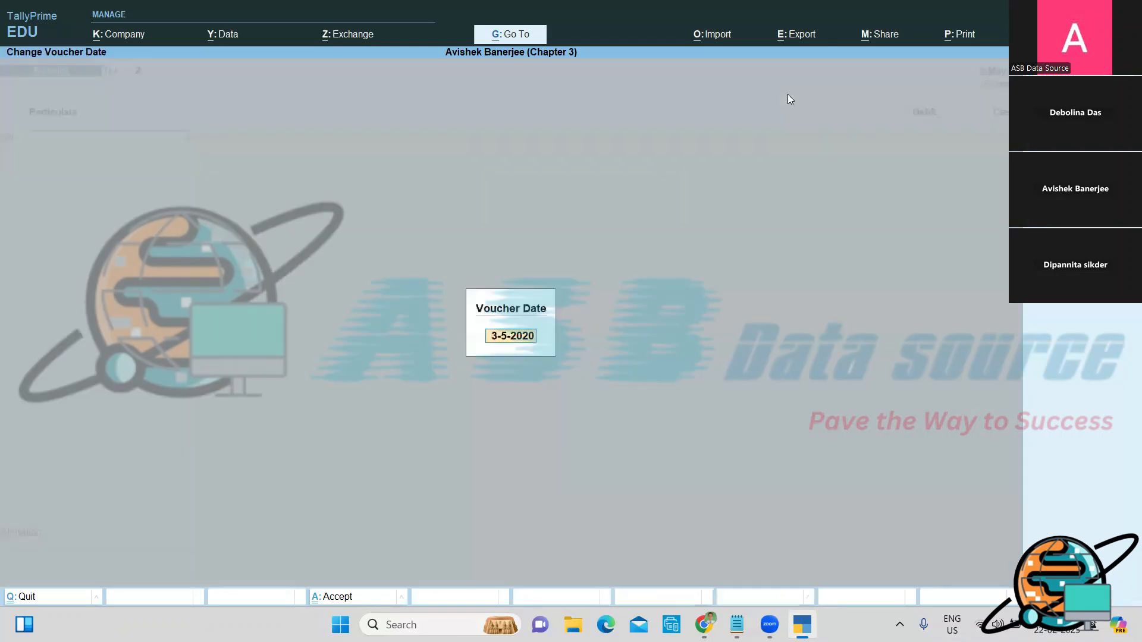
text(31-5)
key(Return)
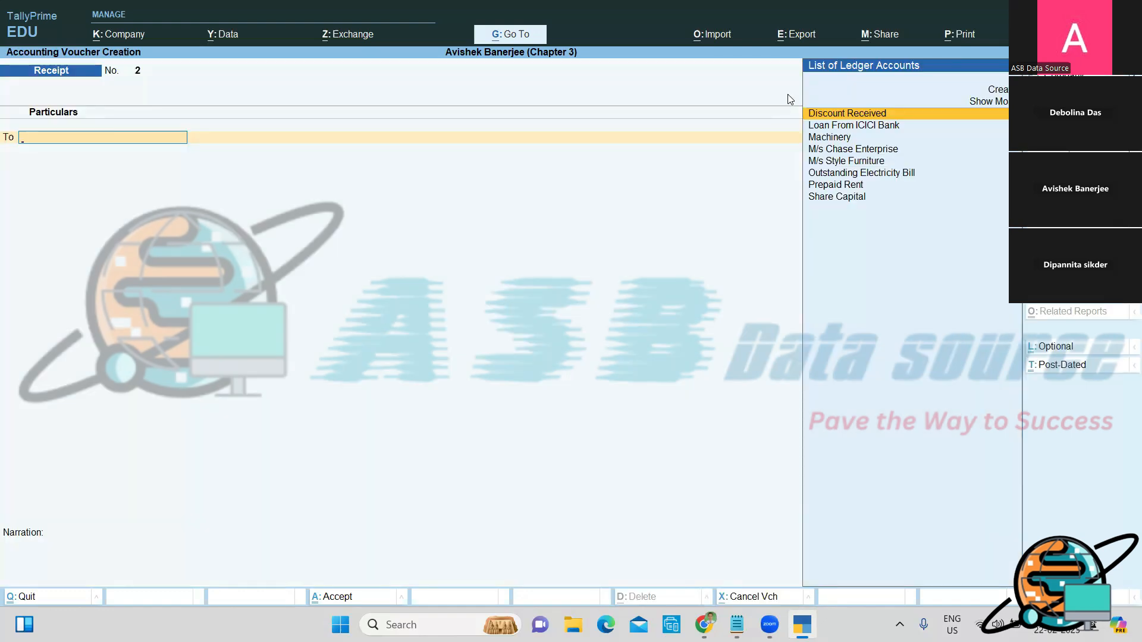
key(alt+Tab)
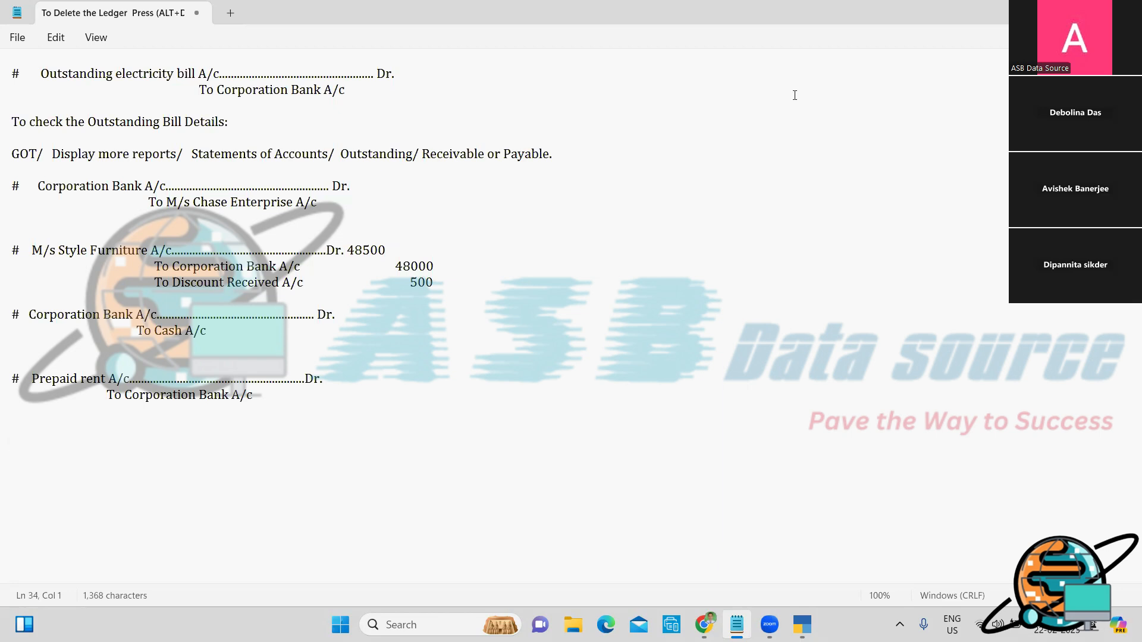
Step: Replace the last note with 'Corporation Bank A/c ... Dr.' / 'To M/s Chase Enterprise A/c.'
click(283, 390)
key(BackSpace)
key(BackSpace)
key(BackSpace)
key(BackSpace)
key(BackSpace)
key(BackSpace)
key(BackSpace)
key(BackSpace)
key(BackSpace)
key(BackSpace)
key(BackSpace)
key(BackSpace)
key(BackSpace)
key(BackSpace)
key(BackSpace)
key(BackSpace)
key(BackSpace)
key(BackSpace)
key(BackSpace)
key(BackSpace)
key(BackSpace)
key(BackSpace)
key(BackSpace)
key(BackSpace)
key(BackSpace)
key(BackSpace)
key(BackSpace)
key(BackSpace)
key(BackSpace)
key(BackSpace)
key(BackSpace)
key(BackSpace)
key(BackSpace)
key(BackSpace)
key(BackSpace)
key(BackSpace)
key(BackSpace)
key(BackSpace)
key(BackSpace)
key(BackSpace)
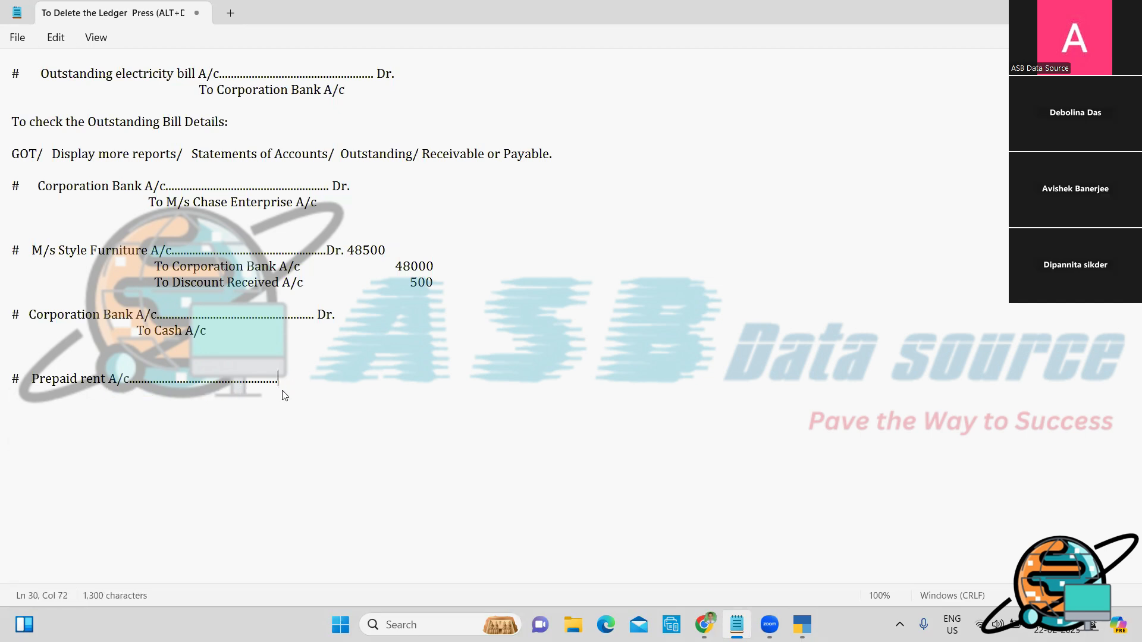
key(BackSpace)
key(BackSpace)
key(BackSpace)
key(BackSpace)
key(BackSpace)
key(BackSpace)
key(BackSpace)
key(BackSpace)
key(BackSpace)
key(BackSpace)
key(BackSpace)
key(BackSpace)
key(BackSpace)
key(BackSpace)
key(BackSpace)
key(BackSpace)
key(BackSpace)
key(BackSpace)
key(BackSpace)
key(BackSpace)
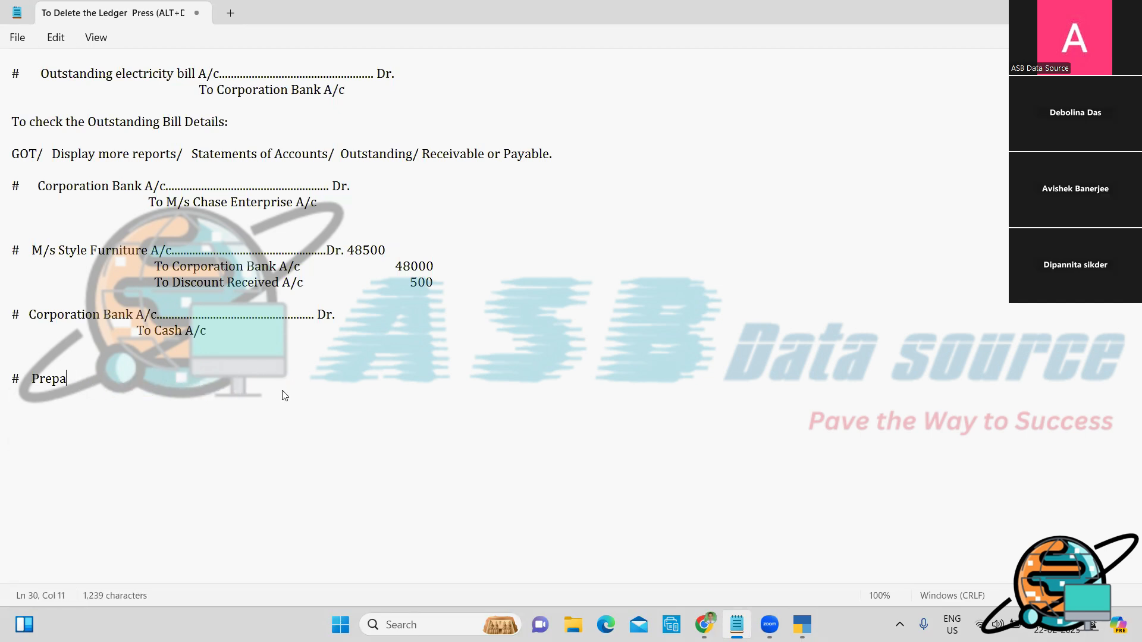
key(BackSpace)
text(Corporation Bank A/c.................................................)
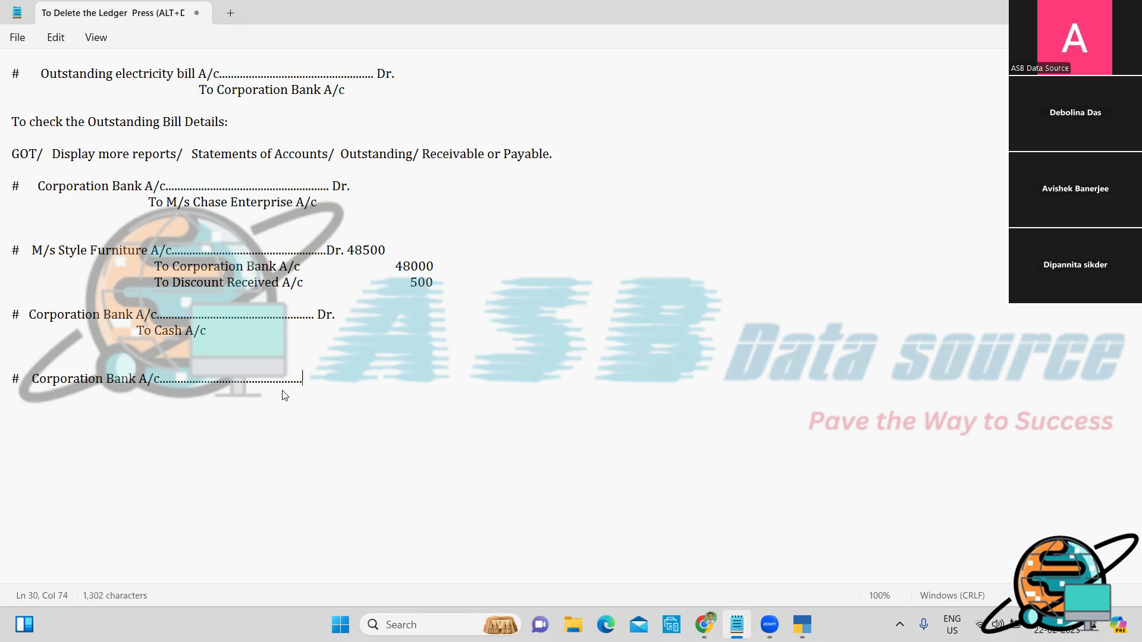
text(Dr.)
key(Return)
text(To M/s Chase )
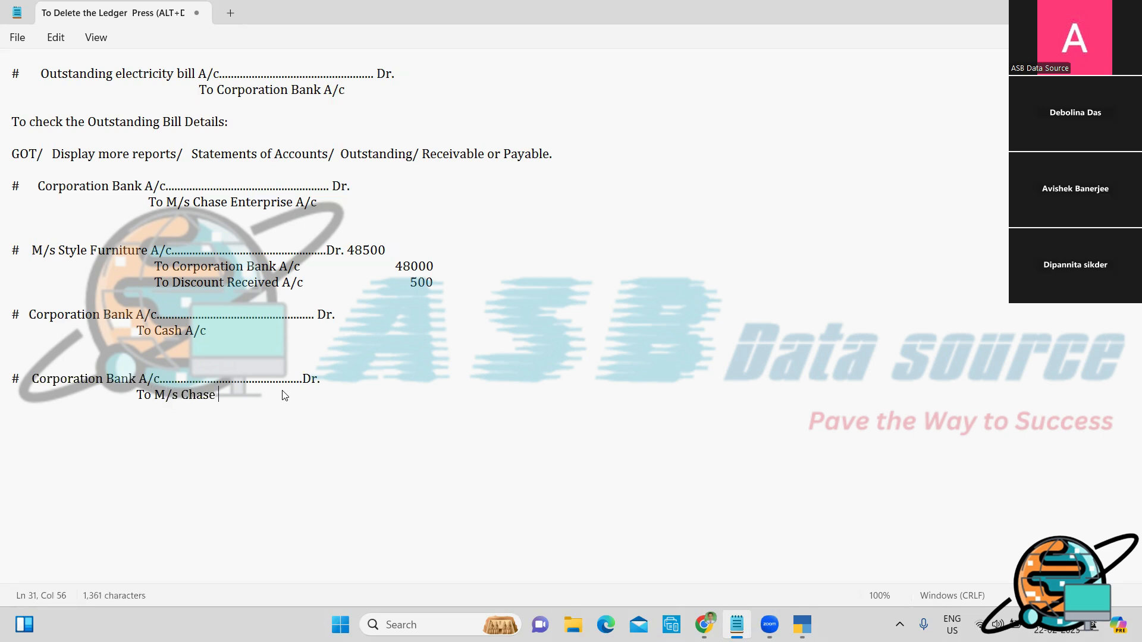
text(Enterprise A/c.)
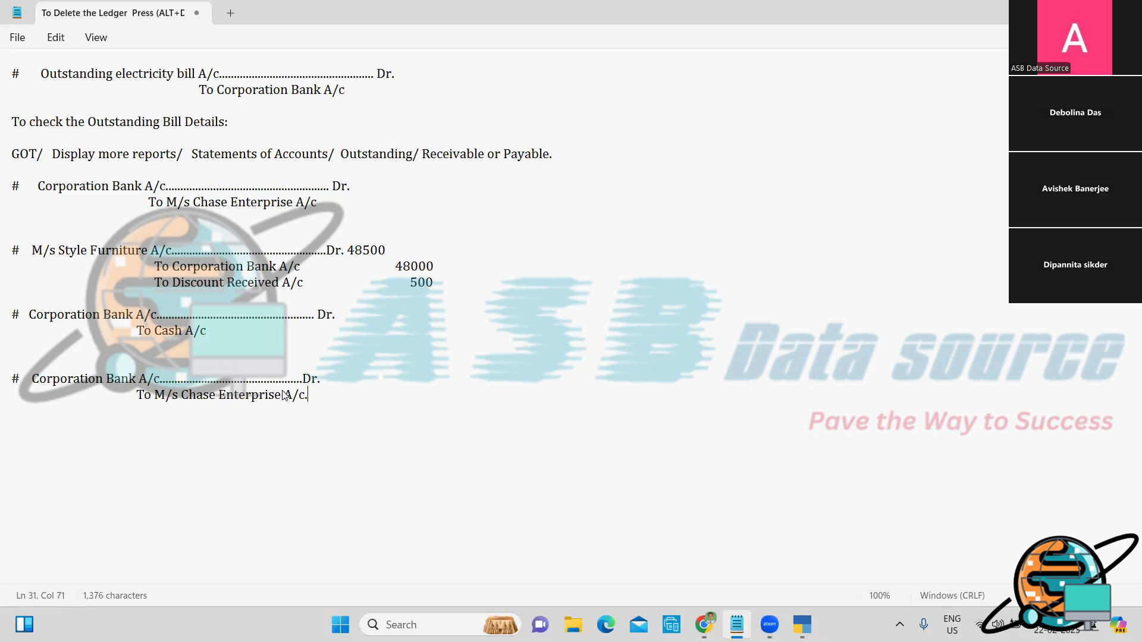
key(alt+Tab)
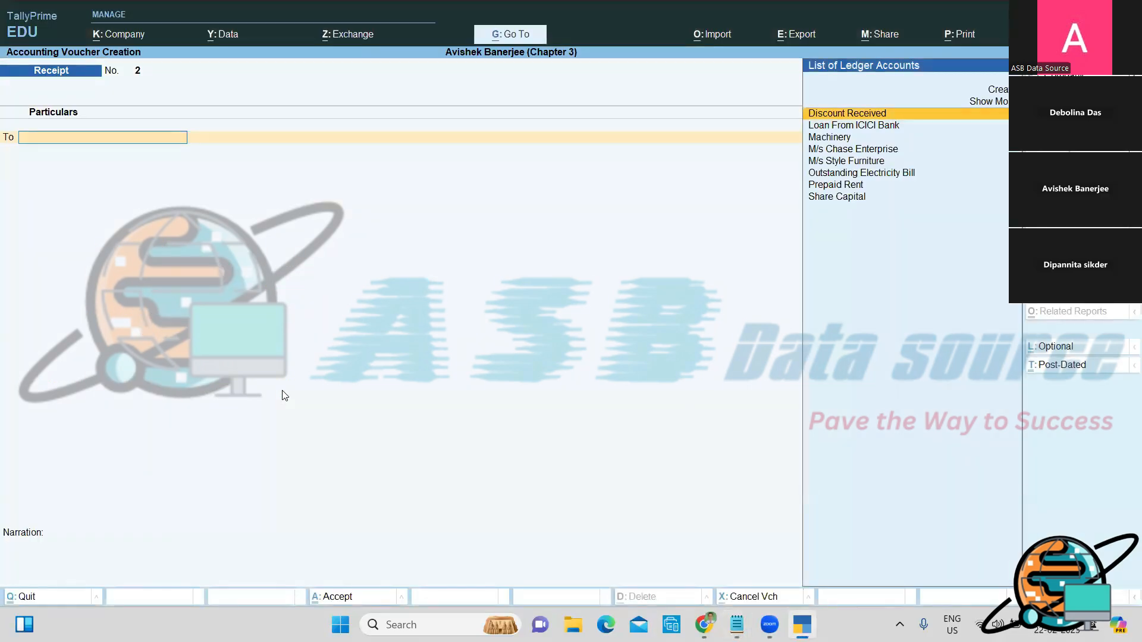
Step: Credit M/s Chase Enterprise 35,000 against bills AGC/275/20-21 (15,000) and AGC/310/20-21 (20,000)
key(Down)
key(Down)
key(Down)
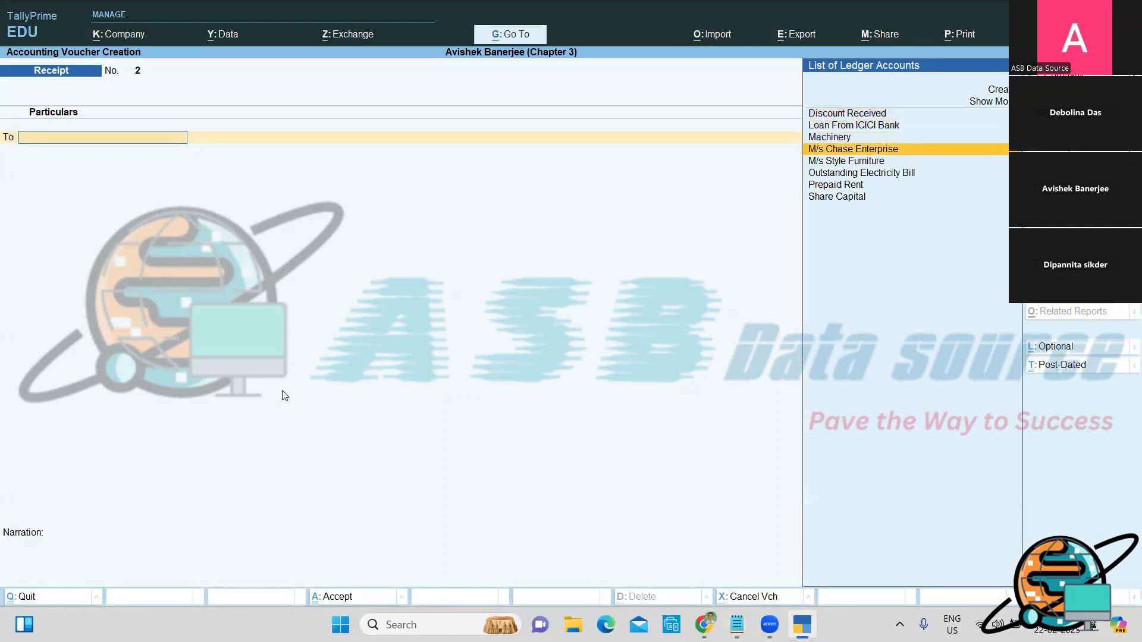
key(Return)
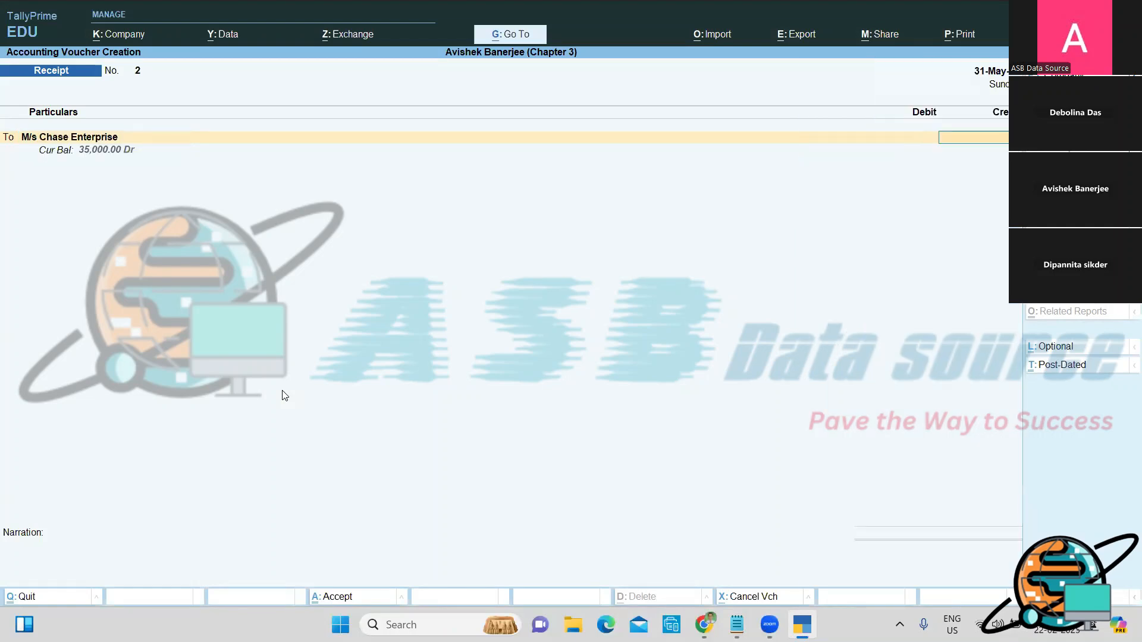
text(35000)
key(Return)
key(Return)
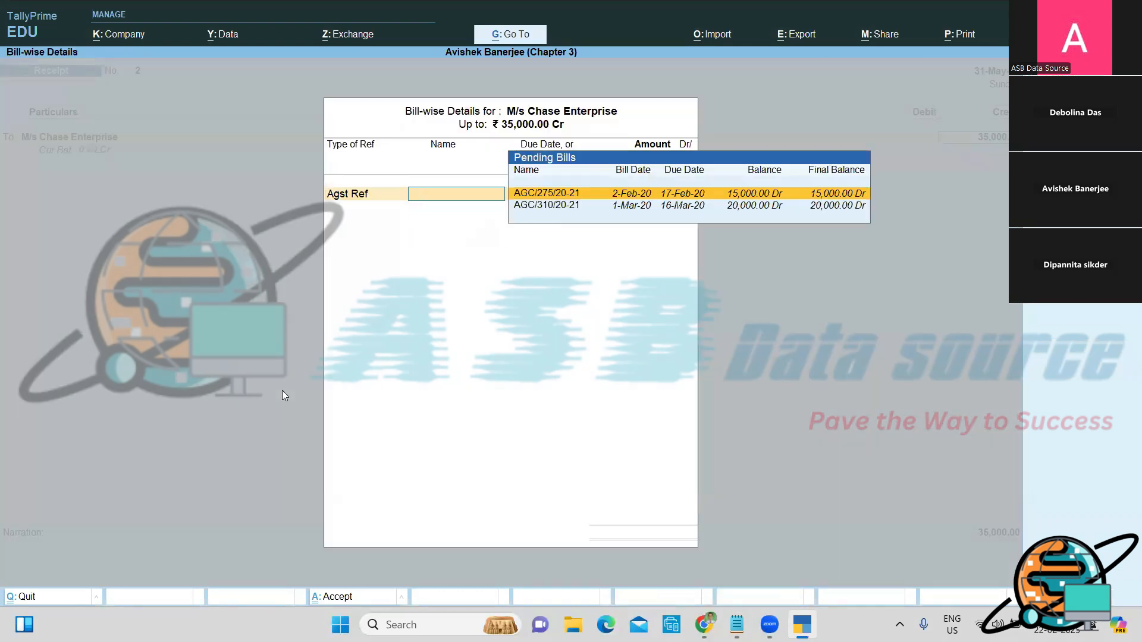
key(Return)
key(Return)
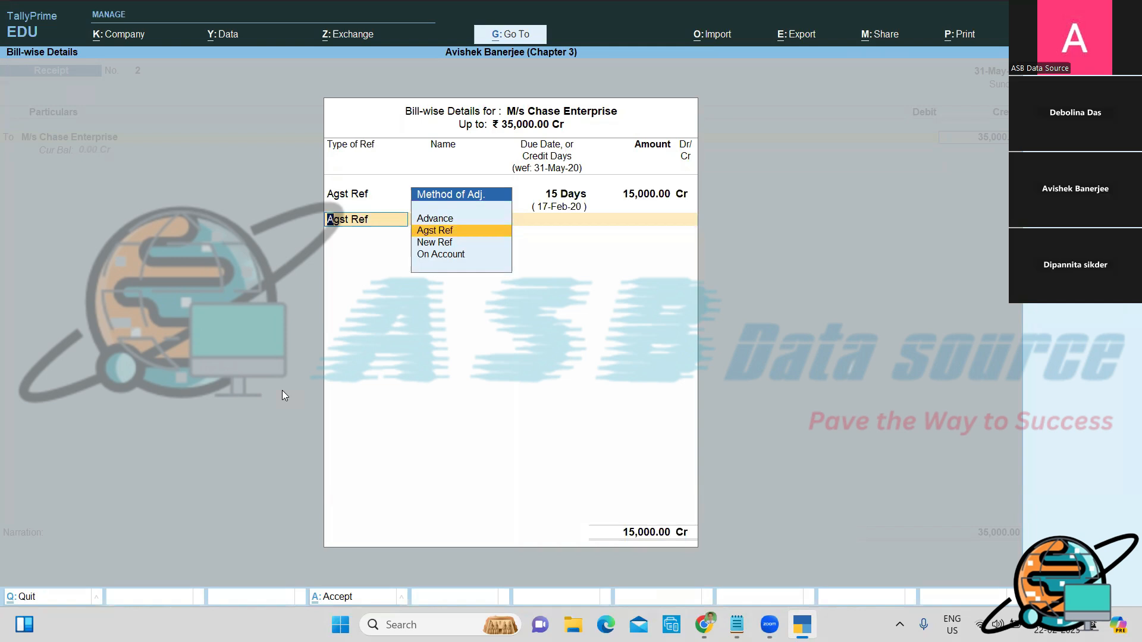
key(Return)
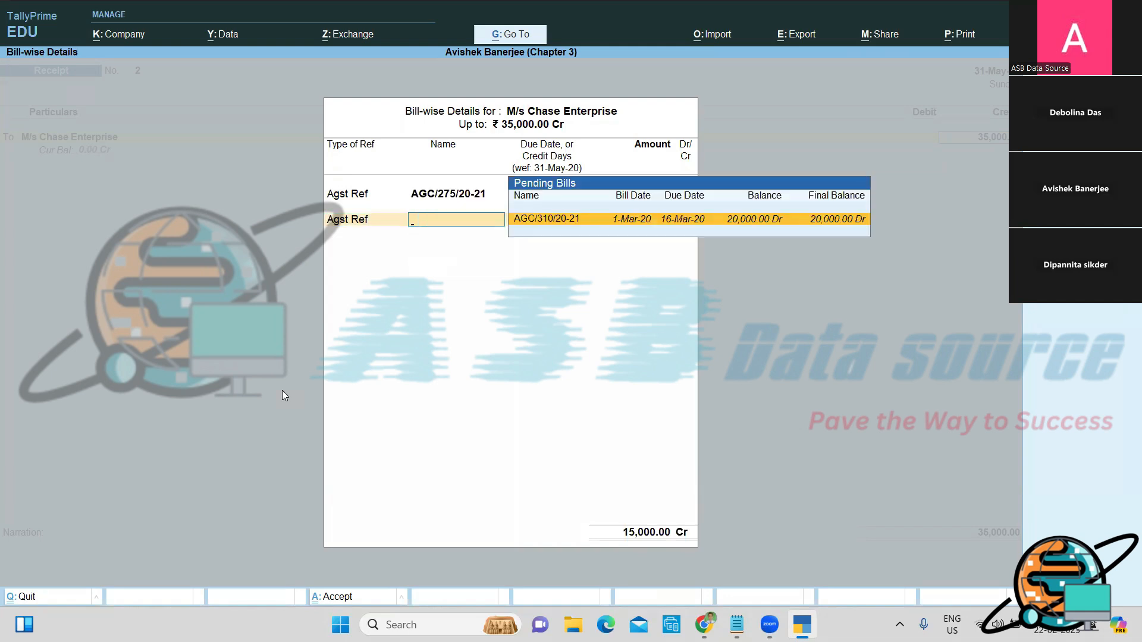
key(Return)
key(Return)
key(Return)
key(Return)
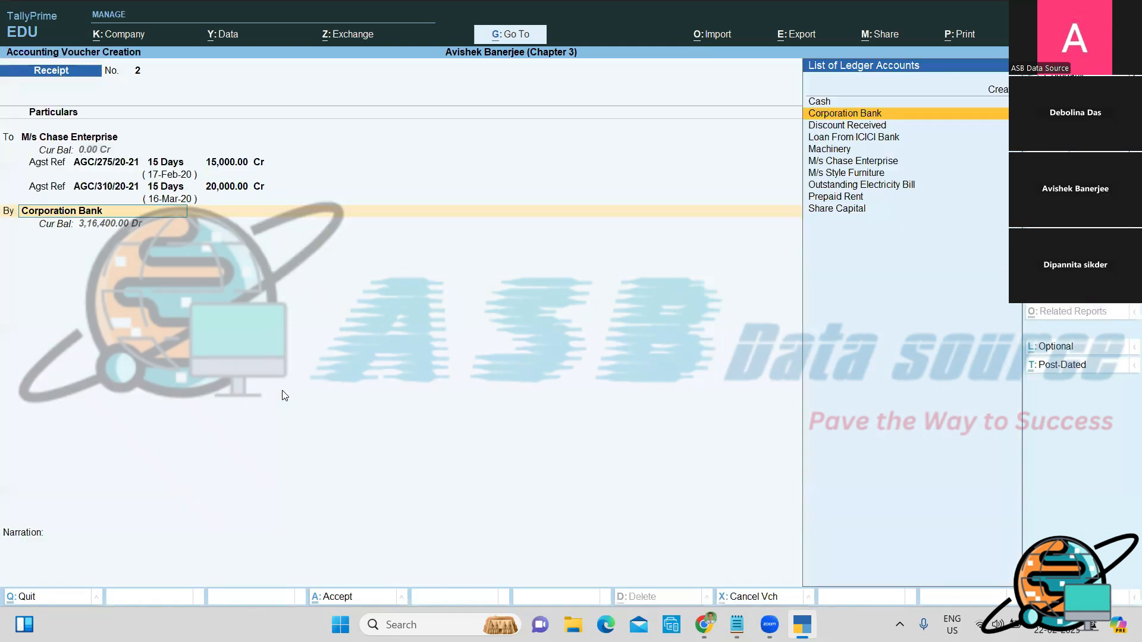
Step: Record the bank line as Cheque/DD no. 247388 drawn on HDFC Bank
key(Return)
key(Return)
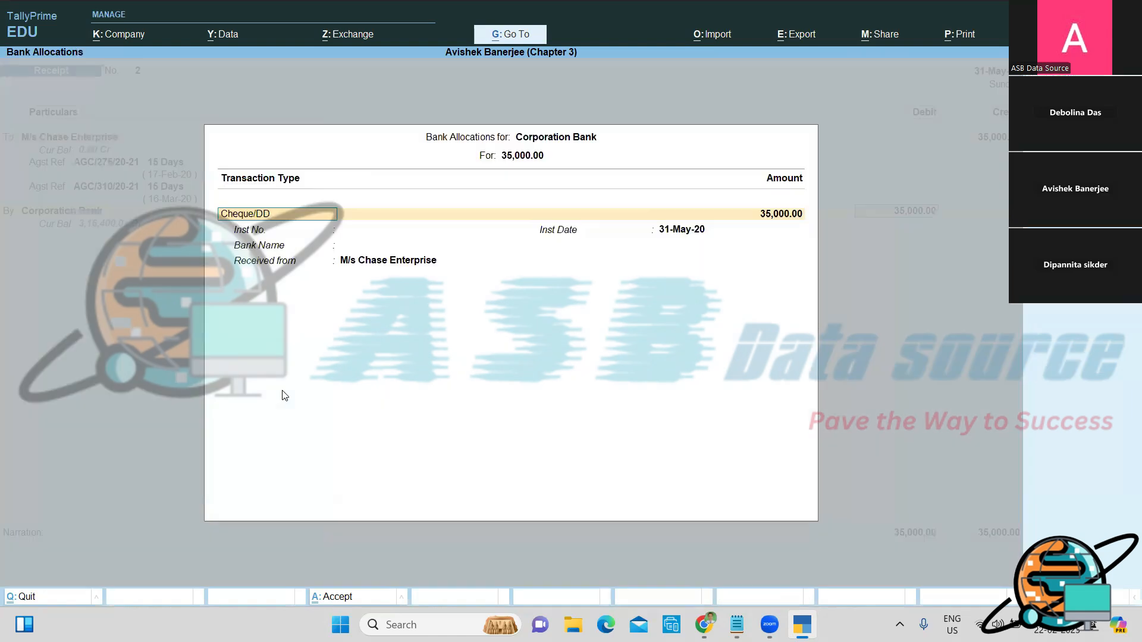
key(Return)
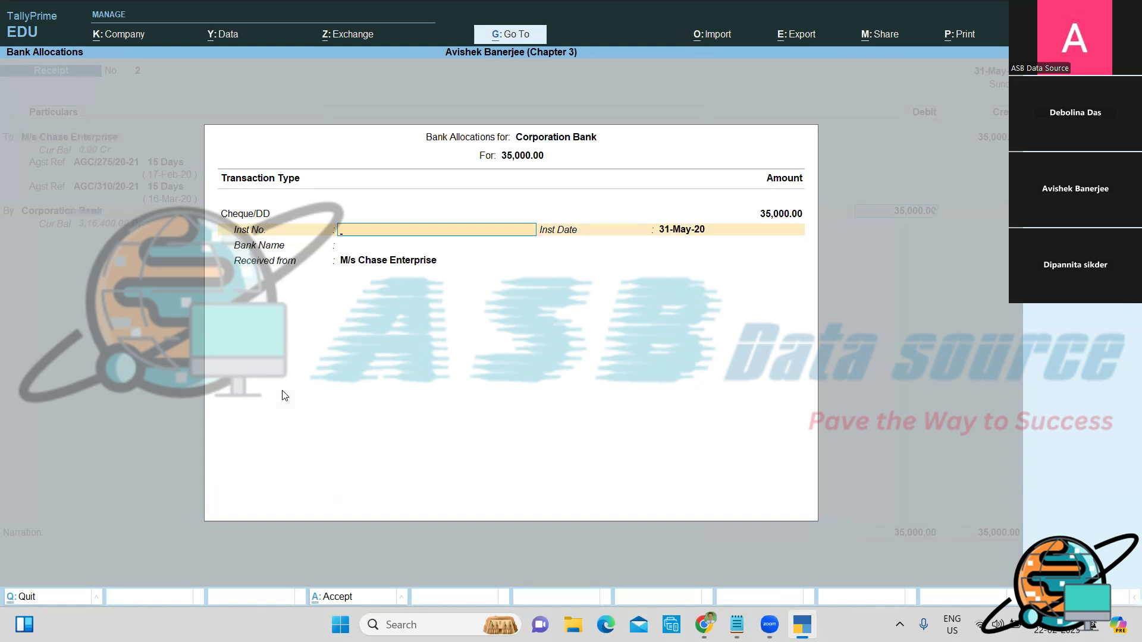
text(247388)
key(Return)
key(Return)
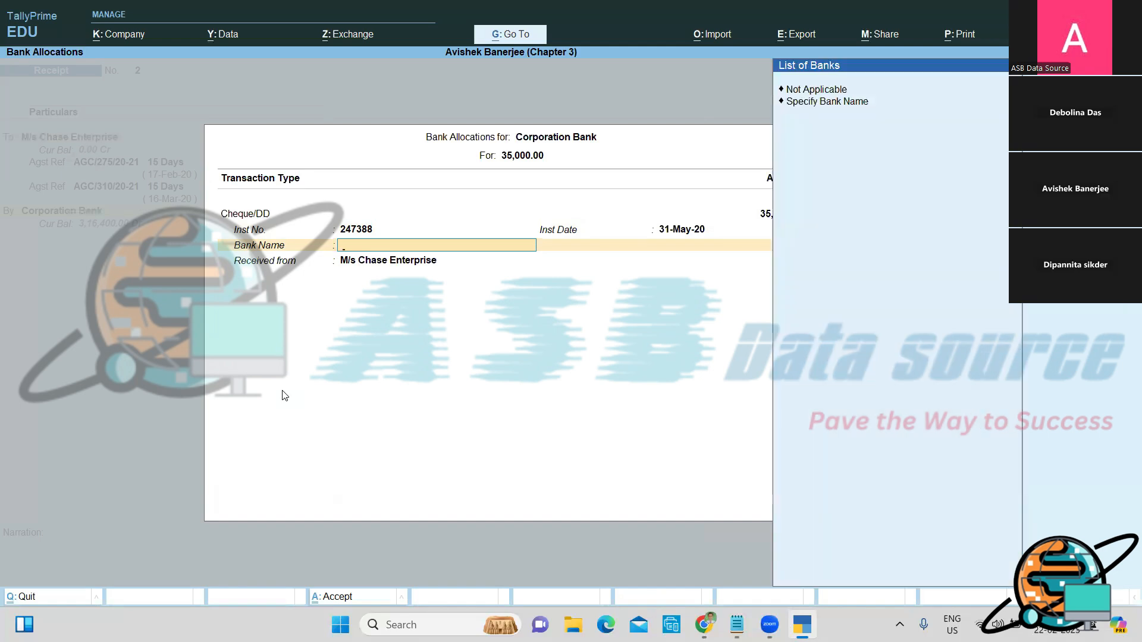
key(Down)
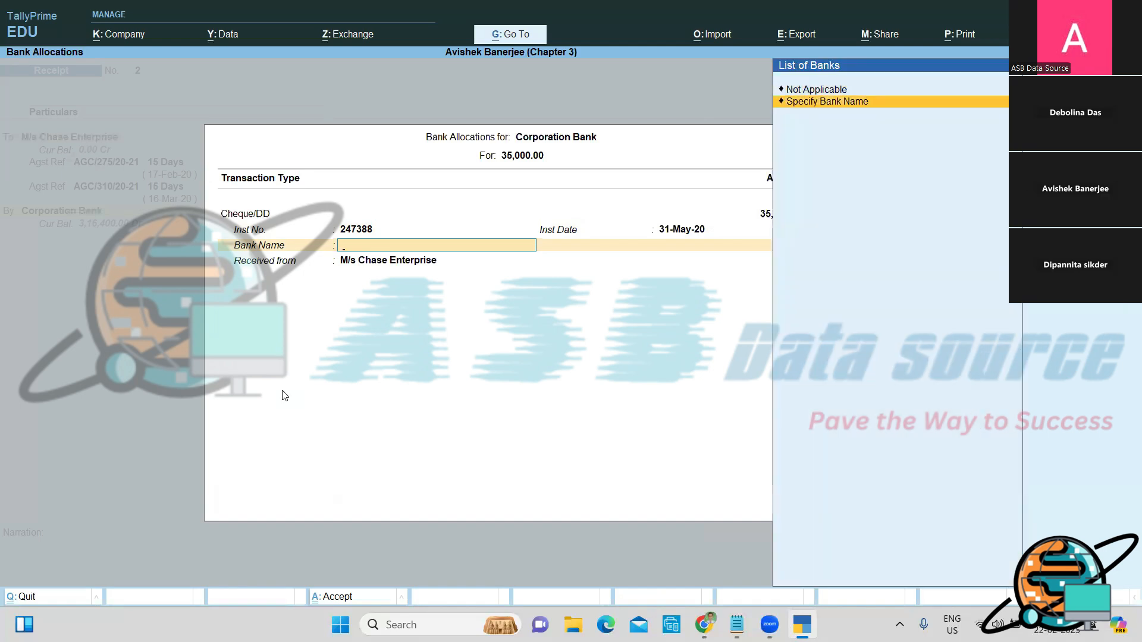
key(Return)
text(H)
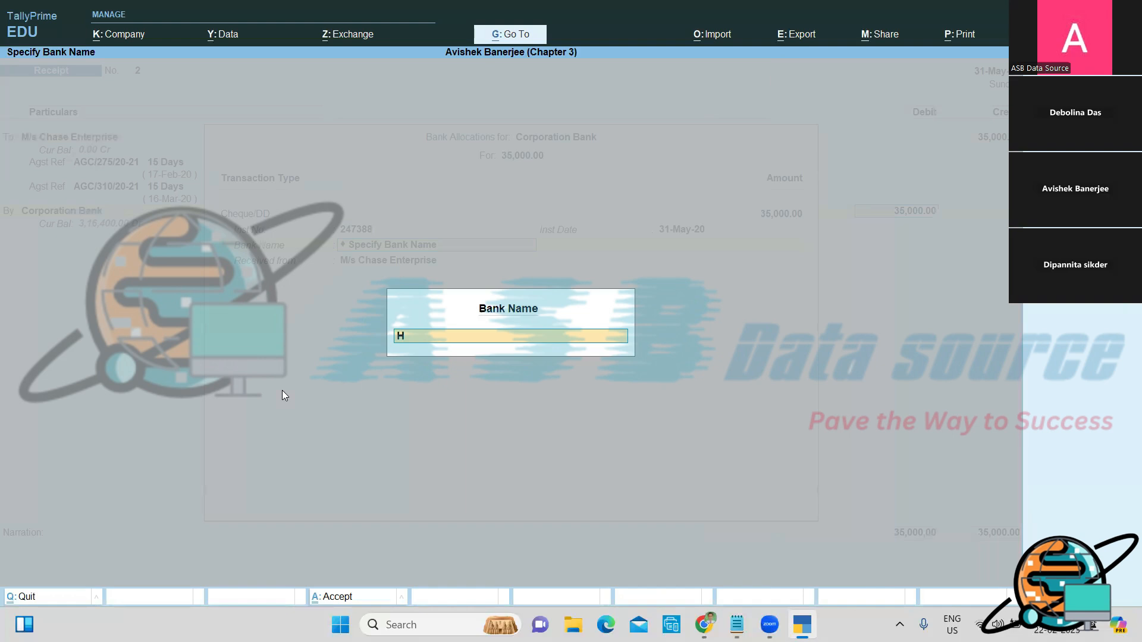
text(DFC Bank)
key(Return)
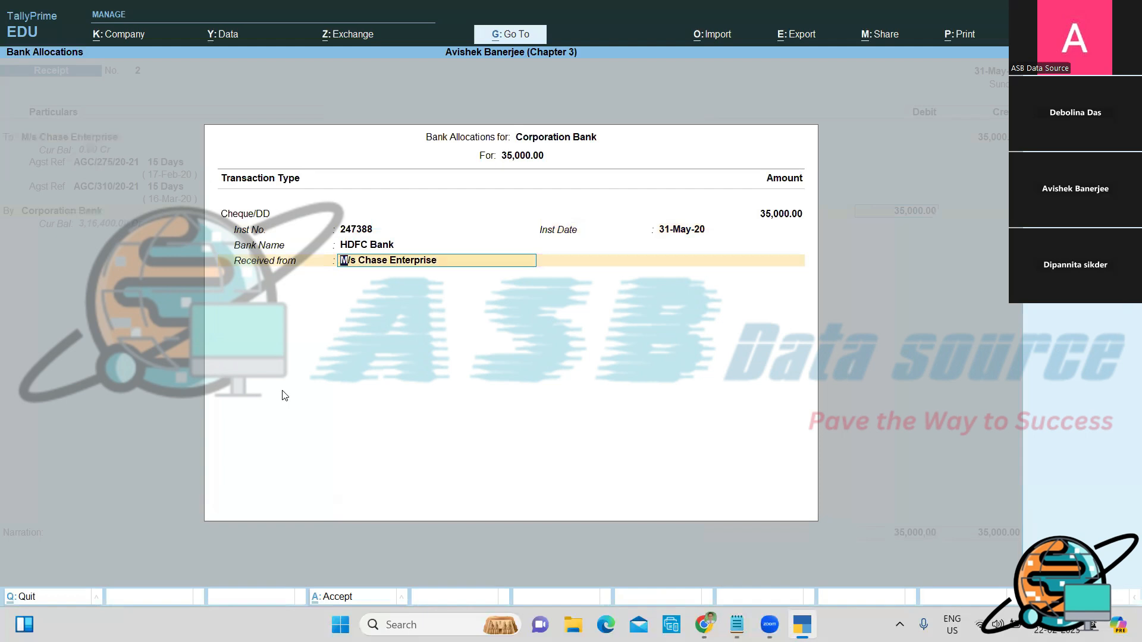
key(Return)
Step: Enter narration 'Being, Amount received through cheque of HDFC Bank and deposited into Corporation Bank'
text(V)
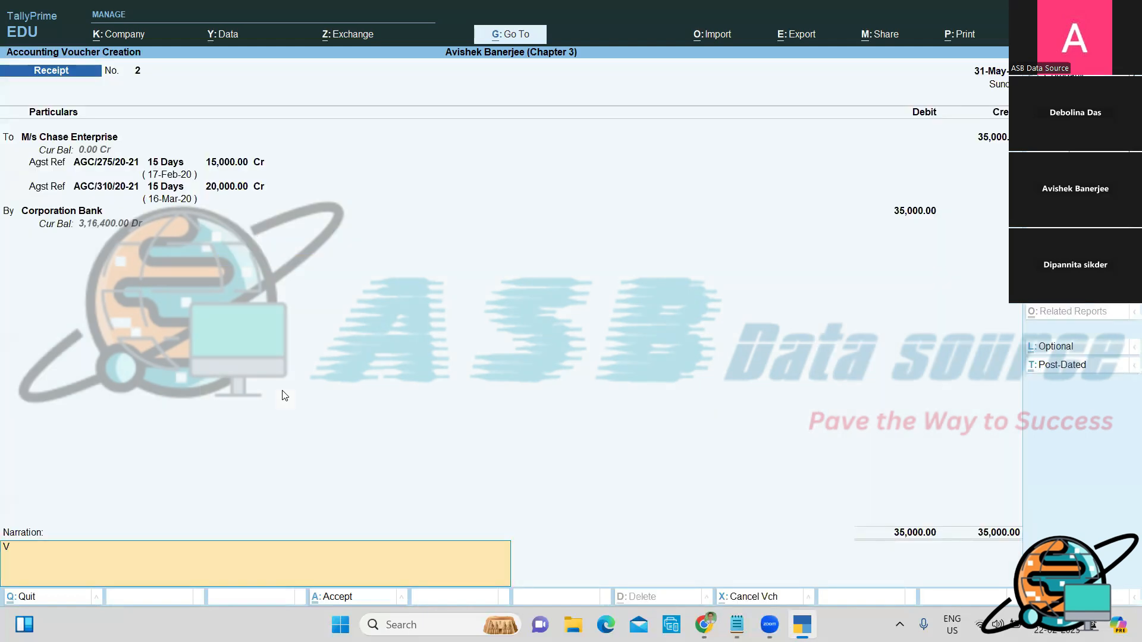
key(BackSpace)
text(Being, Amount received throu)
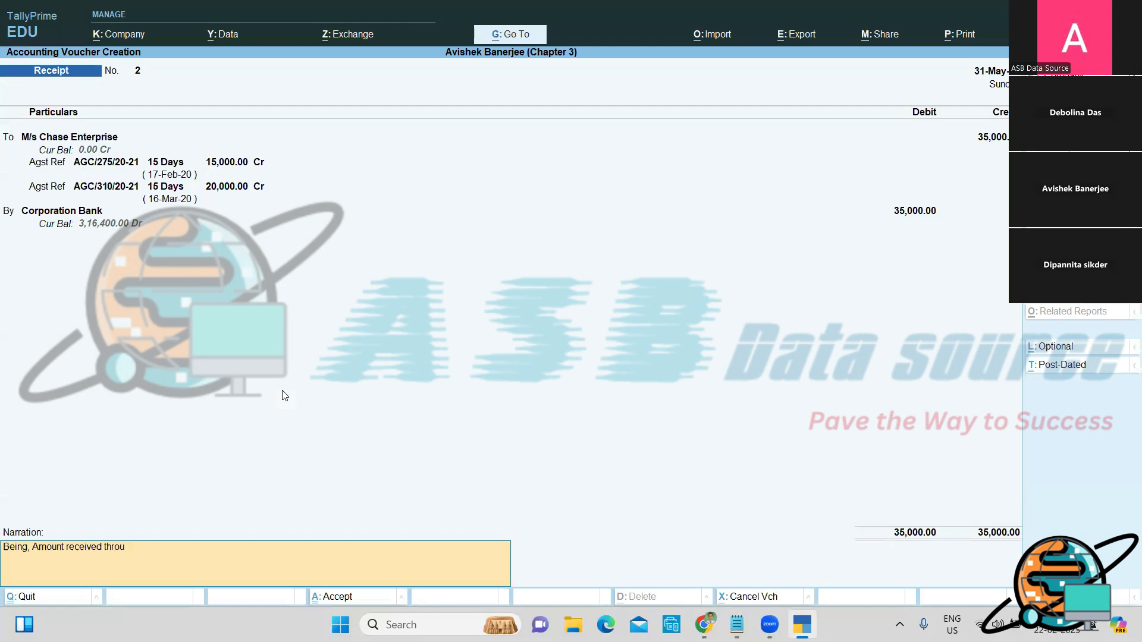
text(gh cheque of HDFC Bank an)
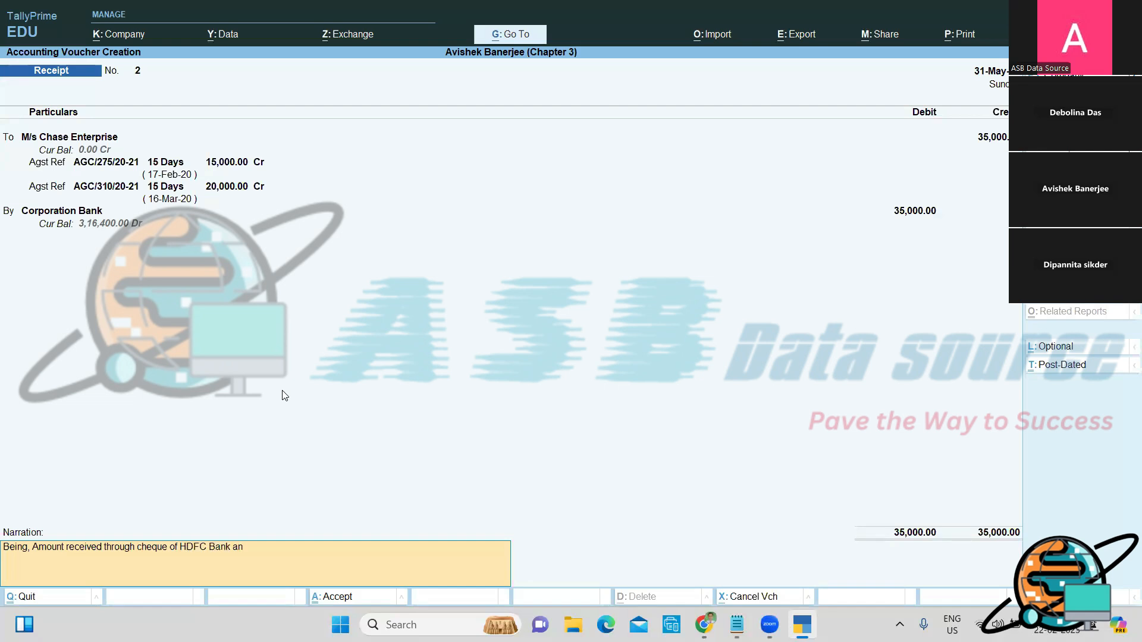
text(d deposited into Corporation Bank.)
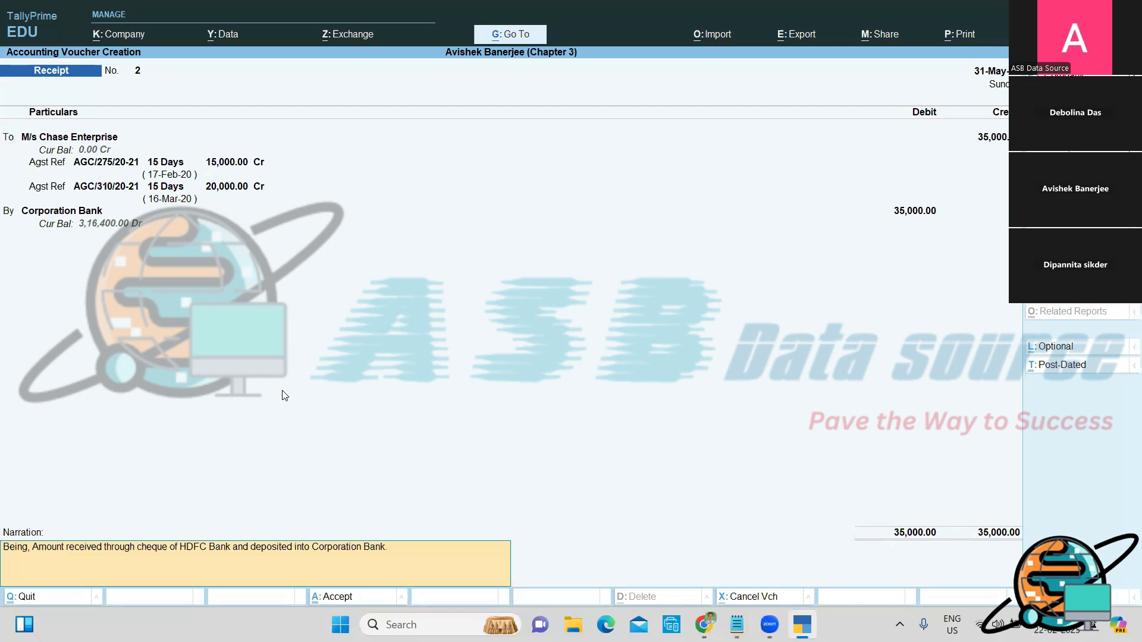
Step: Save Receipt No. 2, open the Day Book, and start a new line in the notes
key(Return)
key(Return)
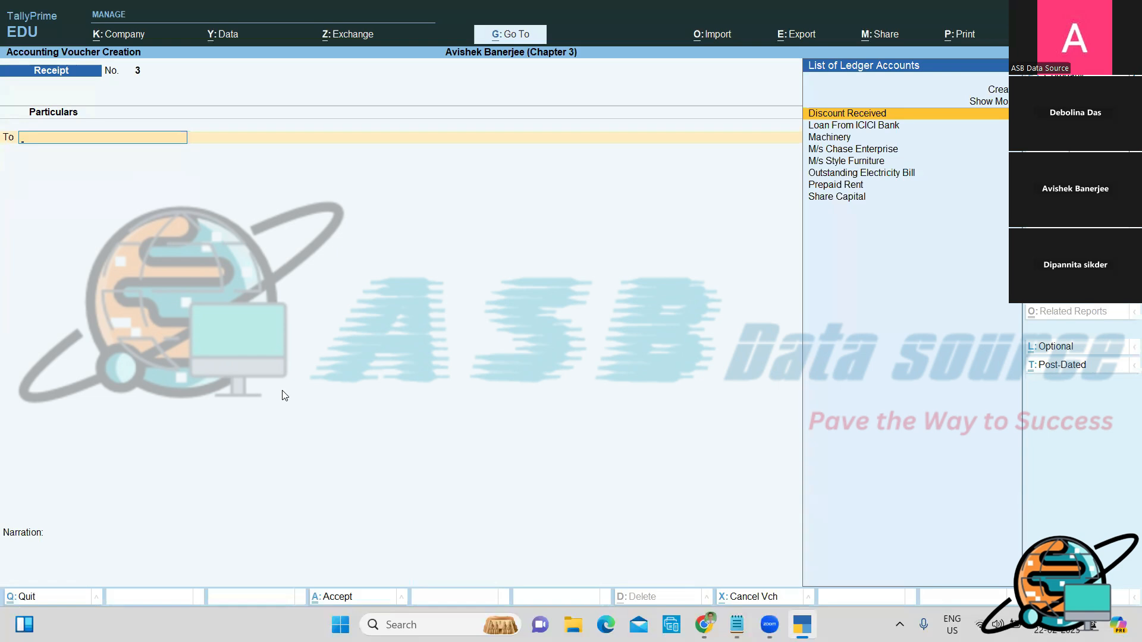
key(Escape)
key(Escape)
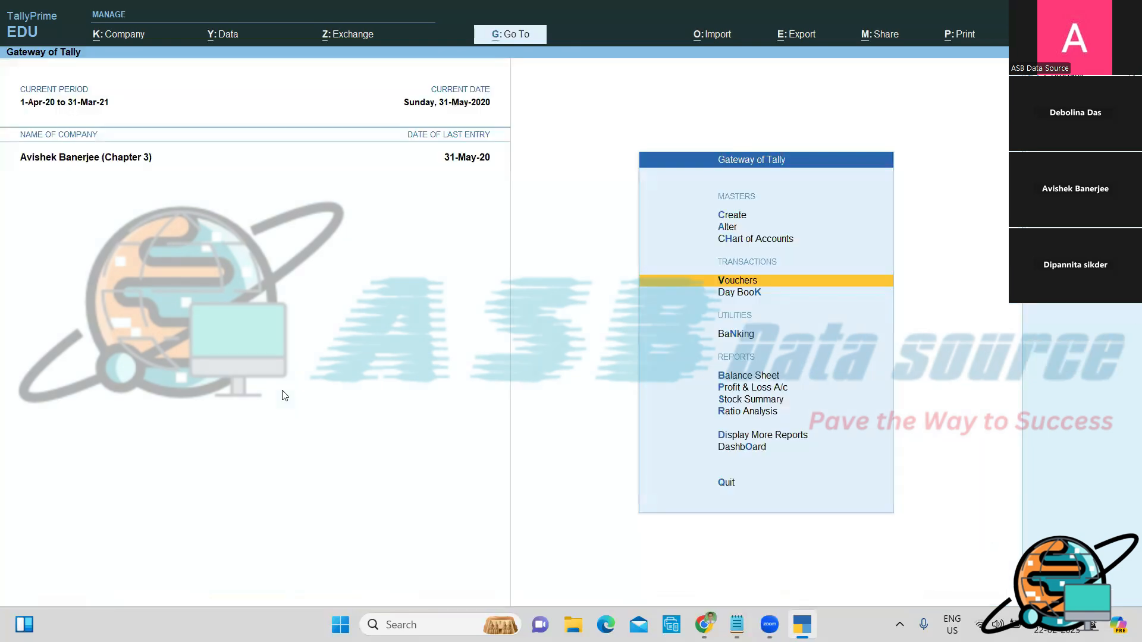
key(Down)
key(Down)
key(Down)
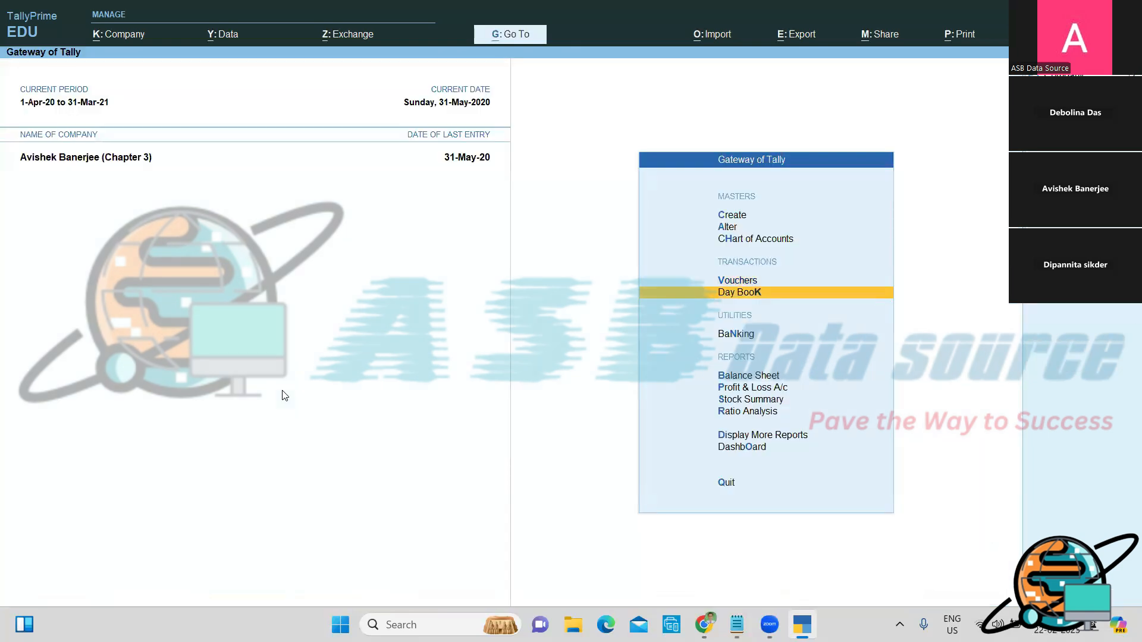
key(Down)
key(Down)
key(Down)
key(Down)
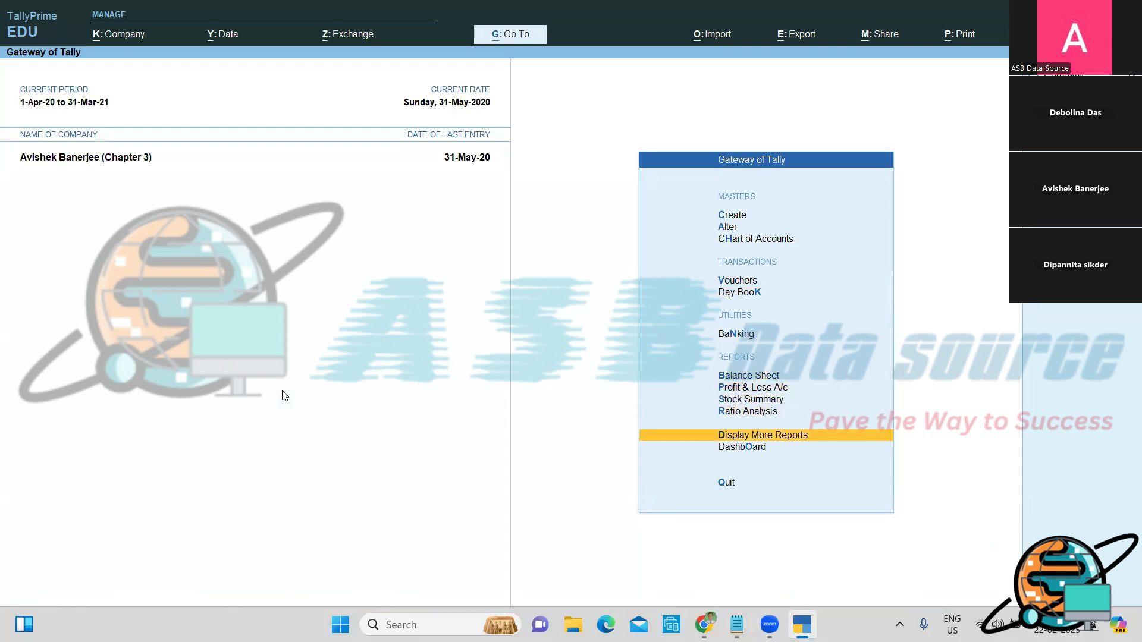
key(Return)
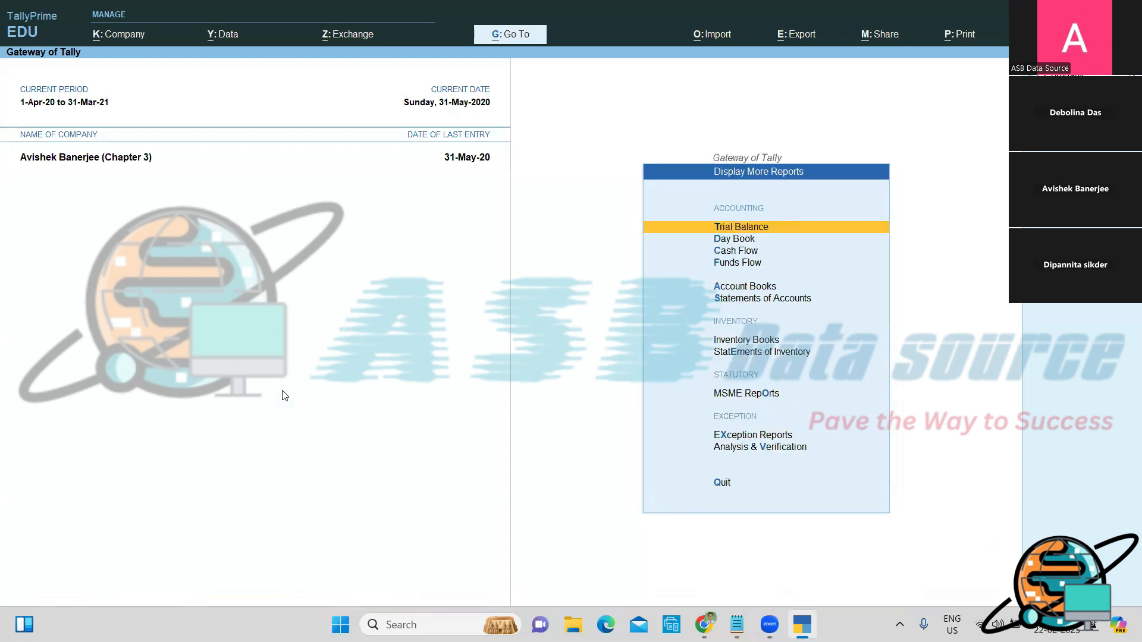
key(Down)
key(Return)
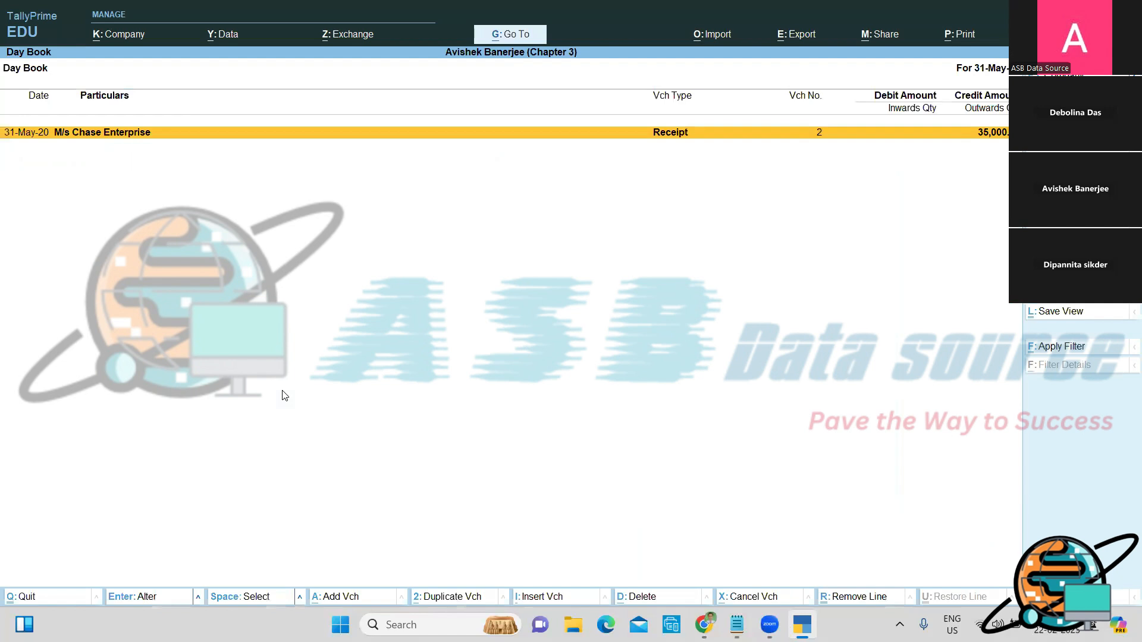
key(alt+Tab)
key(Return)
key(Return)
key(Return)
key(Return)
Step: Note 'To Check Day Book Report:' with path 'GOT/ Display more reports/ Day Book'
text(To Check Day B)
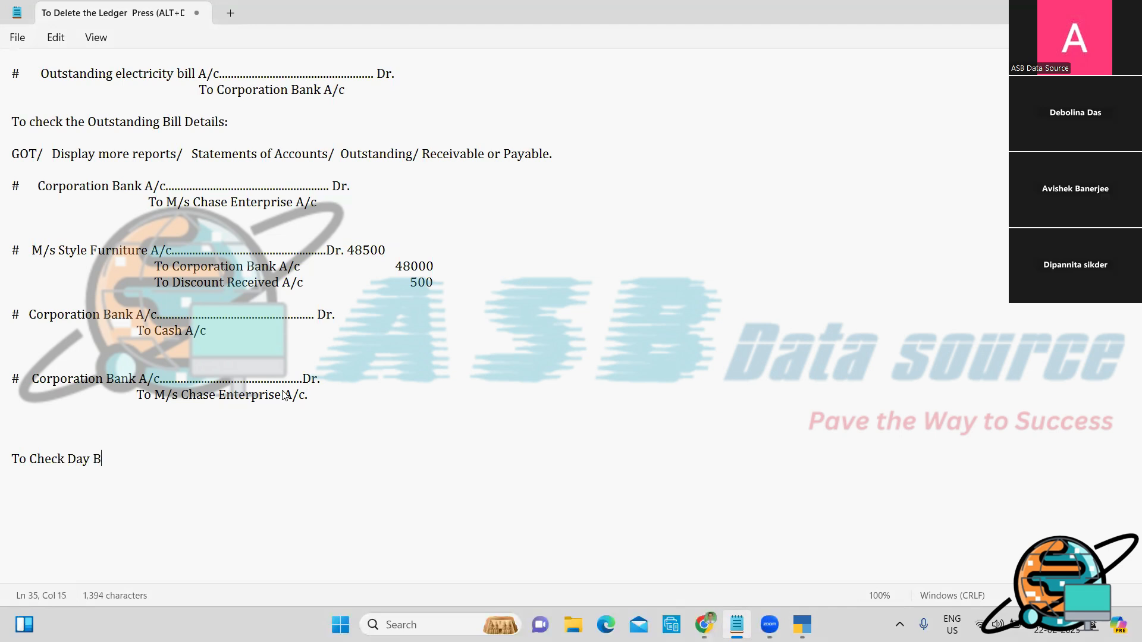
text(ook Report:)
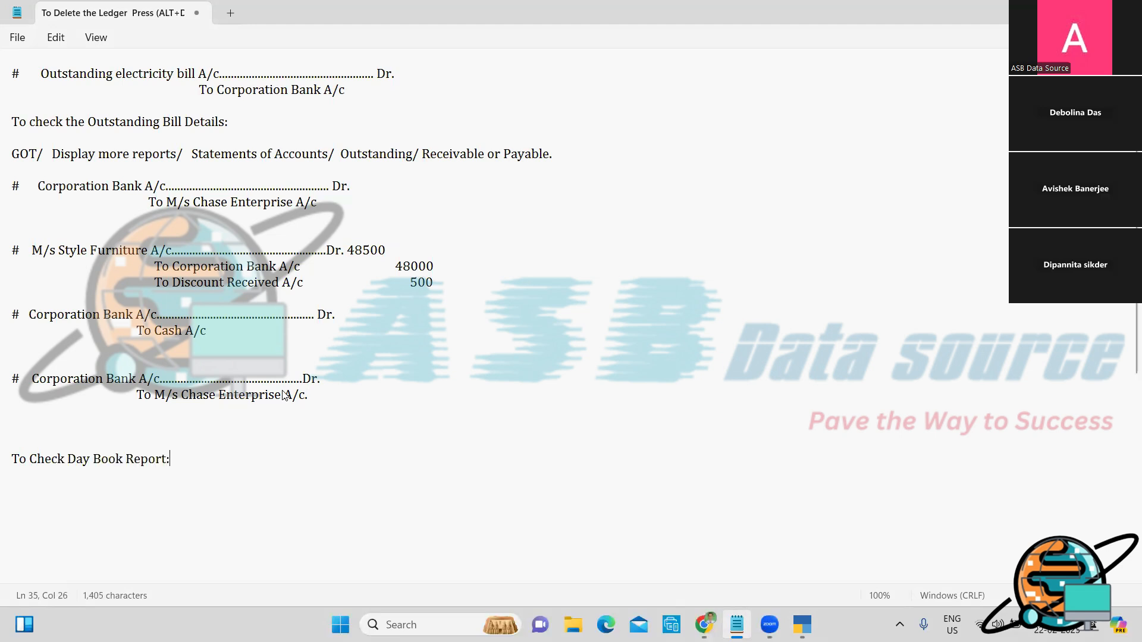
key(Return)
key(Return)
text(GOT/ )
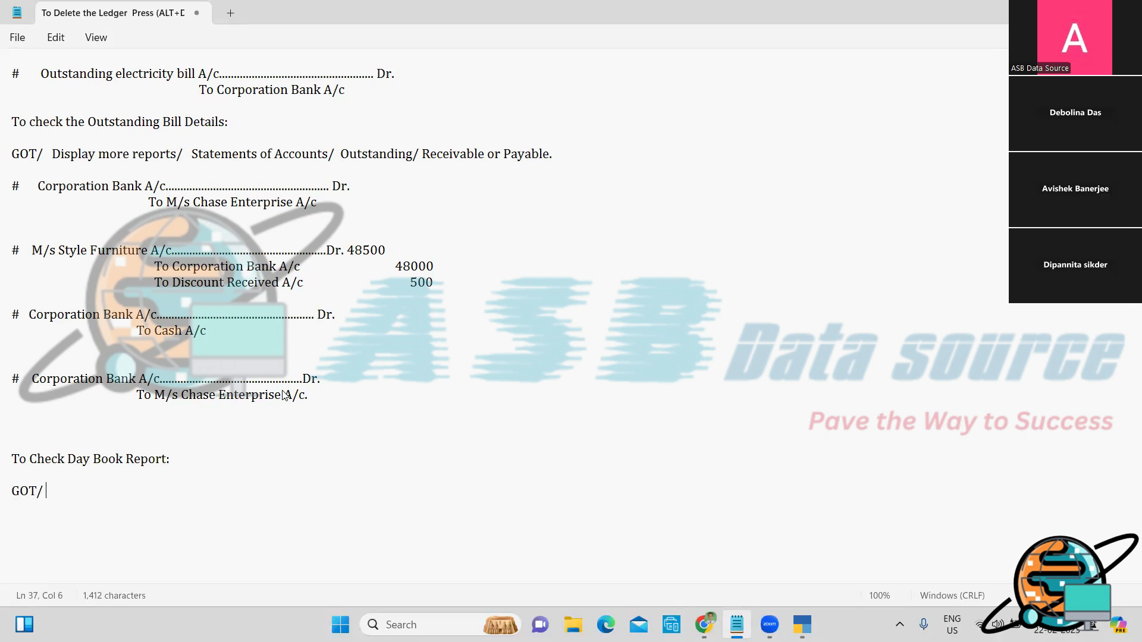
text(Display more reports)
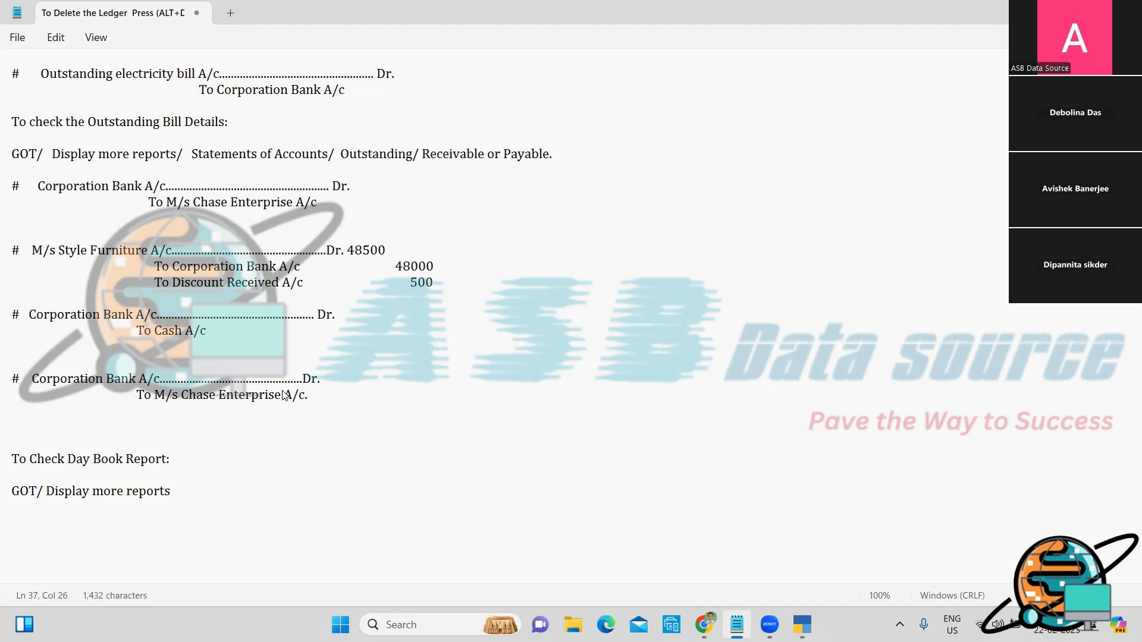
text(/ Day Book)
key(Return)
key(alt+Tab)
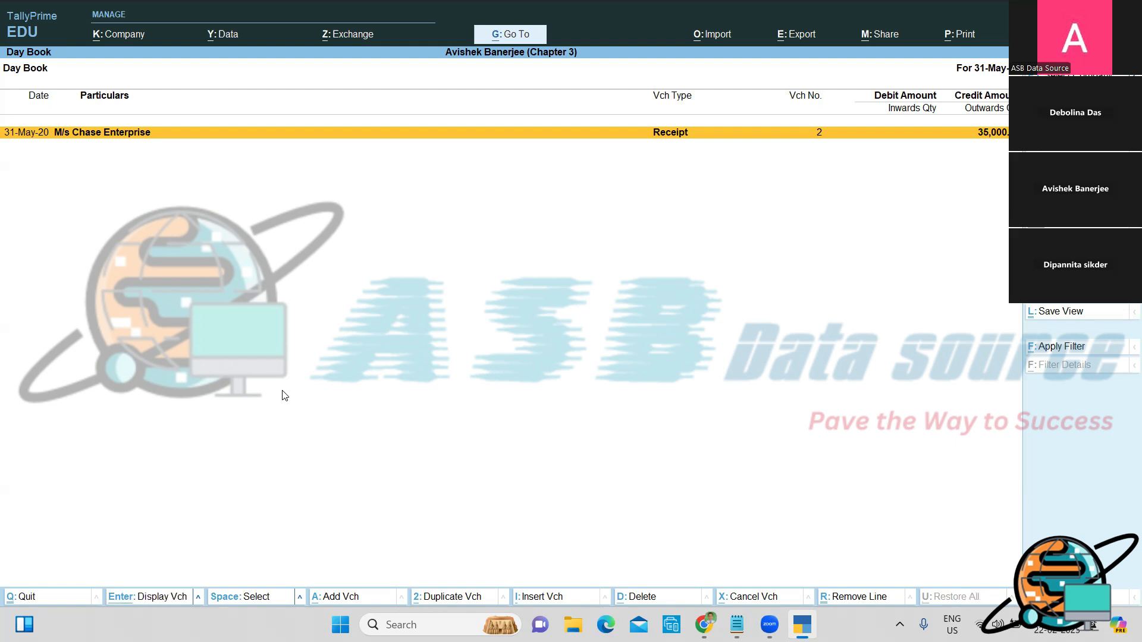
Step: Open the Day Book's Change Period and note 'Change Period: (ALT+F2)' and 'Date Change : F2'
key(alt+F2)
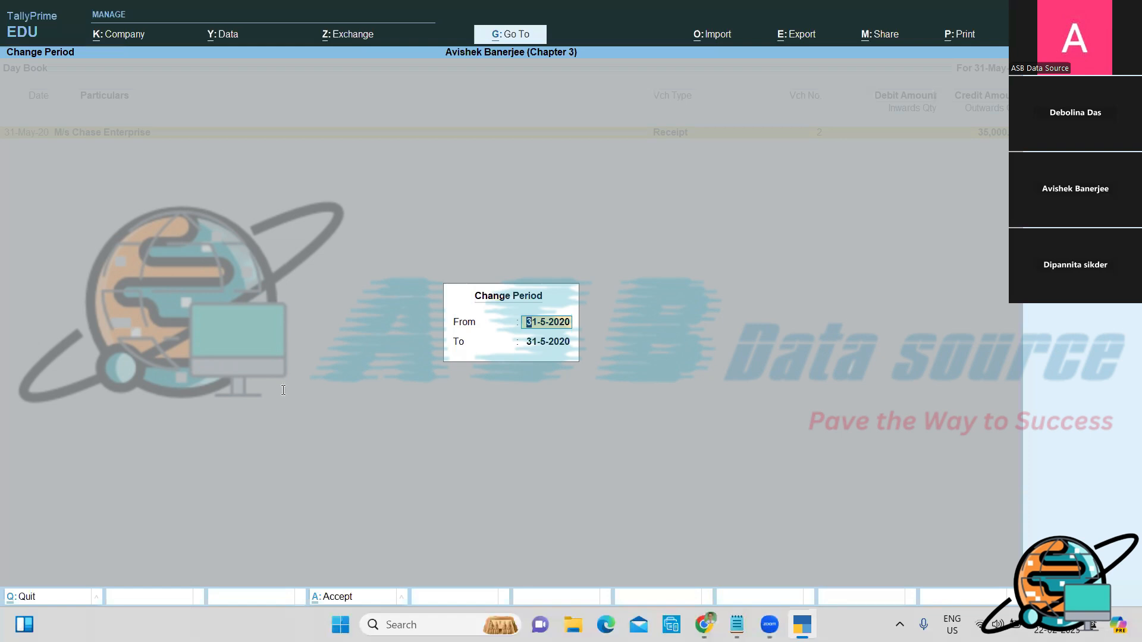
key(alt+Tab)
key(Return)
key(Return)
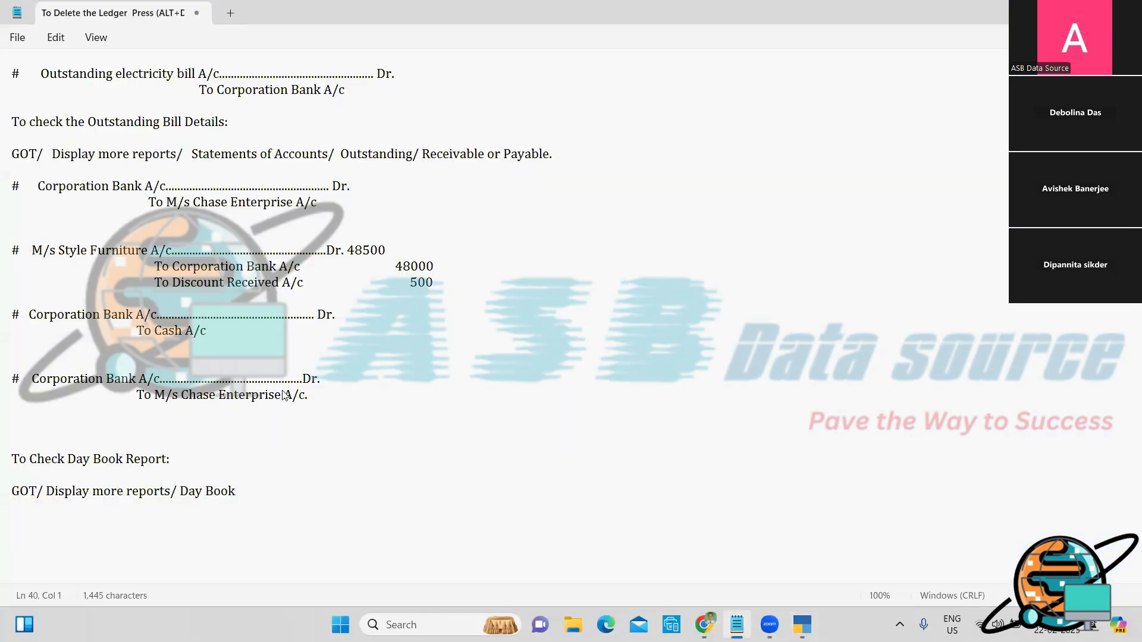
text(Change Period:  (A)
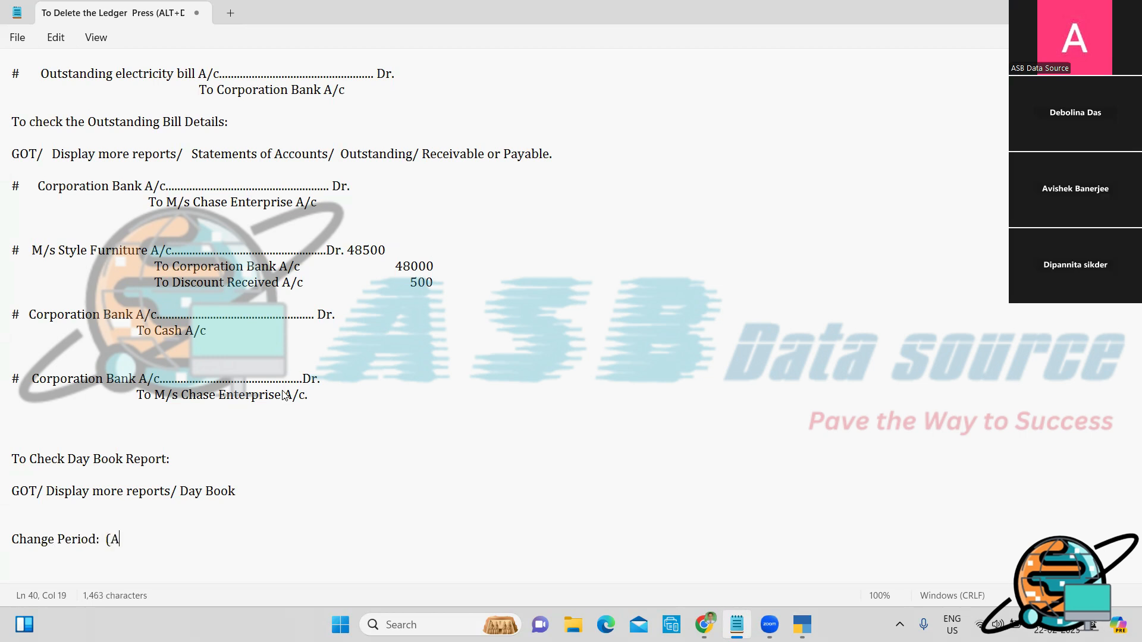
text(LT+F2))
key(Return)
text(Date Cha)
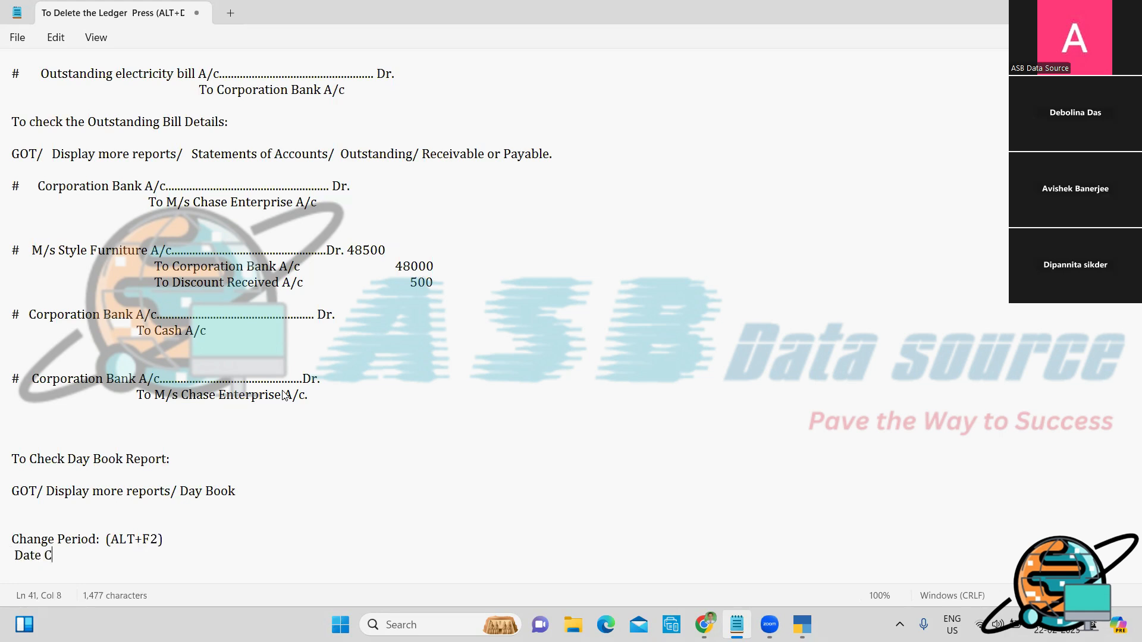
text(nge : F2)
Step: Clear the Day Book From and To dates to list all vouchers, reviewing the 1-May-20 Contra
key(alt+Tab)
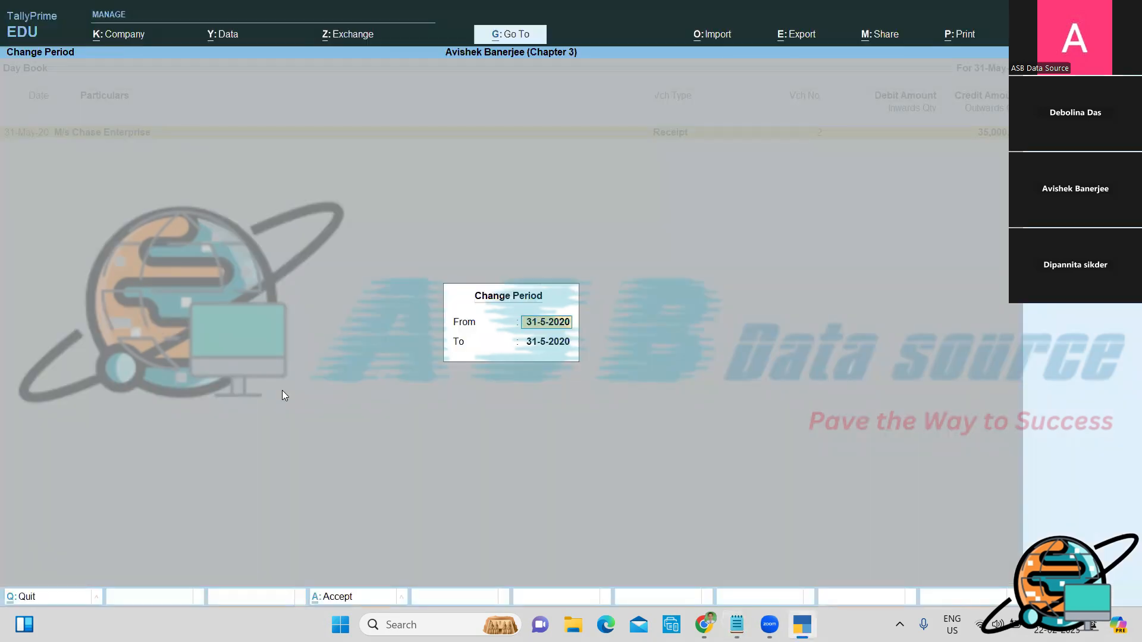
key(BackSpace)
key(Return)
key(BackSpace)
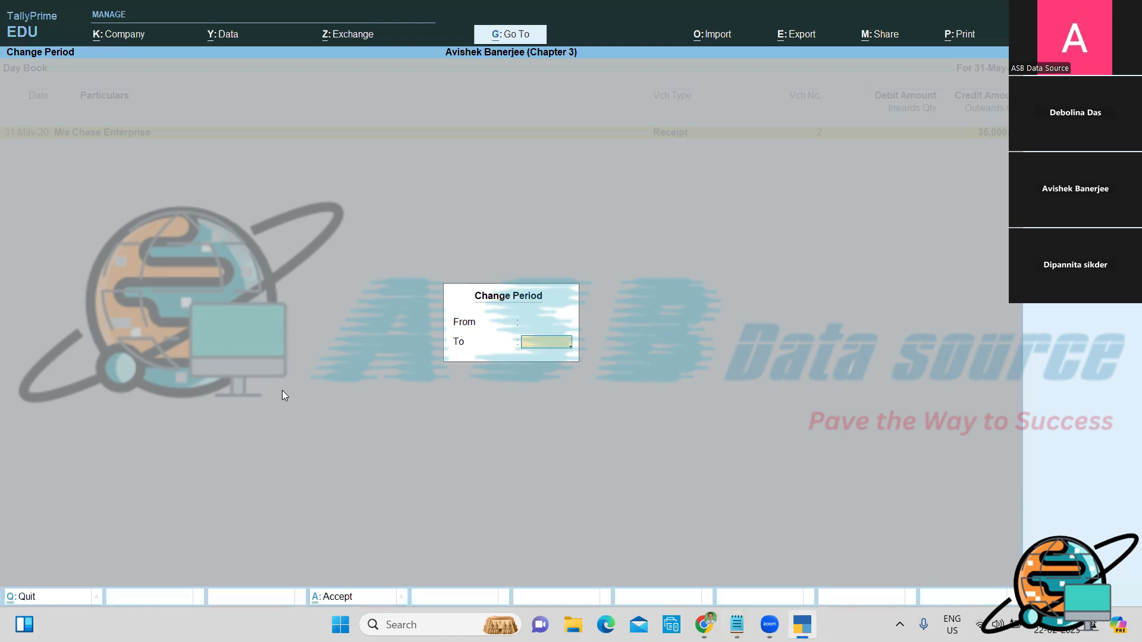
key(Return)
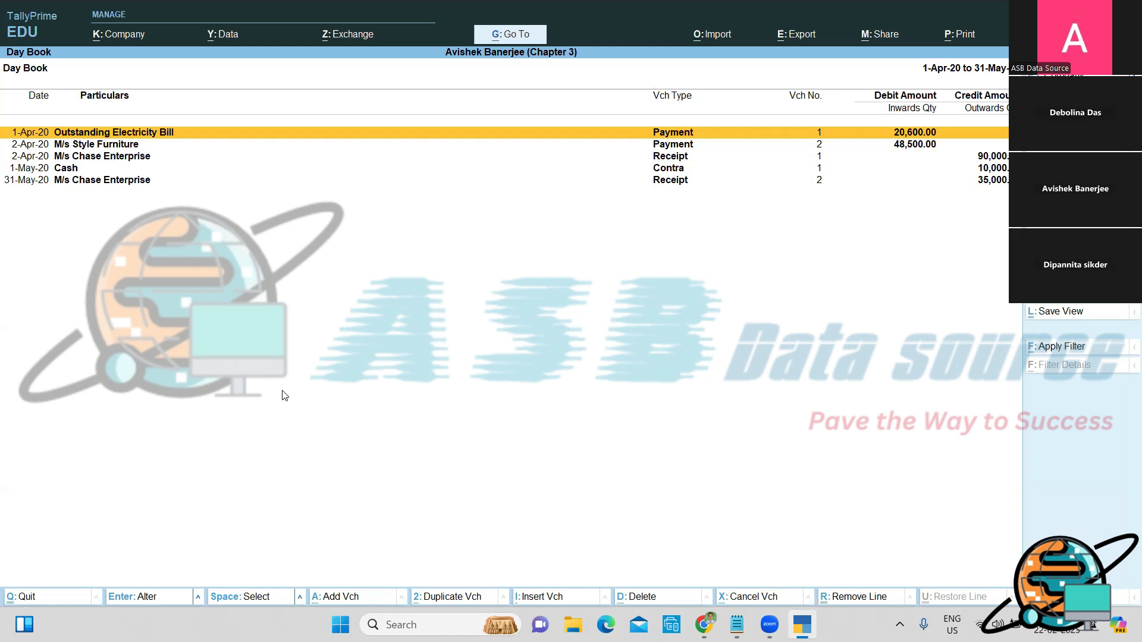
key(Down)
key(Down)
key(Down)
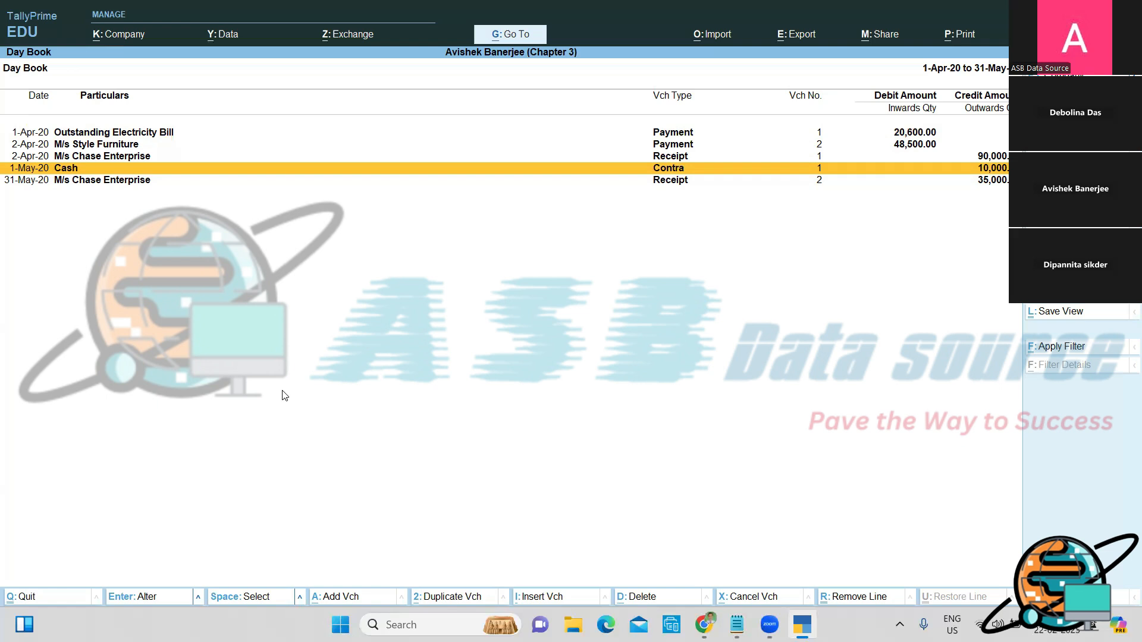
Step: Leave the Day Book and view the Balance Sheet in detailed form
key(Escape)
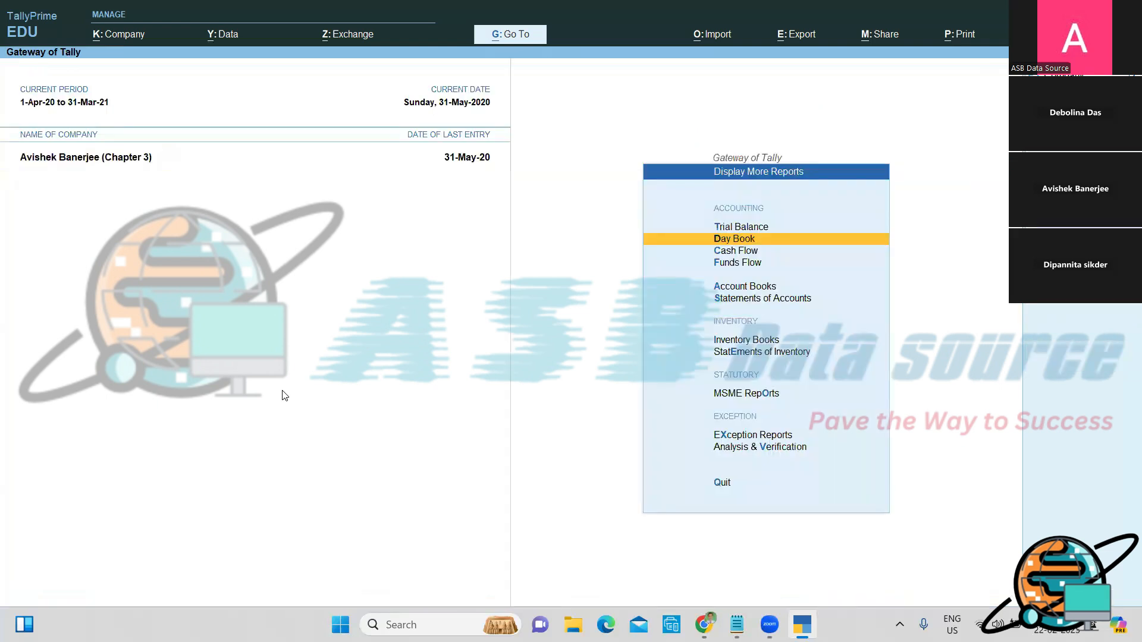
key(Escape)
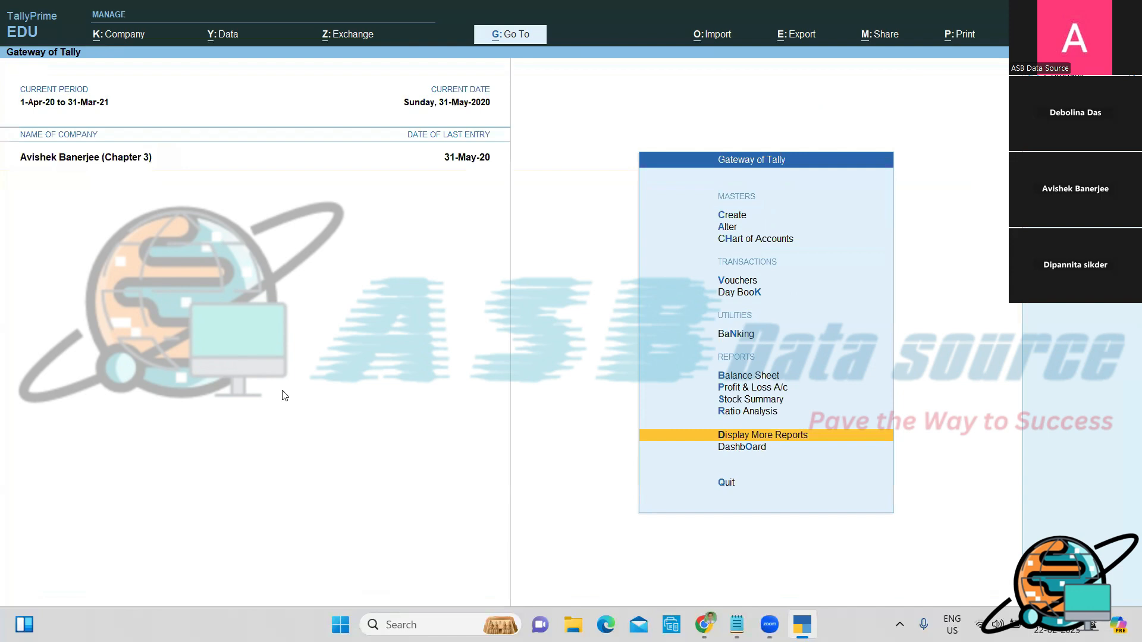
key(Up)
key(Up)
key(Up)
key(Up)
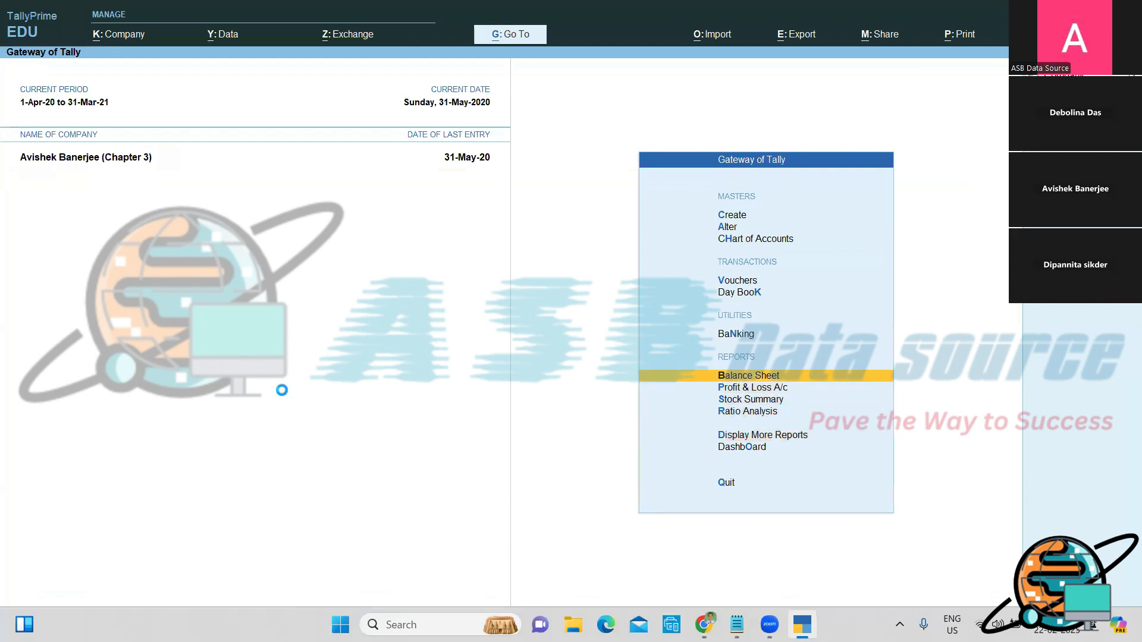
key(Return)
key(alt+F5)
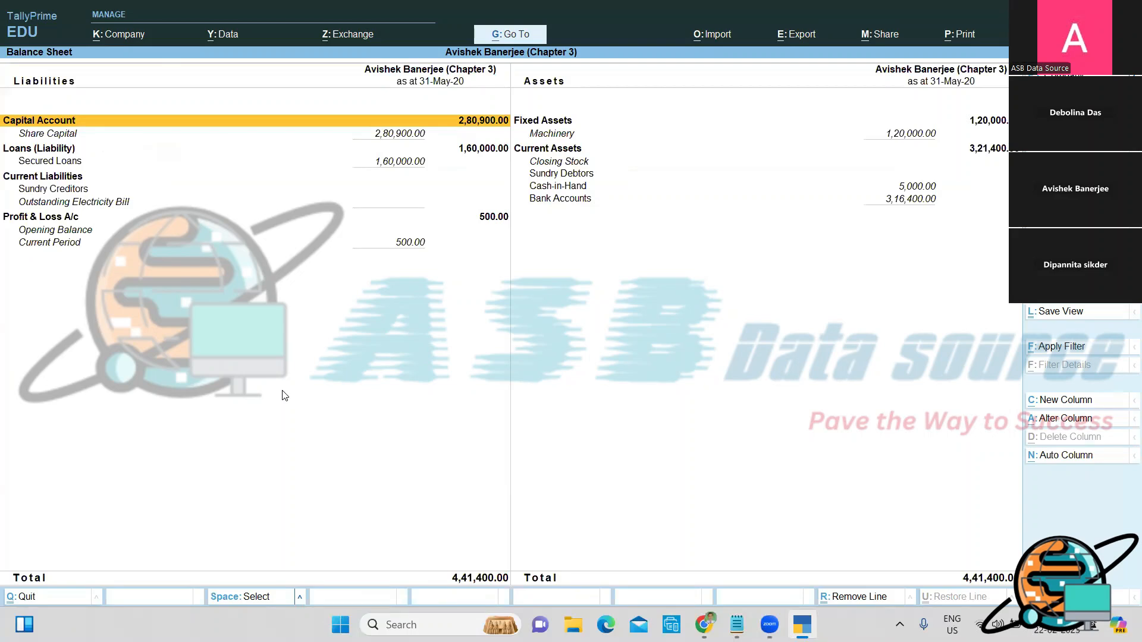
key(Escape)
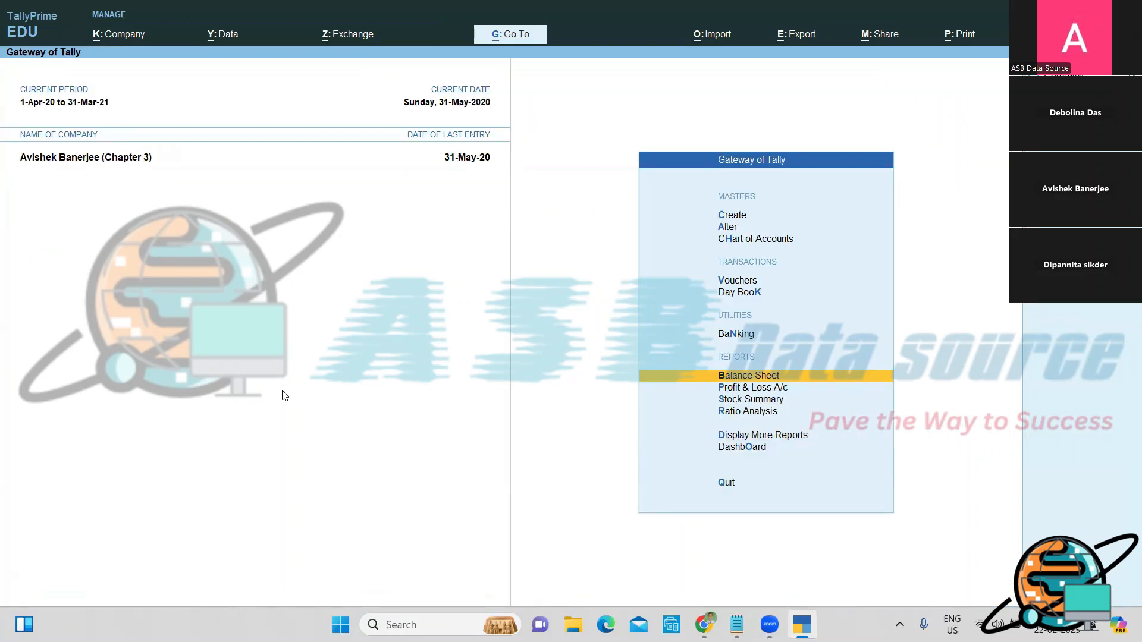
Step: View the Profit & Loss A/c in detail, showing 500.00 Nett Profit and Discount Received
key(Down)
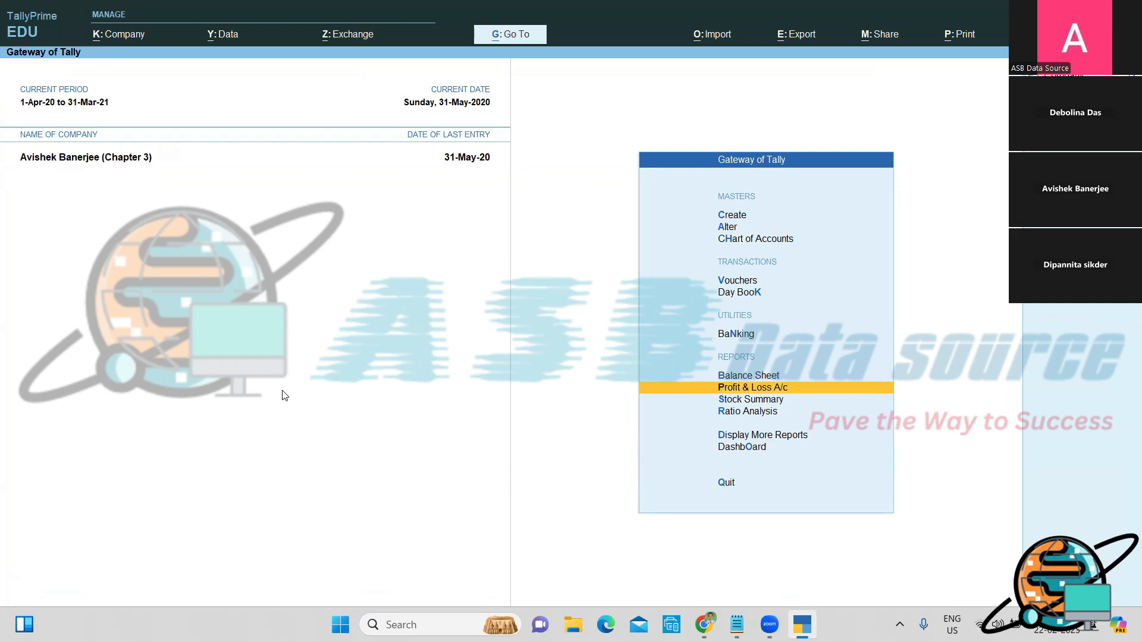
key(Return)
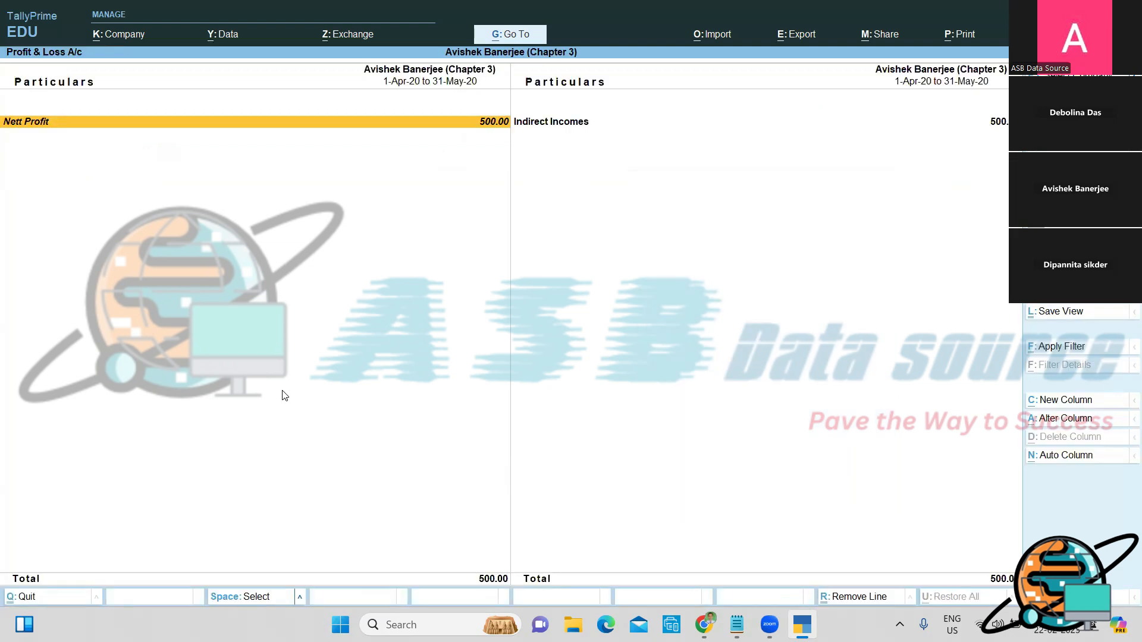
key(alt+F5)
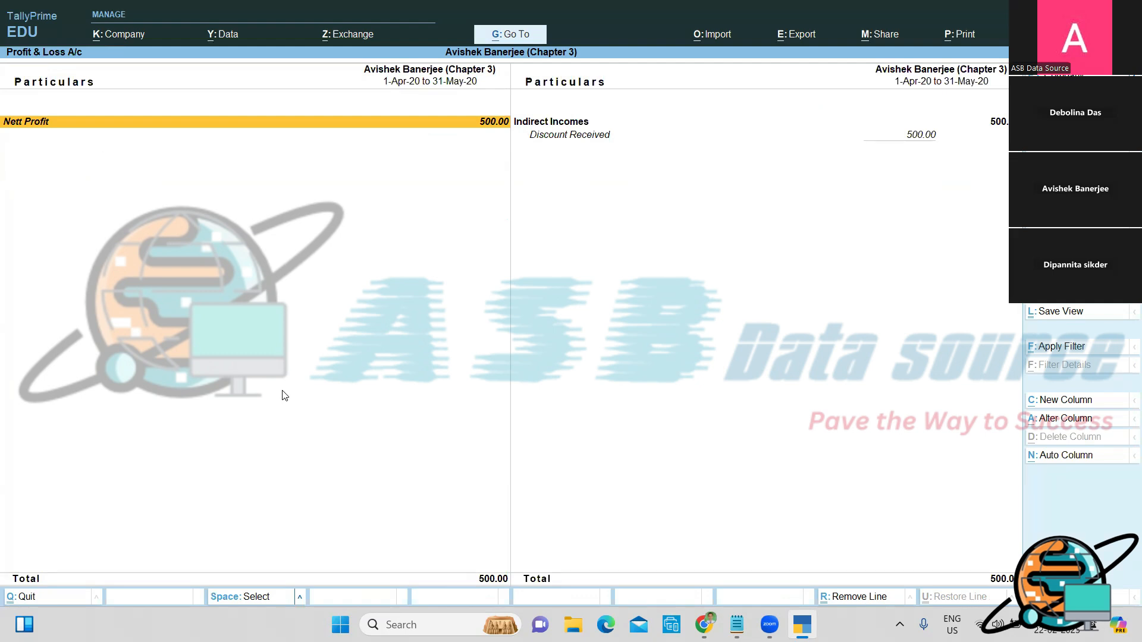
Step: In the Notepad notes, start a new line below 'Date Change : F2'
key(alt+Tab)
scroll(285, 396, down, 2)
scroll(285, 395, down, 1)
key(Return)
key(BackSpace)
Step: Note 'To Check the Profit & Loss Account Report:' and 'GOT/ Profit & Loss Account.', then return to Tally
text(To )
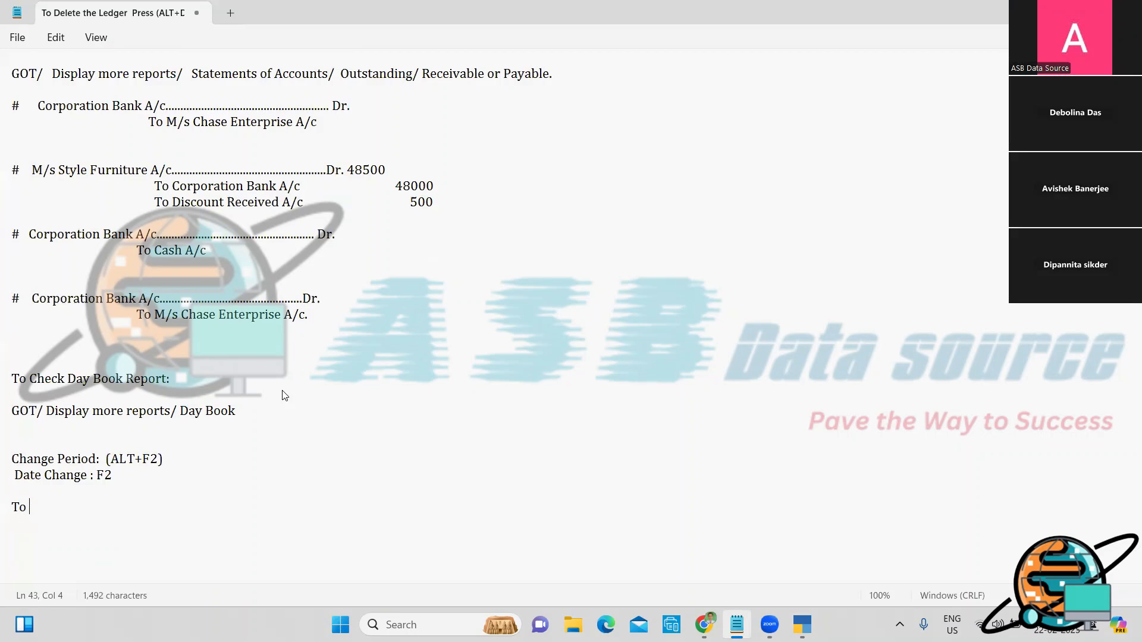
text(Check the Profi)
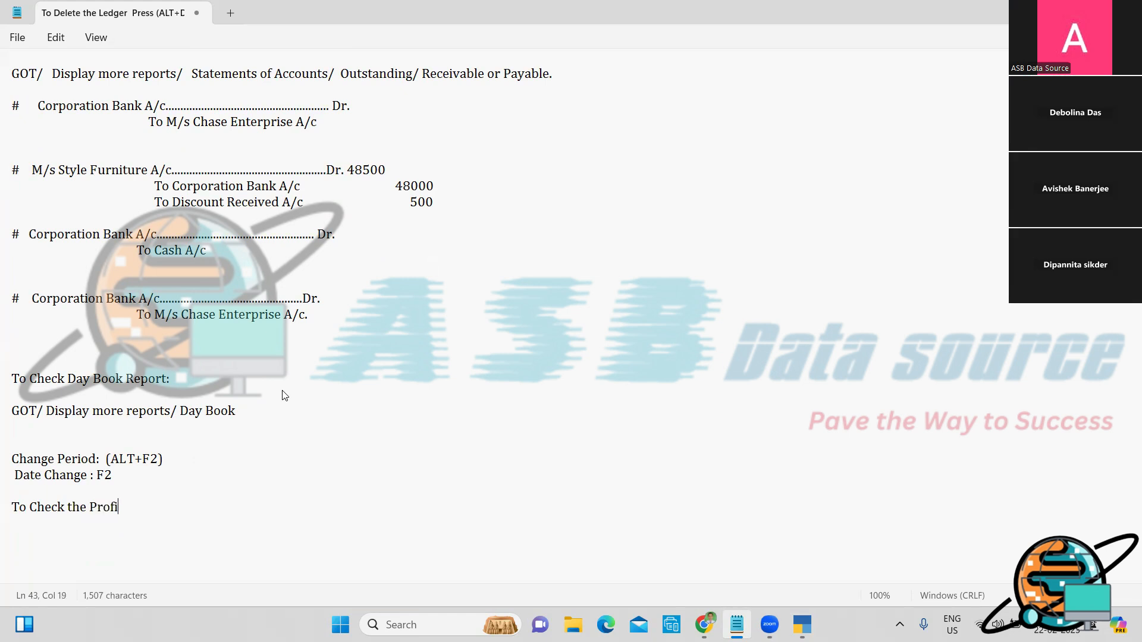
text(t & Loss Account Report:)
key(Return)
text(GOY)
key(BackSpace)
text(T/ Profit & Loa)
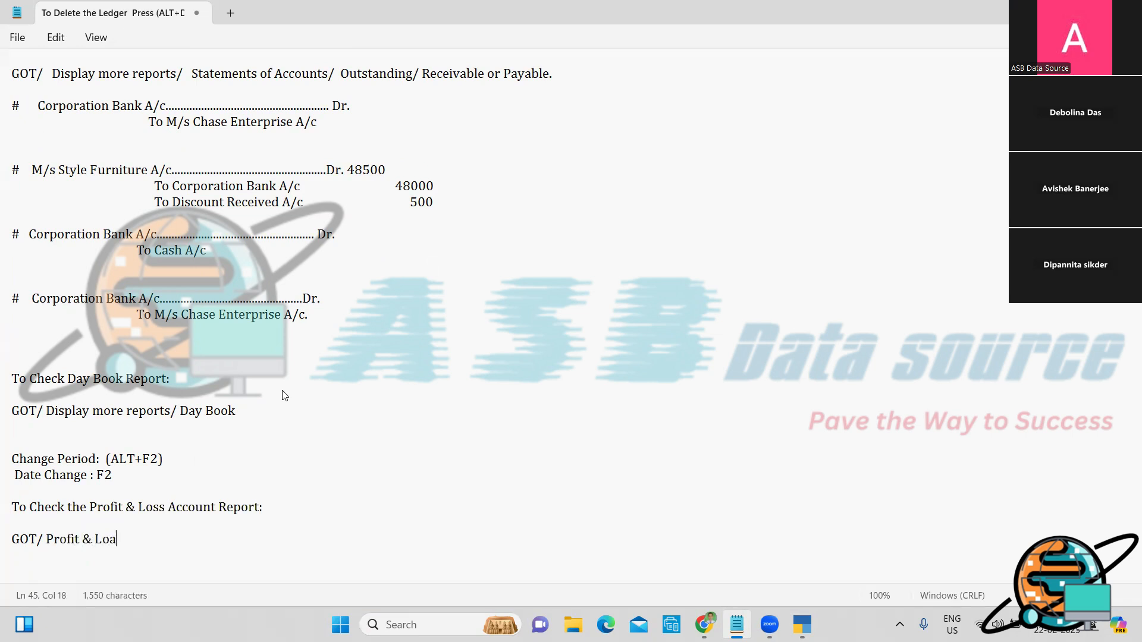
key(BackSpace)
text(ss Account.)
key(Return)
key(alt+Tab)
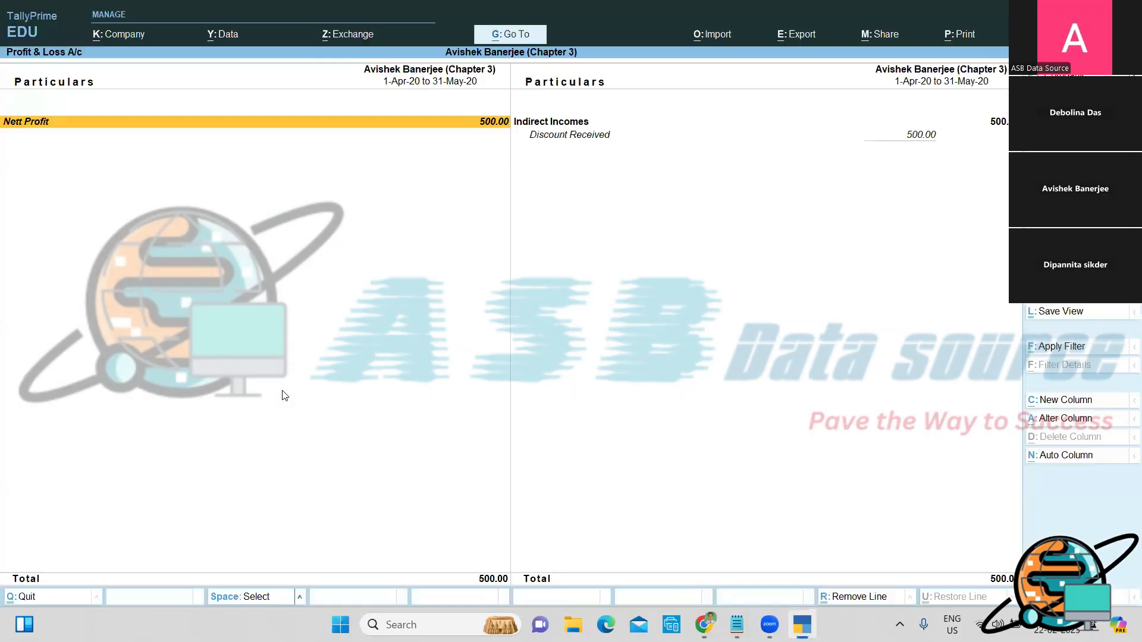